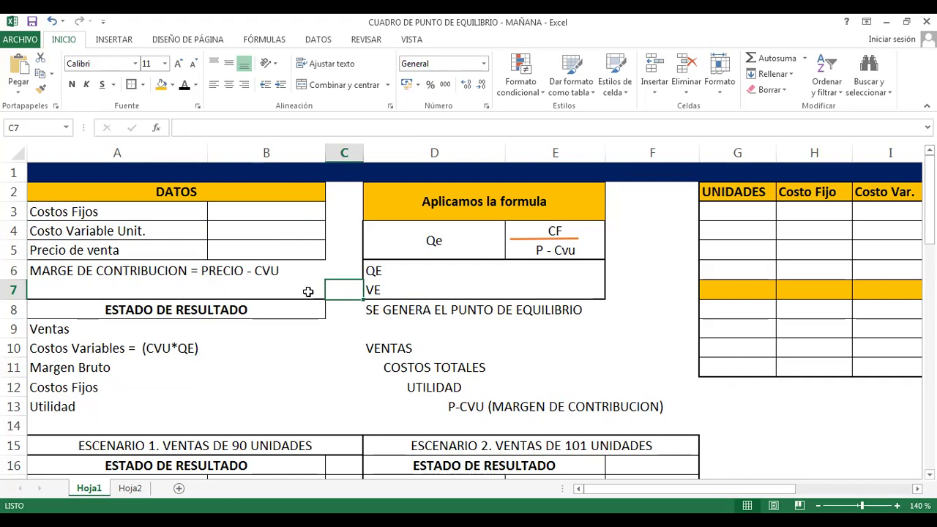
Fill in the DATOS table with Costos Fijos 2000, Costo Variable Unit. 40 and Precio de venta 60.
click(114, 213)
click(239, 213)
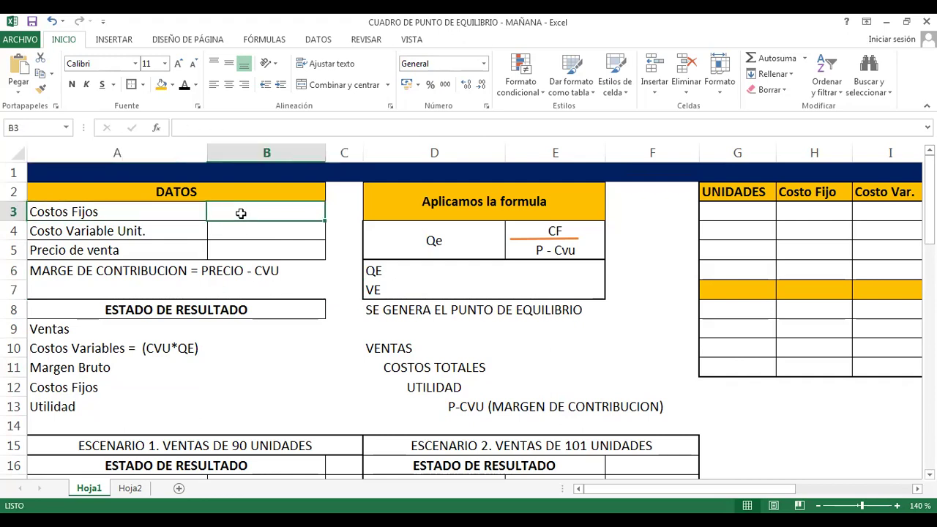
text(2000)
key(Return)
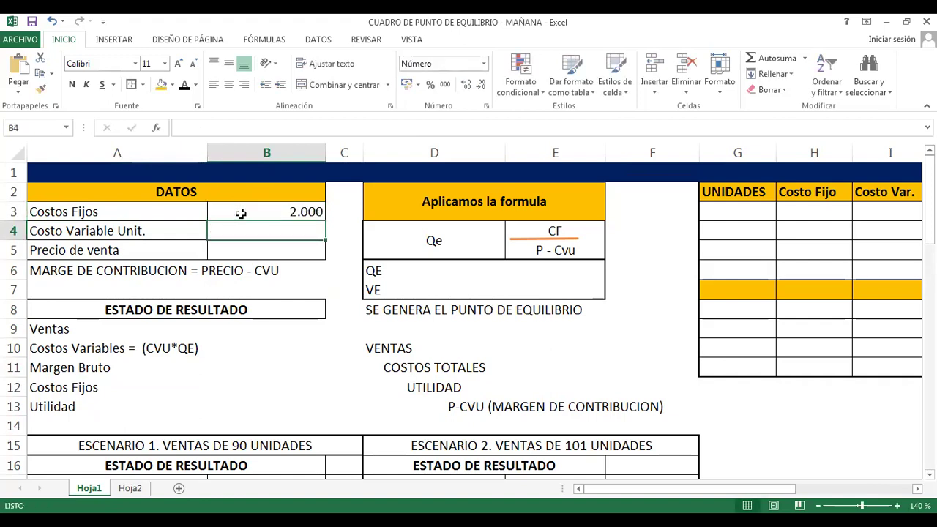
text(40)
key(Return)
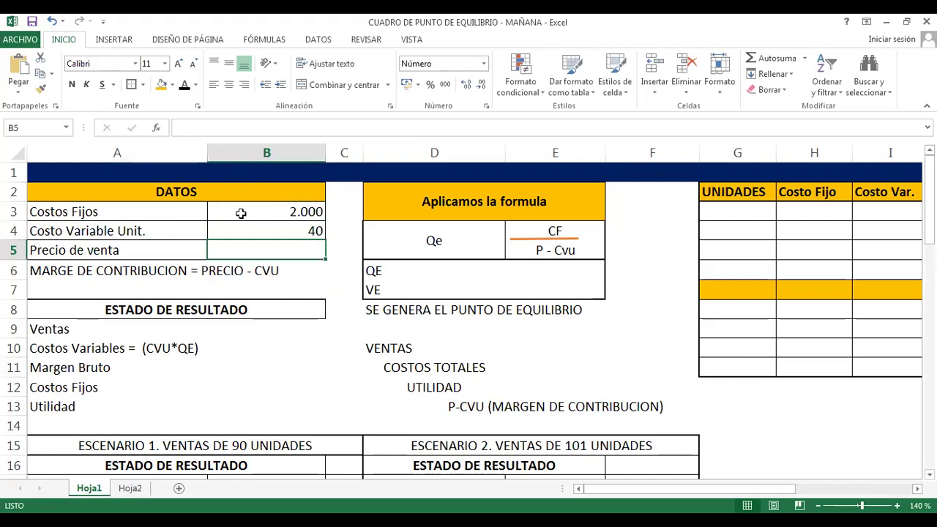
text(60)
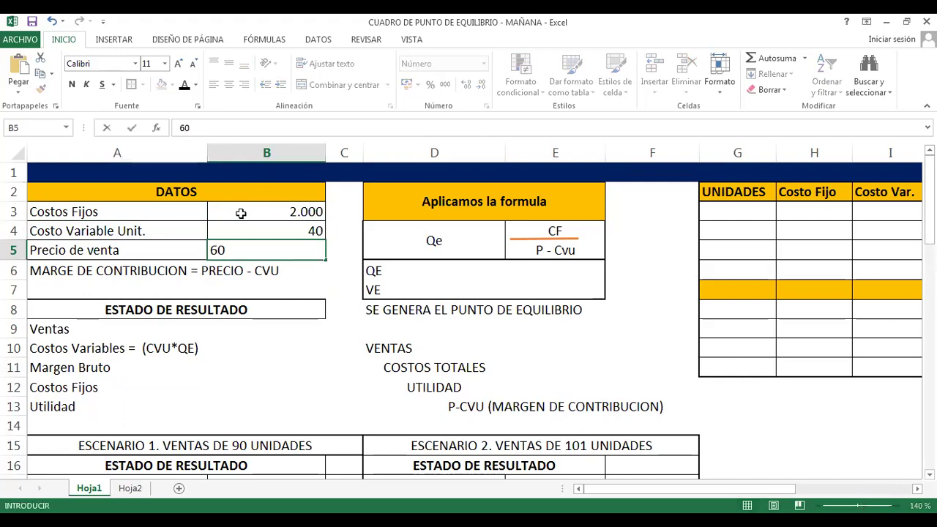
key(Return)
Calculate the break-even quantity beside QE in E6 with the formula =B3/(B5-B4).
key(Right)
key(Up)
key(Up)
key(Right)
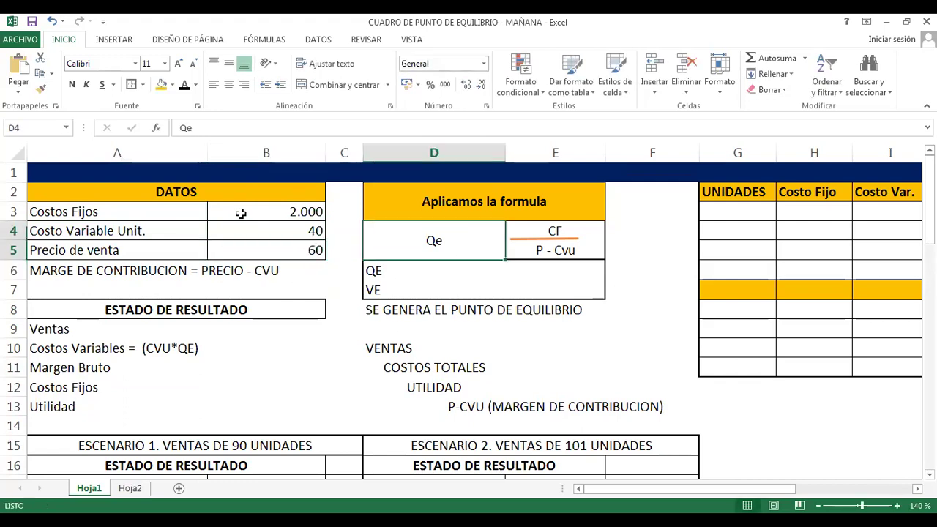
key(shift+Right)
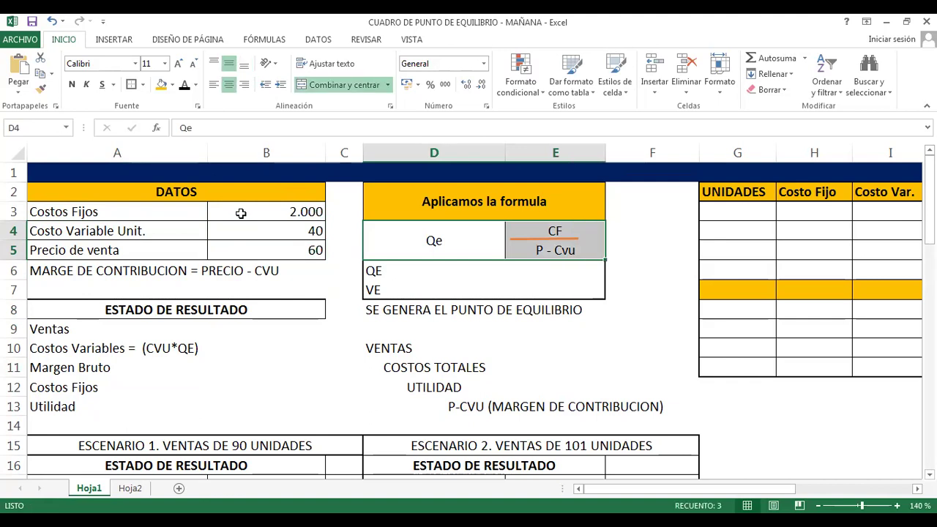
click(383, 277)
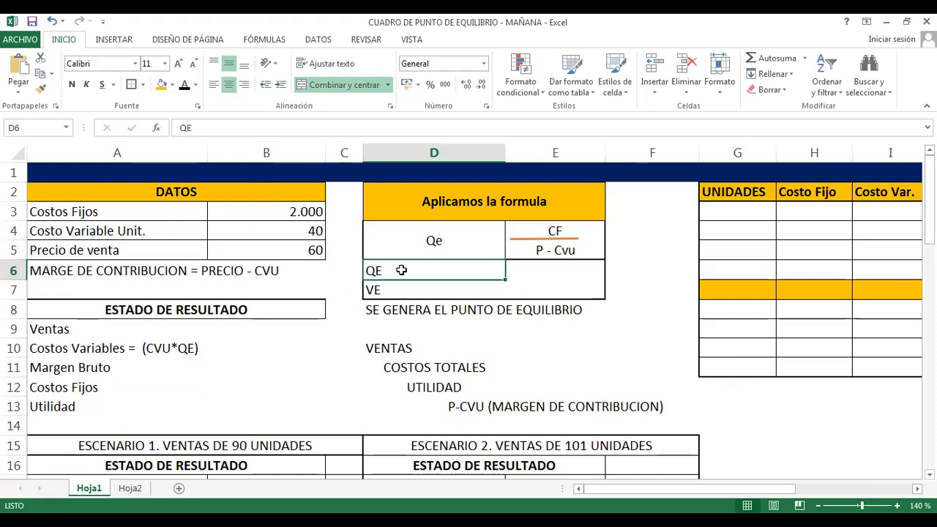
click(464, 253)
click(544, 273)
text(=)
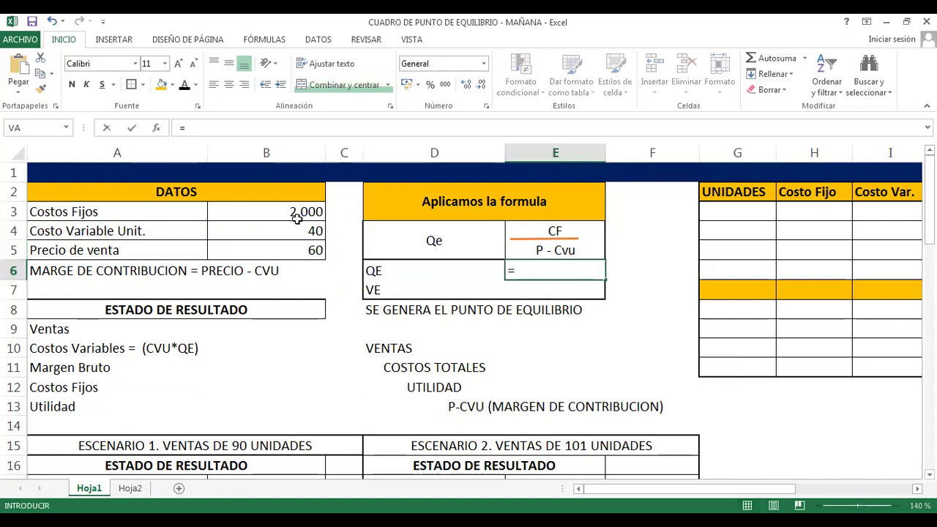
click(296, 217)
text(/)
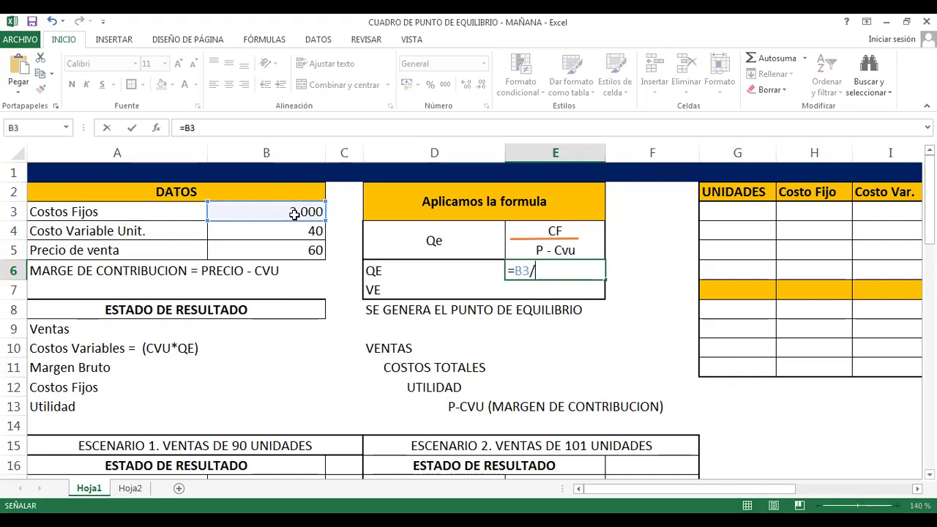
text(()
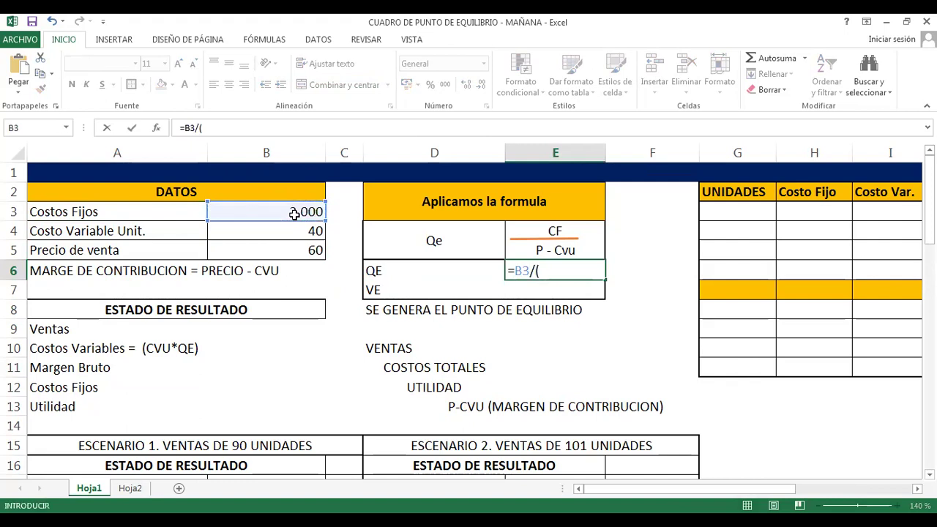
click(273, 253)
text(-)
click(270, 228)
text())
key(Return)
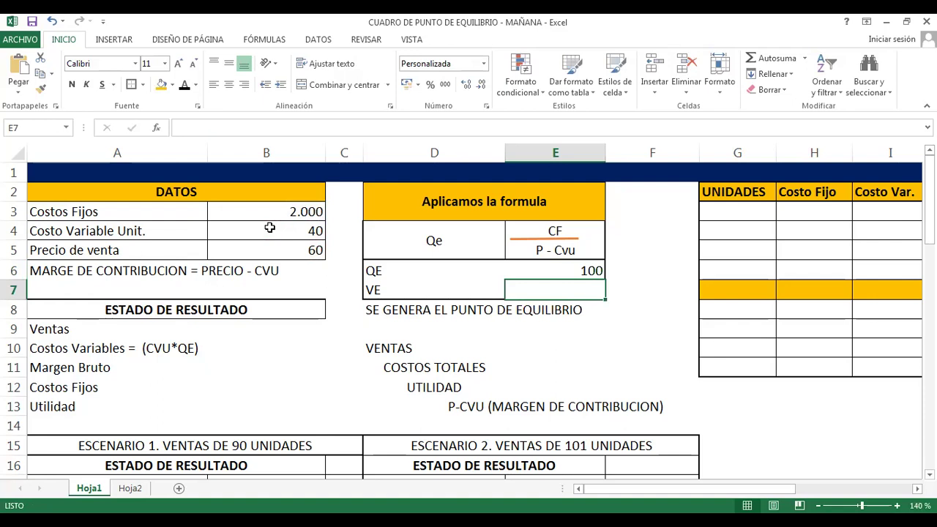
key(Up)
key(Left)
key(Right)
key(Left)
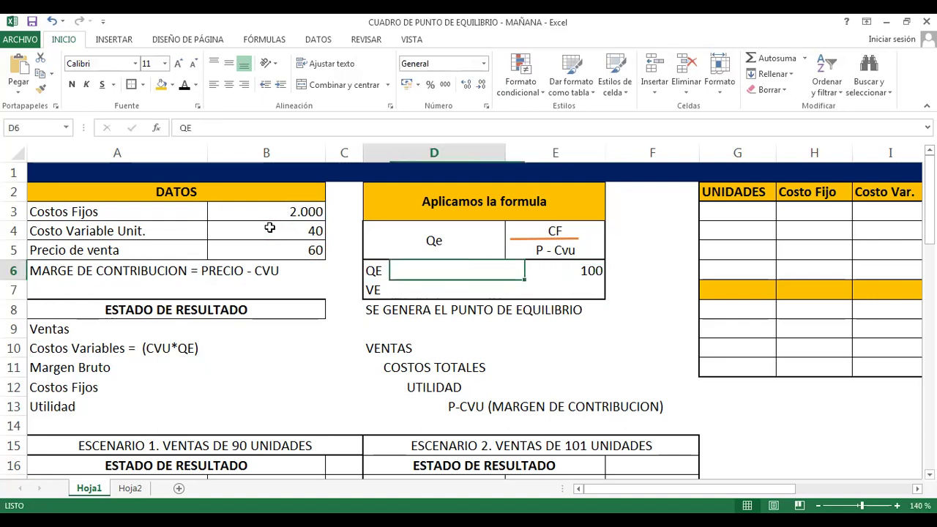
key(Right)
key(Left)
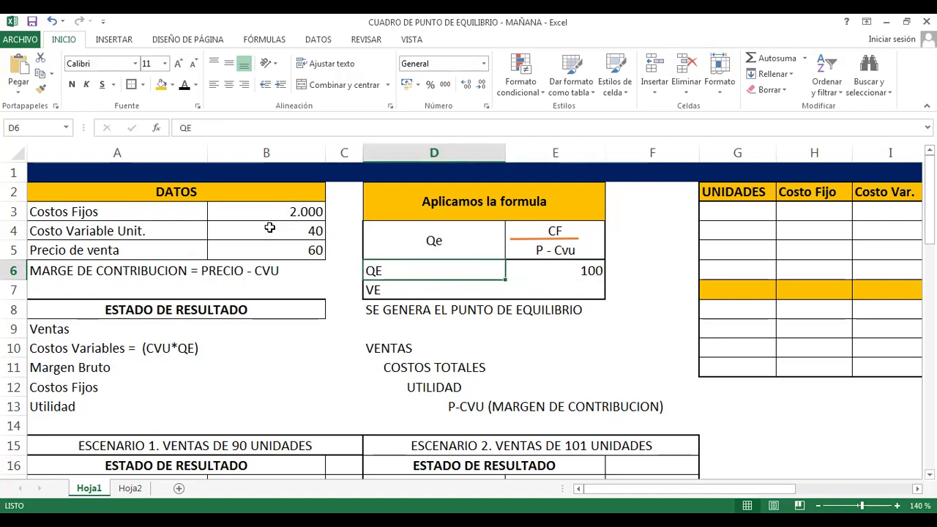
Calculate the break-even sales beside VE in E7 by multiplying the QE quantity by the sale price, =E6*B5.
key(Down)
key(Right)
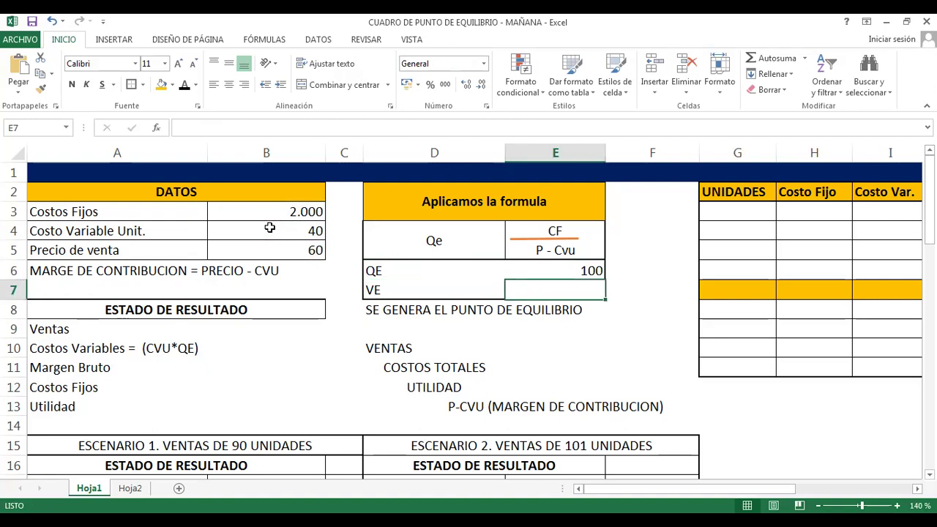
text(=)
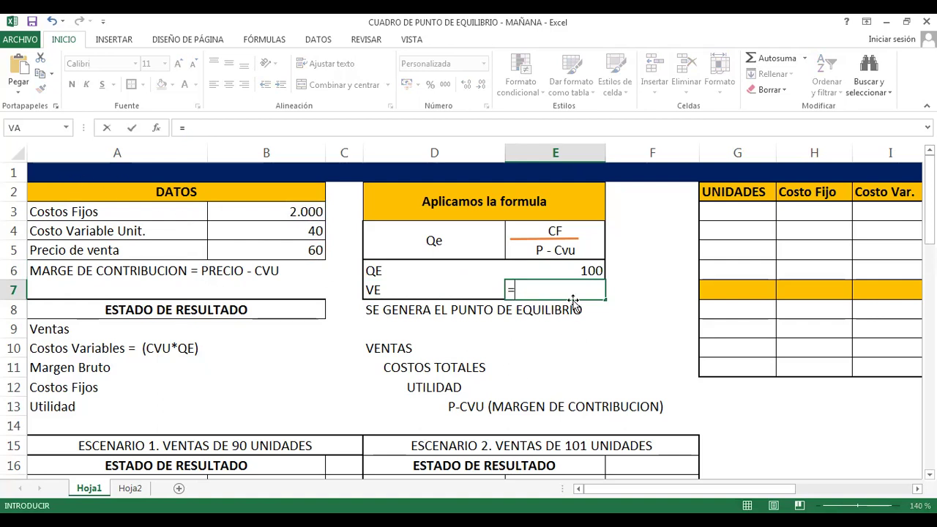
click(579, 272)
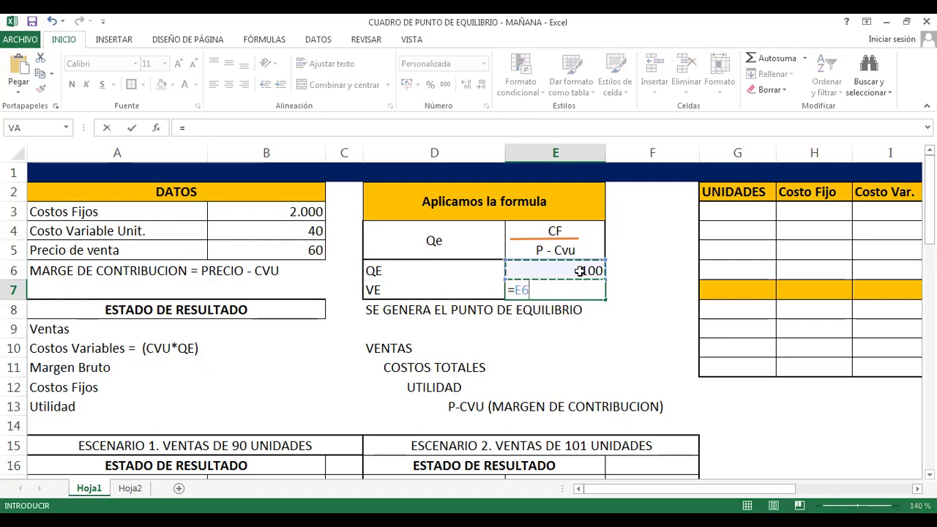
text(*)
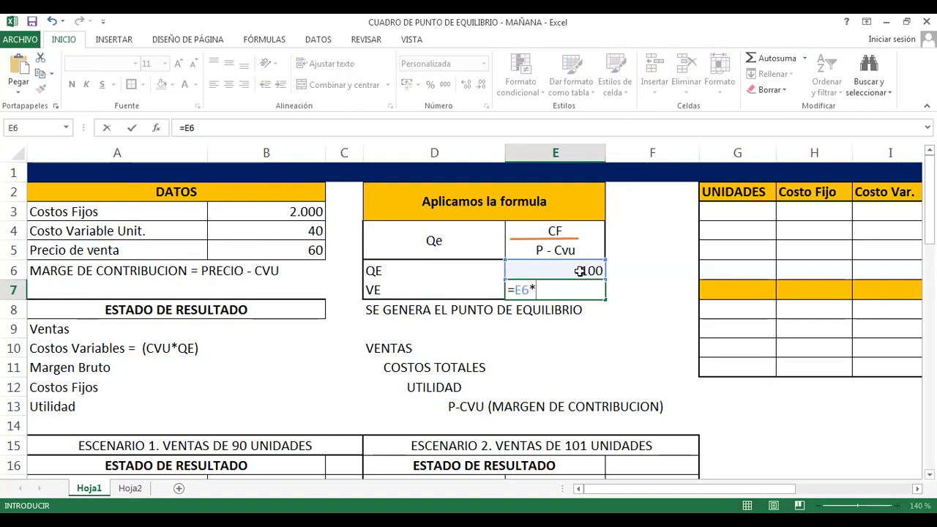
click(279, 250)
key(Return)
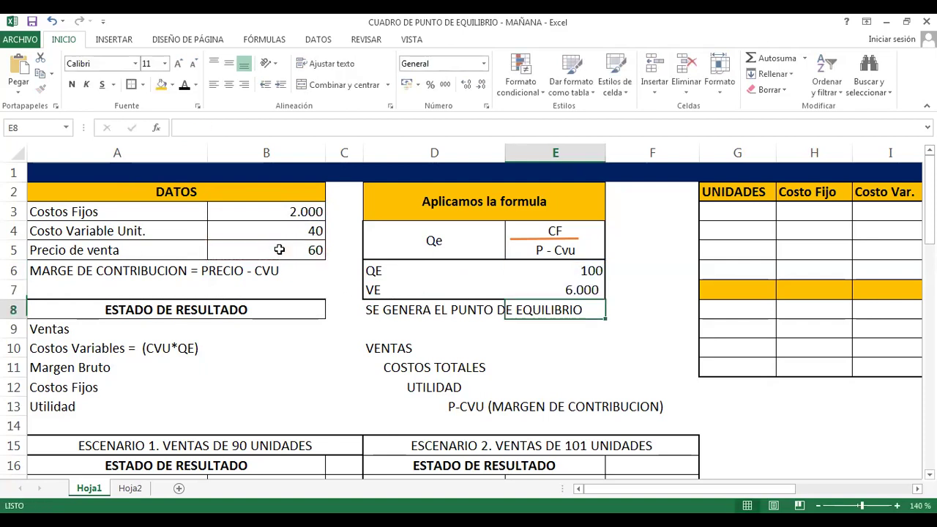
key(Up)
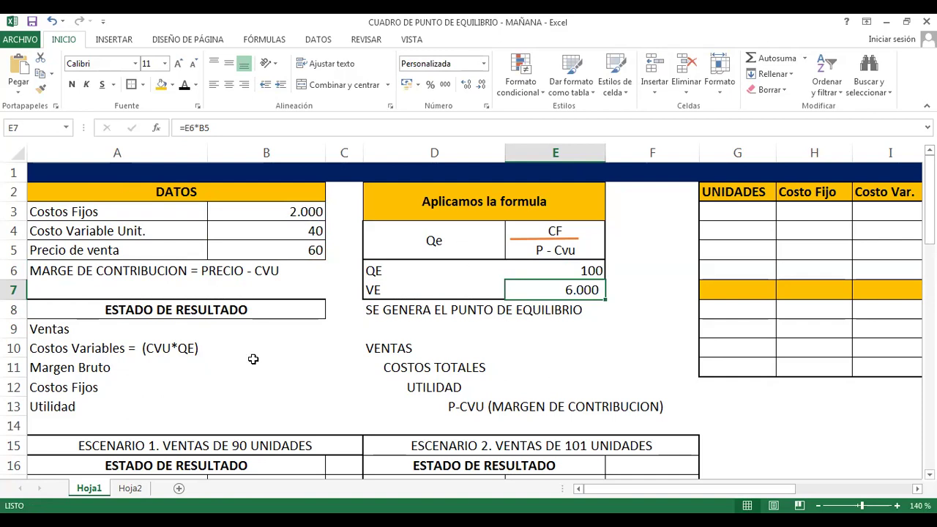
Enter the Ventas amount of the ESTADO DE RESULTADO in B9 as quantity times price, =E6*B5.
click(73, 337)
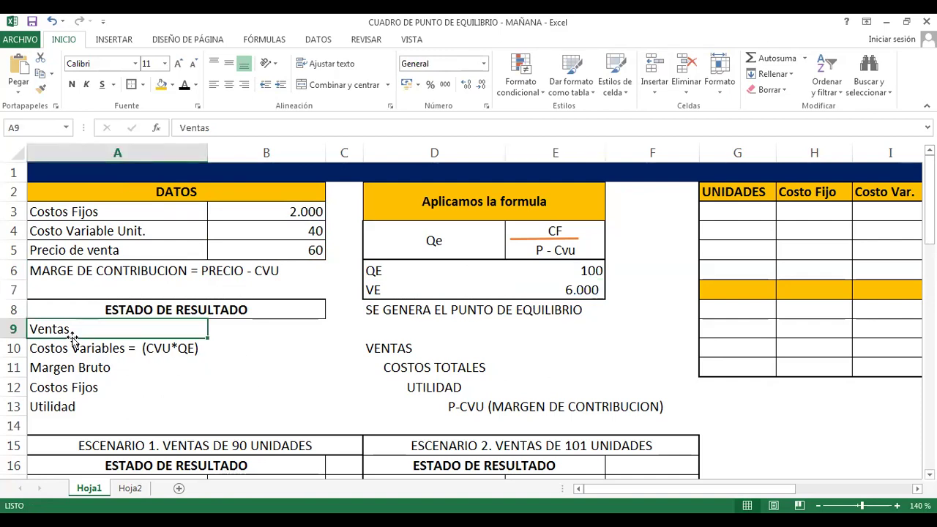
key(Right)
text(=)
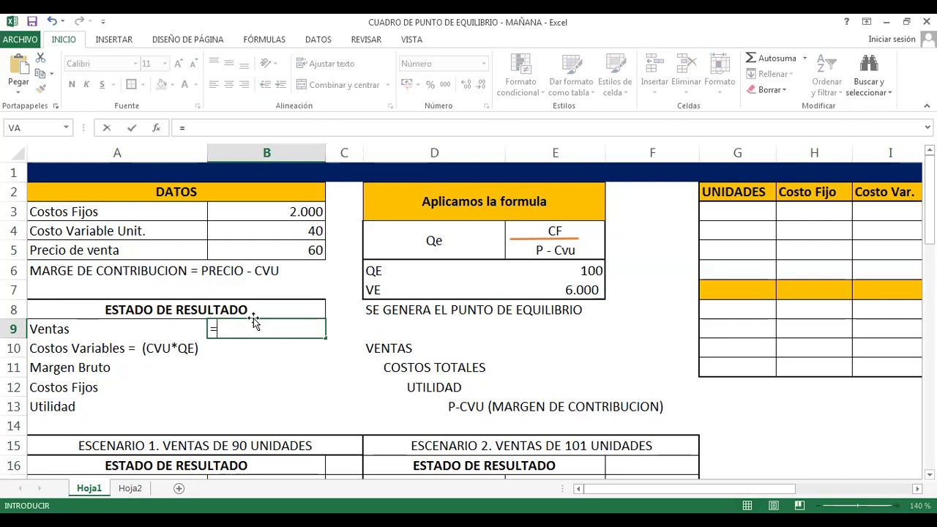
click(584, 271)
text(*)
click(296, 250)
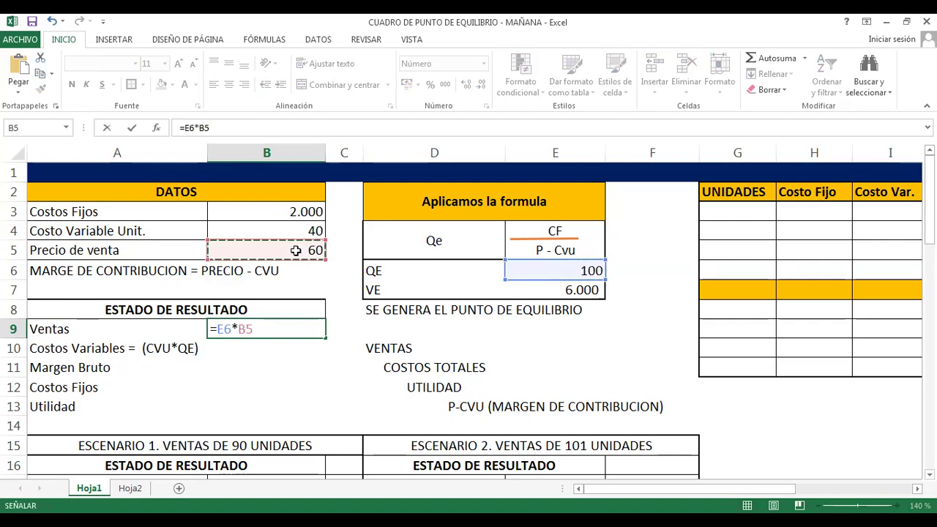
key(Return)
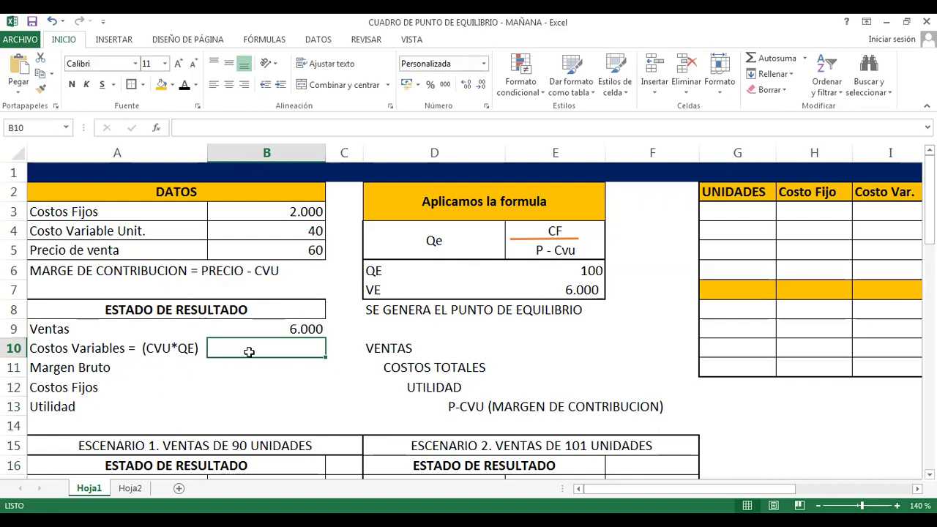
Calculate Costos Variables in B10 as unit variable cost times the QE quantity, =B4*E6.
text(=)
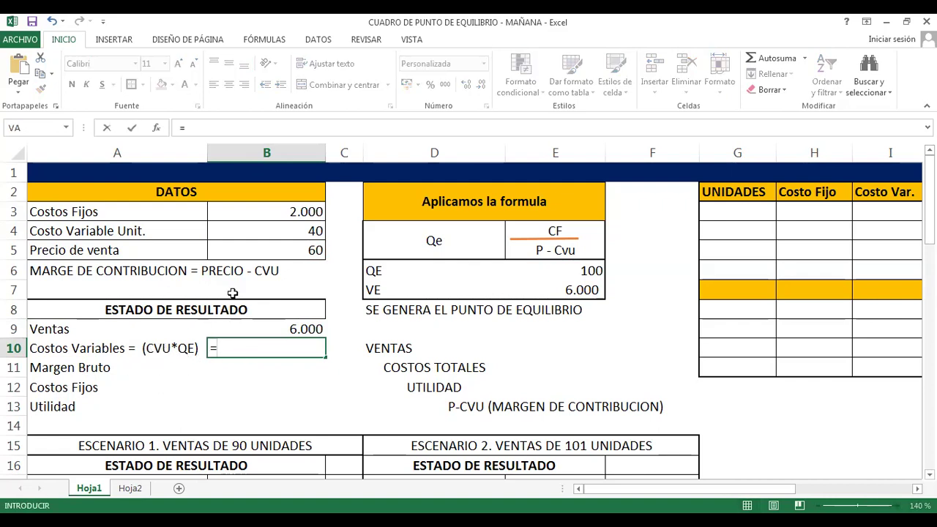
click(267, 234)
text(*)
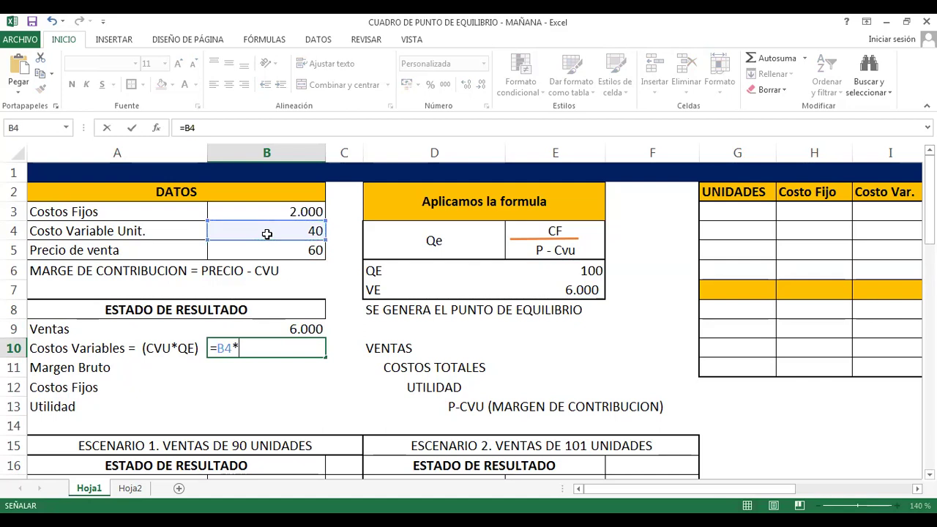
click(569, 265)
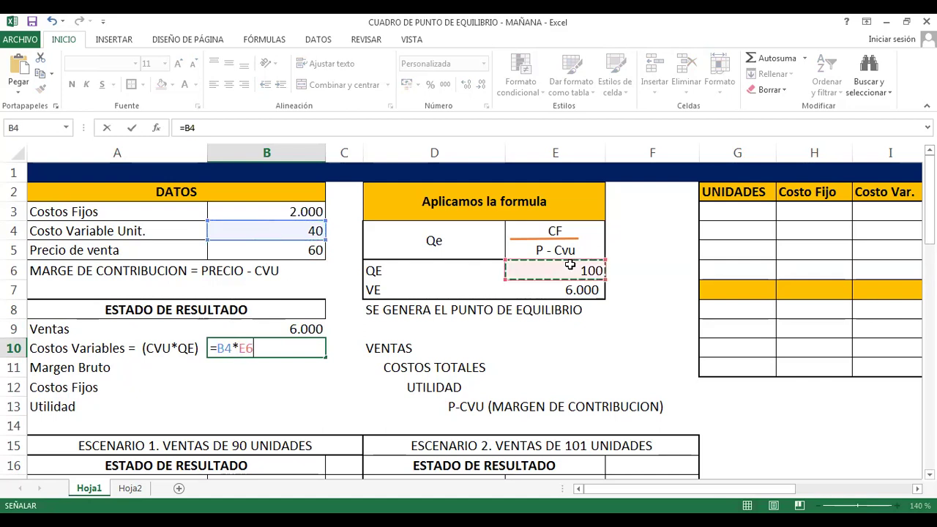
key(Return)
key(Up)
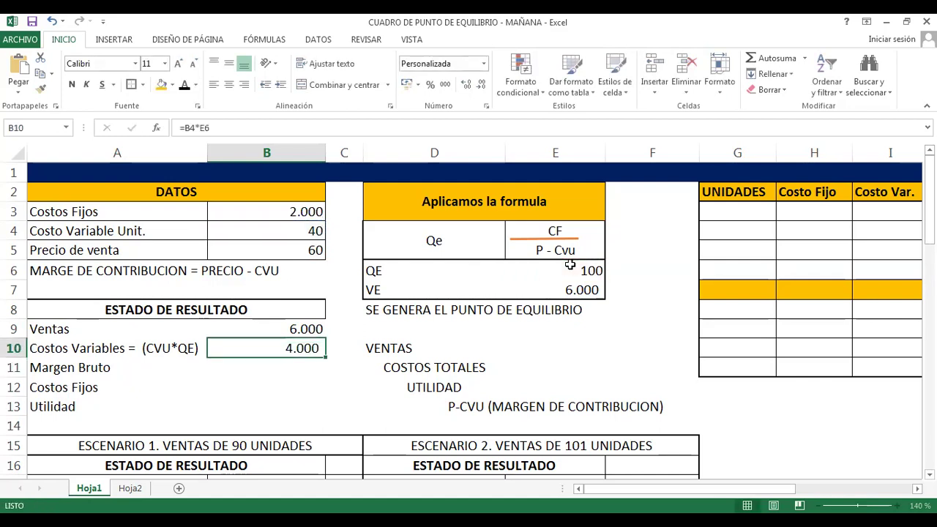
Calculate Margen Bruto in B11 by subtracting Costos Variables from Ventas, =B9-B10.
key(Left)
key(Right)
key(Down)
text(=)
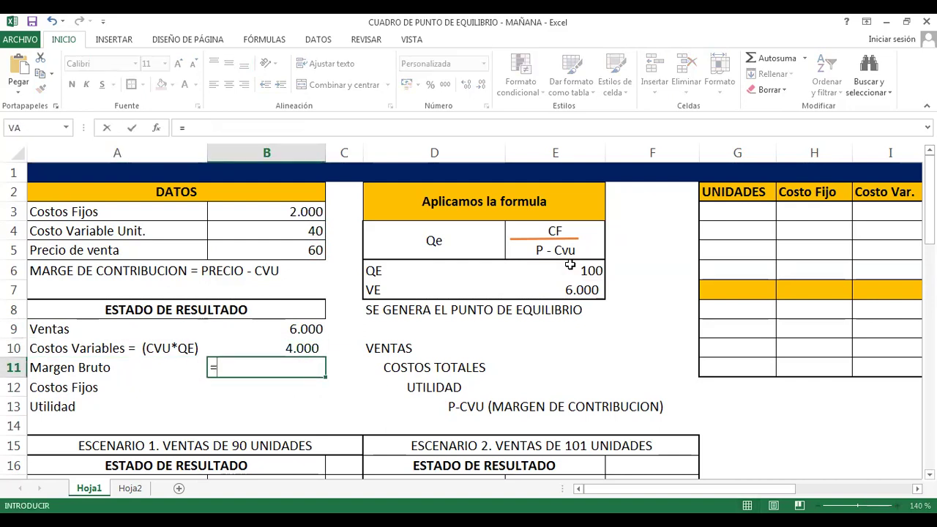
click(306, 328)
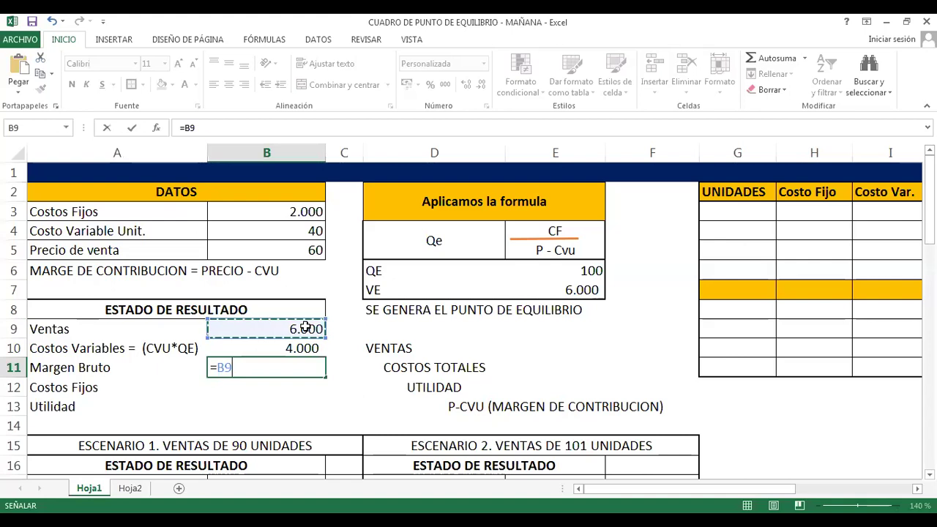
text(-)
click(305, 347)
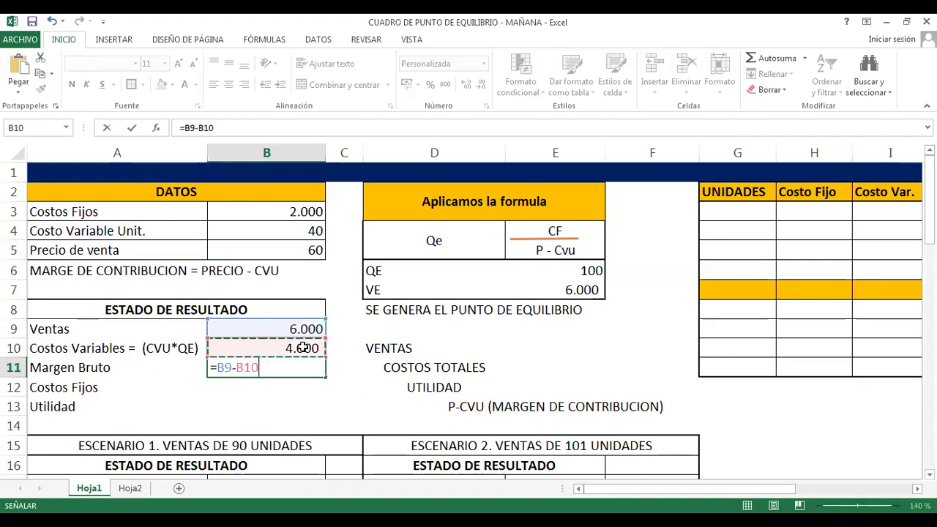
key(Return)
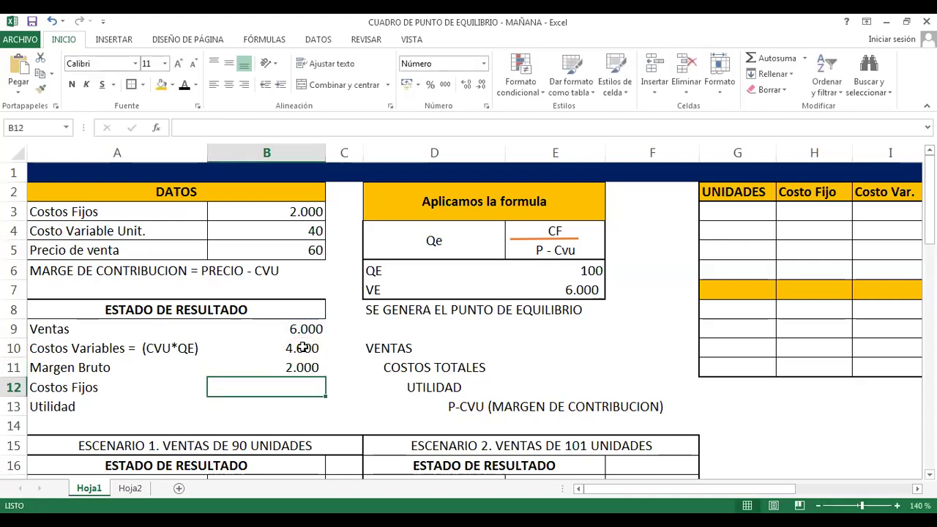
Link Costos Fijos in B12 of the income statement to the fixed costs in B3.
text(=)
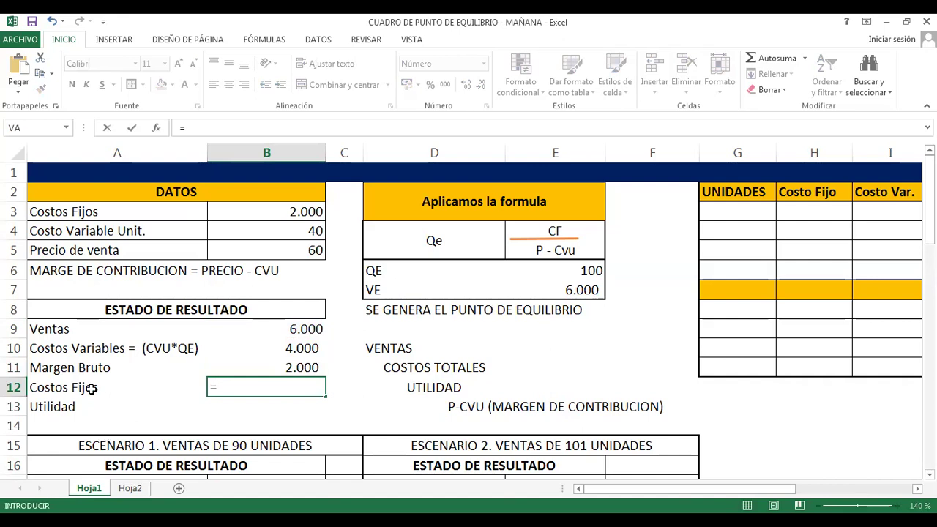
click(279, 213)
key(Return)
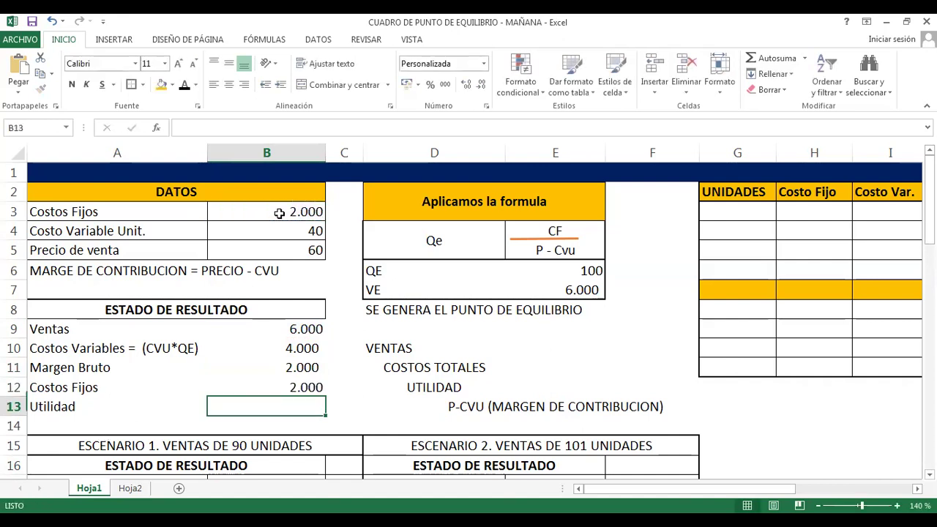
Calculate Utilidad in B13 by subtracting Costos Fijos from Margen Bruto, =B11-B12.
text(=)
click(283, 367)
text(-)
click(279, 388)
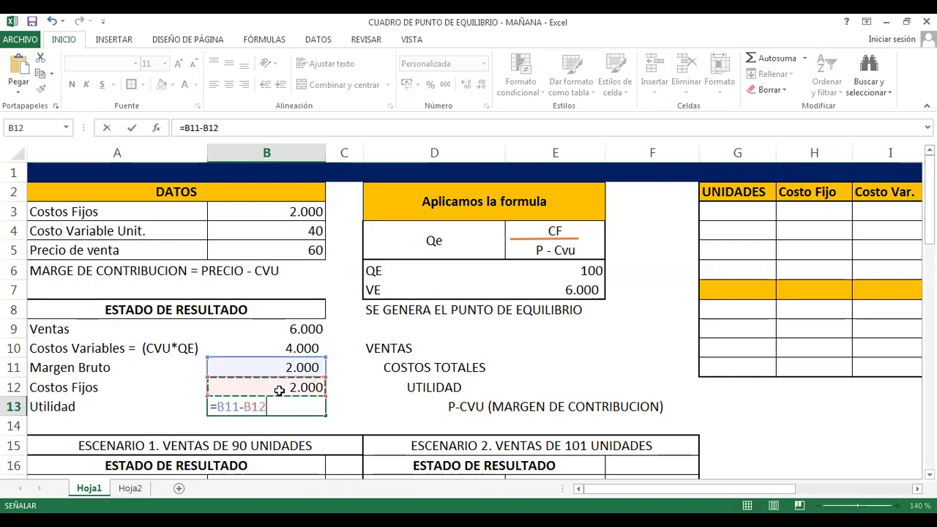
key(Return)
key(Up)
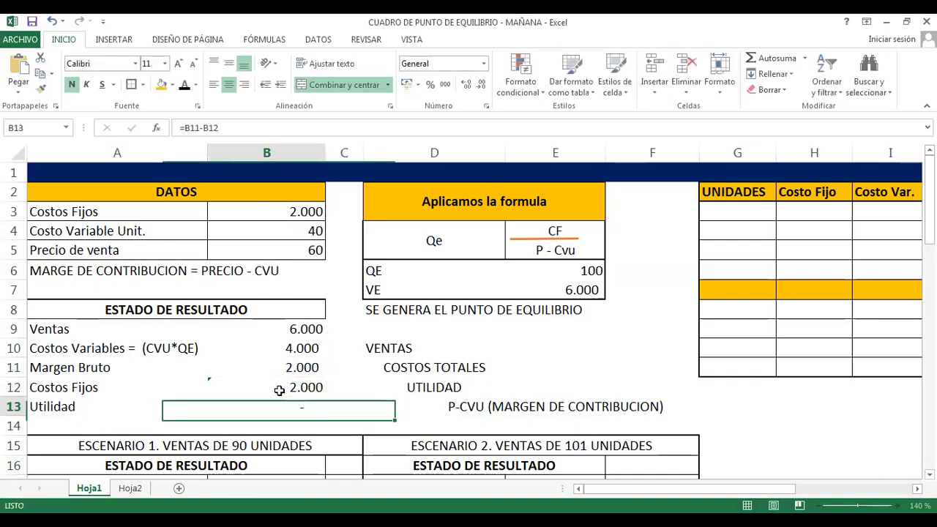
Review the income statement formulas in column B, from Costos Variables to Utilidad.
key(ctrl+z)
key(Up)
key(Up)
key(Up)
key(Up)
key(Down)
key(Down)
key(Down)
key(Down)
key(Up)
key(Up)
key(Up)
key(Up)
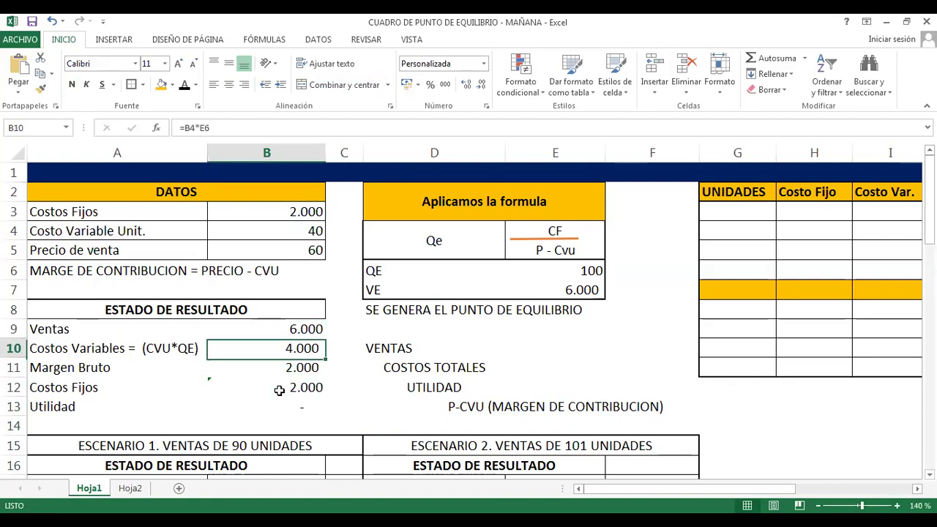
key(Up)
key(Up)
Examine the QE and VE results in the break-even formula block.
key(Right)
key(Right)
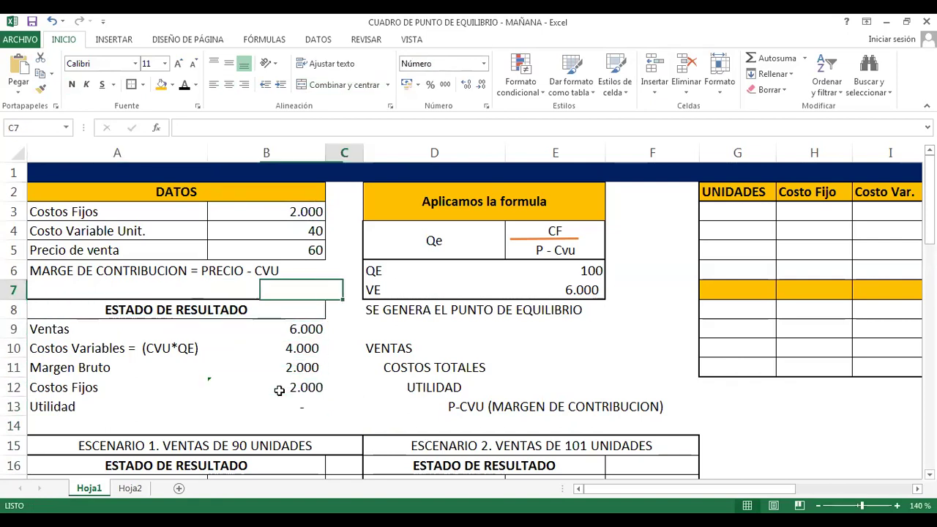
key(Up)
key(shift+Down)
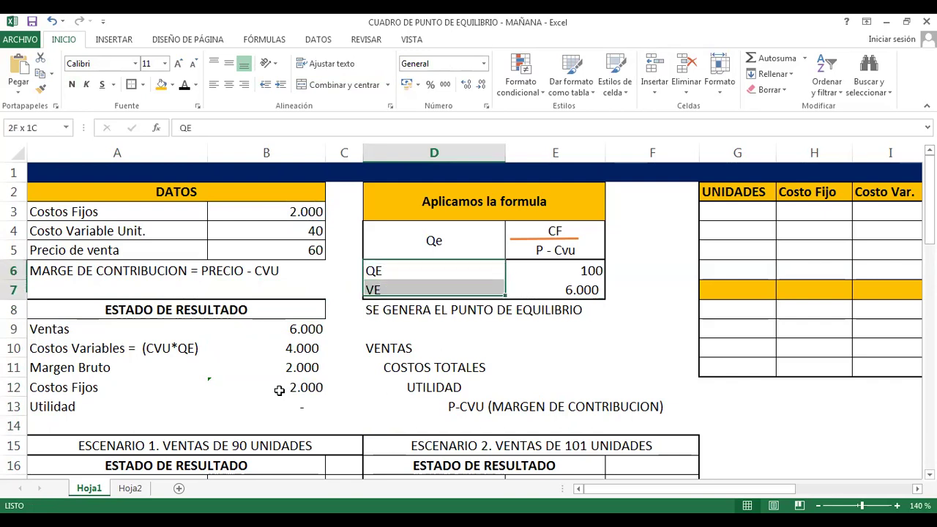
key(shift+Right)
key(Right)
key(shift+Down)
key(Left)
key(Left)
key(Left)
Compare Ventas, Costos Variables, Costos Fijos and Utilidad in the income statement.
key(Down)
key(Down)
key(Down)
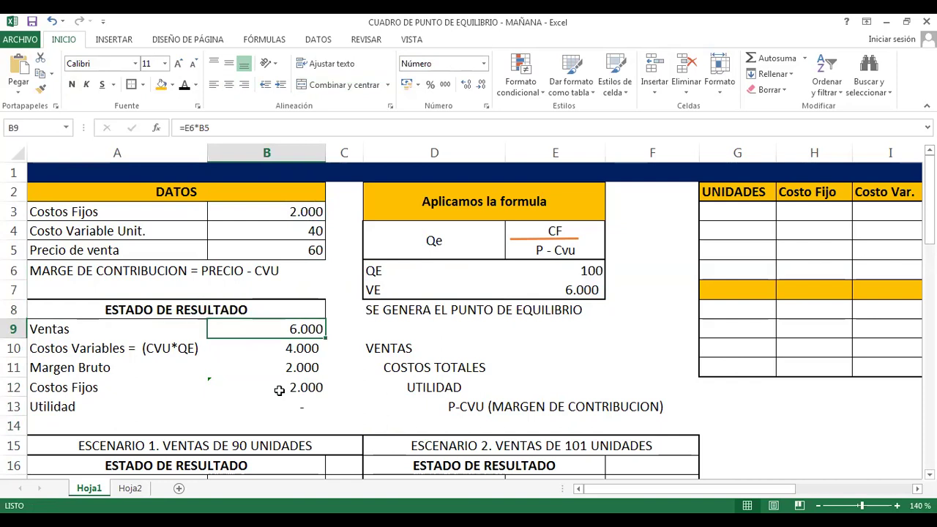
key(ctrl+shift+Down)
key(shift+Up)
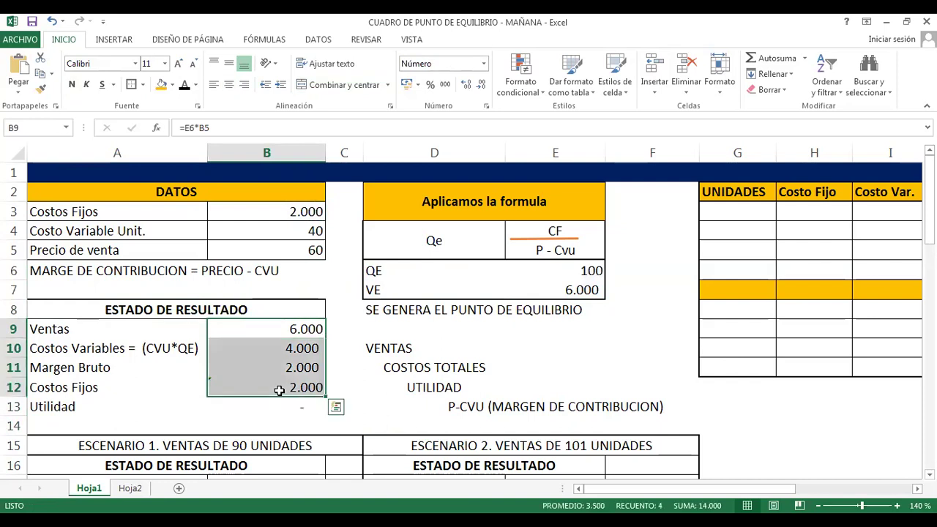
click(279, 390)
key(Down)
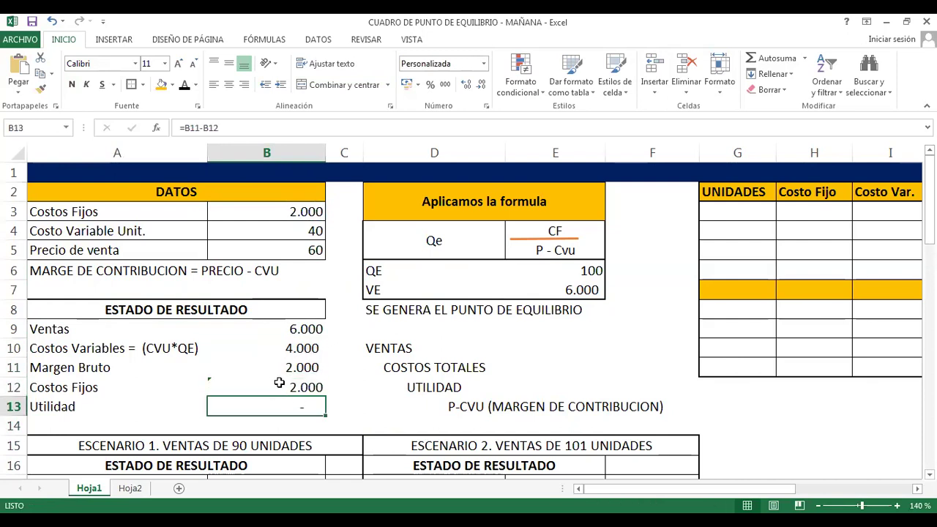
click(282, 386)
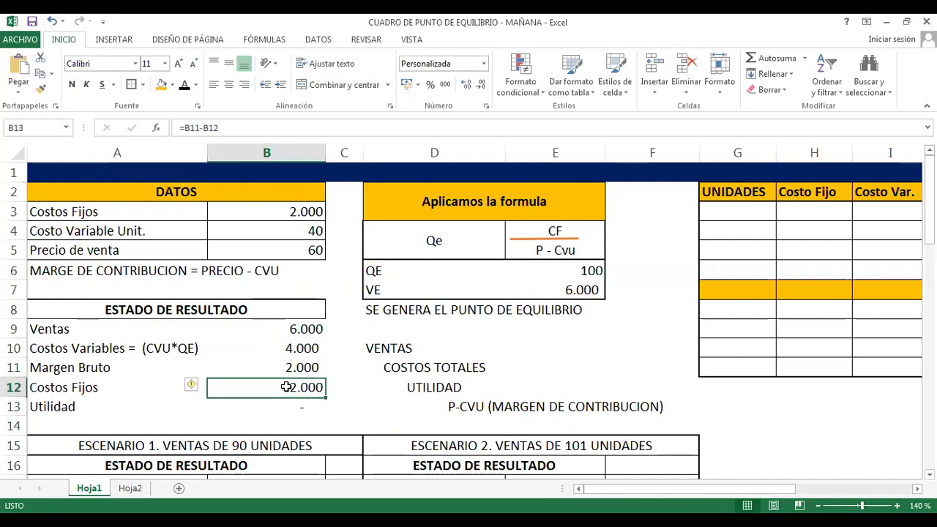
click(294, 349)
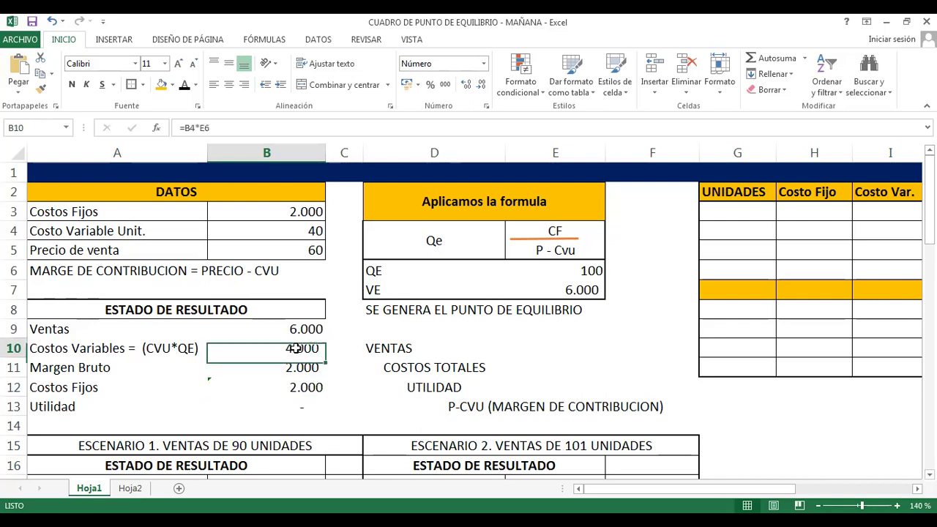
click(296, 387)
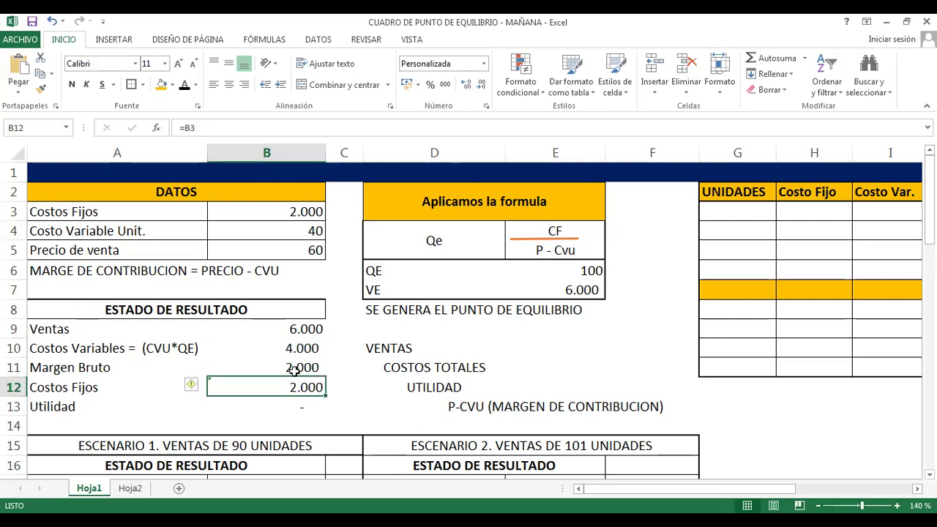
click(292, 348)
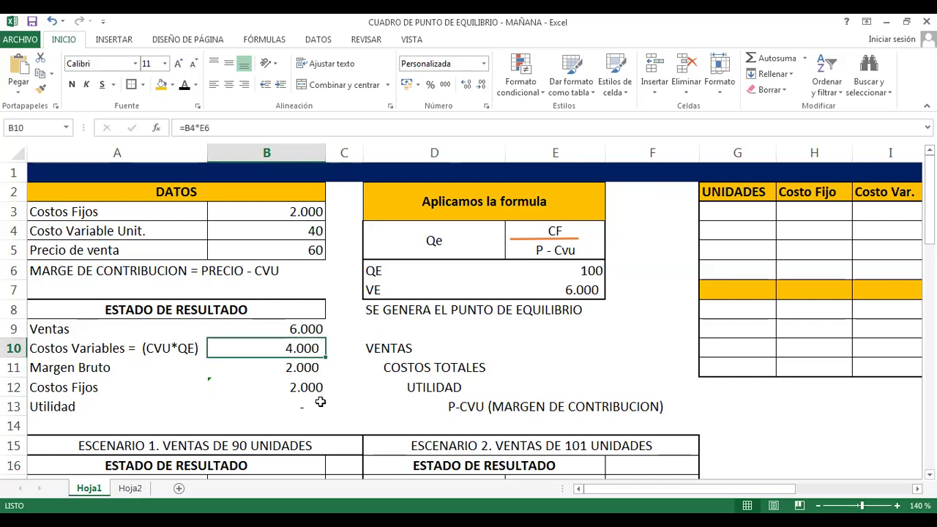
click(302, 330)
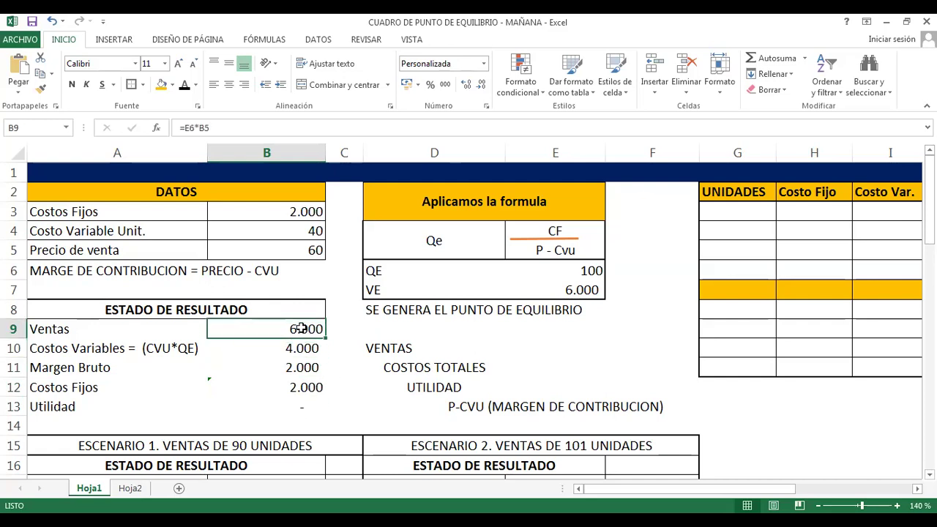
click(293, 409)
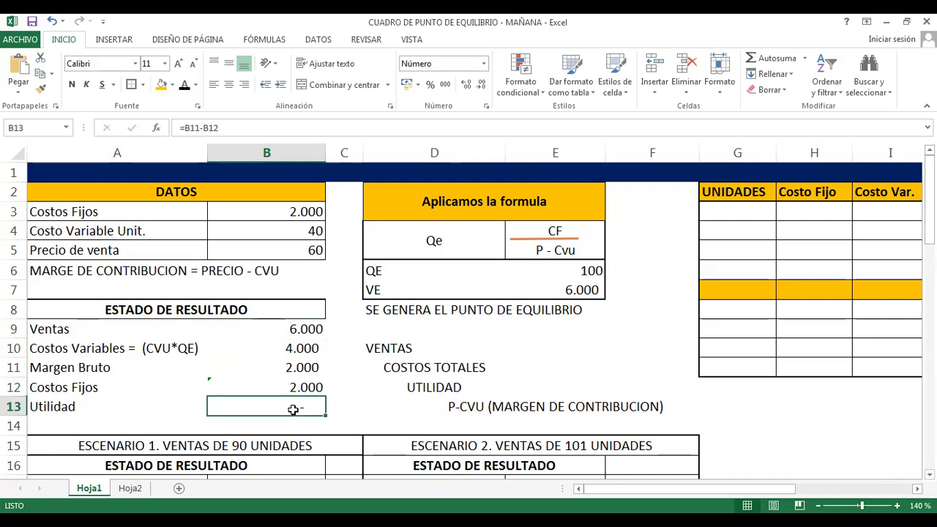
Calculate VENTAS in E10 as the sale price times the QE quantity, =B5*E6.
click(410, 350)
click(574, 341)
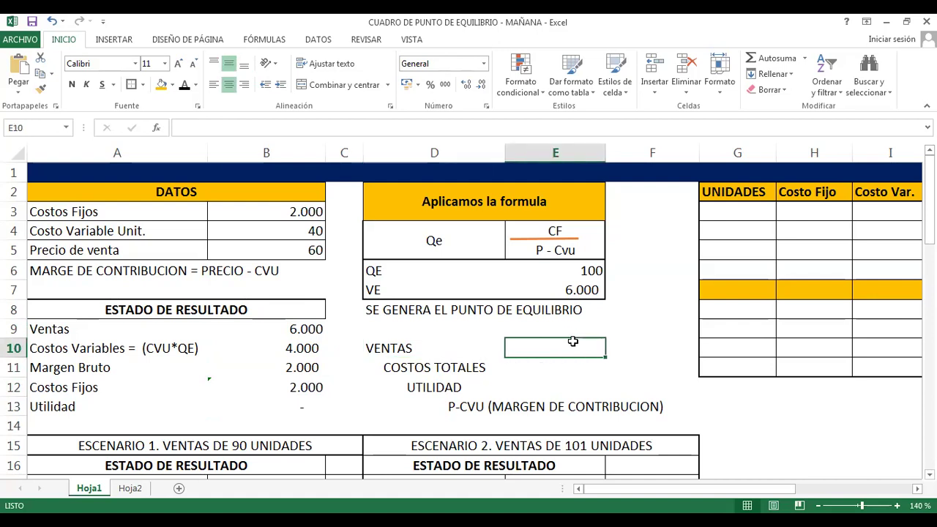
text(=)
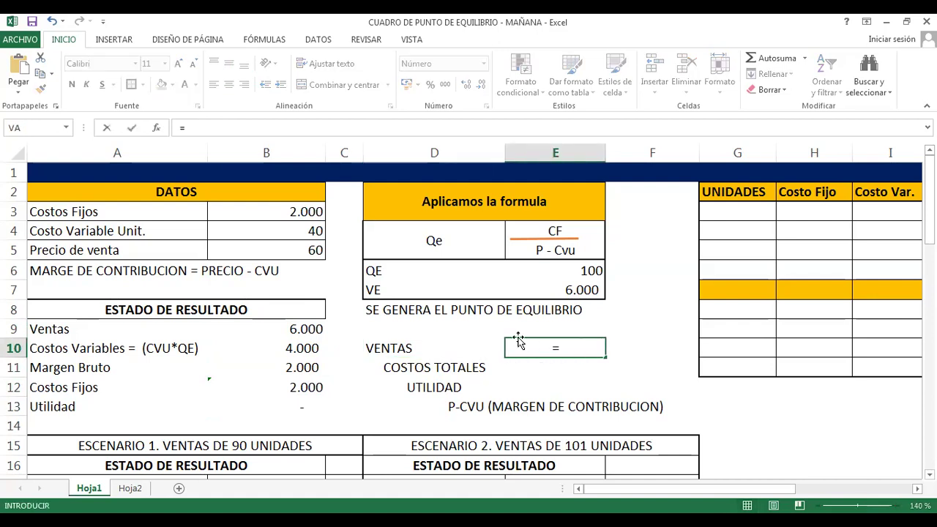
click(277, 250)
text(*)
click(574, 269)
key(Return)
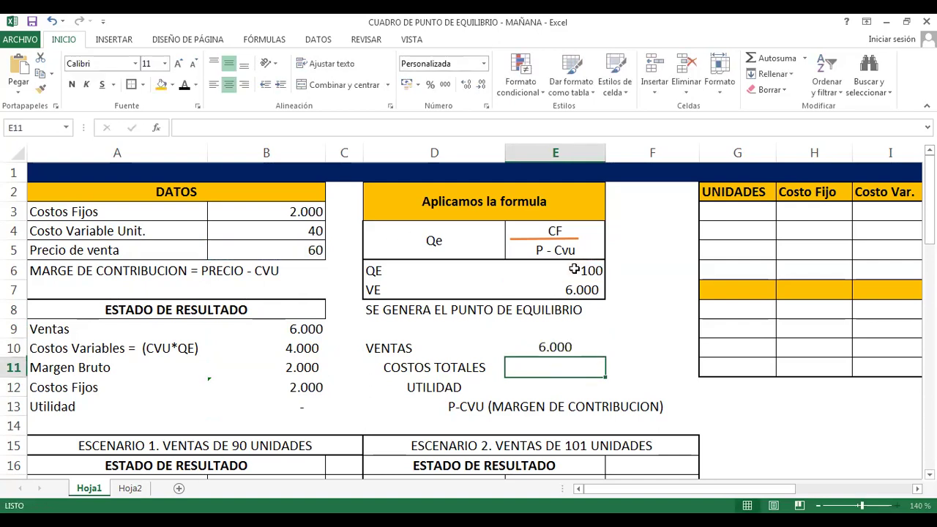
Calculate COSTOS TOTALES in E11 as fixed costs plus unit variable cost times QE, =B12+(B4*E6).
text(=)
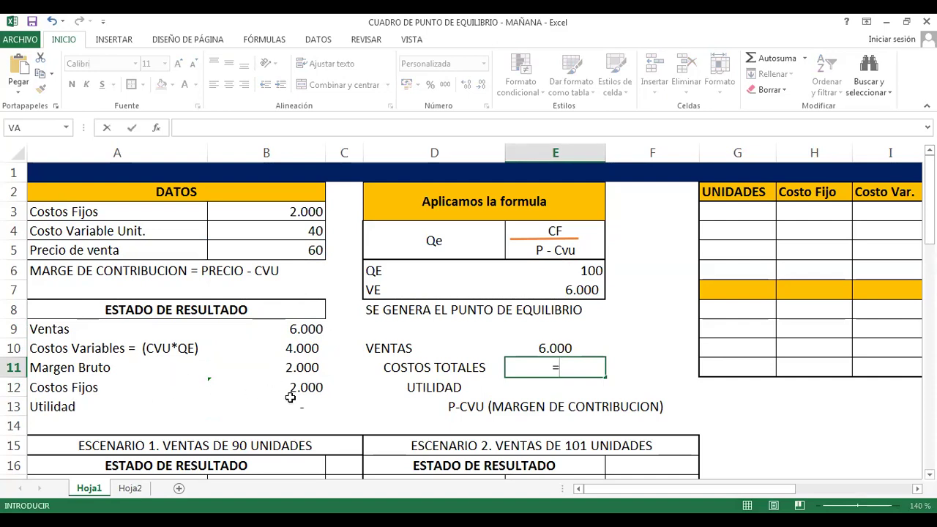
click(310, 386)
text(+()
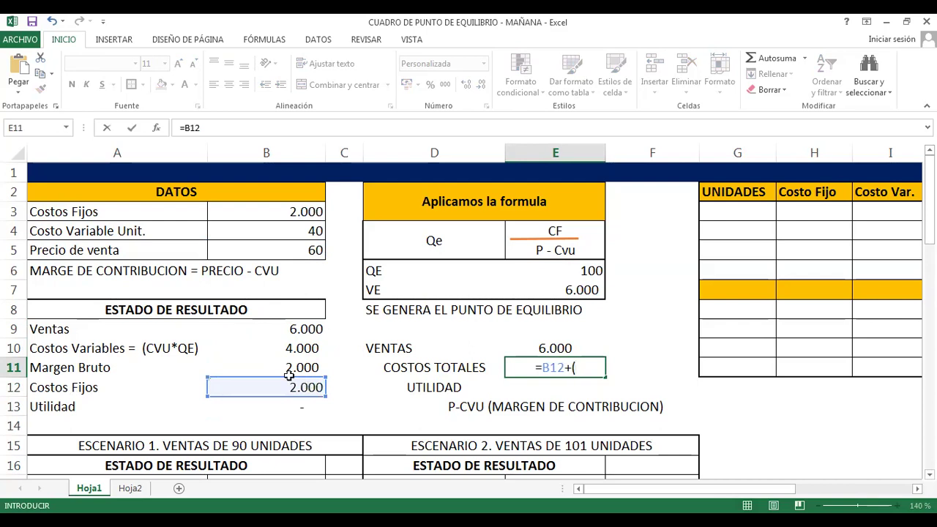
click(246, 232)
text(*)
click(588, 270)
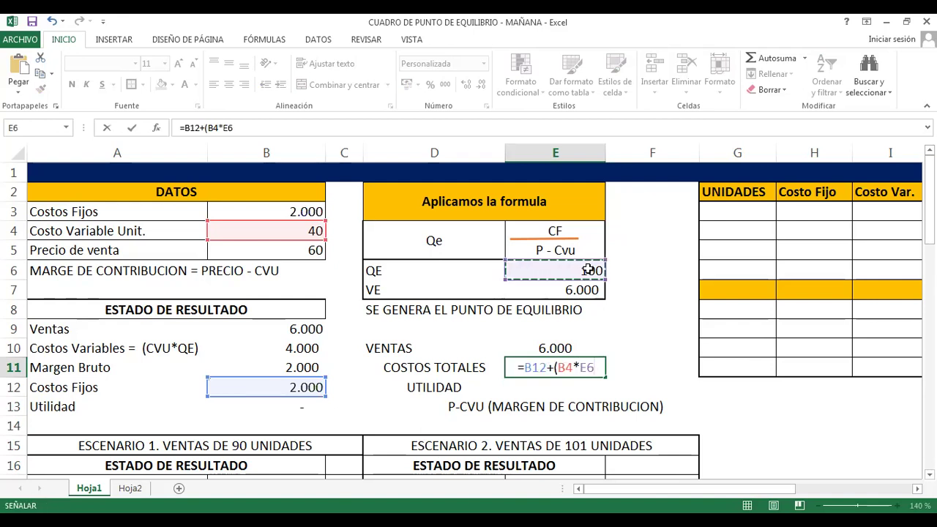
text())
key(Return)
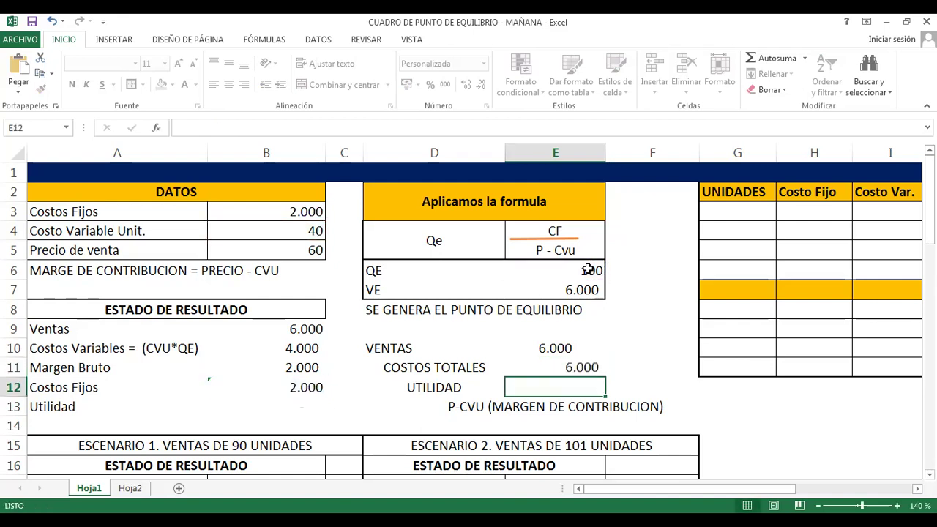
Calculate UTILIDAD in E12 by subtracting COSTOS TOTALES from VENTAS, =E10-E11.
text(=)
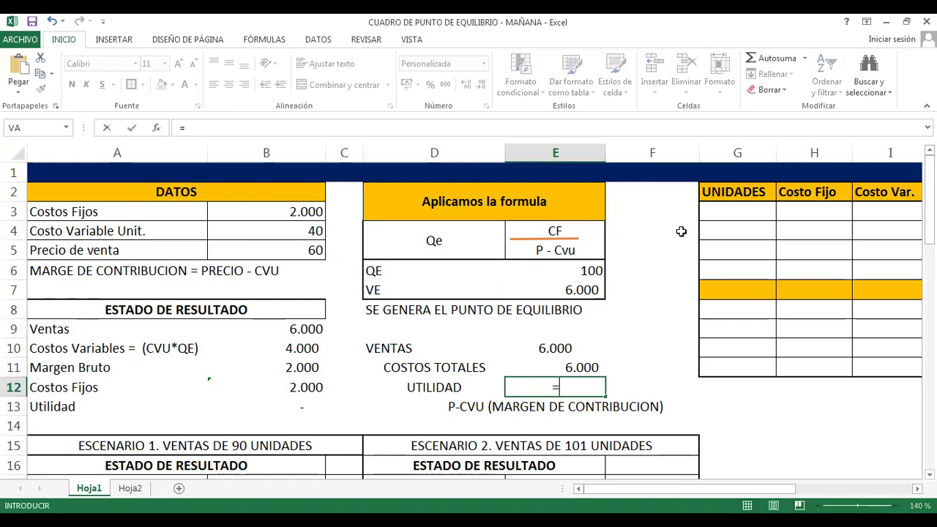
click(553, 351)
text(-)
click(565, 368)
key(Return)
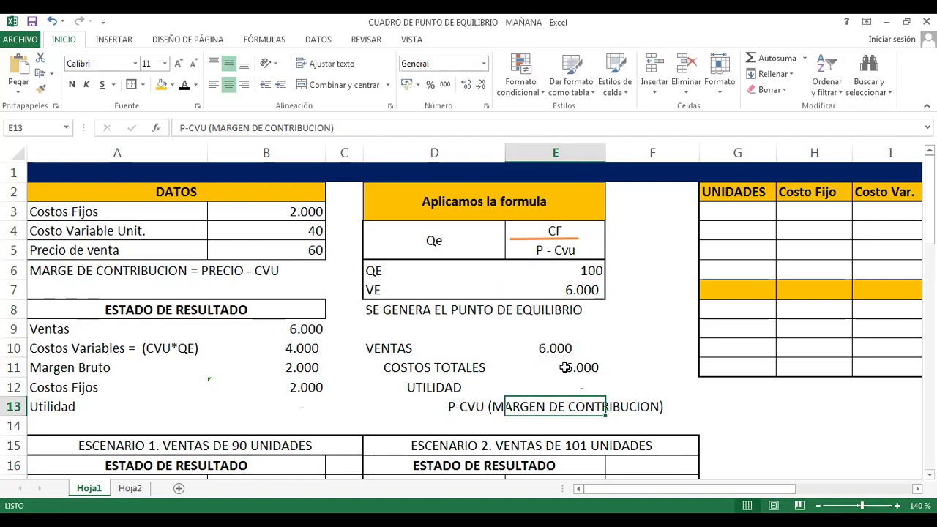
key(Up)
key(Left)
key(Left)
key(Left)
key(Left)
key(Down)
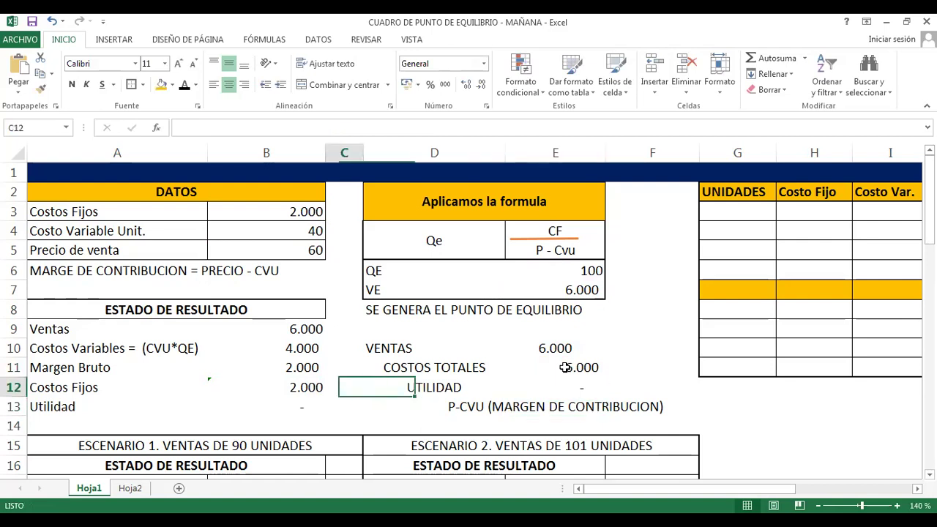
key(Right)
key(Right)
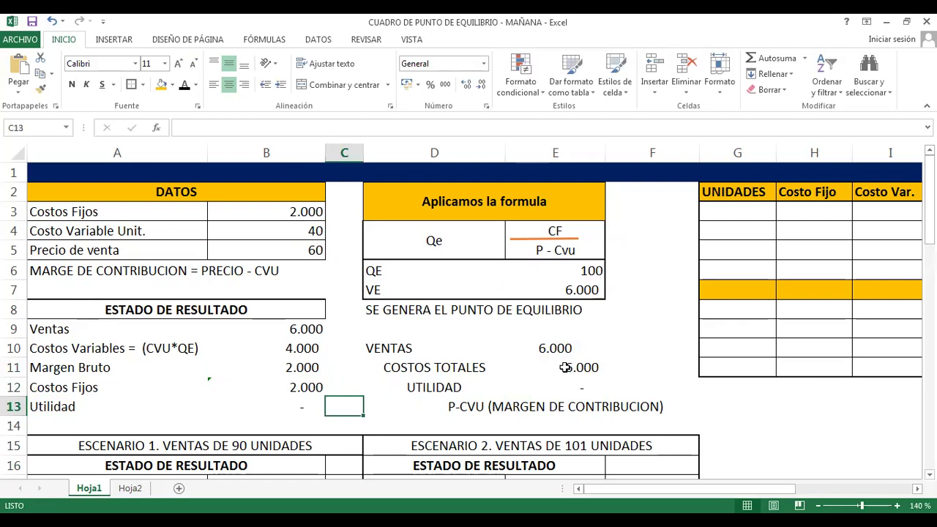
key(Down)
key(Down)
key(Down)
key(Down)
key(Down)
key(Down)
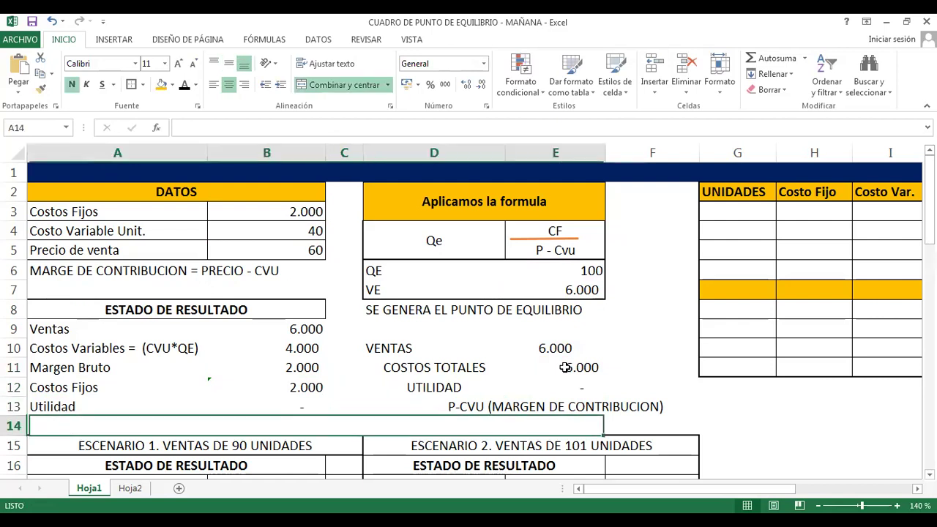
key(Up)
key(Up)
key(Up)
key(Up)
key(Up)
key(Up)
key(Up)
key(Up)
key(Up)
key(Up)
key(Up)
key(Up)
key(Up)
key(Up)
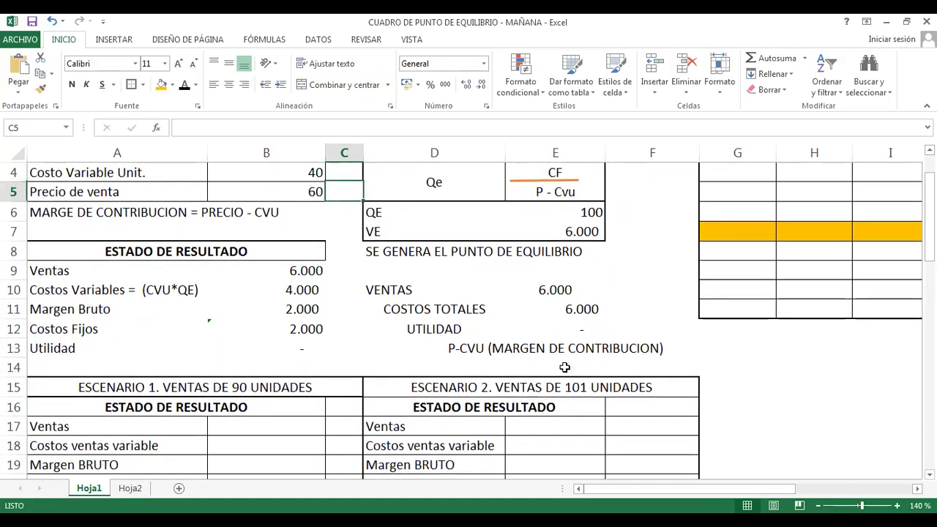
Check the QE label and its break-even quantity formula in E6.
key(Down)
key(Right)
key(Right)
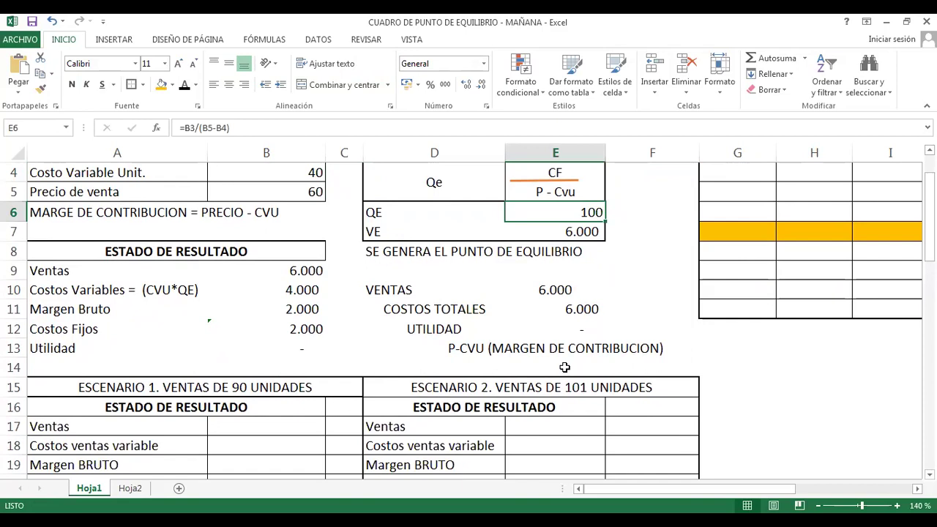
key(Left)
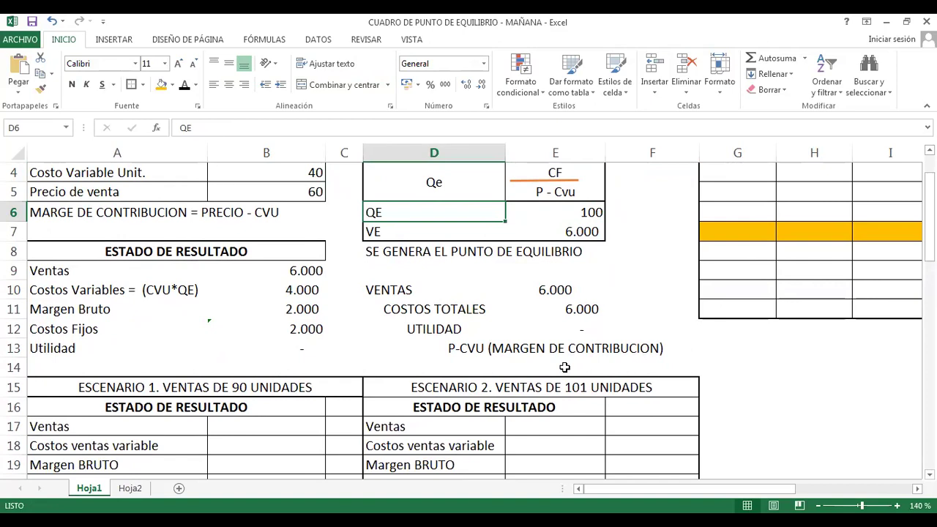
key(Right)
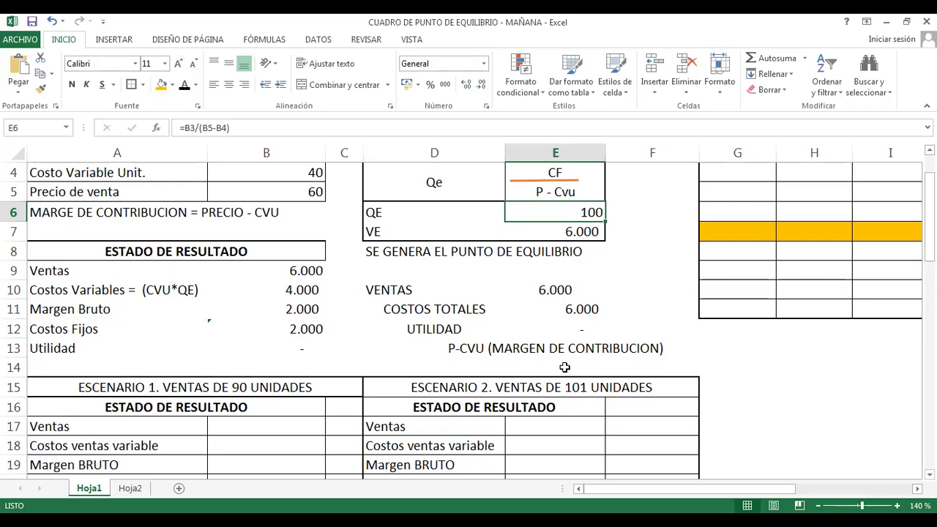
key(Left)
key(Right)
key(Left)
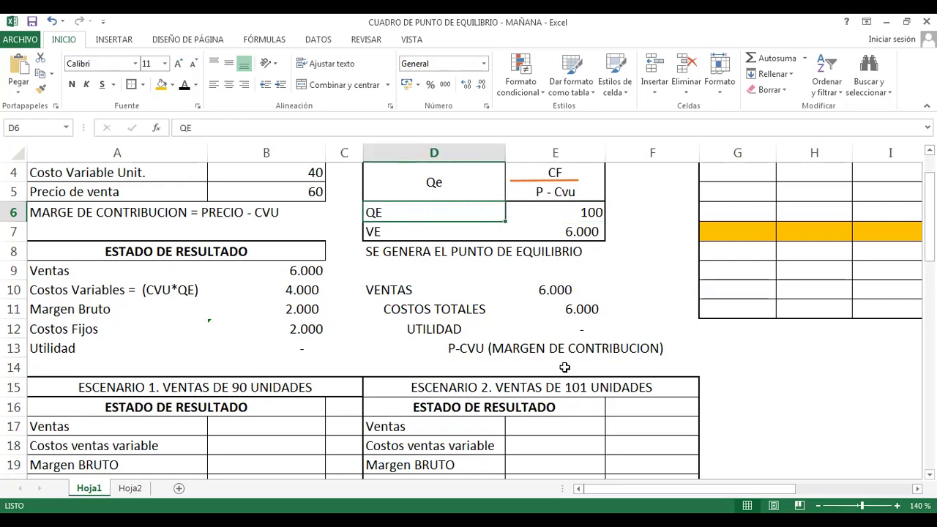
key(Right)
key(Left)
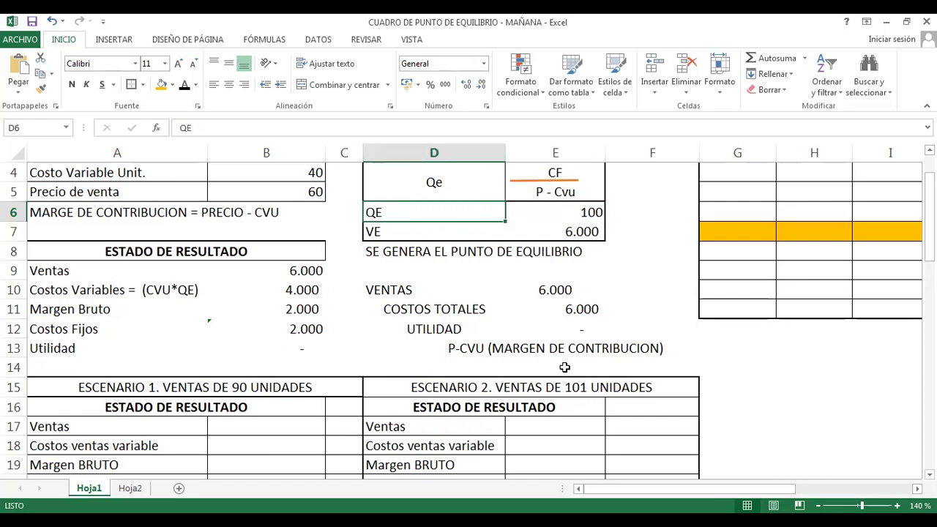
Look over the two scenario tables for sales of 90 and 101 units.
key(Down)
key(Down)
key(Down)
key(Down)
key(Down)
key(Down)
key(Down)
key(Down)
key(Down)
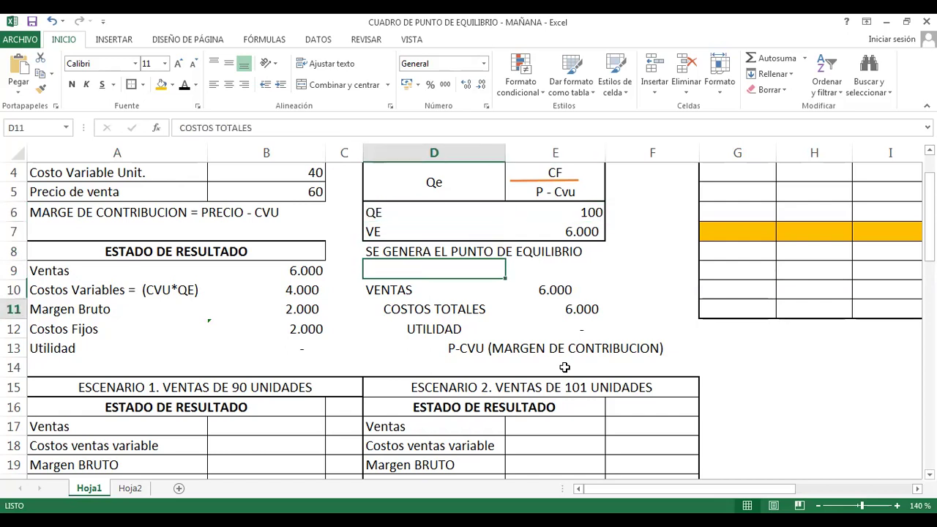
key(Down)
key(Down)
key(Down)
key(Down)
key(Down)
key(Down)
key(Down)
key(Down)
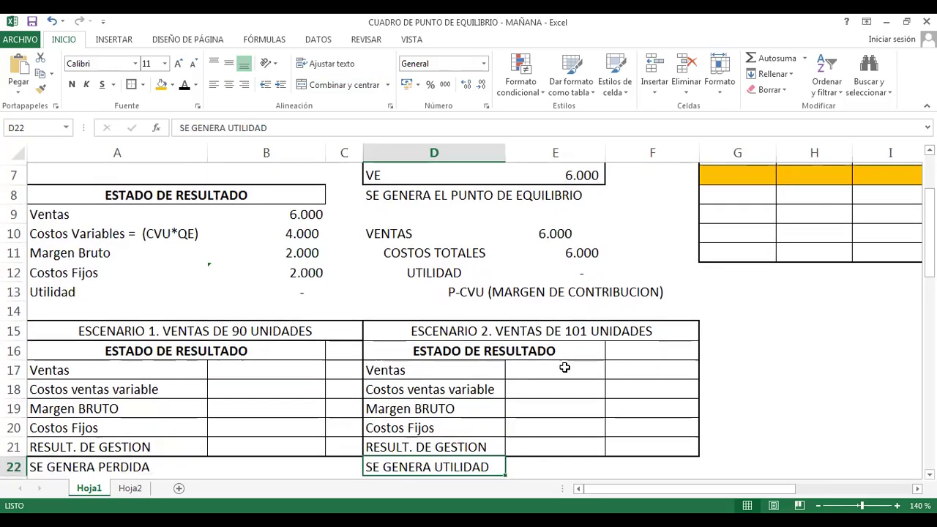
key(Up)
key(Up)
key(Up)
key(Up)
key(Up)
key(Up)
key(Up)
key(Up)
key(Left)
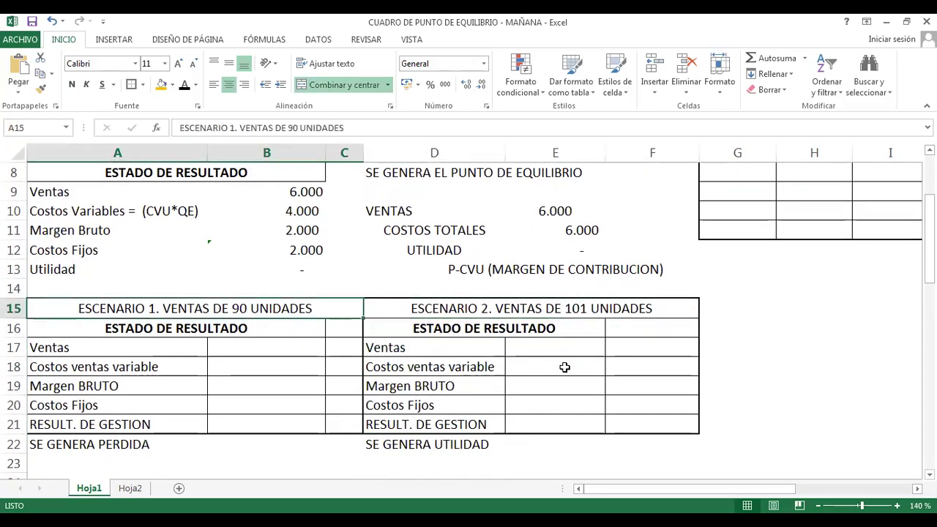
Calculate Ventas in B17 of the 90-unit scenario as 90 times the sale price, =90*B5.
key(Down)
key(Up)
key(Down)
key(Up)
key(Down)
key(Down)
key(Right)
text(=90)
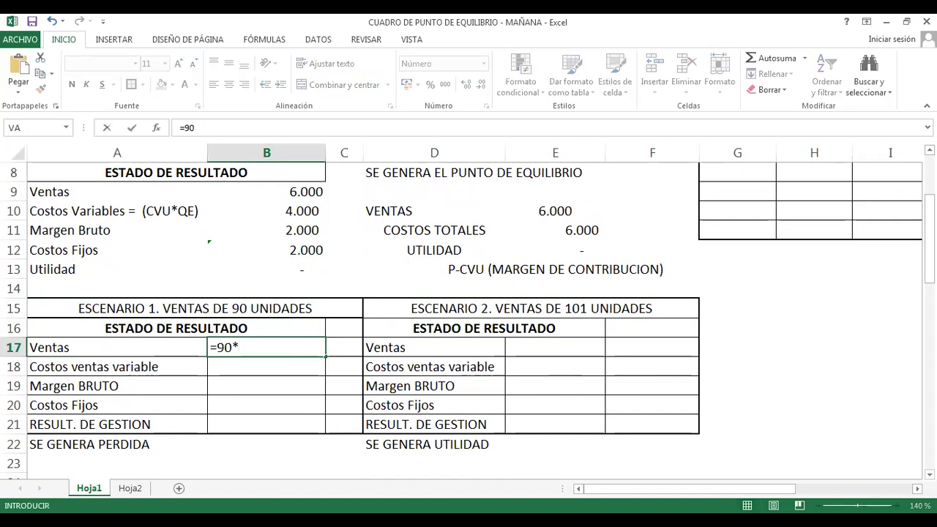
scroll(286, 170, up, 1)
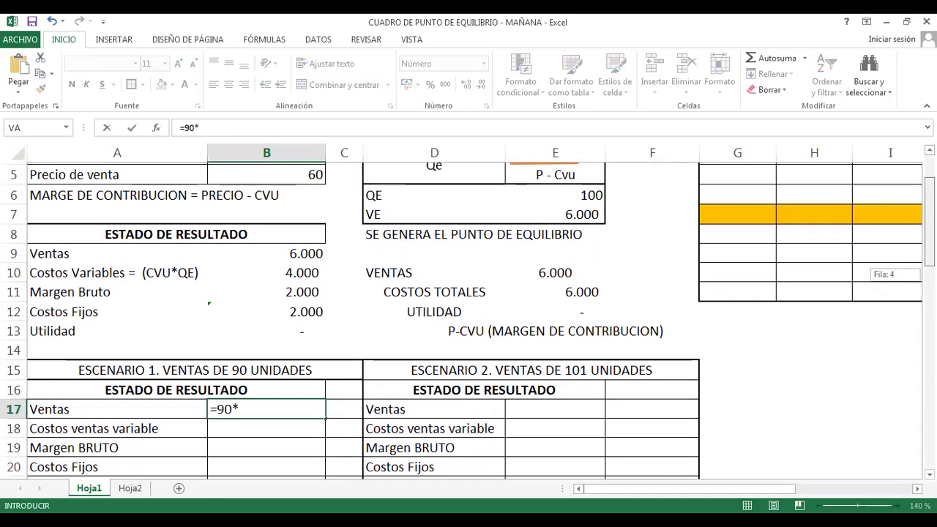
click(274, 174)
key(Return)
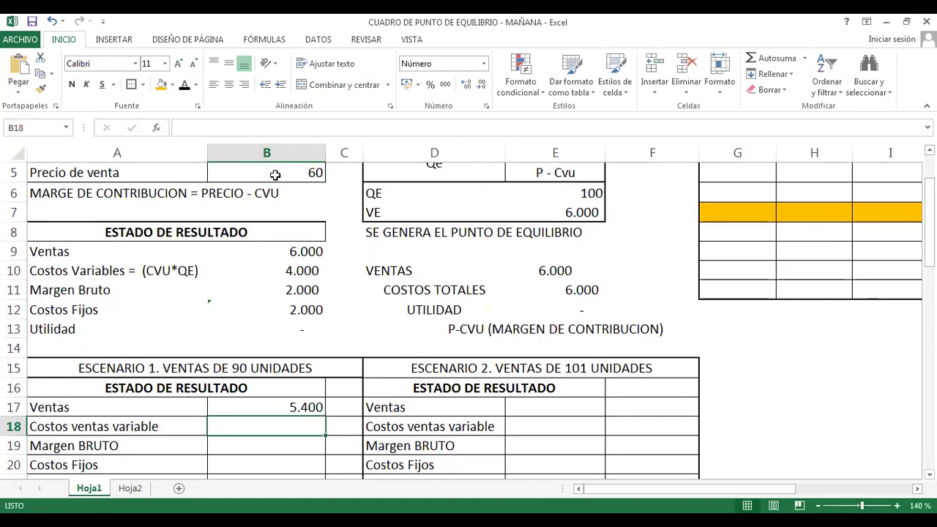
Calculate Costos ventas variable in B18 as 90 times the unit variable cost, =90*B4.
text(=)
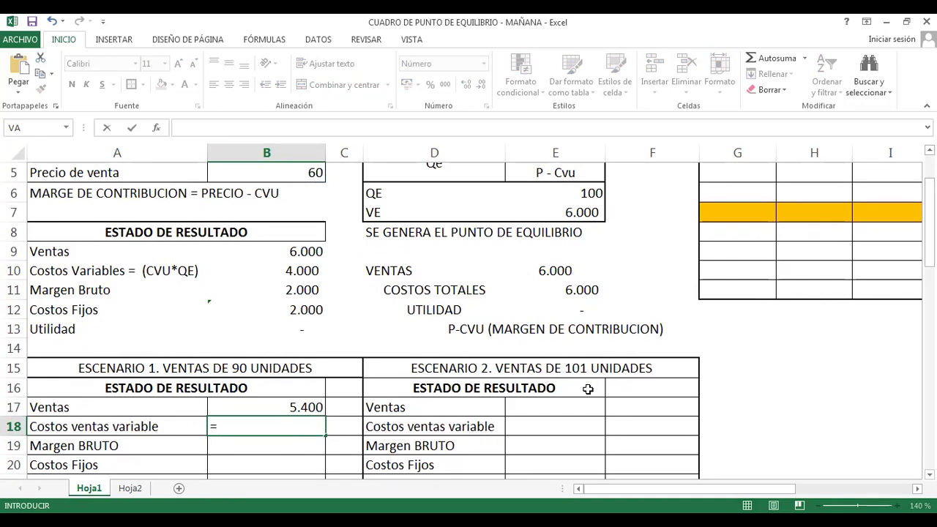
text(90*)
drag(929, 262, 929, 242)
click(301, 232)
key(Return)
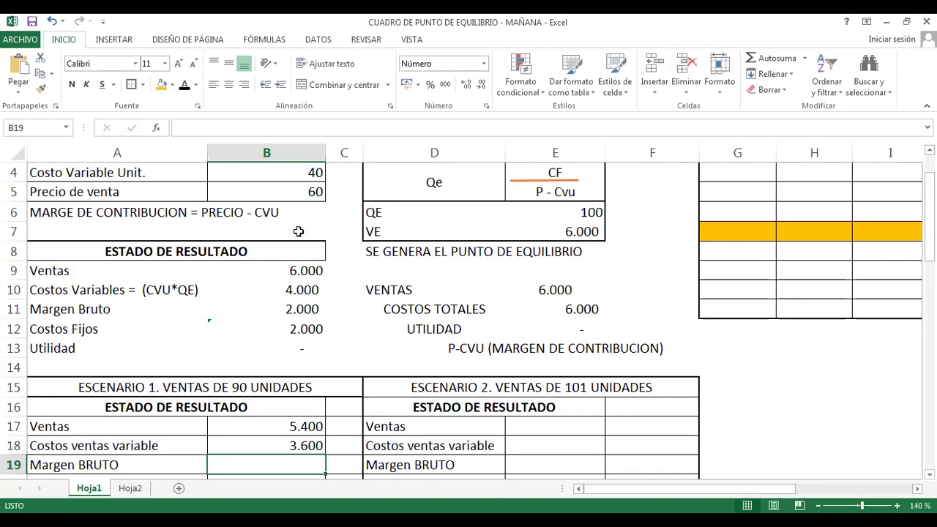
key(Up)
key(Left)
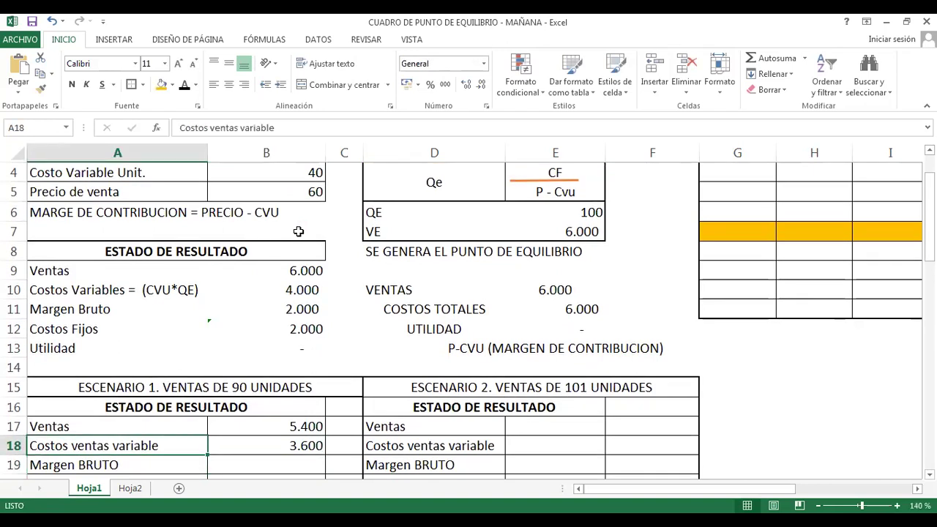
key(Right)
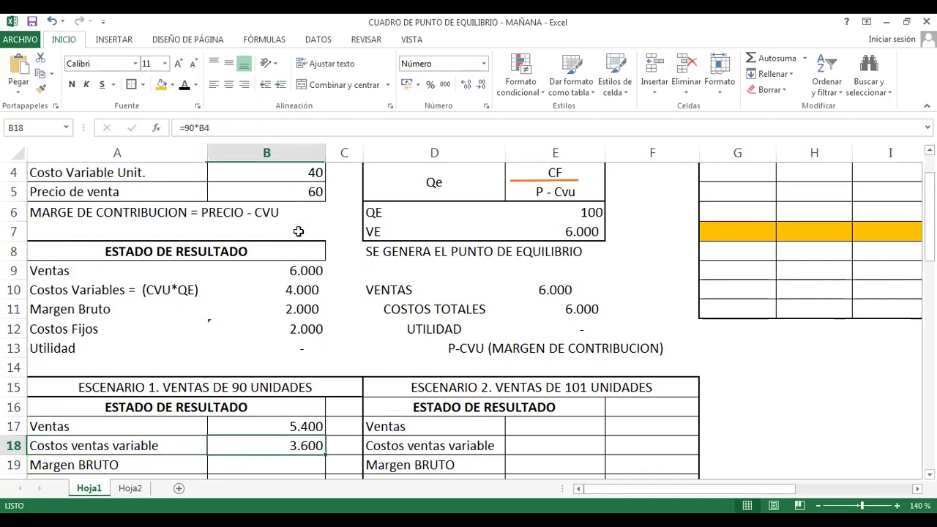
Calculate Margen BRUTO in B19 by subtracting the variable costs from Ventas, =B17-B18.
key(Down)
key(Down)
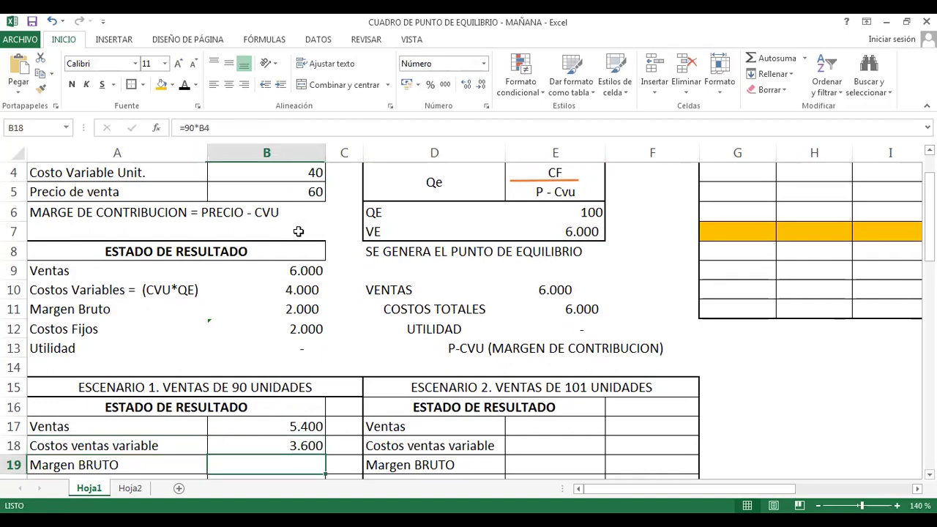
key(Up)
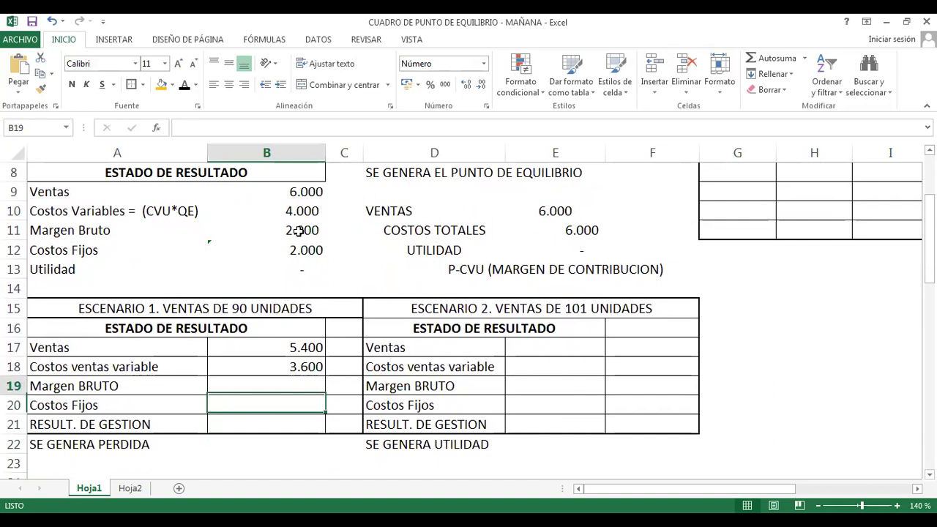
text(=)
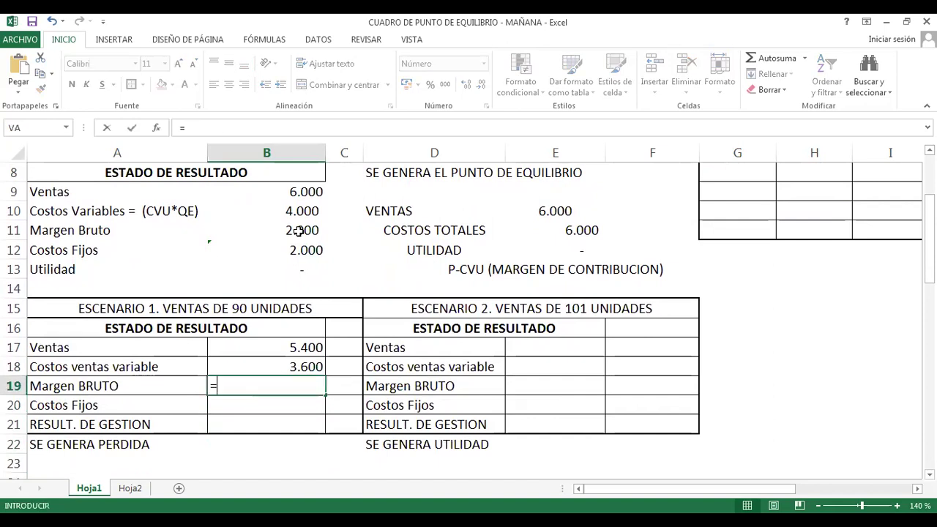
click(253, 347)
text(-)
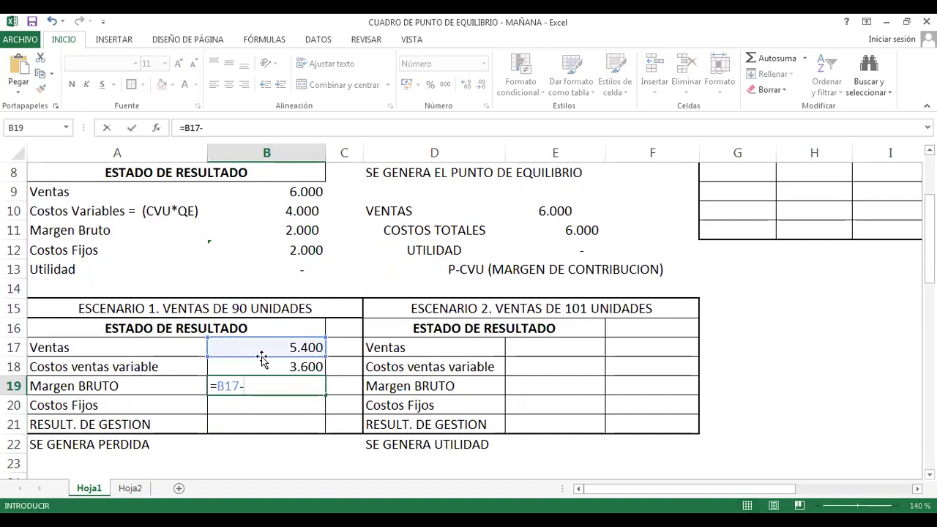
click(265, 366)
key(Return)
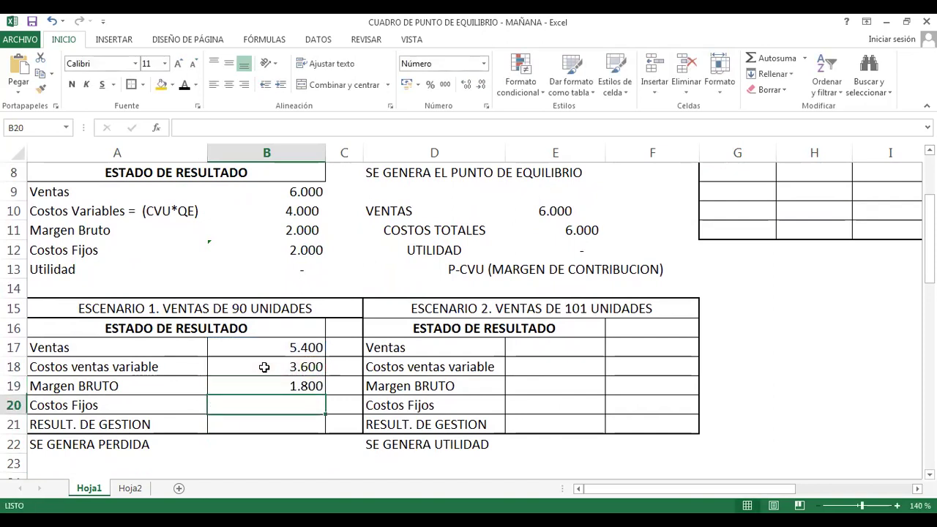
Fill Costos Fijos in B20 with a reference to the Costos Fijos value in B3 of the DATOS table.
key(Up)
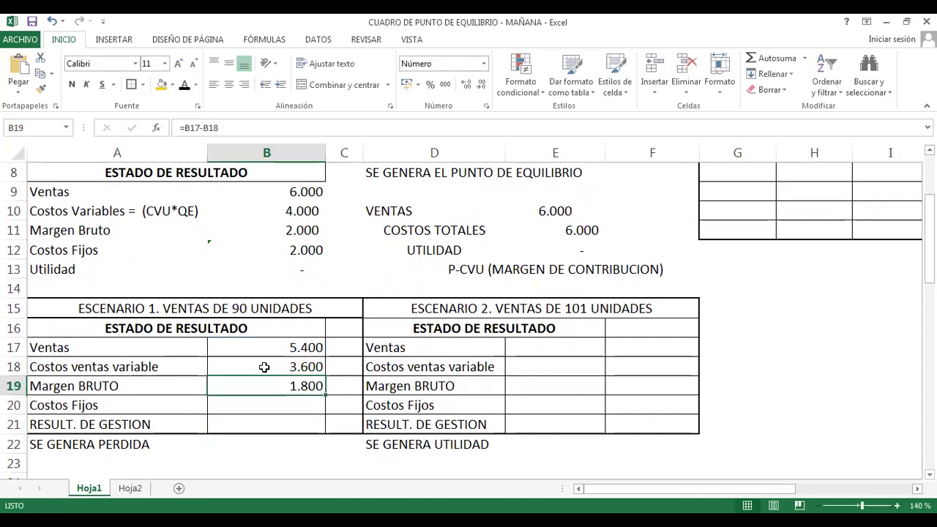
key(Left)
key(Right)
key(Down)
text(=)
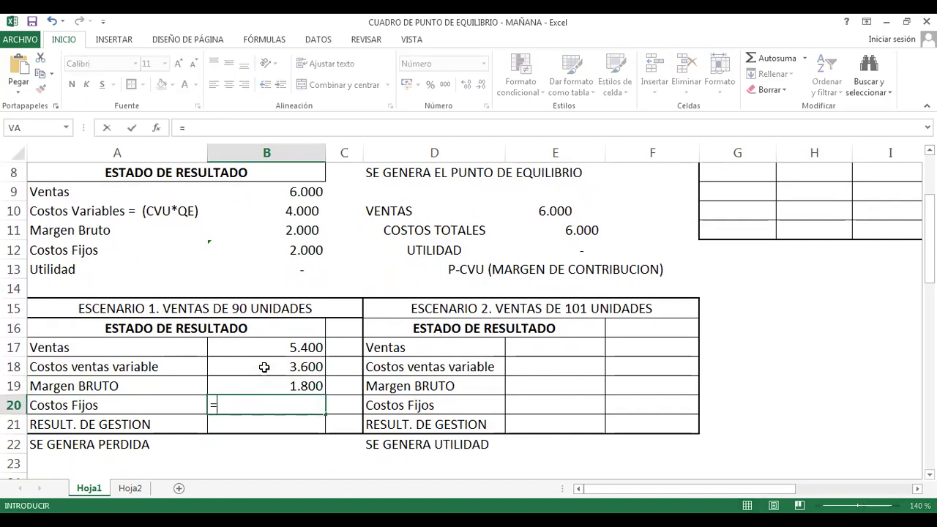
drag(928, 253, 928, 235)
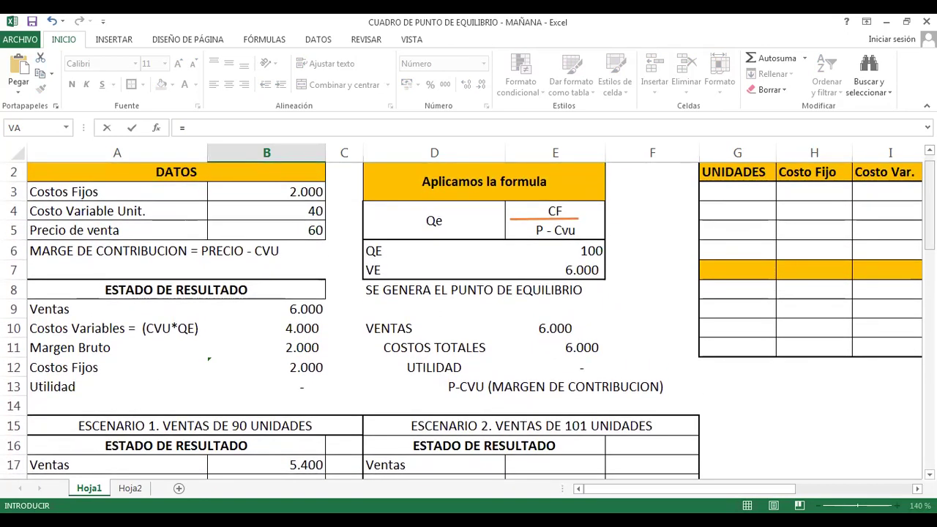
click(276, 193)
key(Escape)
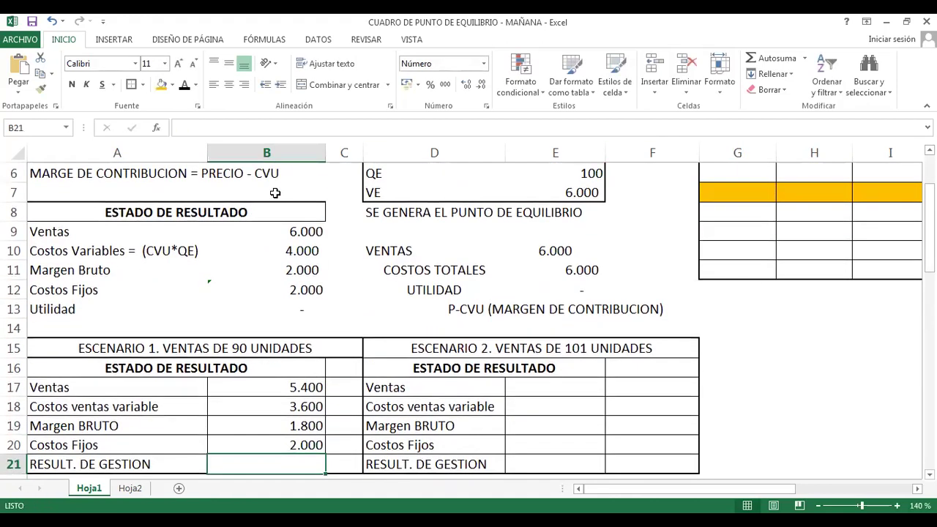
Calculate RESULT. DE GESTION in B21 by subtracting Costos Fijos from Margen BRUTO, =B19-B20.
key(Up)
text(=)
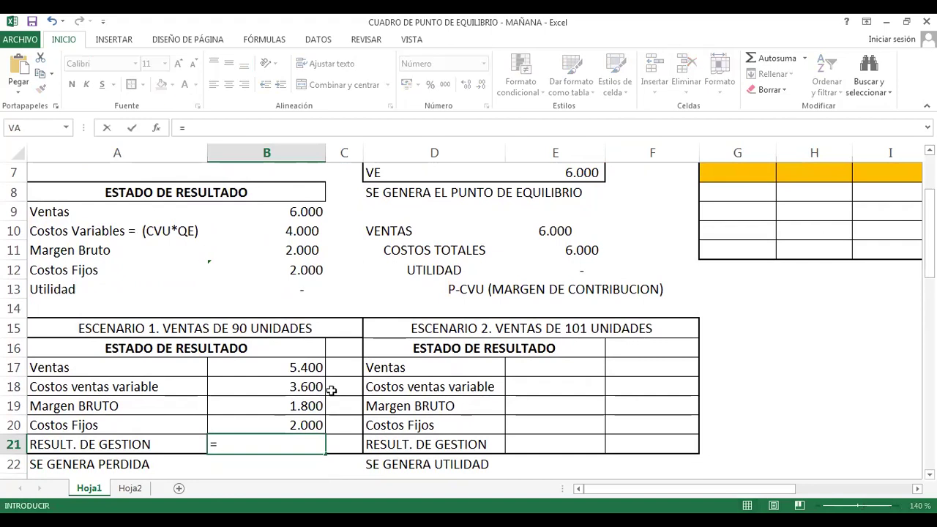
click(292, 407)
text(-)
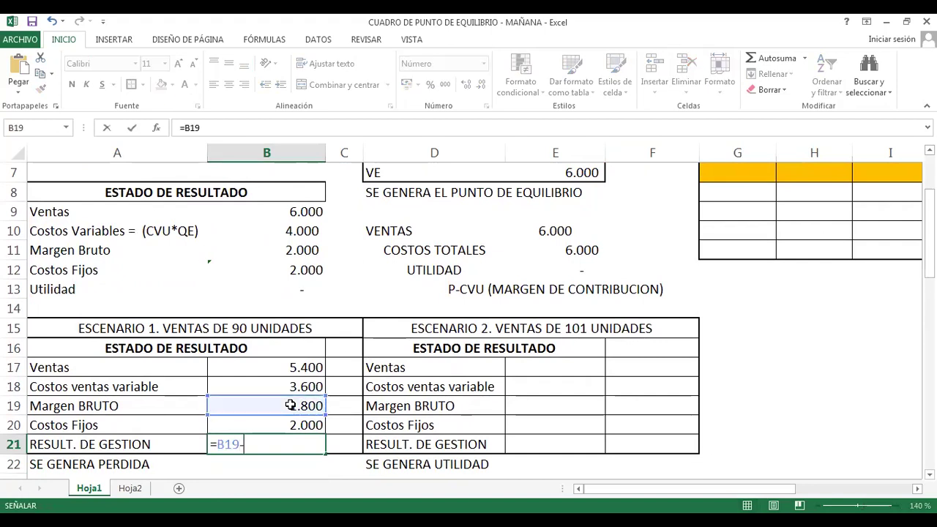
click(288, 426)
key(Return)
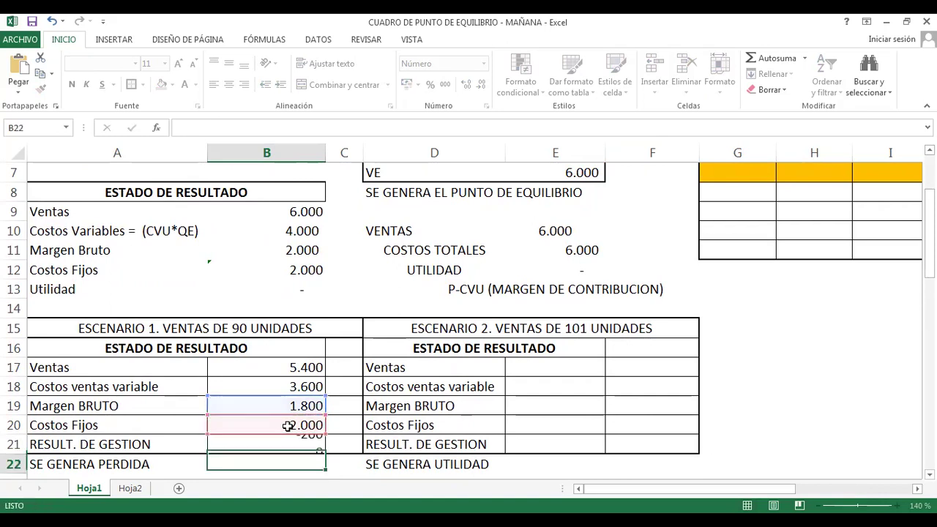
Examine the RESULT. DE GESTION figure of scenario 1 and the SE GENERA PERDIDA note beneath it.
key(Up)
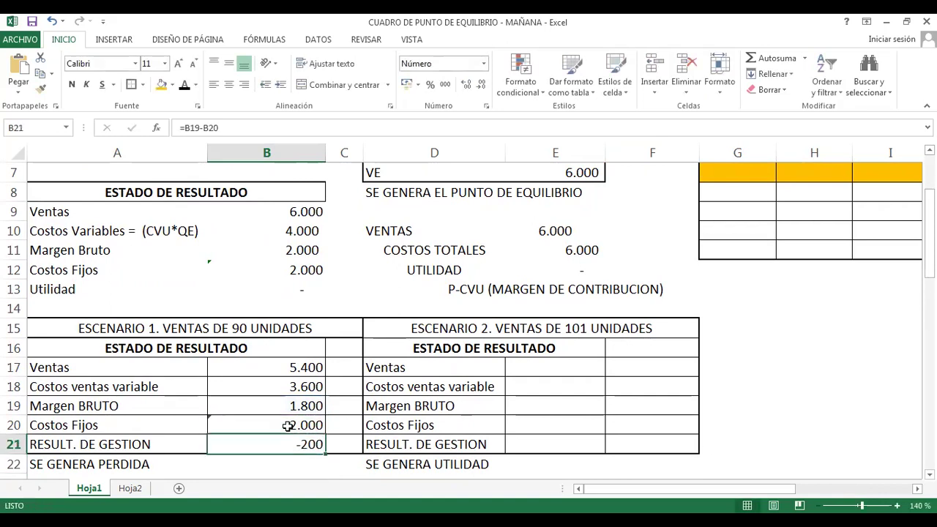
key(Left)
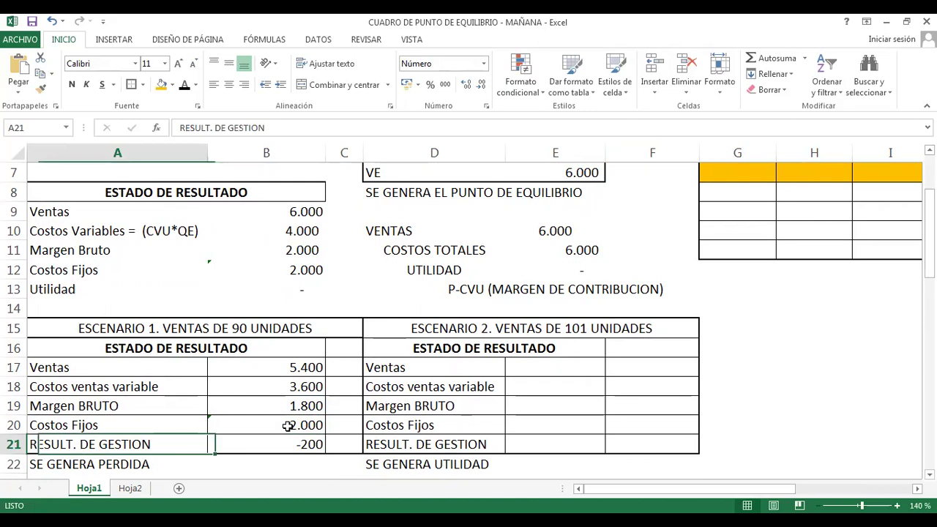
key(Down)
key(Up)
key(Right)
key(Left)
key(Down)
key(Right)
key(Left)
key(Up)
key(Down)
key(Right)
Change the scenario 2 heading in D15 to read "ESCENARIO 2. VENTAS DE 110 UNIDADES".
key(Up)
key(Up)
key(Up)
key(Up)
key(Up)
key(Up)
key(Up)
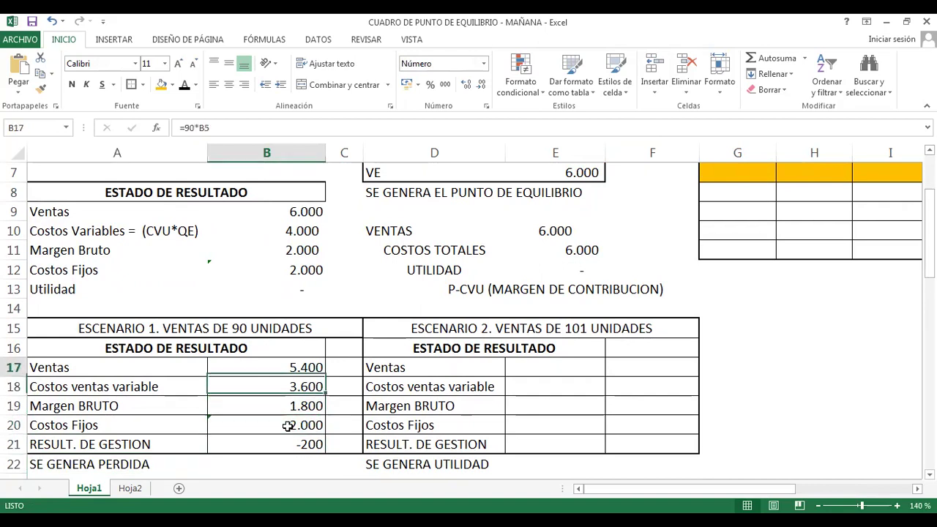
key(Right)
key(Left)
key(Right)
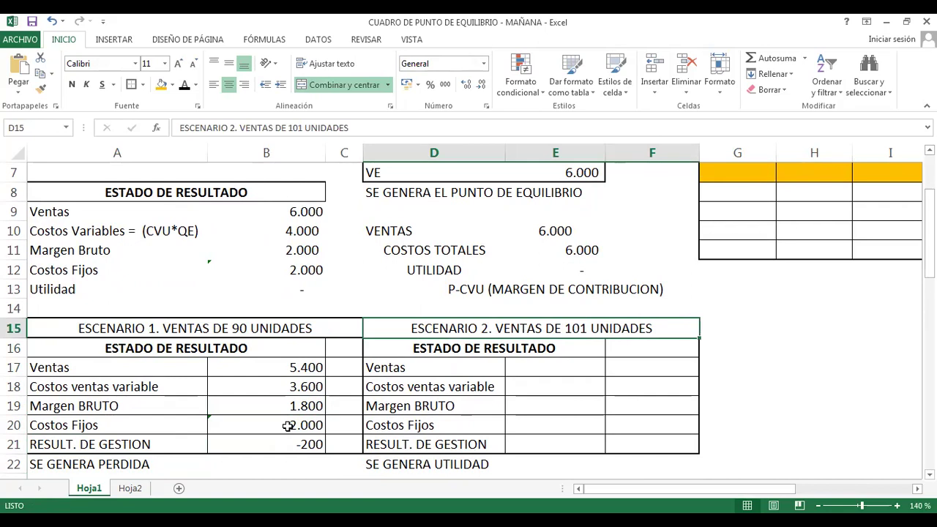
key(F2)
key(Left)
key(Left)
key(Left)
key(Left)
key(shift+Right)
key(shift+Right)
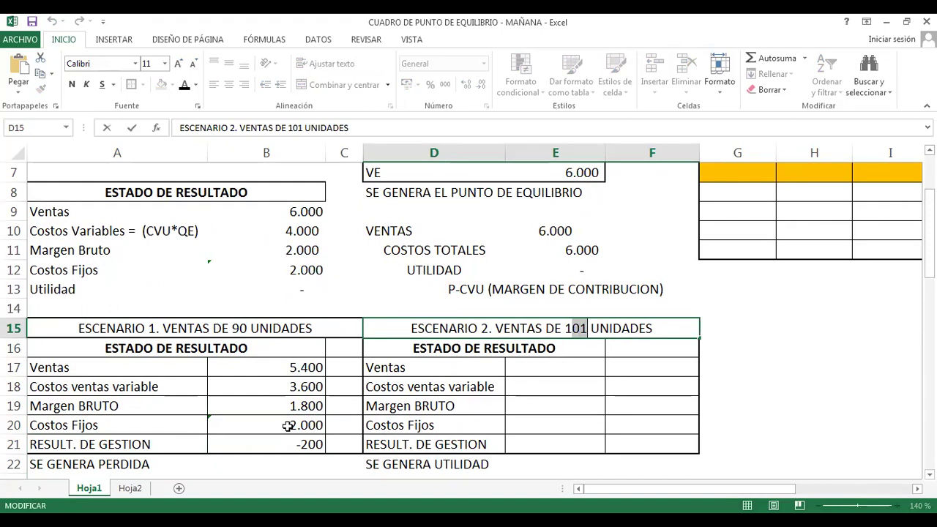
text(10)
key(Return)
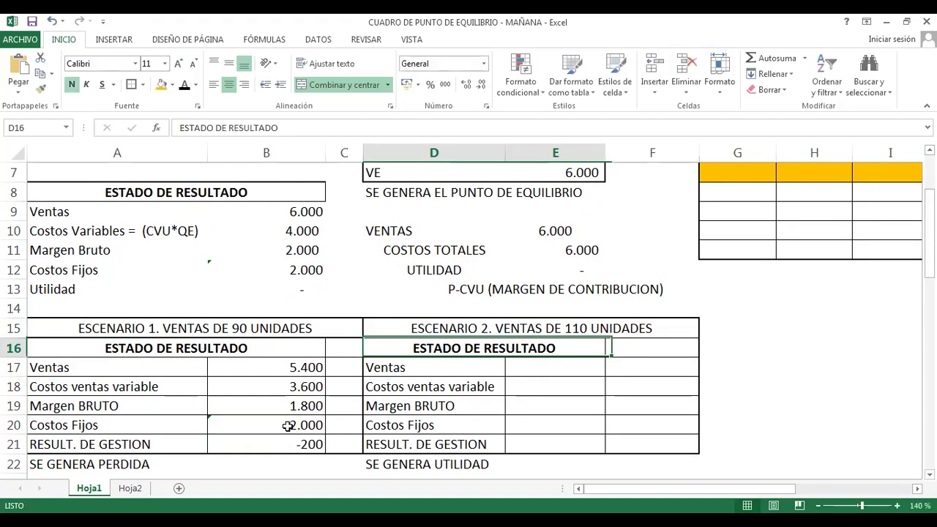
Calculate Ventas in E17 of scenario 2 as 110 times the sale price, =110*B5.
key(Return)
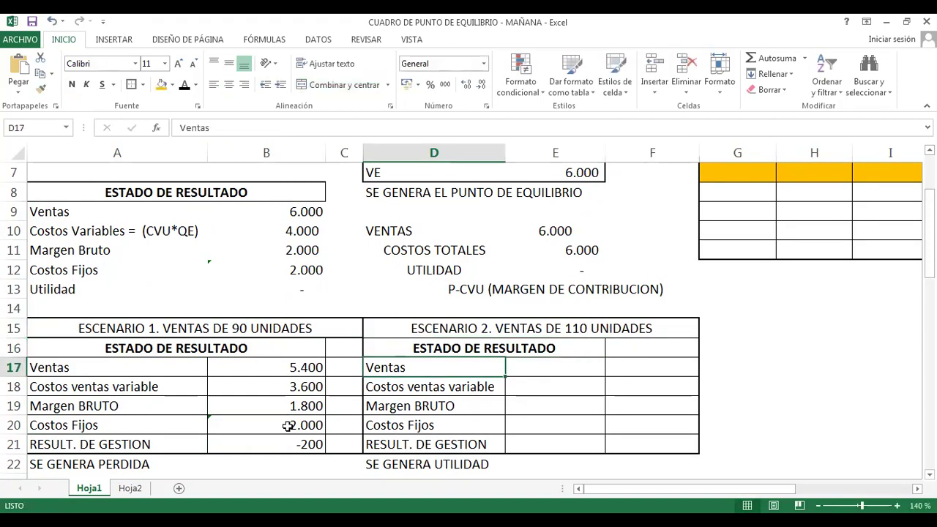
key(Right)
text(=)
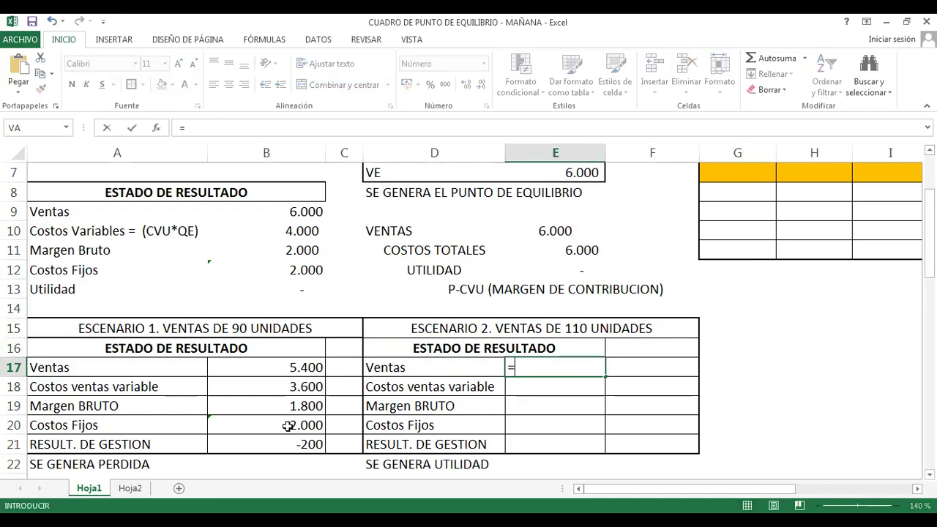
text(110*)
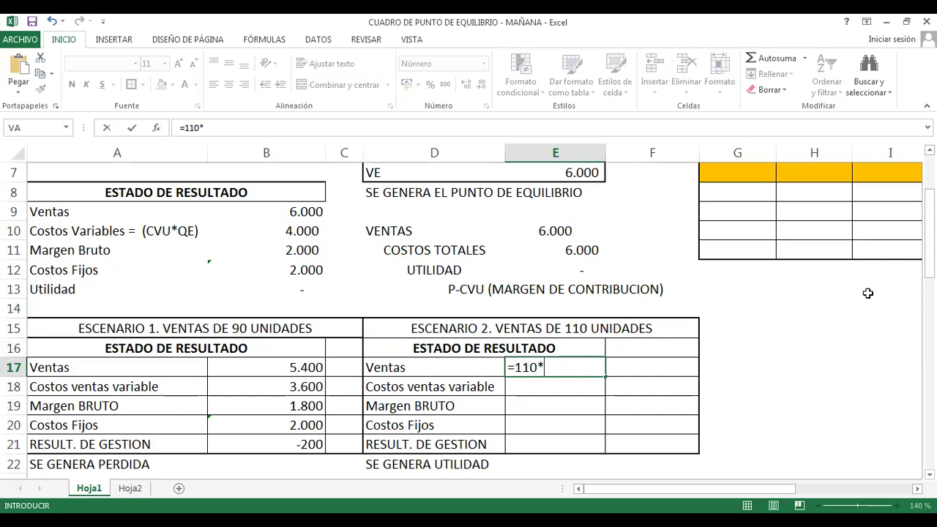
scroll(468, 315, up, 2)
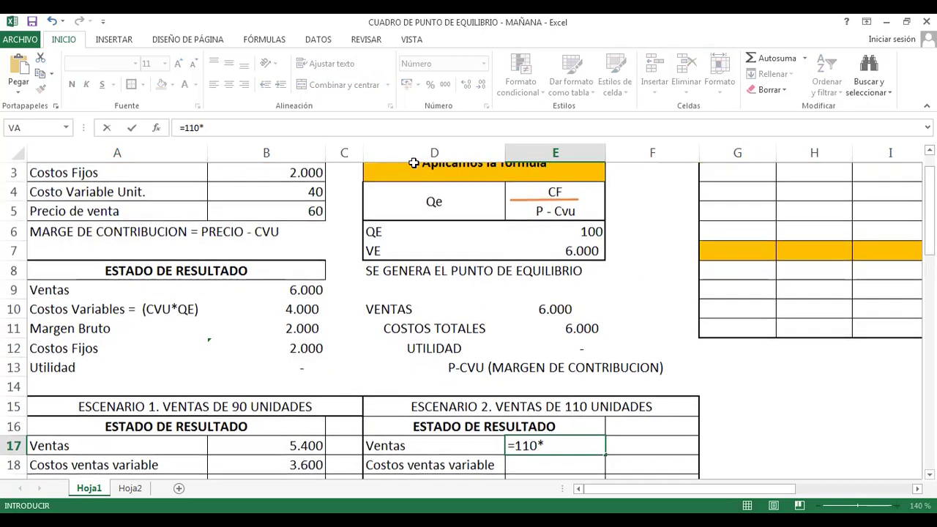
click(297, 211)
key(Return)
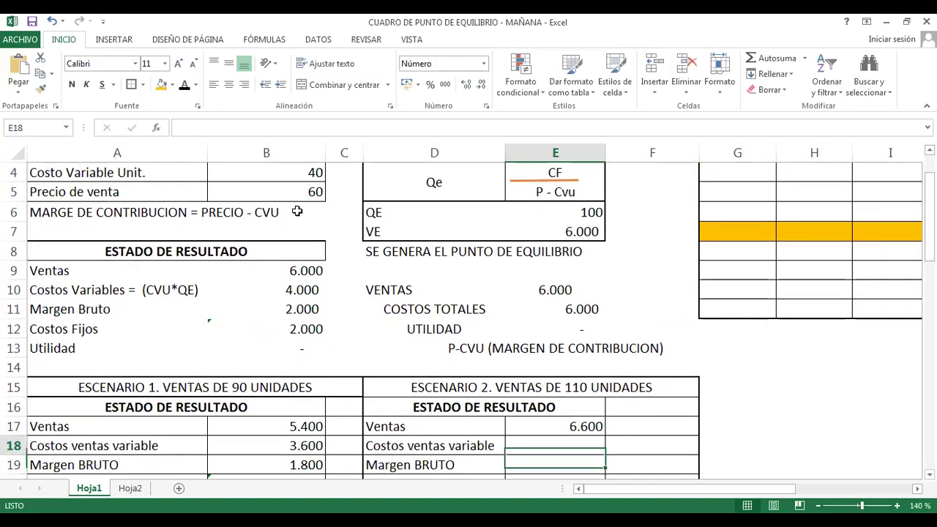
Calculate Costos ventas variable in E18 of scenario 2 as 110 times the unit variable cost, =110*B4.
text(=)
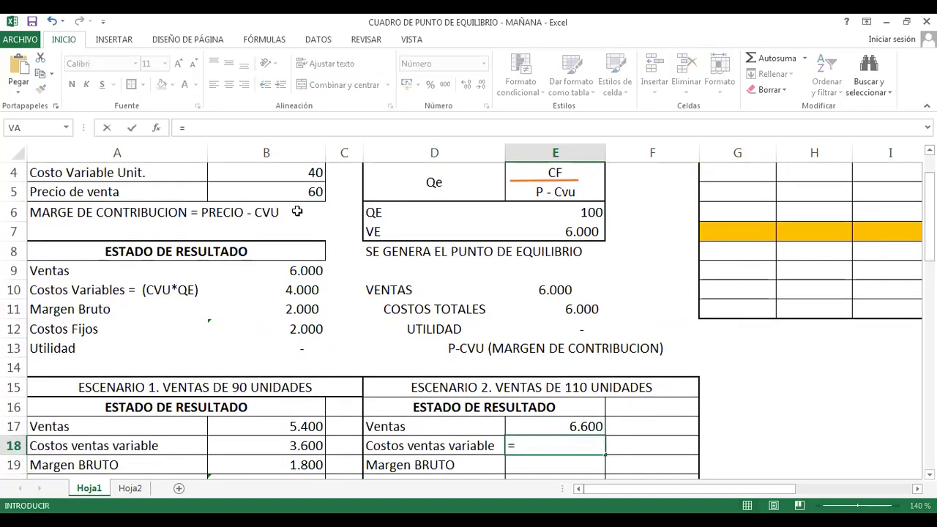
text(110*)
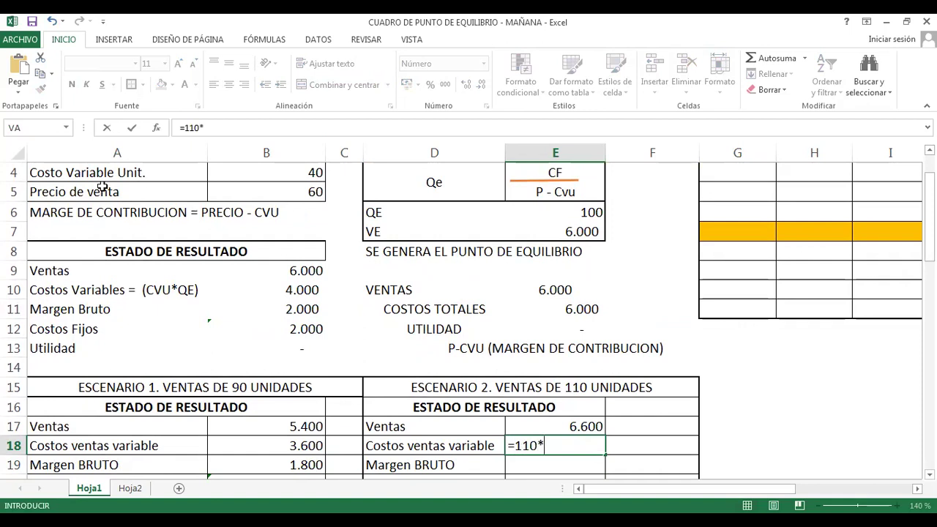
click(256, 172)
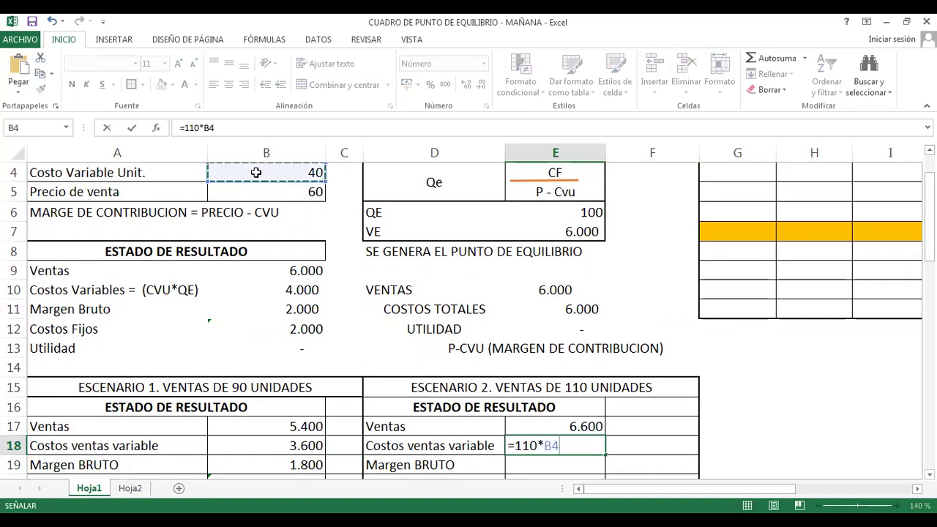
key(Return)
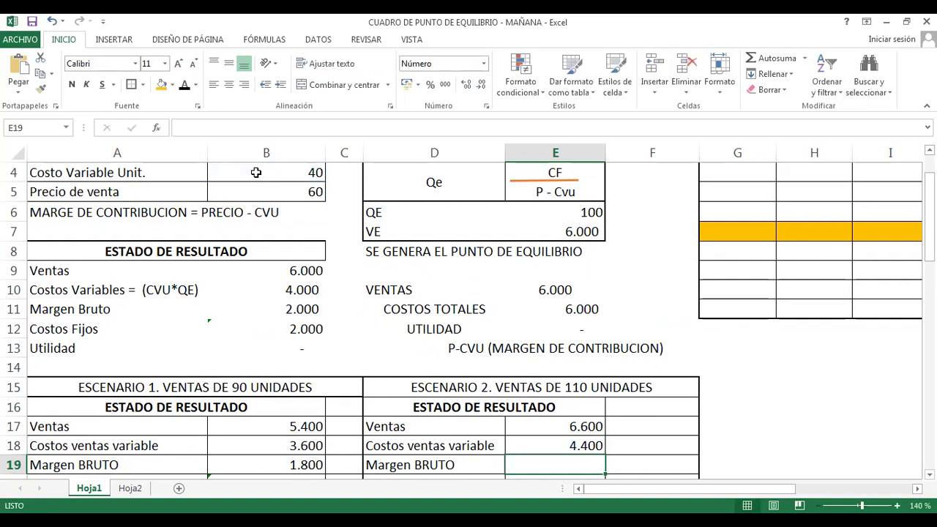
key(Down)
key(Down)
key(Down)
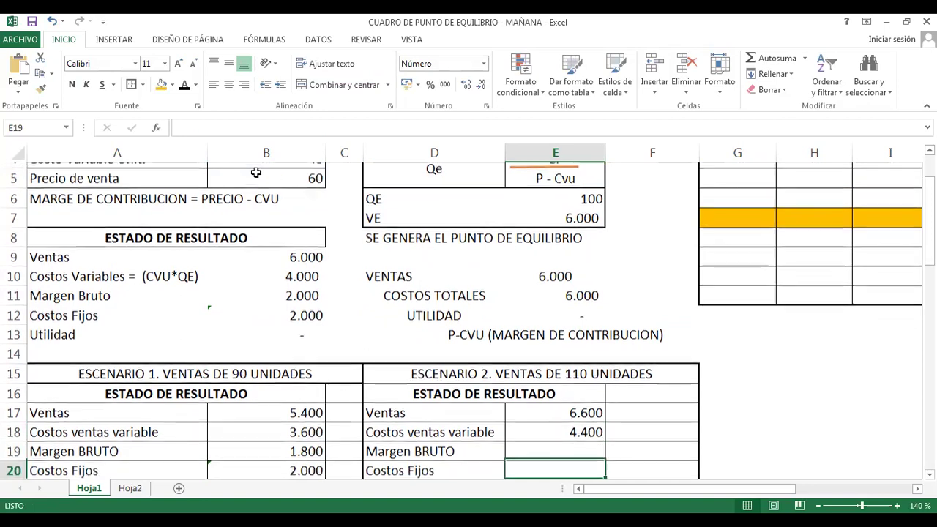
Calculate Margen BRUTO in E19 of scenario 2 as sales minus variable costs, =E17-E18.
key(Up)
key(Up)
key(Up)
text(=)
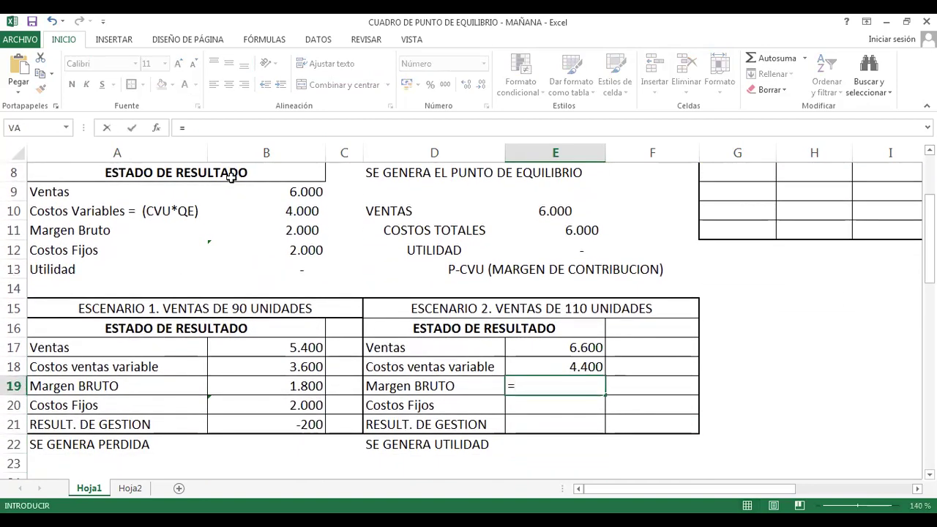
click(571, 346)
text(-)
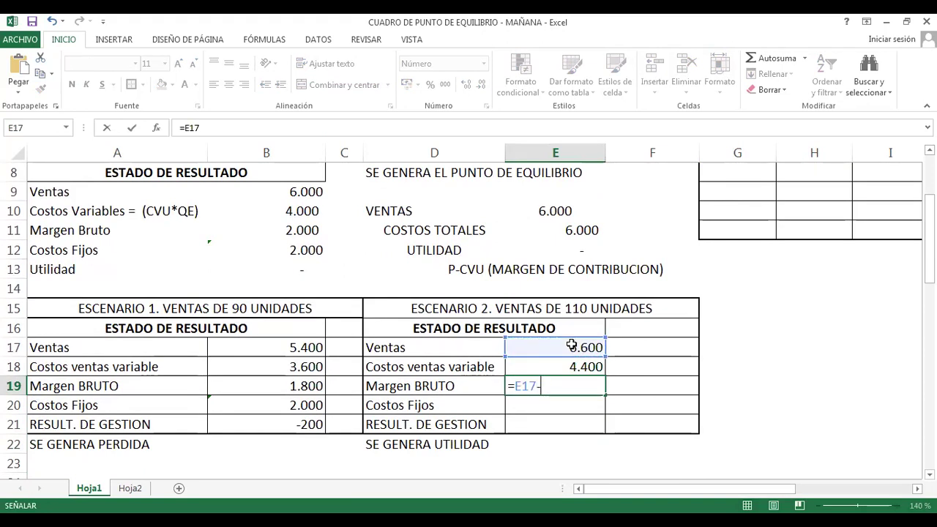
click(573, 361)
key(Return)
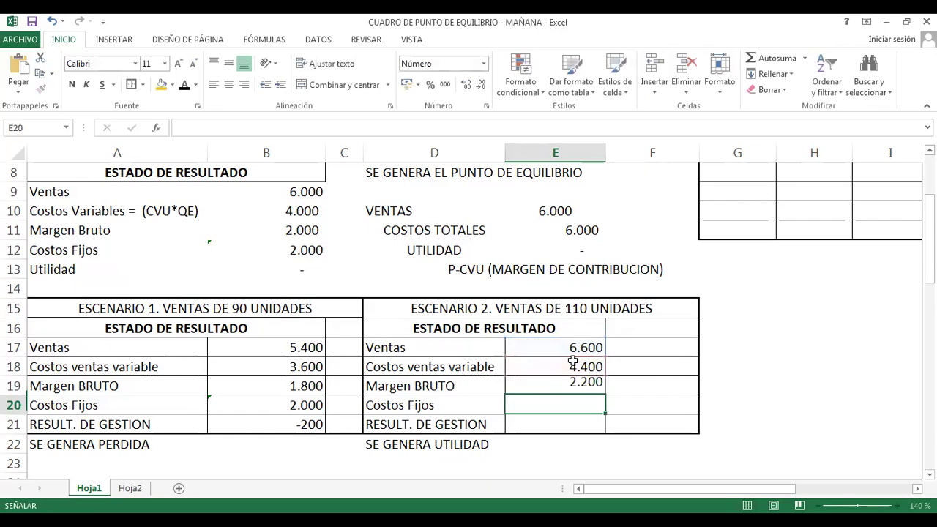
key(Up)
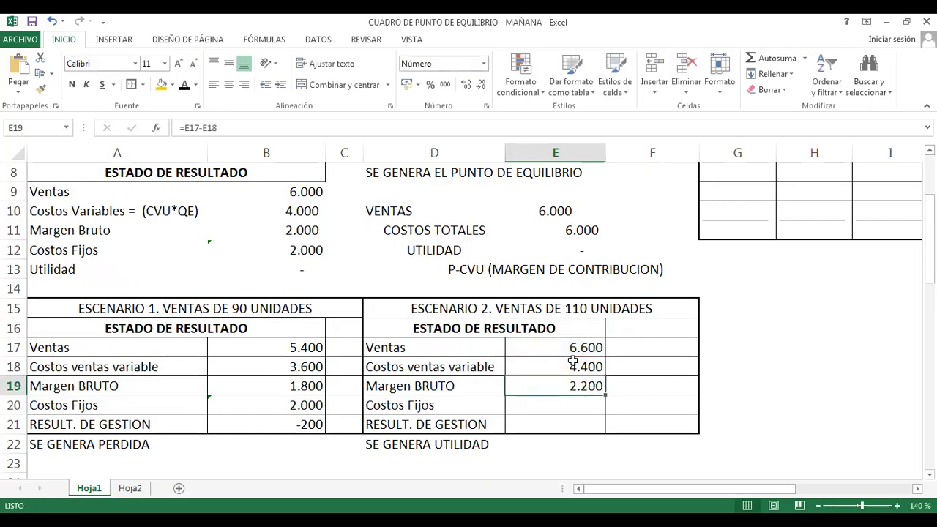
Link Costos Fijos in E20 of scenario 2 to the fixed costs of the break-even income statement, =B12.
key(Down)
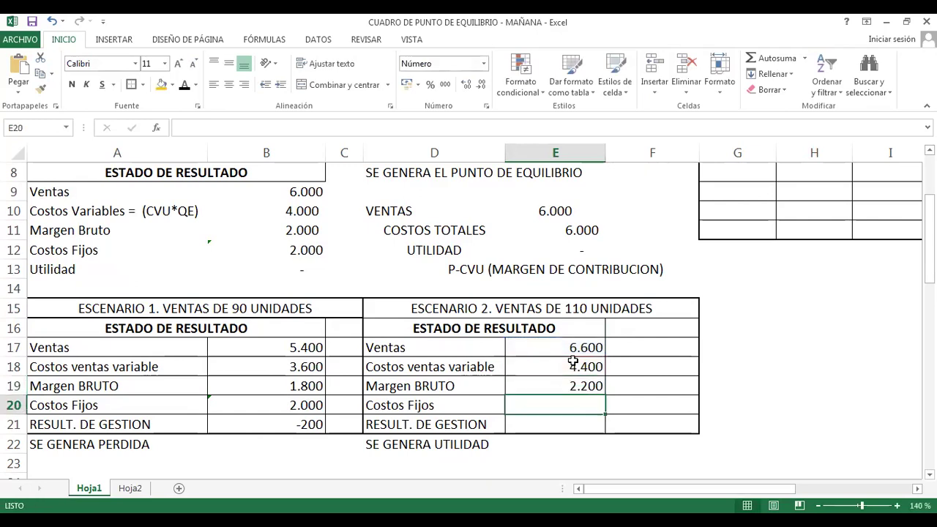
text(=)
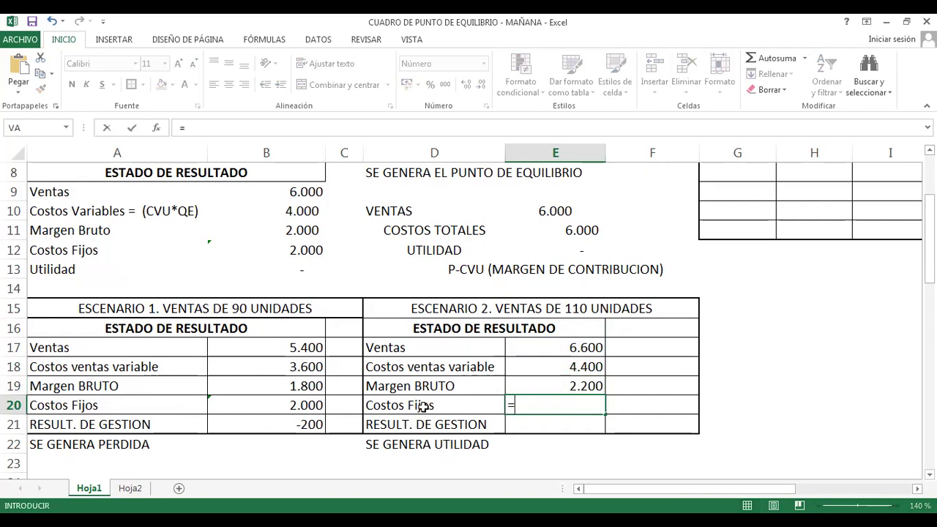
click(292, 252)
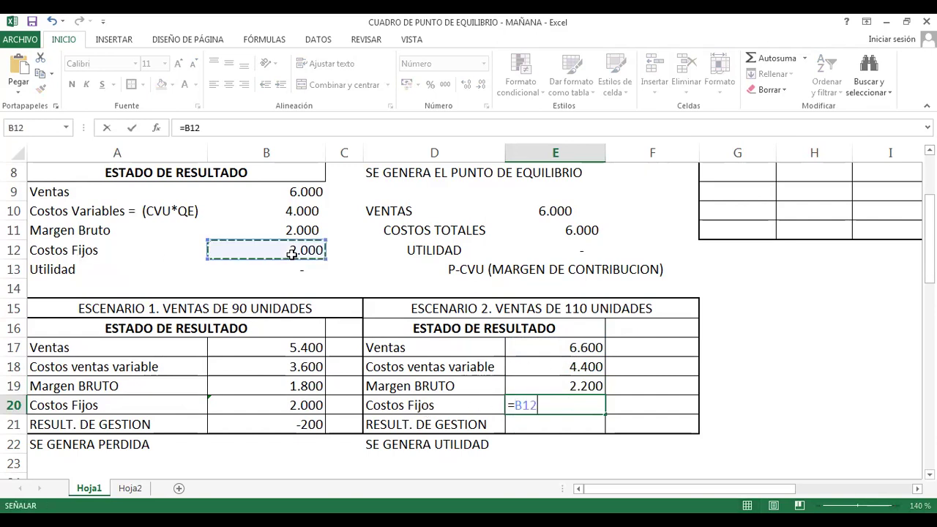
key(Return)
Calculate RESULT. DE GESTION in E21 of scenario 2 as gross margin minus fixed costs, =E19-E20, and check the note beneath it.
text(=)
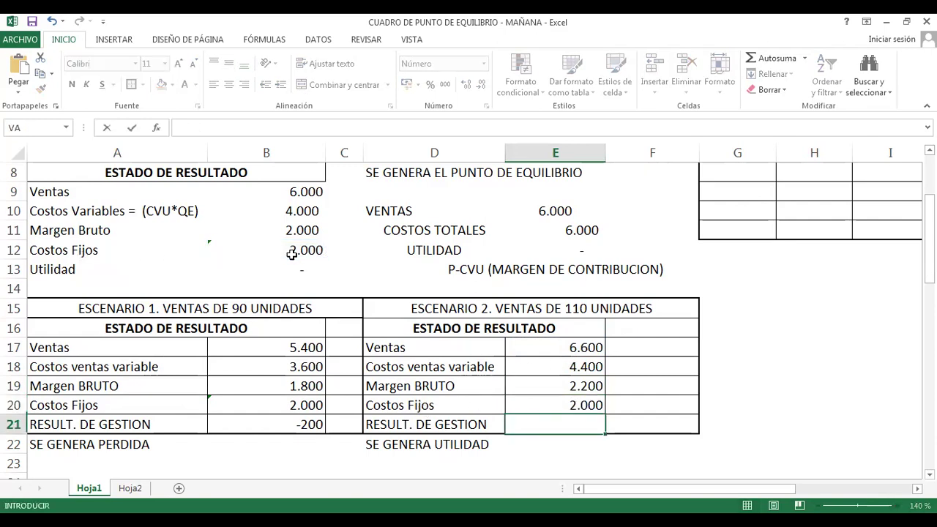
click(572, 386)
text(-)
click(573, 405)
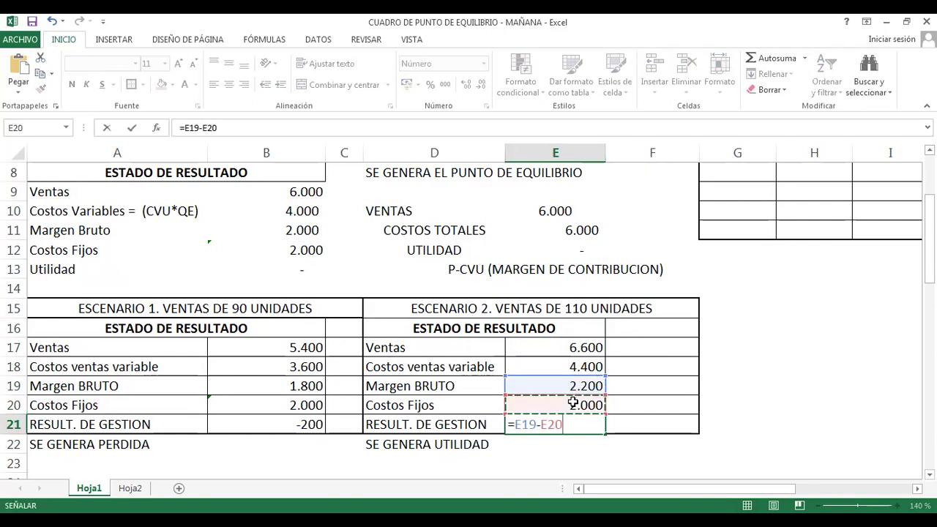
key(Return)
key(Up)
key(Left)
key(Right)
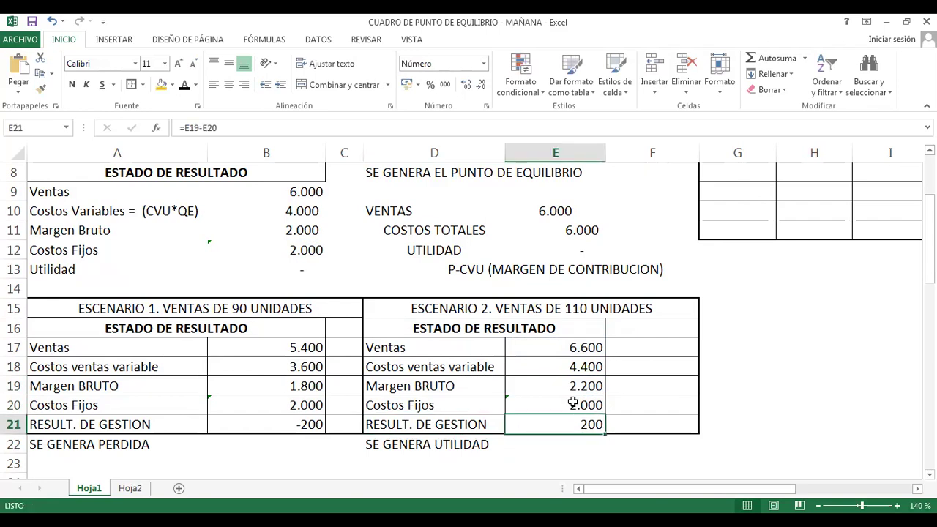
key(Down)
key(Left)
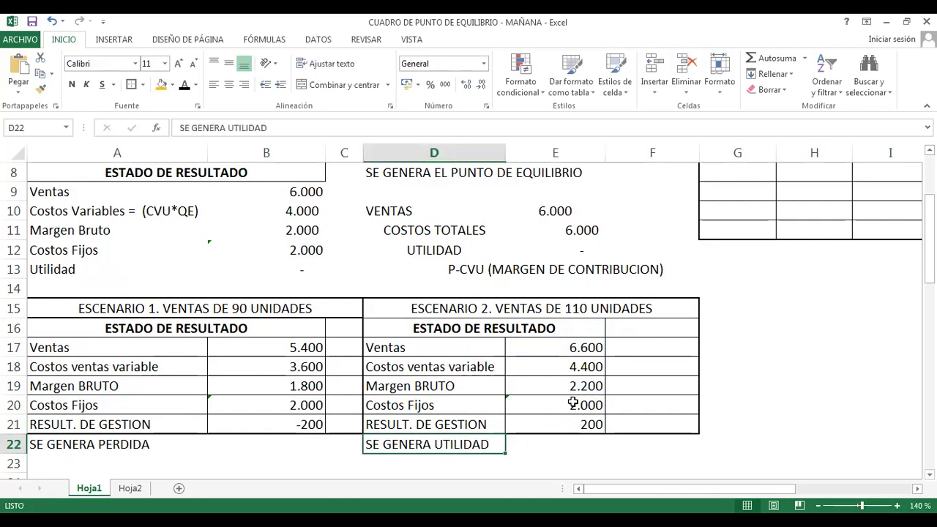
Examine the break-even income statement's Ventas in B9 and the equilibrium quantity QE in E6.
key(Up)
key(Up)
key(Up)
key(Up)
key(Up)
key(Up)
key(Up)
key(Up)
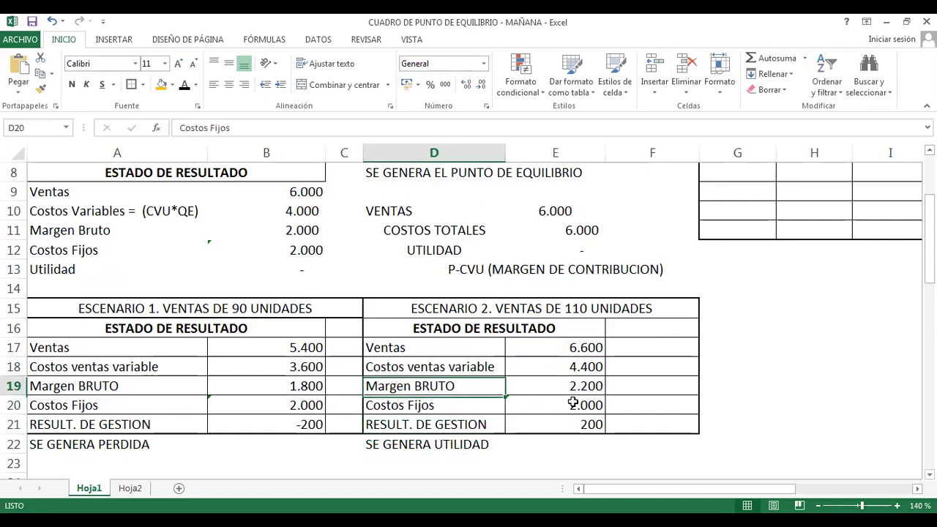
key(Left)
key(Left)
key(Left)
key(Right)
key(Right)
key(Right)
key(Up)
key(Up)
key(Up)
key(Up)
key(Up)
key(Up)
key(Up)
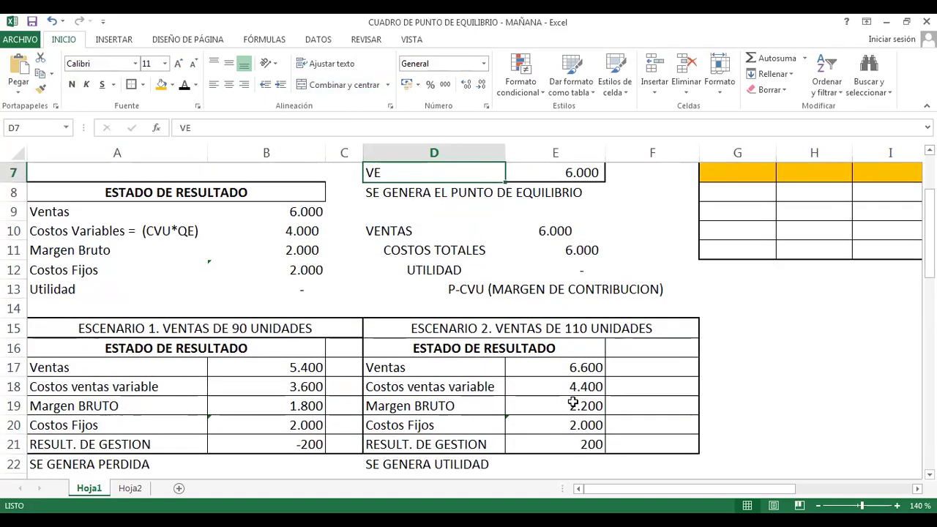
key(Down)
key(Left)
key(Left)
key(Right)
key(Left)
key(Down)
key(Right)
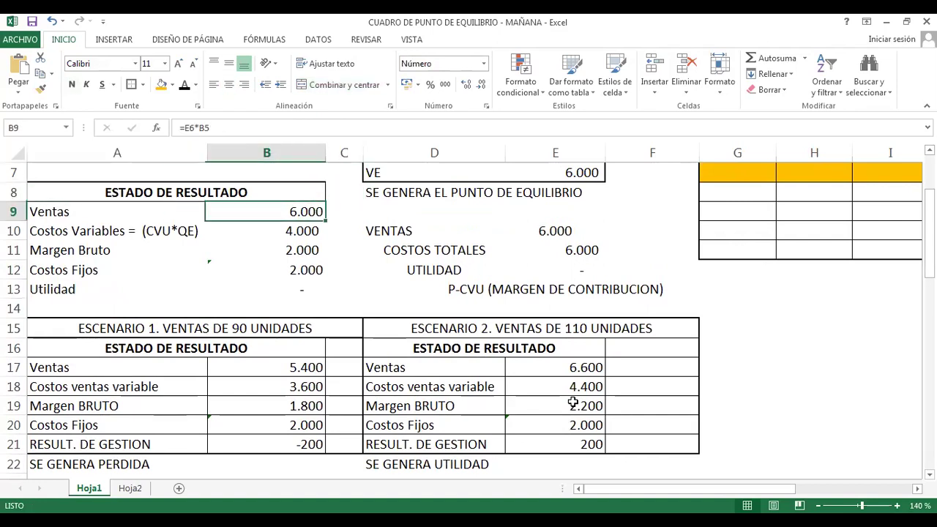
key(Right)
key(Right)
key(Right)
key(Up)
key(Up)
key(Up)
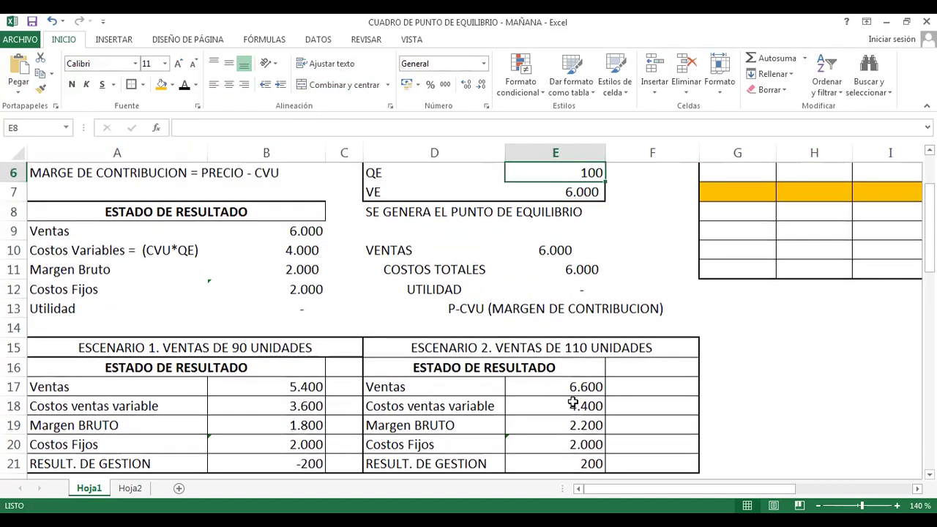
Review the scenario 1 income statement for 90 units, from its heading down to RESULT. DE GESTION.
key(Down)
key(Down)
key(Down)
key(Down)
key(Down)
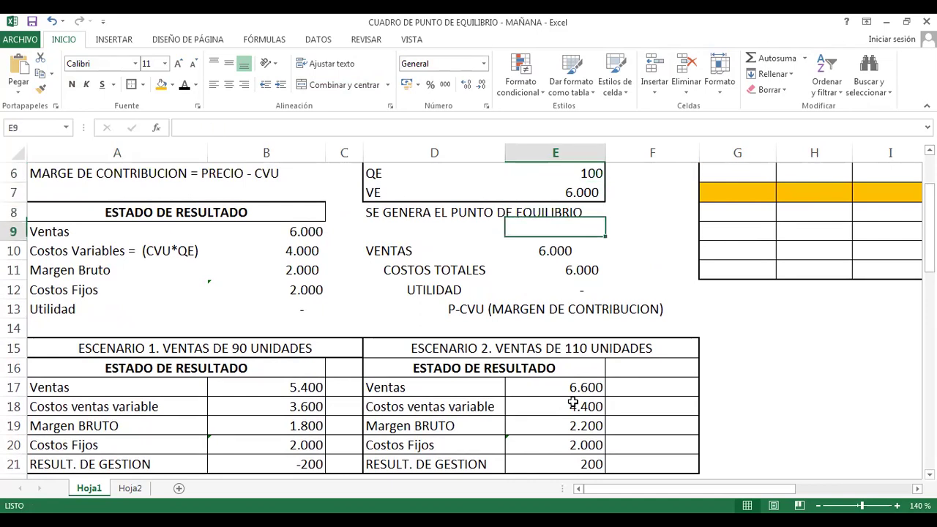
key(Down)
key(Down)
key(Down)
key(Down)
key(Left)
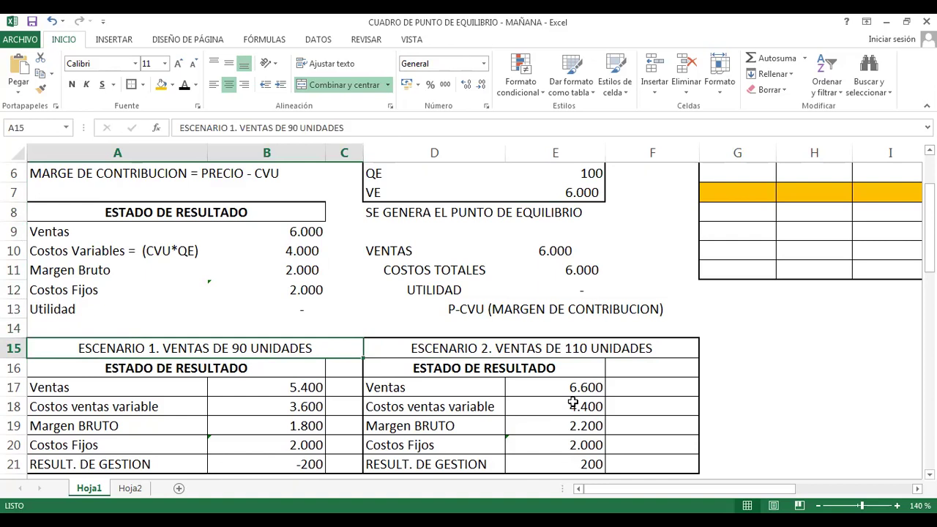
key(Down)
key(Down)
key(Down)
key(Down)
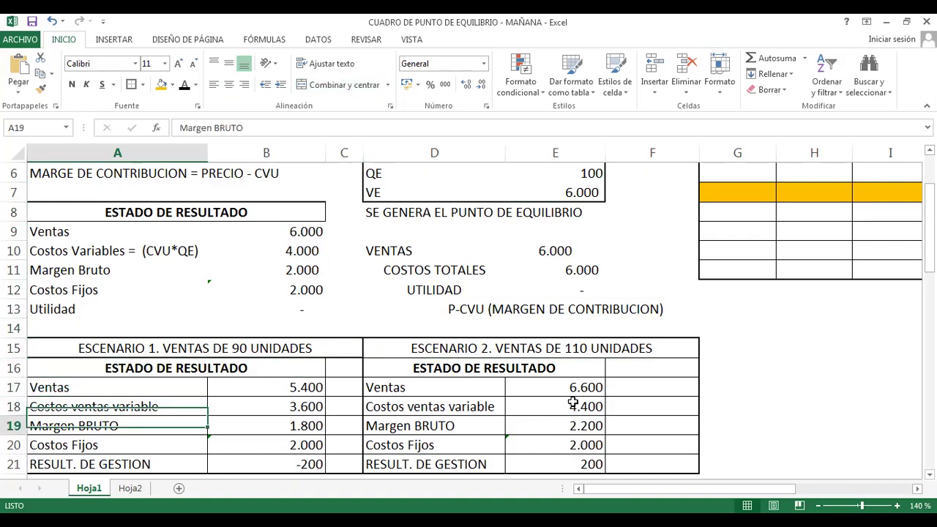
key(Right)
key(Down)
key(Down)
key(Up)
key(Up)
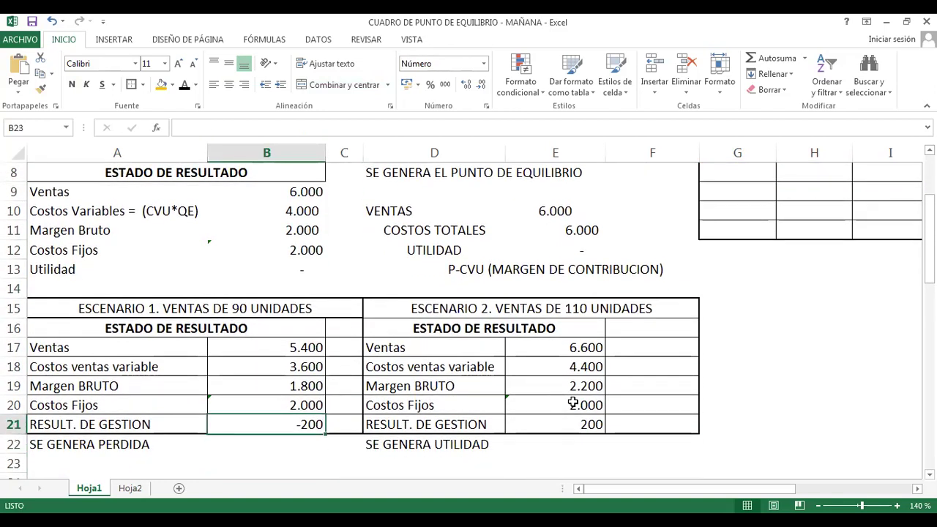
key(Up)
key(Up)
key(Up)
key(Up)
key(Up)
key(Up)
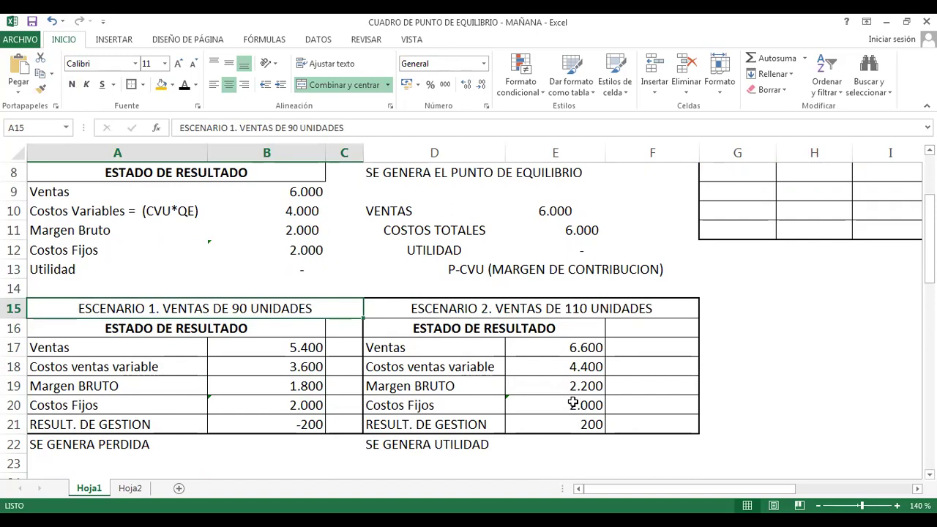
Review the scenario 2 income statement for 110 units, from its heading down to RESULT. DE GESTION in E21.
key(Right)
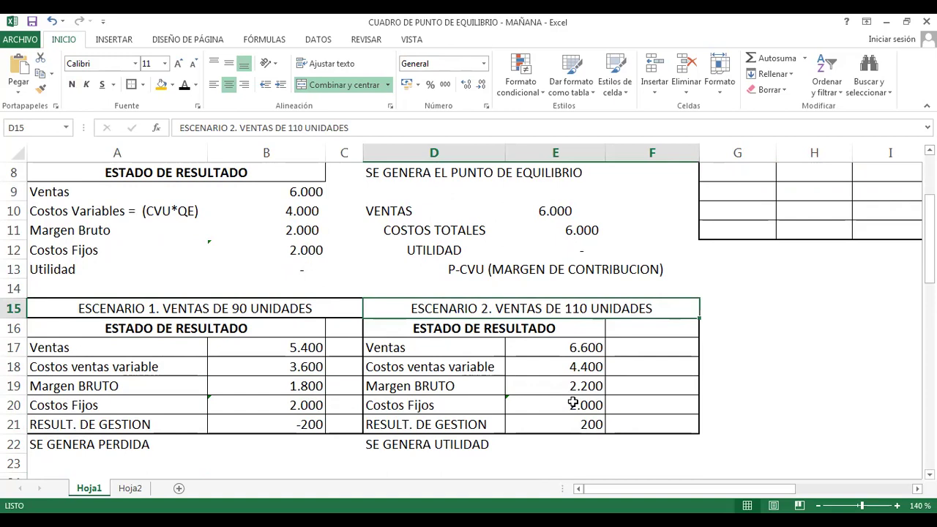
key(Down)
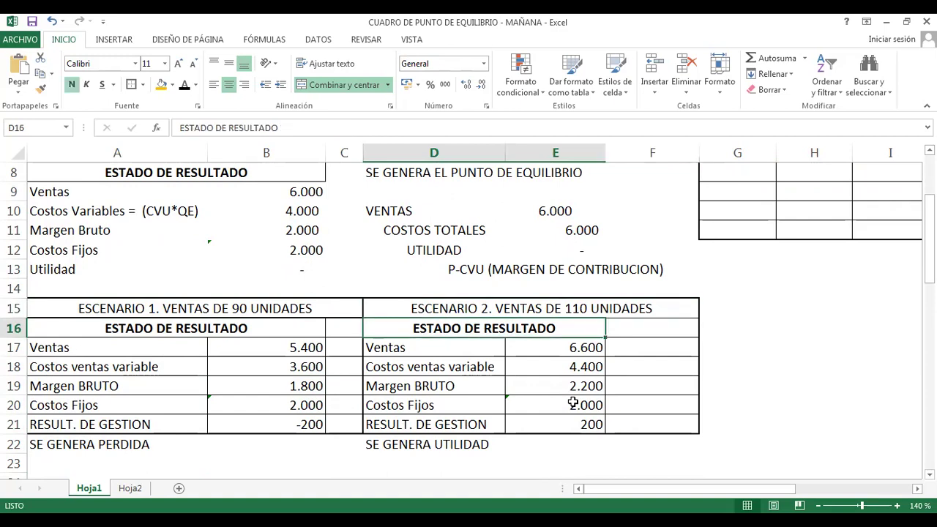
key(Down)
key(Down)
key(Down)
key(Down)
key(Down)
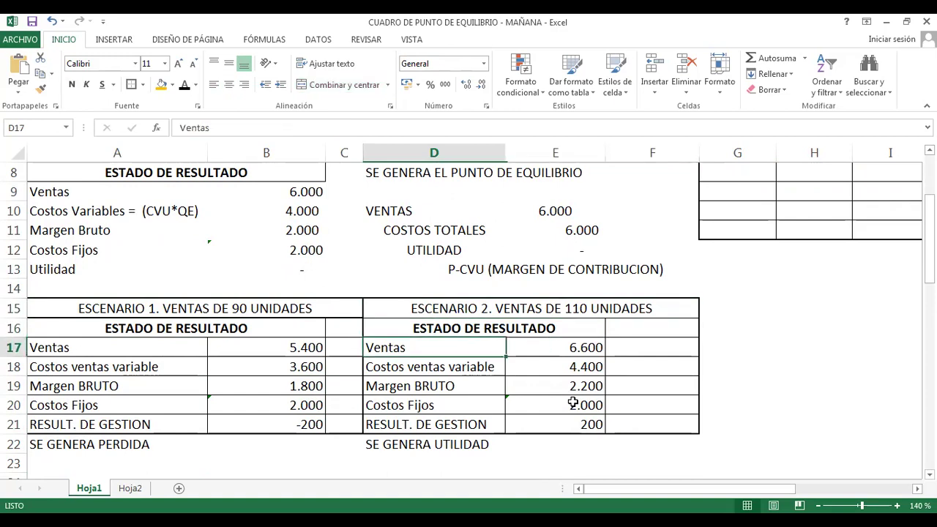
key(Right)
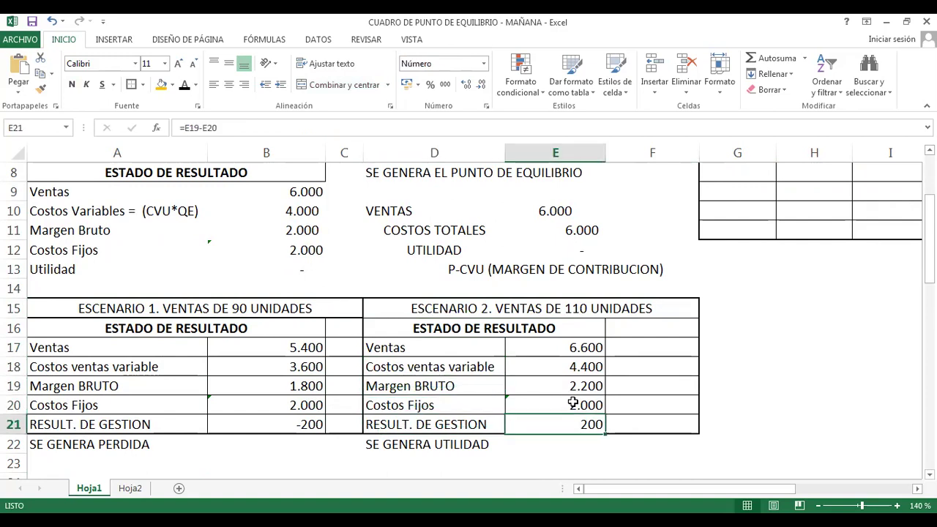
key(Left)
key(Right)
key(Left)
key(Left)
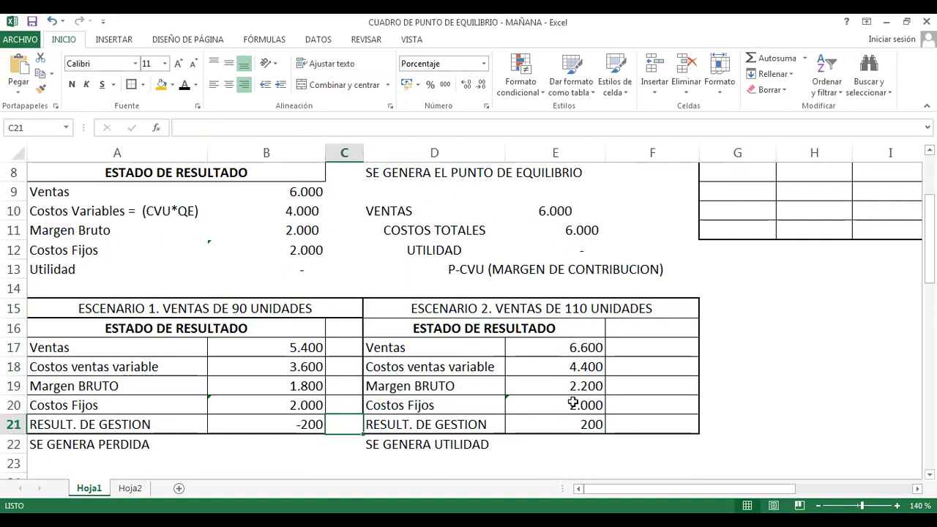
Look over the whole analysis, from the DATOS and formula blocks in row 2 down to both scenarios' results.
key(Left)
key(Left)
key(Up)
key(Up)
key(Up)
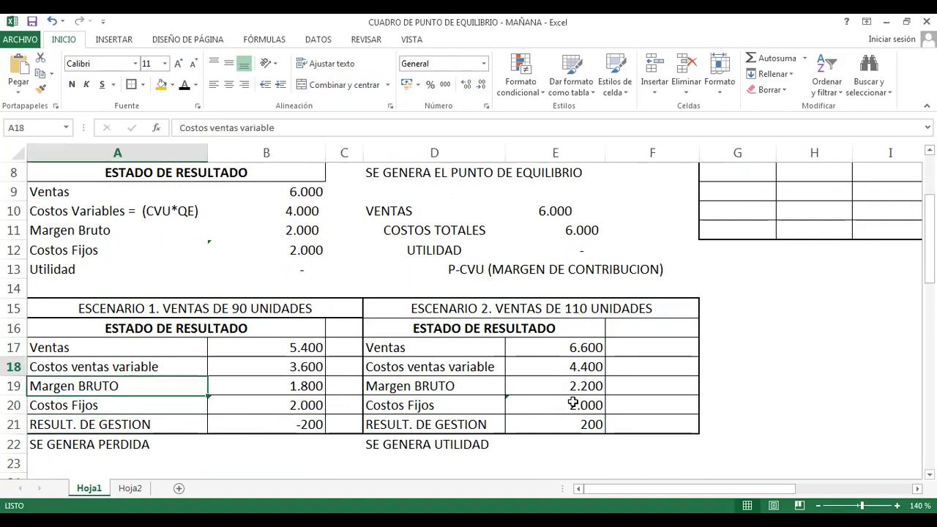
key(Up)
key(Up)
key(Up)
key(Up)
key(Up)
key(Up)
key(Up)
key(Up)
key(Up)
key(Up)
key(Up)
key(Up)
key(Up)
key(Up)
key(Up)
key(Up)
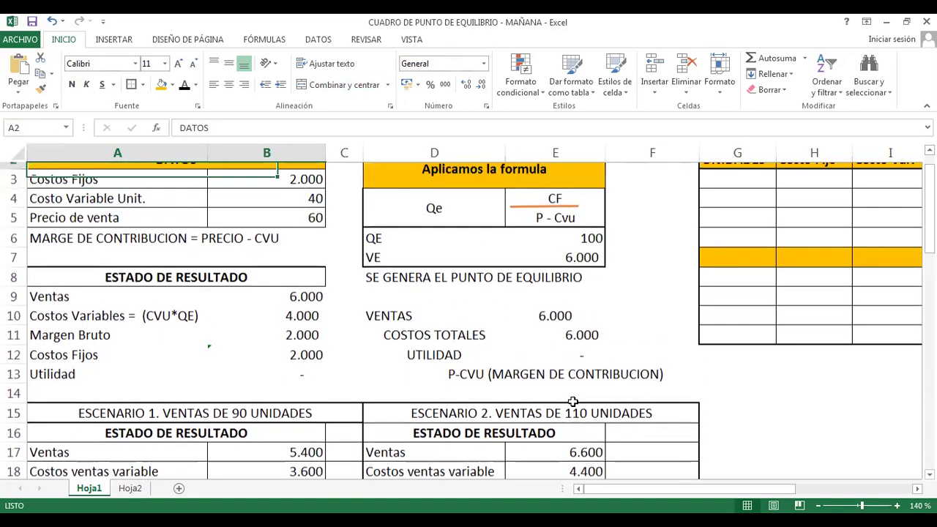
key(Right)
key(Right)
key(Right)
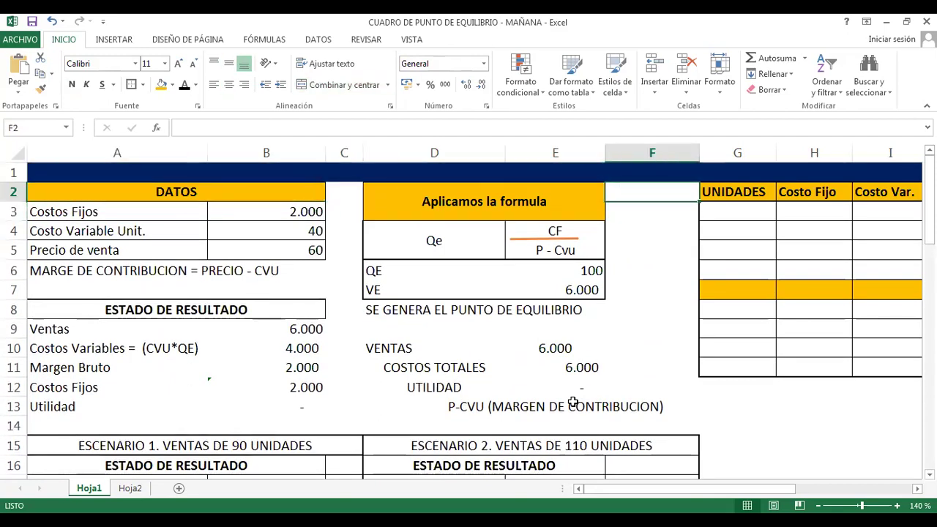
key(Down)
key(Down)
key(Down)
key(Down)
key(Down)
key(Down)
key(Down)
key(Down)
key(Down)
key(Down)
key(Down)
key(Down)
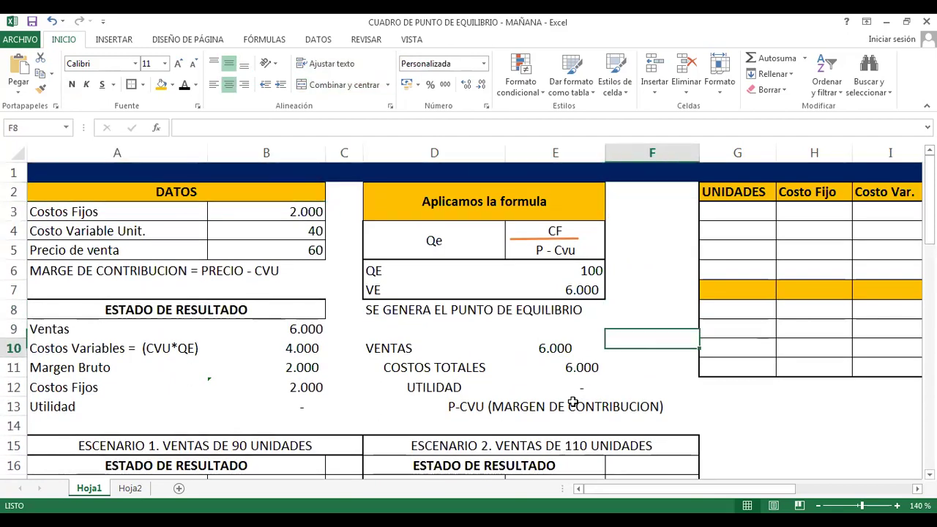
key(Down)
key(Down)
key(Down)
key(Down)
key(Down)
key(Down)
key(Down)
key(Down)
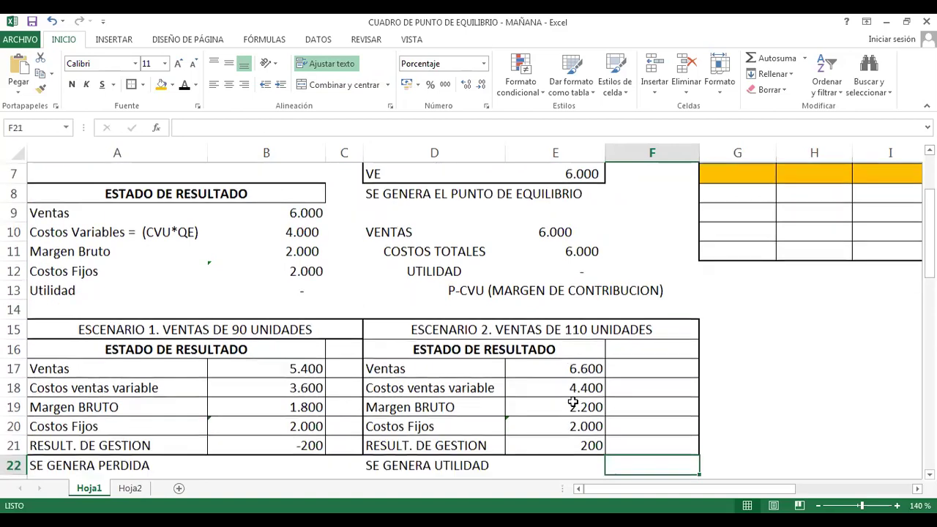
Look over the top of the sheet, from the DATOS block across to the UNIDADES, cost and VENTAS headings of the empty table.
key(Up)
key(Up)
key(Up)
key(Up)
key(Up)
key(Up)
key(Up)
key(Up)
key(Up)
key(Up)
key(Up)
key(Up)
key(Up)
key(Up)
key(Up)
key(Up)
key(Up)
key(Up)
key(Up)
key(Up)
key(Right)
key(Right)
key(Right)
key(Right)
key(Right)
key(Right)
key(Right)
key(Right)
key(Right)
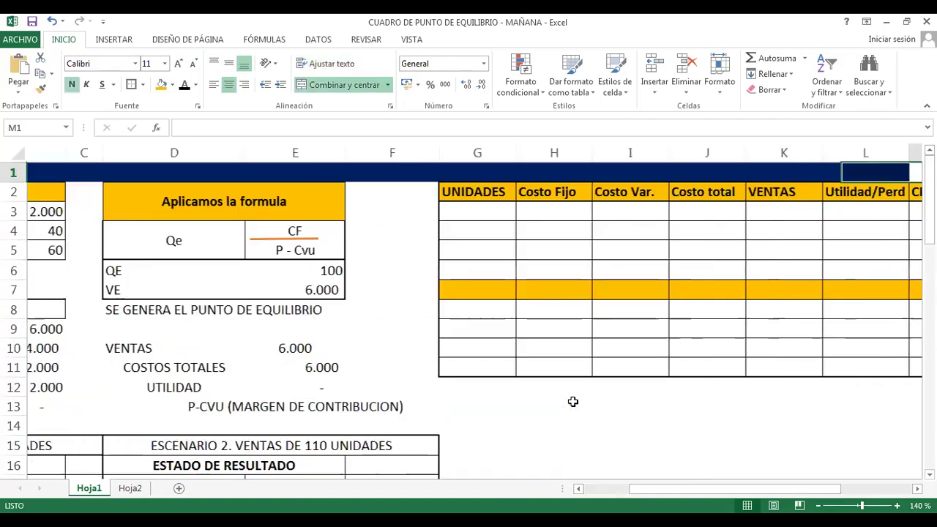
key(Left)
key(Left)
key(Left)
key(Left)
key(Left)
key(Left)
key(Left)
key(Left)
key(Left)
key(Left)
key(Left)
key(Left)
key(Left)
key(Left)
key(Right)
key(Right)
key(Right)
key(Right)
key(Right)
key(Right)
key(Right)
key(Right)
key(Right)
key(Right)
key(Right)
key(Right)
key(Right)
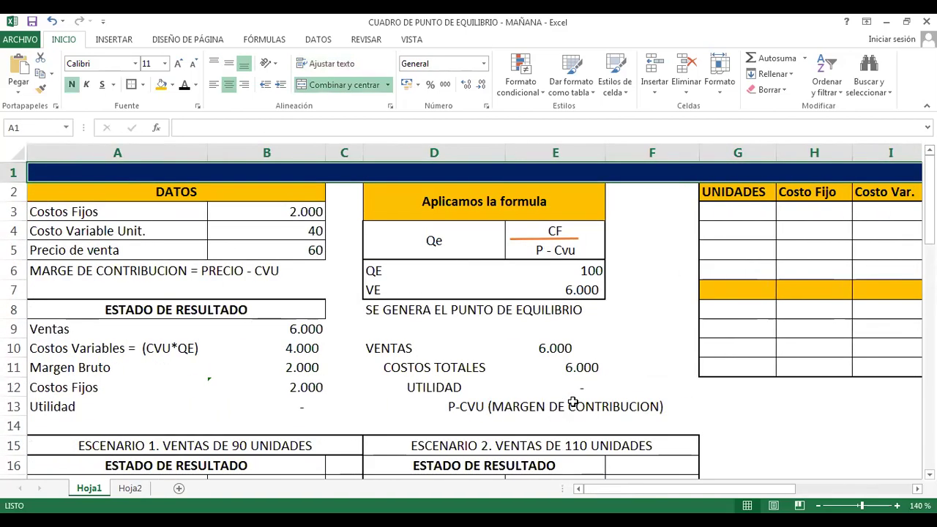
key(Right)
key(Left)
key(Left)
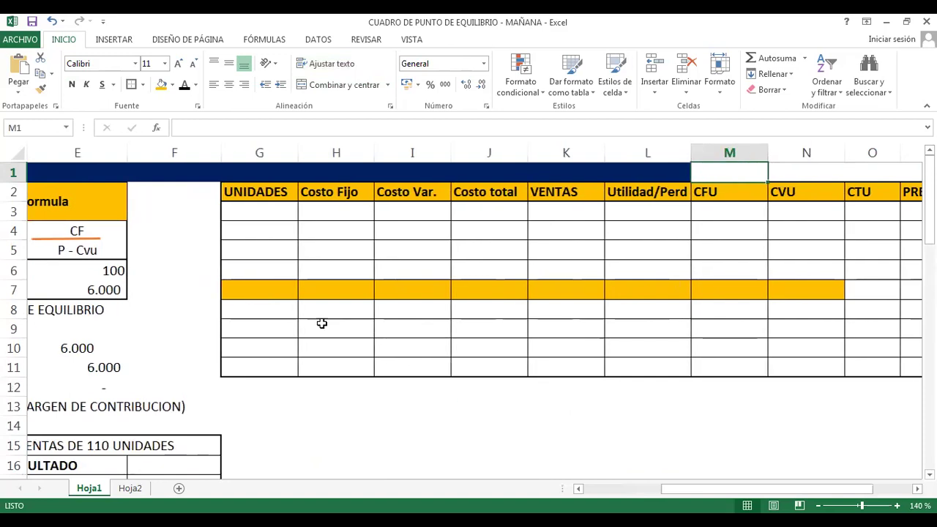
Enter the break-even quantity of 100 in the UNIDADES column's highlighted cell G7.
click(263, 215)
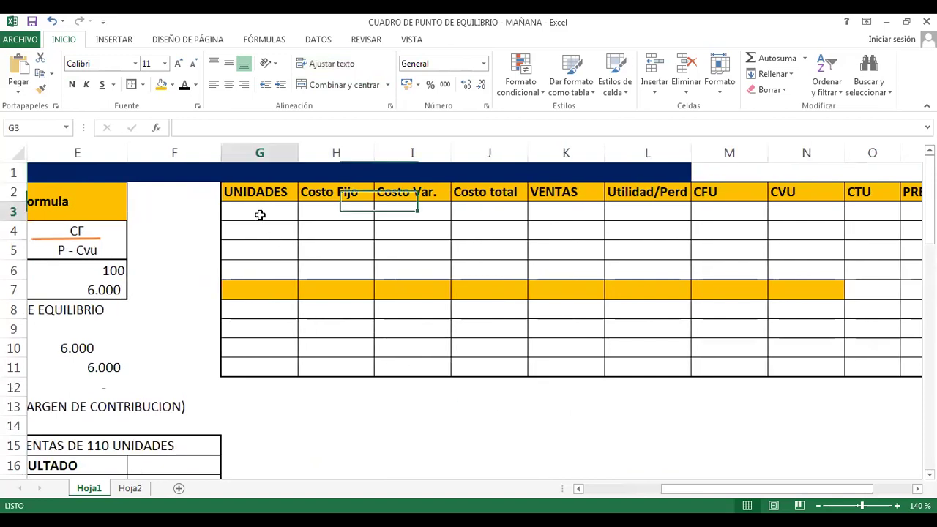
click(254, 291)
text(1)
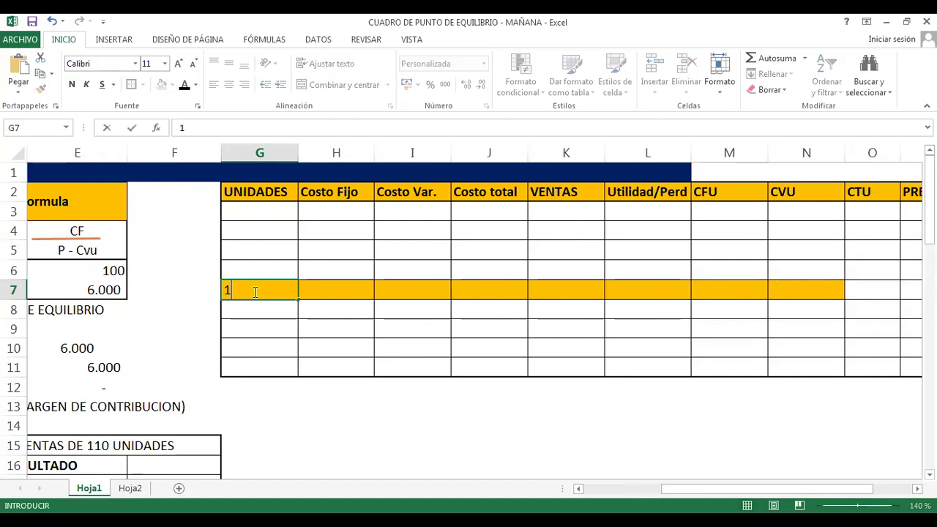
text(00)
key(Up)
key(Up)
key(Up)
key(Up)
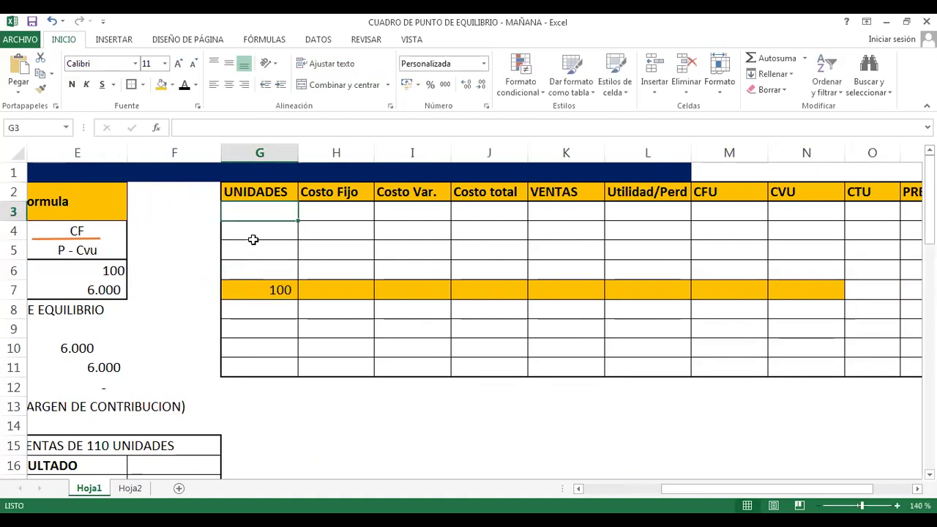
Fill the UNIDADES column above the break-even row with 0, 35, 60 and 80 in G3:G6.
mouse_move(253, 213)
mouse_down()
mouse_move(257, 266)
mouse_move(261, 216)
mouse_up()
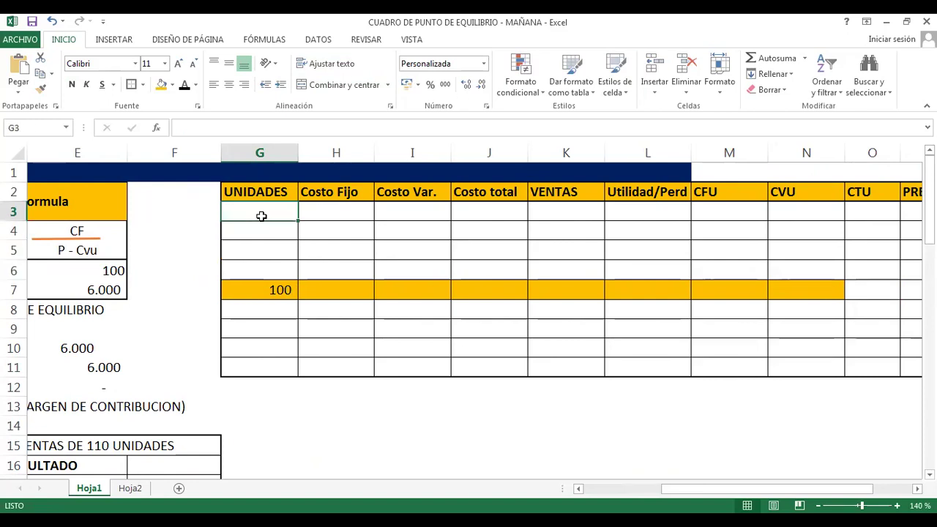
text(0)
key(Return)
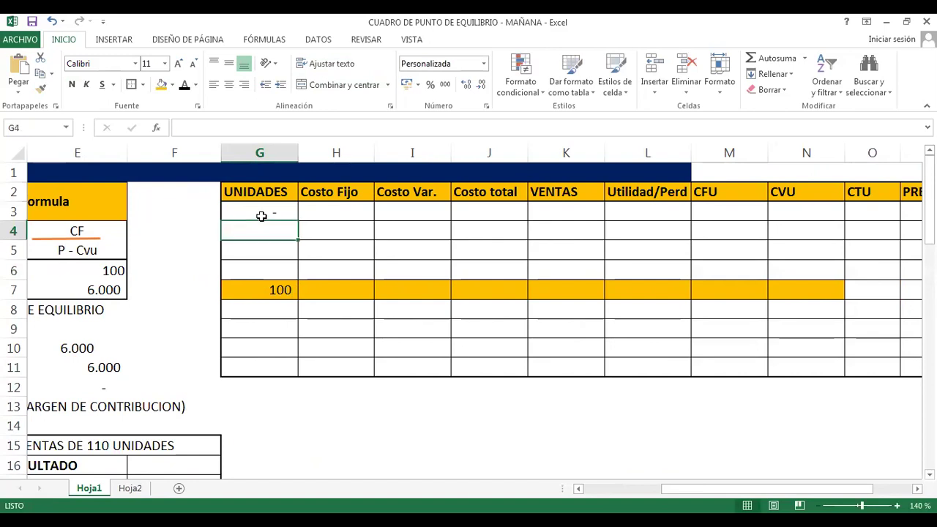
text(35)
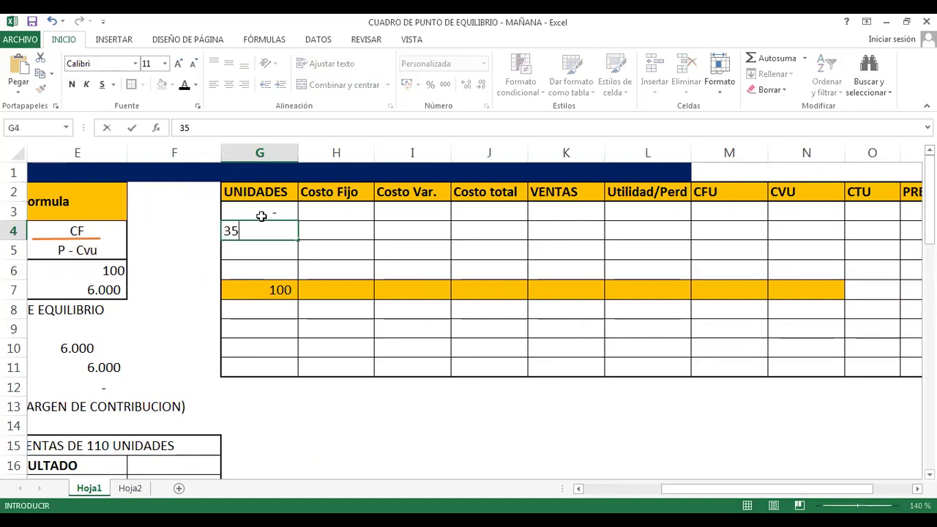
key(Return)
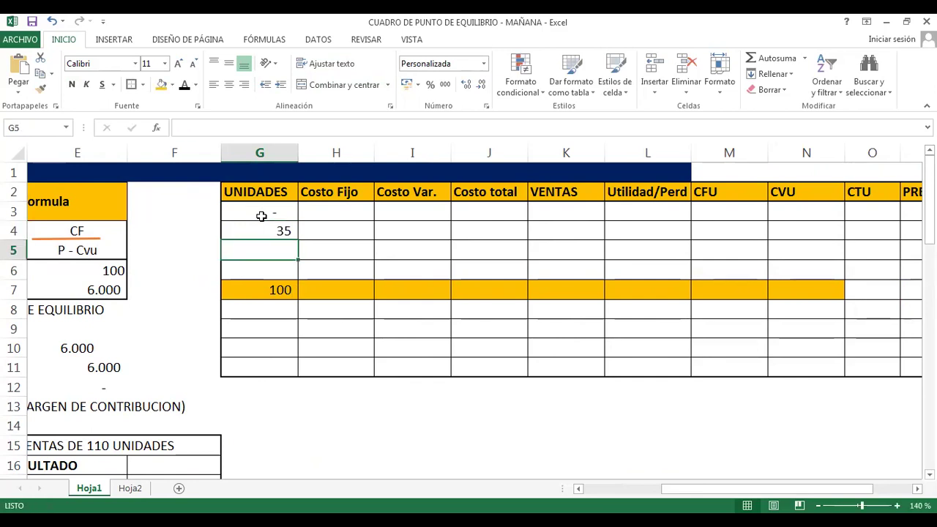
text(60)
key(Return)
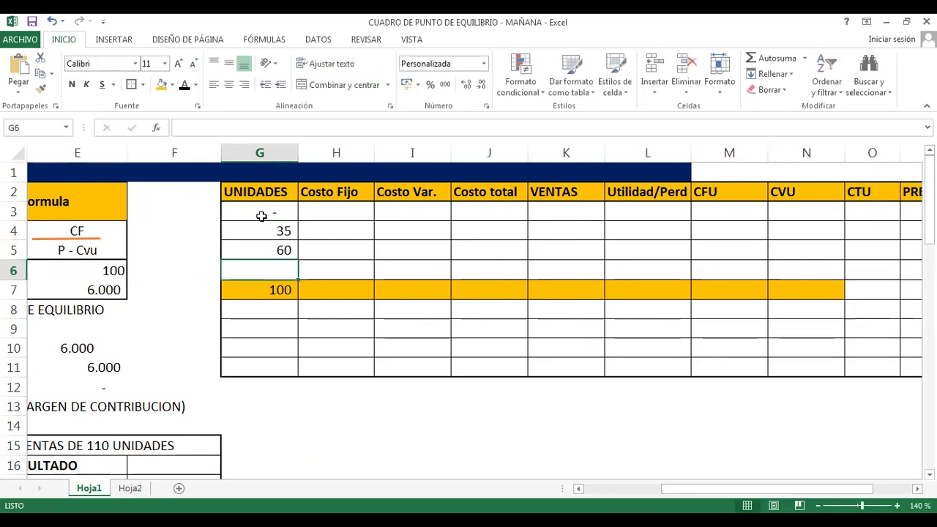
text(80)
key(Return)
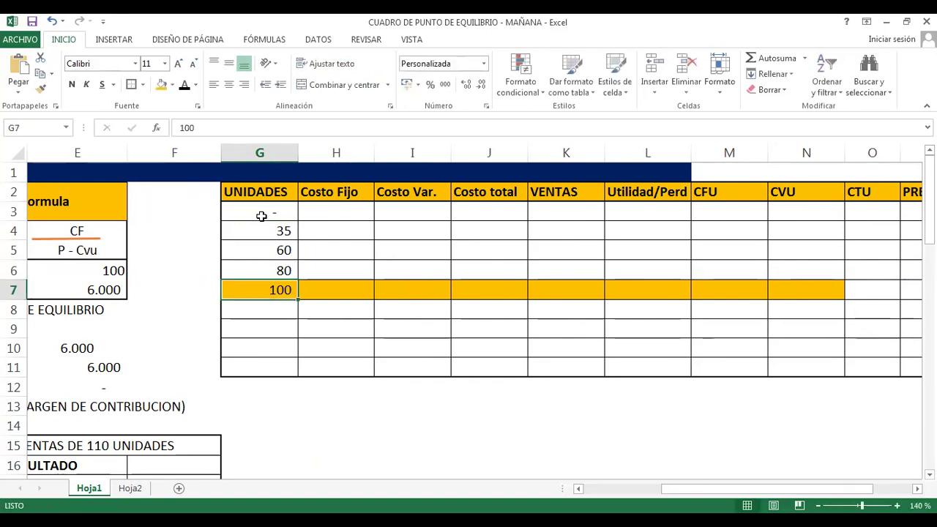
Review the UNIDADES quantities from G3 down to the break-even row in G7.
key(Up)
key(Up)
key(Up)
key(Up)
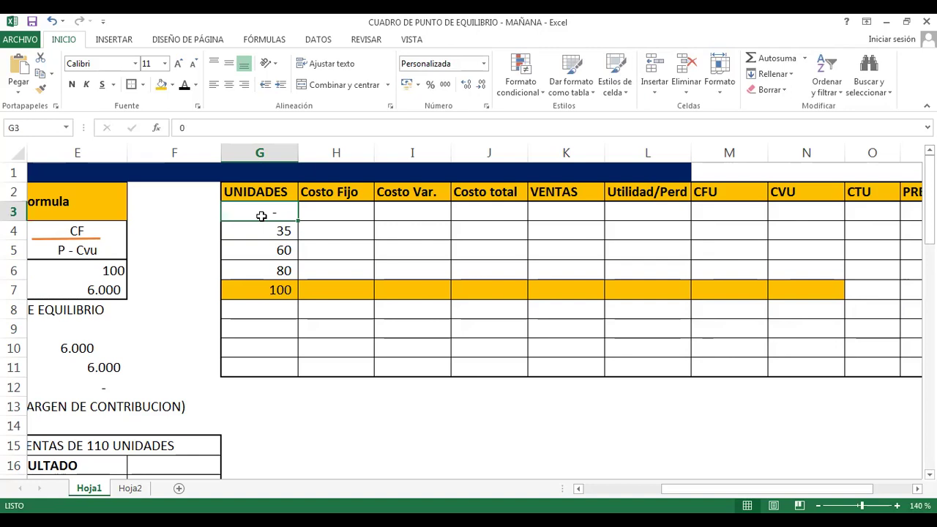
key(Down)
key(Down)
key(Down)
key(Down)
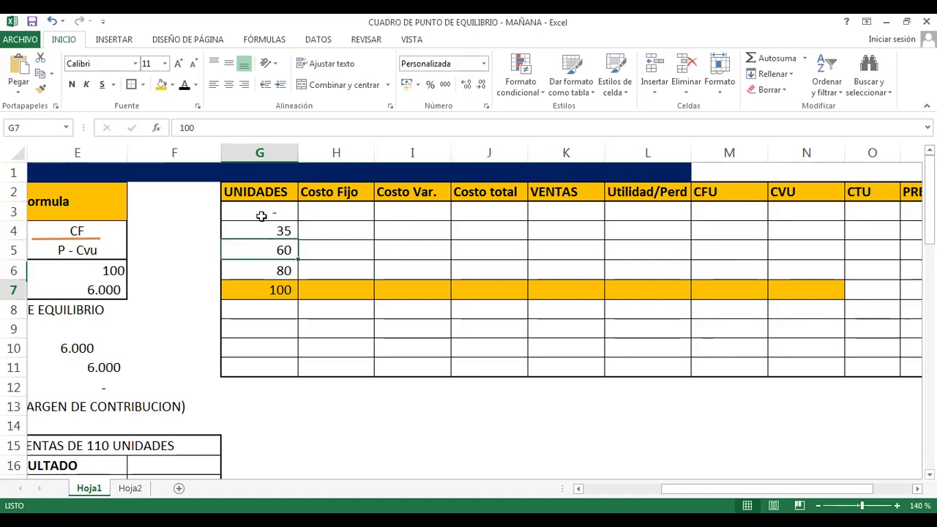
Fill the UNIDADES column below the break-even row with 120, 140, 180 and 200 in G8:G11.
key(Down)
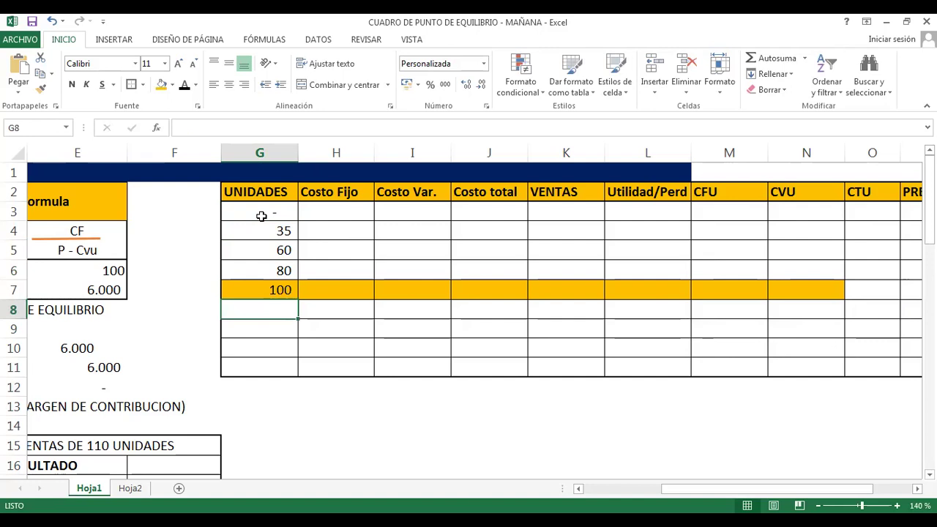
text(120)
key(Return)
text(140)
key(Return)
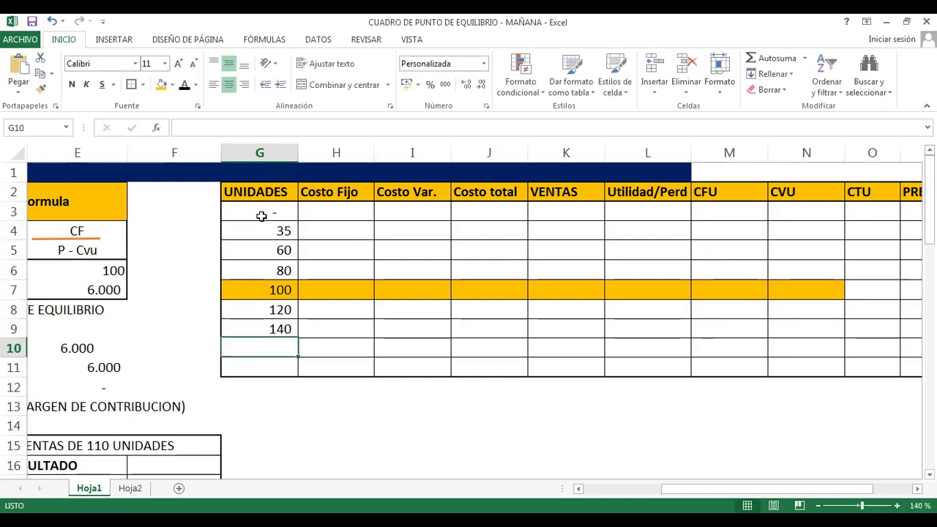
text(180)
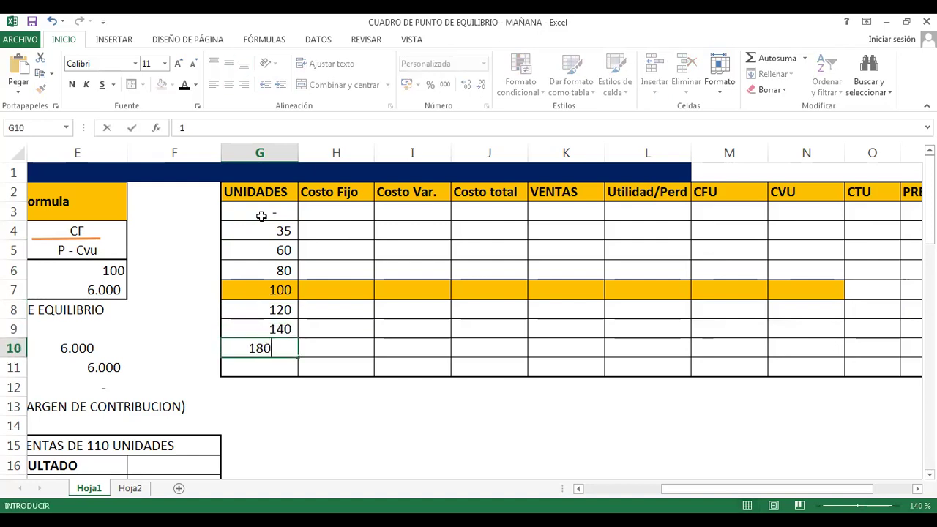
key(Return)
text(1)
text(200)
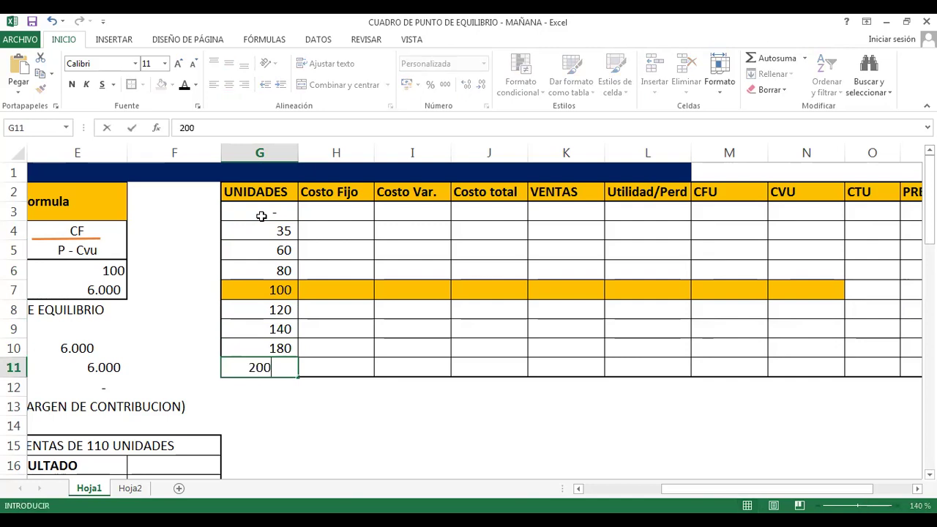
key(Tab)
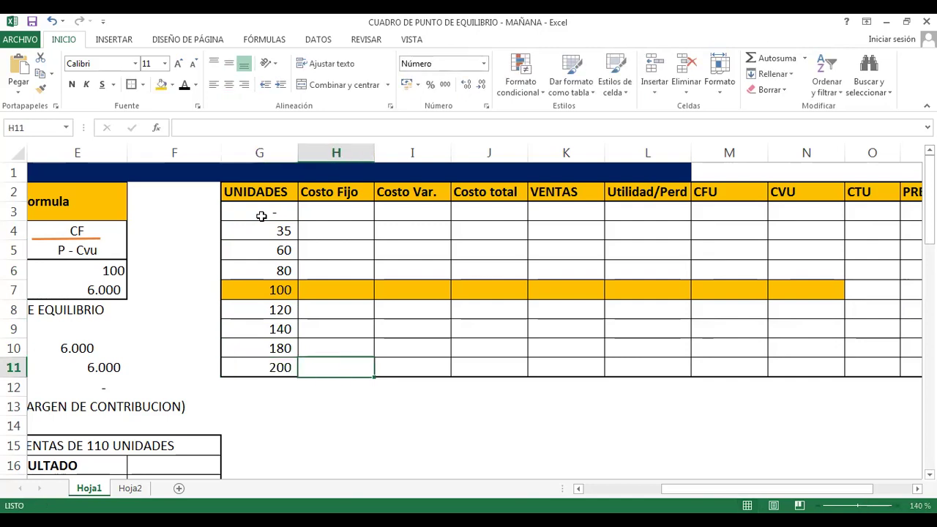
Check the DATOS and formula blocks against the table's break-even row 7.
key(Left)
key(Left)
key(Left)
key(Left)
key(Left)
key(Left)
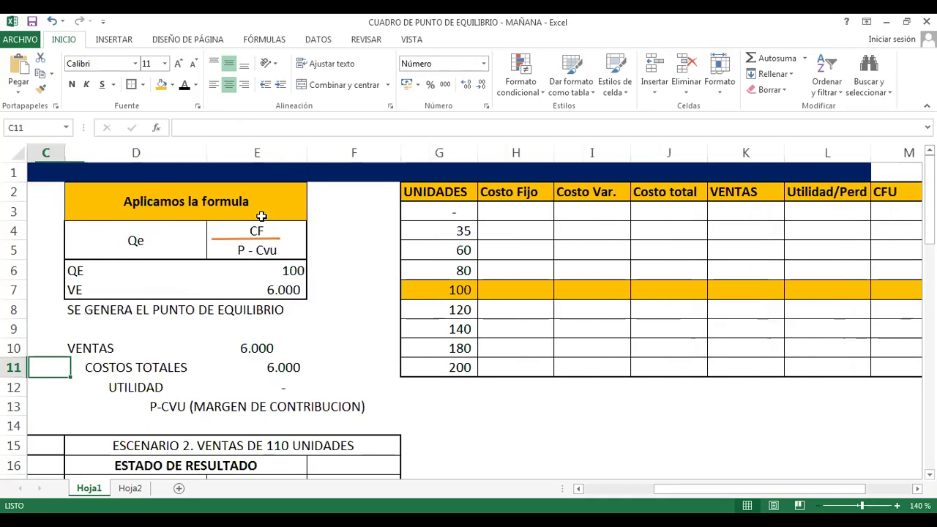
key(Up)
key(Up)
key(Up)
key(Up)
key(Right)
key(Right)
key(Right)
key(Right)
key(Right)
key(Right)
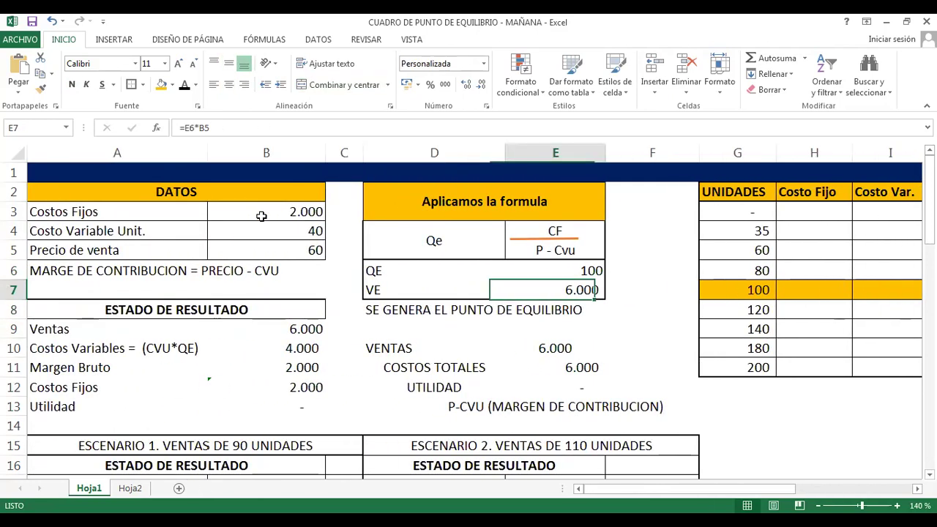
key(Right)
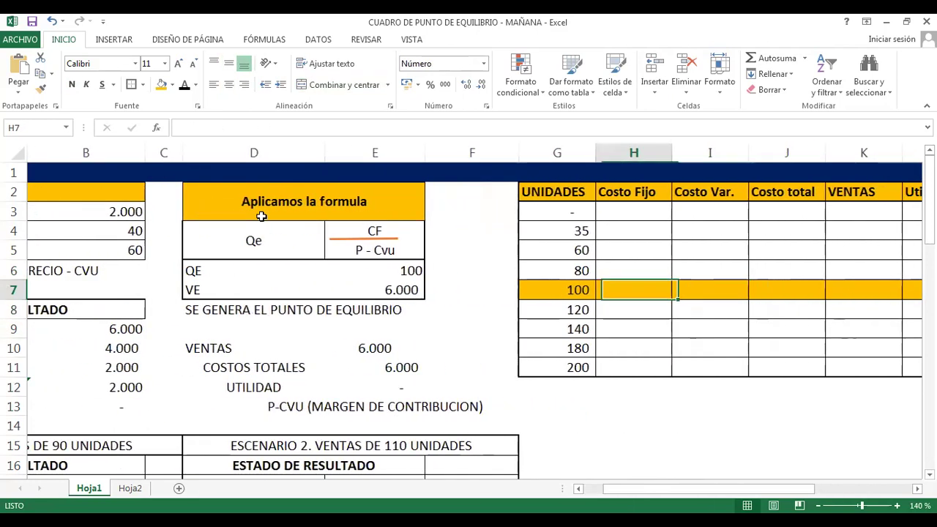
Enter a Costo Fijo of 2000 for the 0, 35 and 60 unit rows in H3:H5.
key(Left)
key(Left)
key(Up)
key(Up)
key(Up)
key(Up)
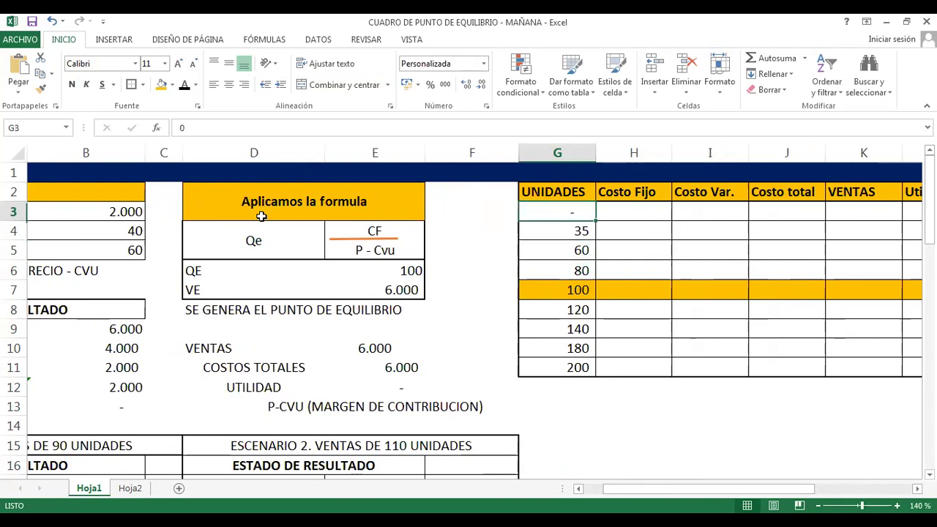
key(Right)
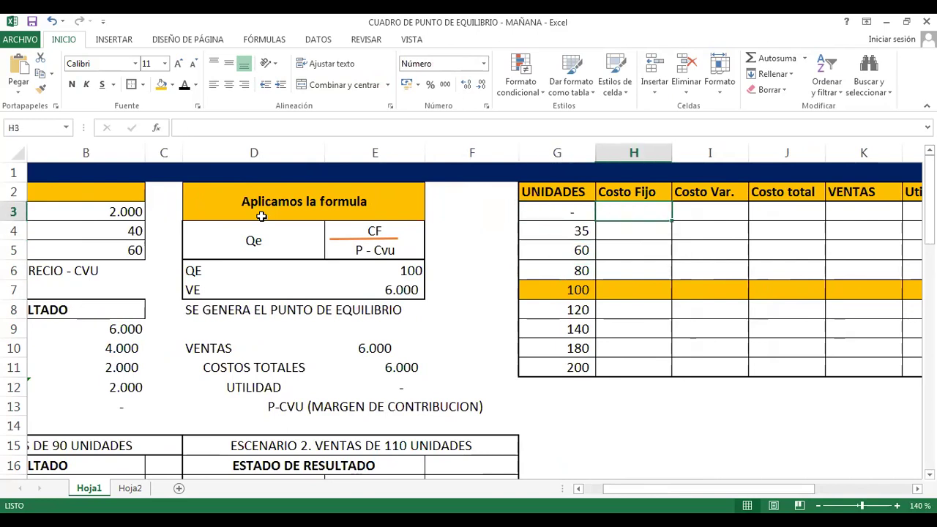
key(Left)
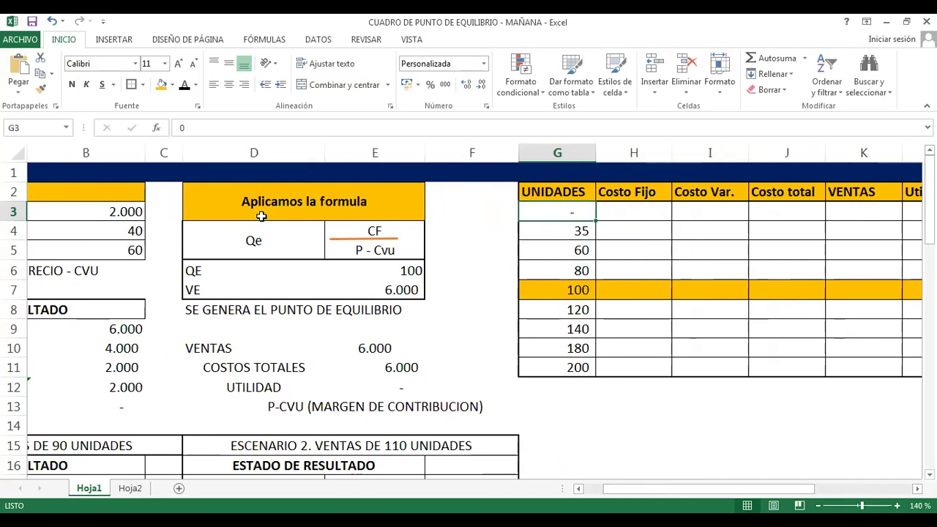
key(Right)
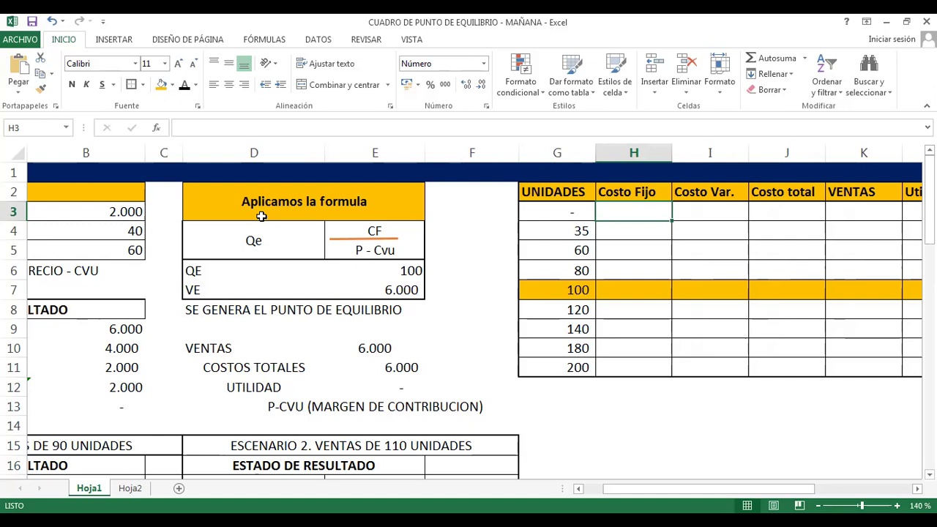
text(2000)
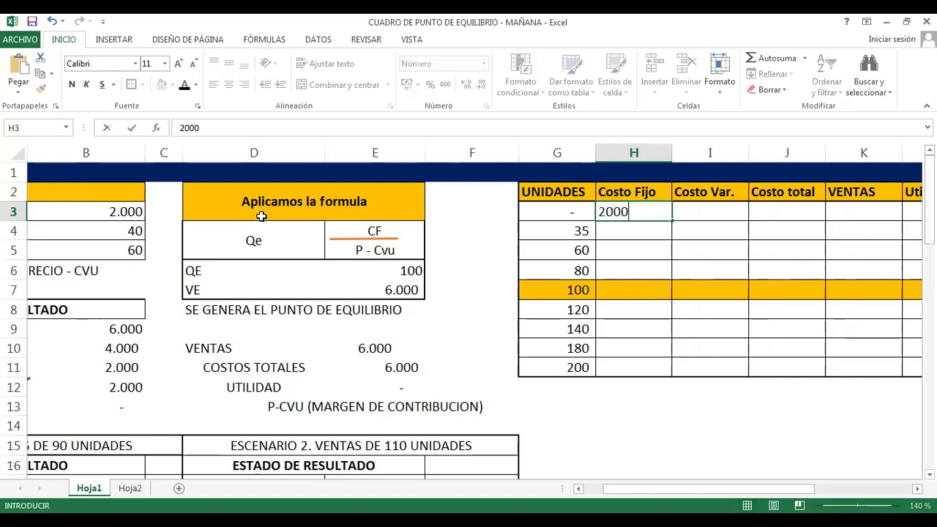
key(Return)
text(2000)
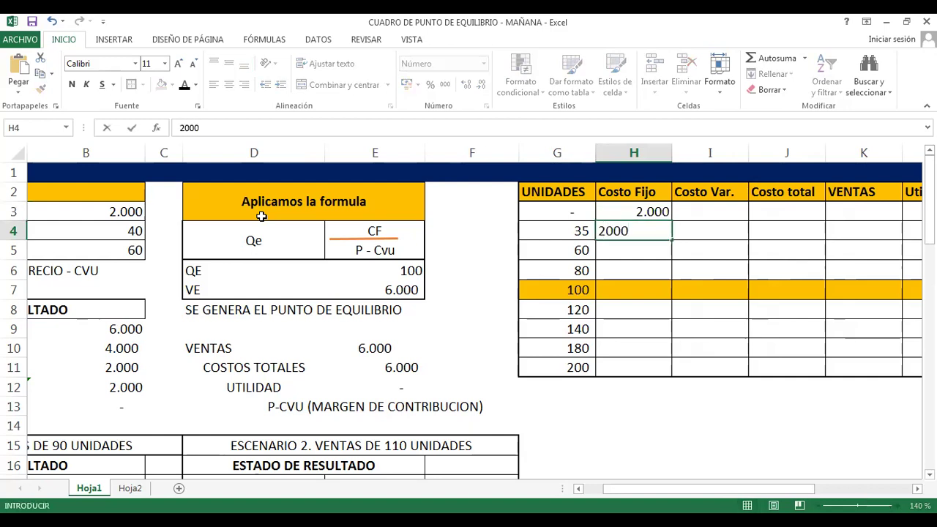
key(Return)
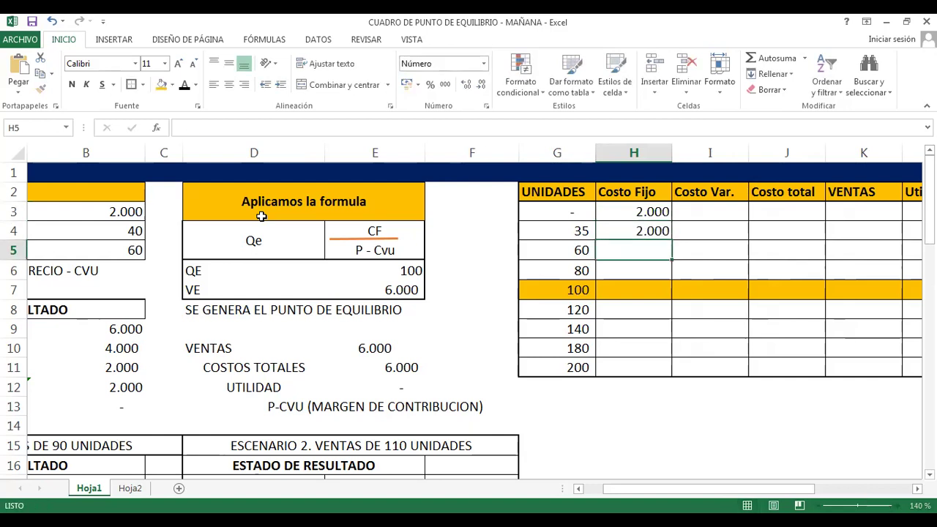
text(2.0)
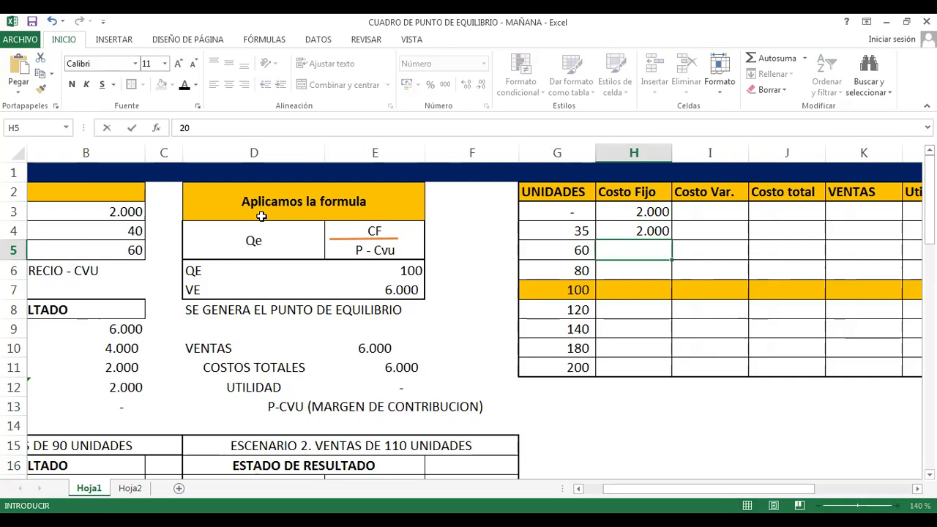
text(00)
key(Return)
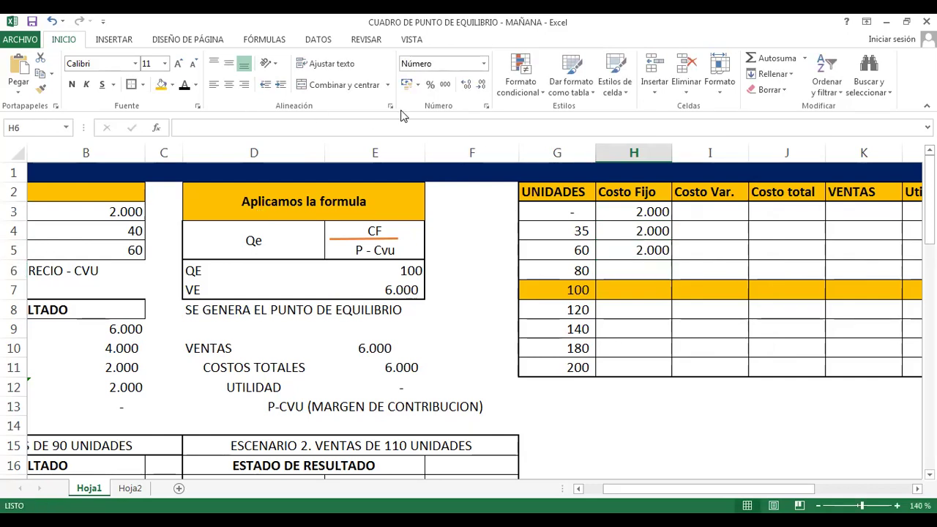
Enter a Costo Fijo of 2000 for each of the 80 to 200 unit rows in H6:H11.
click(643, 271)
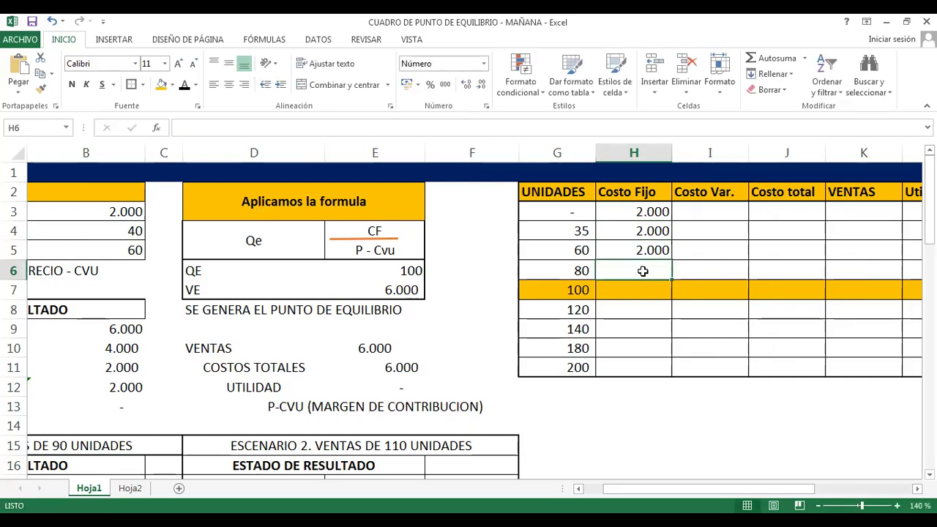
text(2000)
key(Return)
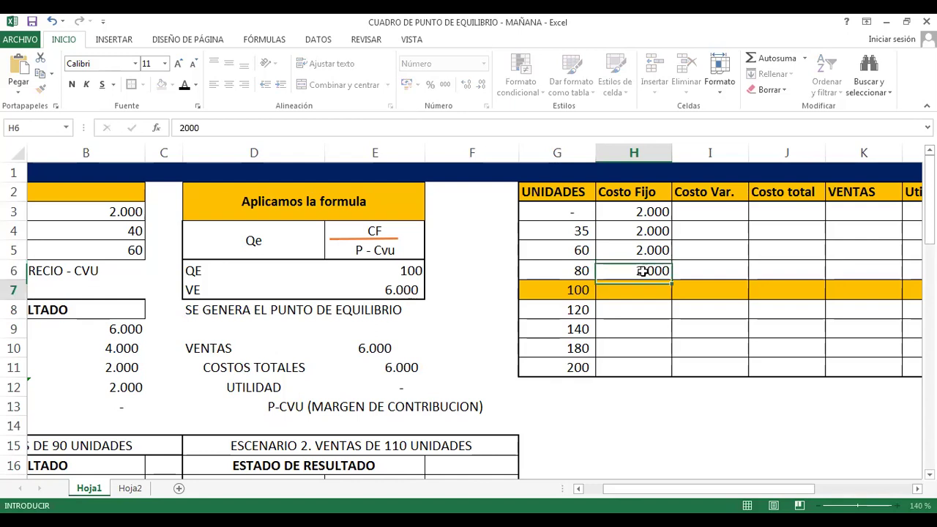
text(2000)
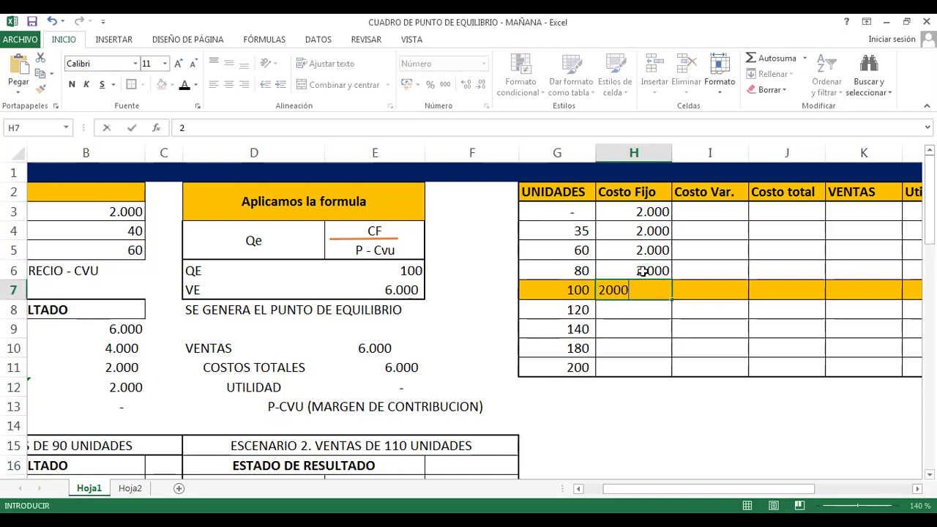
key(Return)
text(2000)
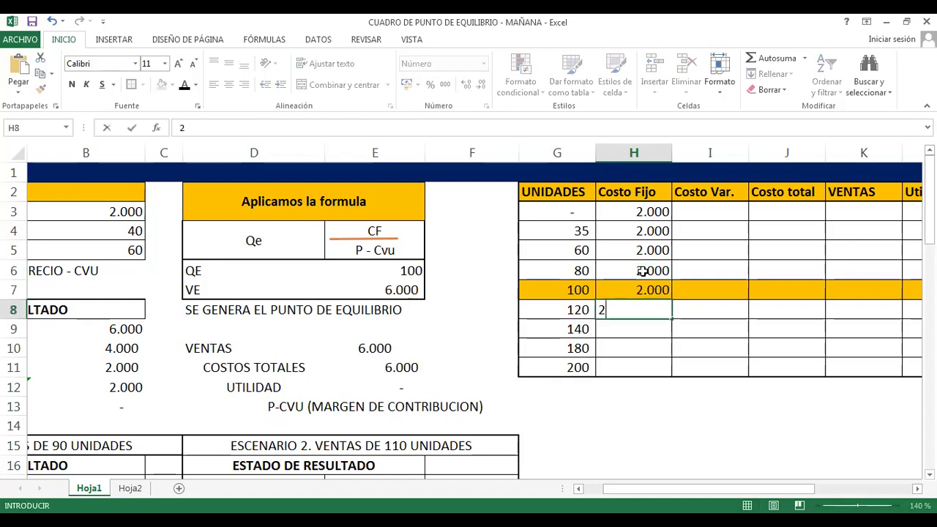
key(Return)
text(2000)
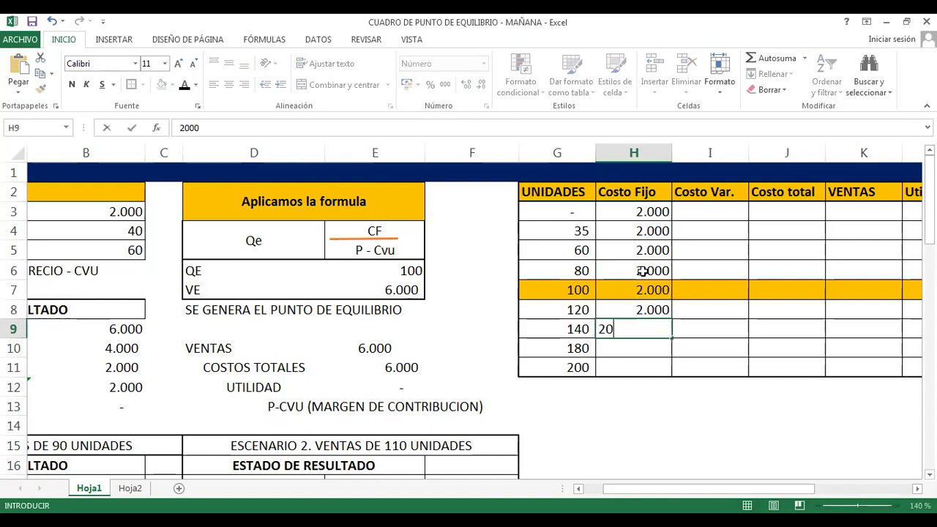
key(Return)
text(2000)
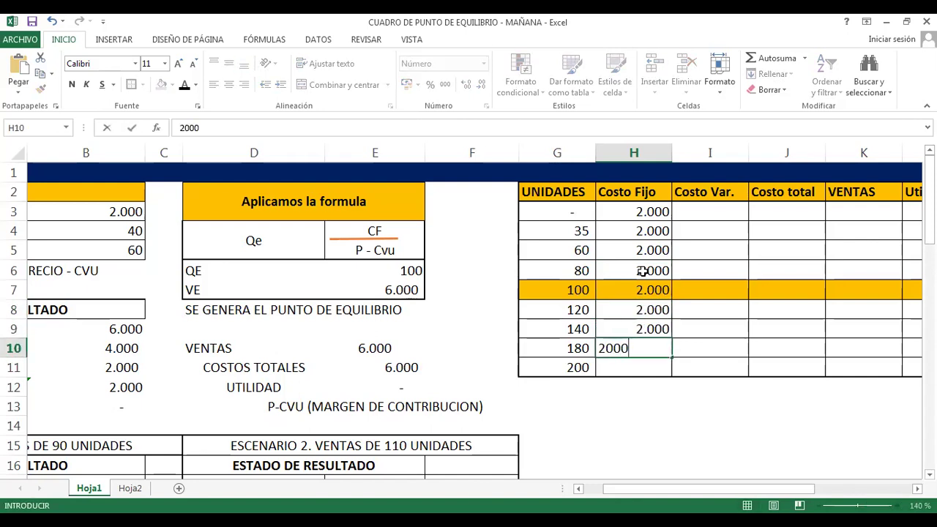
key(Return)
text(2000)
key(Return)
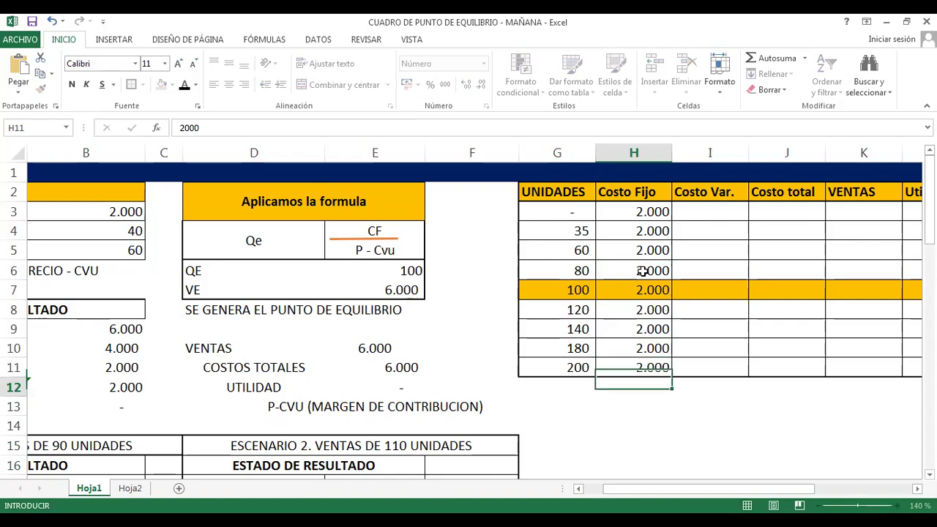
Calculate Costo Var. for the zero-unit row in I3 as units times unit variable cost with =G3*B4.
key(Up)
key(Up)
key(Up)
key(Up)
key(Up)
key(Up)
key(Up)
key(Up)
key(Up)
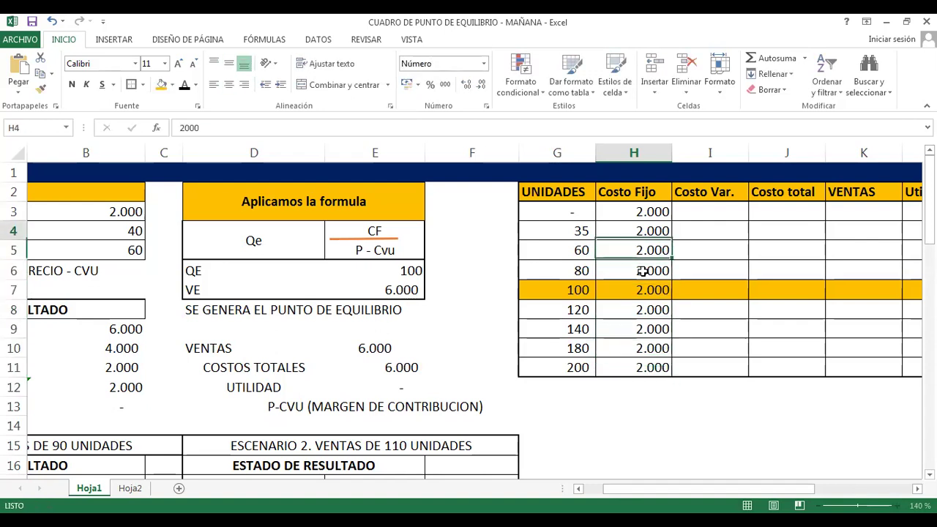
key(Right)
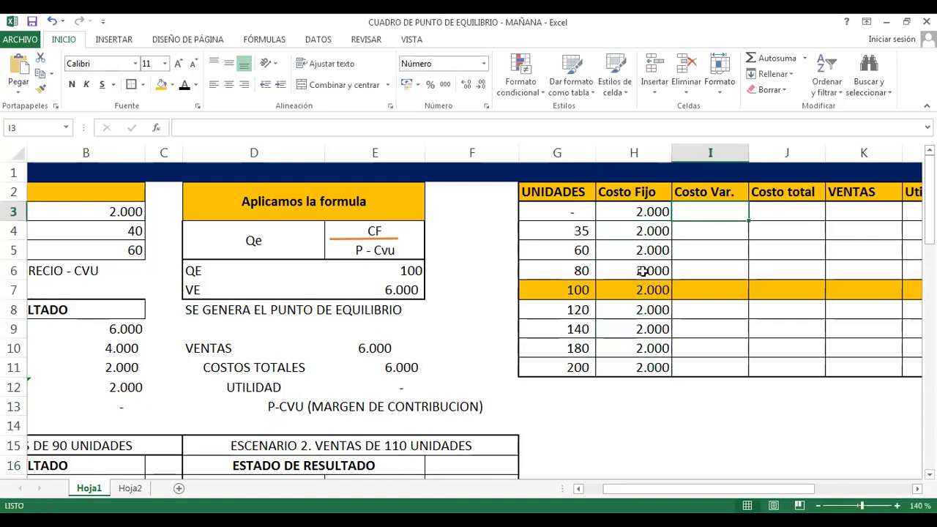
text(=)
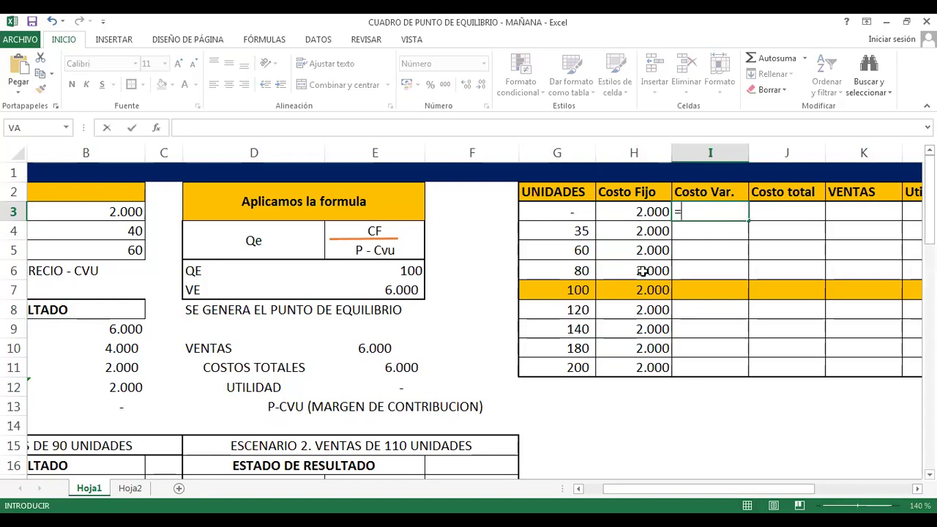
click(562, 215)
text(*)
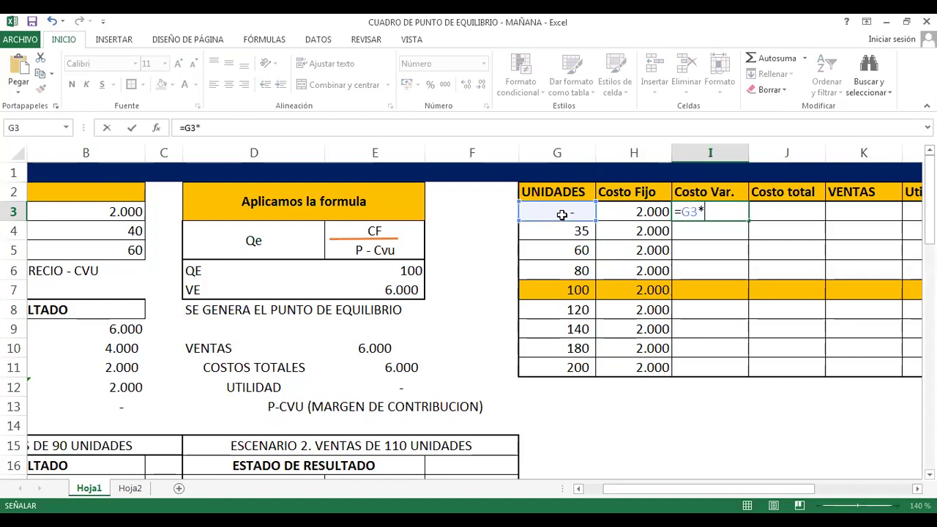
click(117, 231)
key(Return)
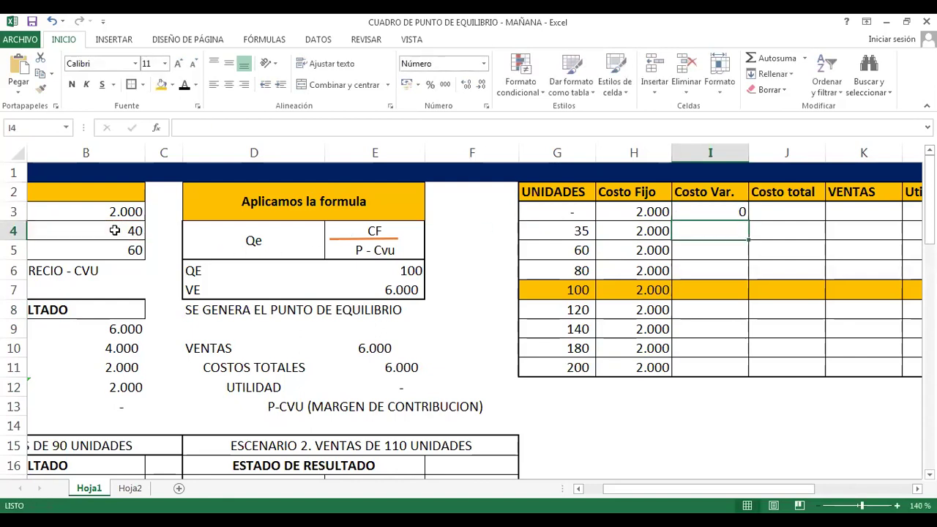
key(Up)
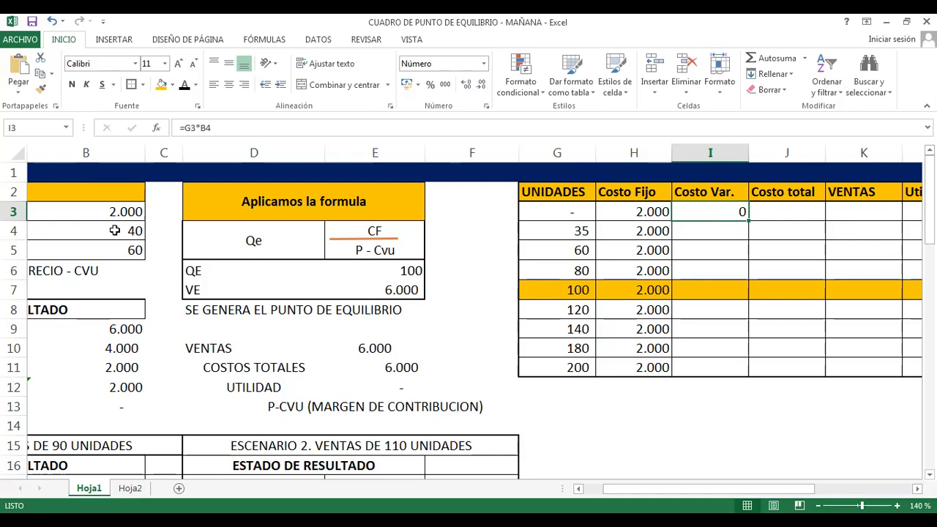
Calculate Costo Var. for the 35 unit row in I4 with =G4*B4 and check it against its quantity.
key(Down)
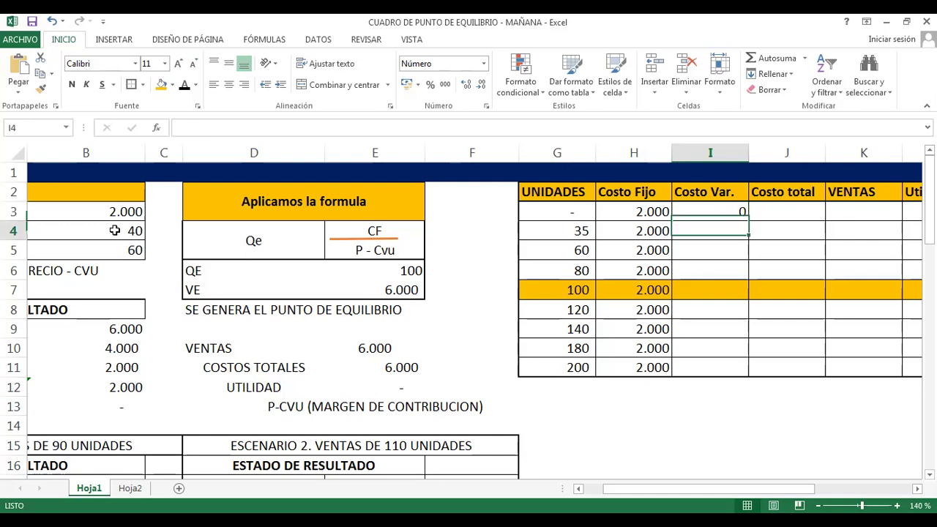
text(=)
click(578, 231)
text(*)
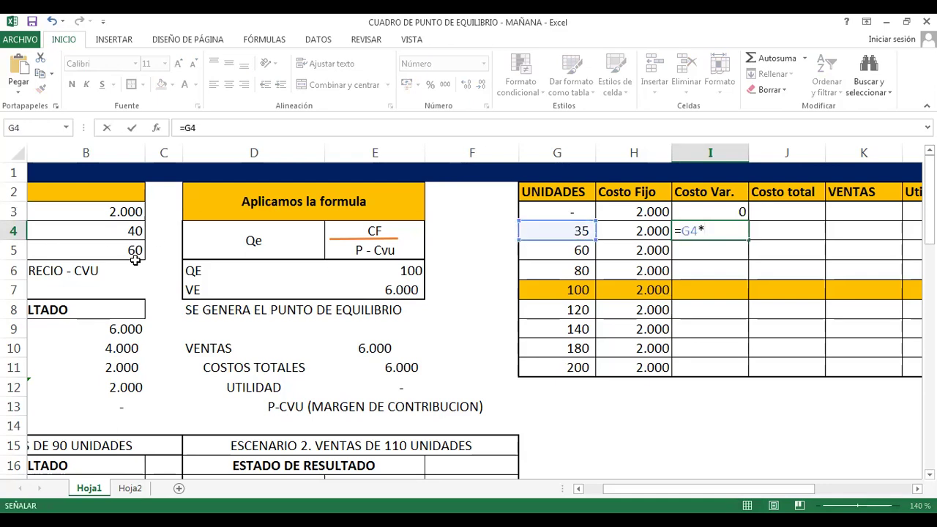
click(90, 230)
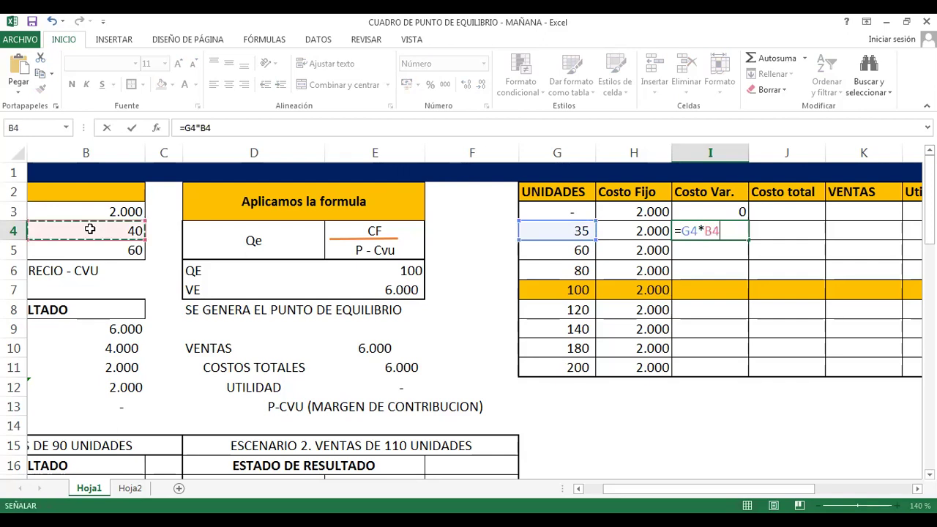
key(Return)
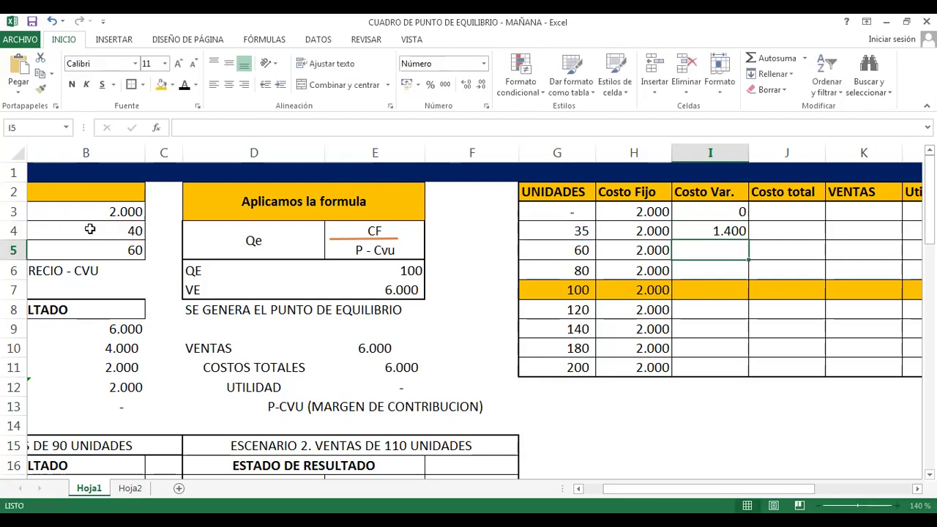
key(Up)
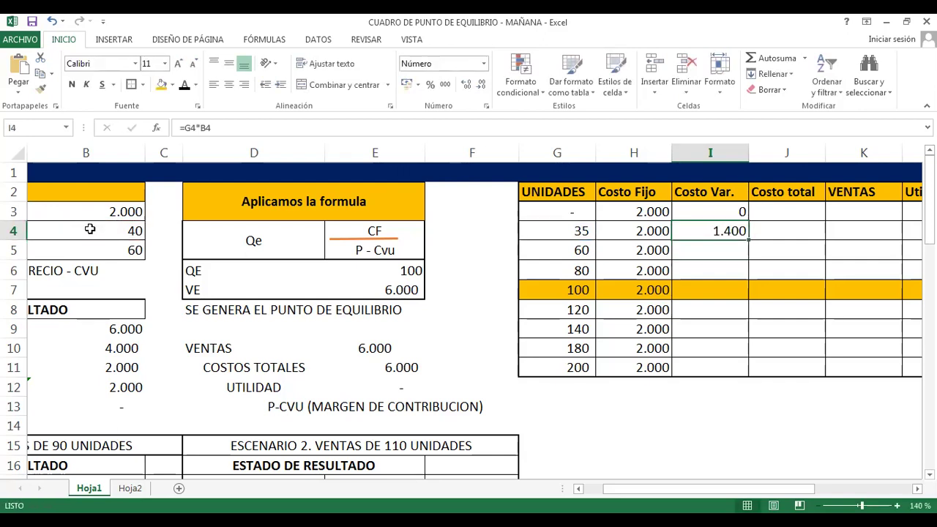
key(Left)
key(Left)
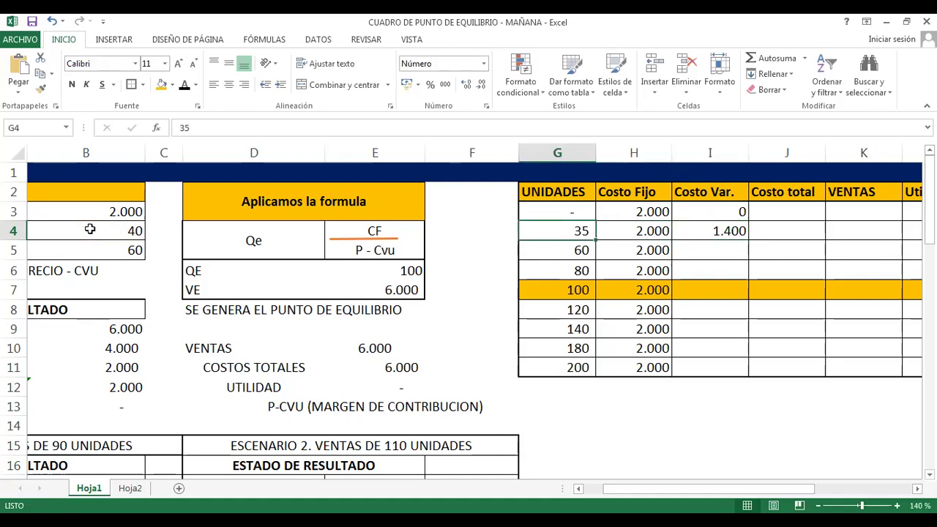
key(Right)
key(Right)
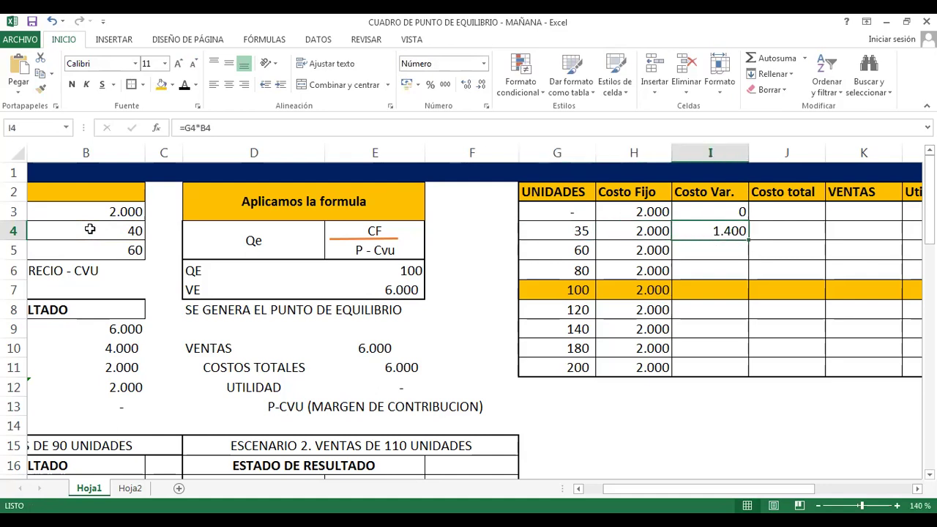
Calculate Costo Var. for the 60 unit row in I5 by multiplying G5 by the unit variable cost in B4.
key(Down)
text(=)
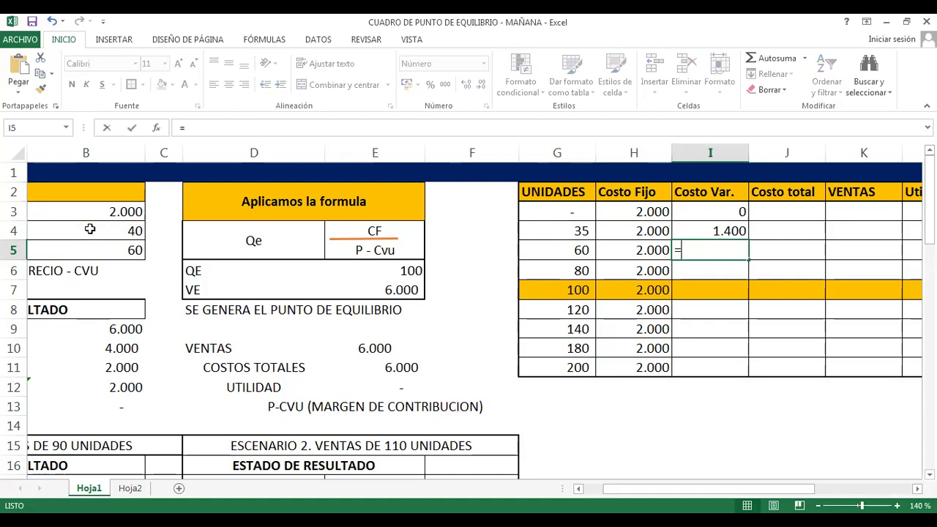
click(565, 250)
text(*)
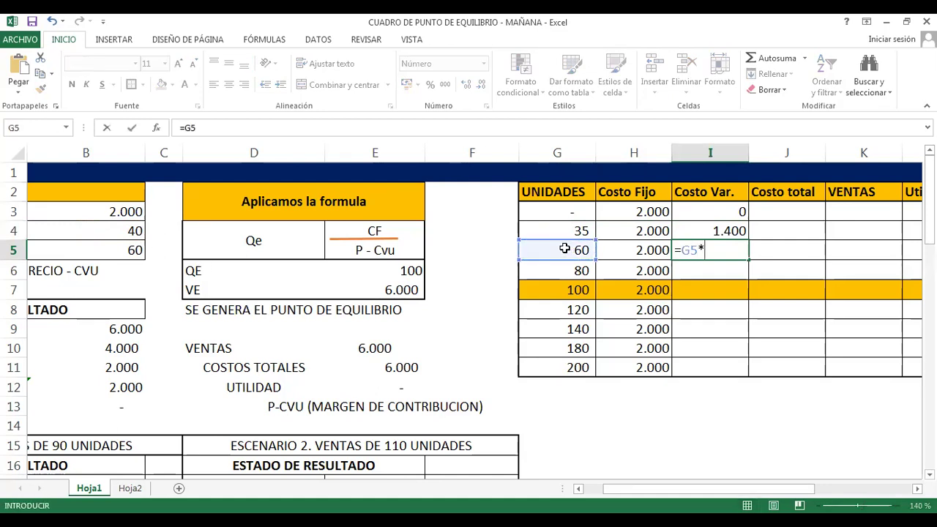
click(123, 232)
key(Return)
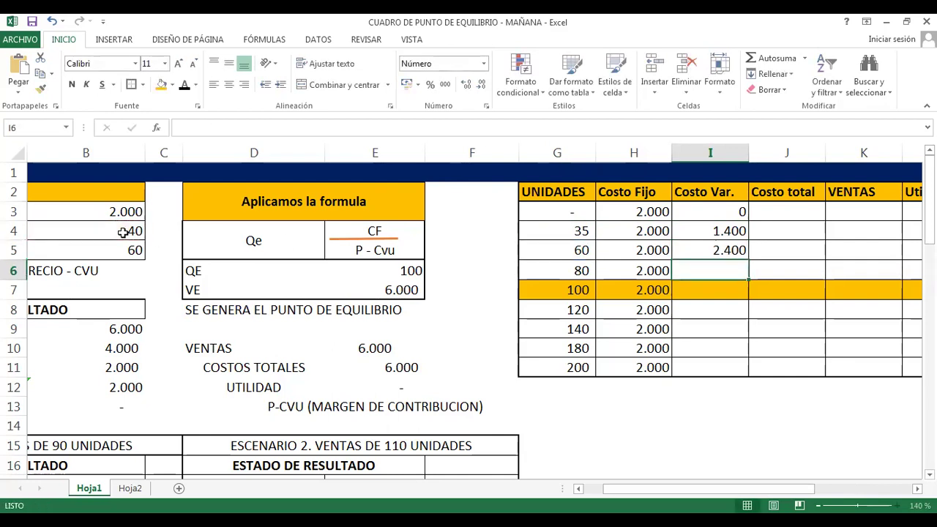
Examine the Costo Variable Unit. entry in the DATOS block against the Costo Var. column.
key(Left)
key(Left)
key(Left)
key(Left)
key(Left)
key(Left)
key(Left)
key(Left)
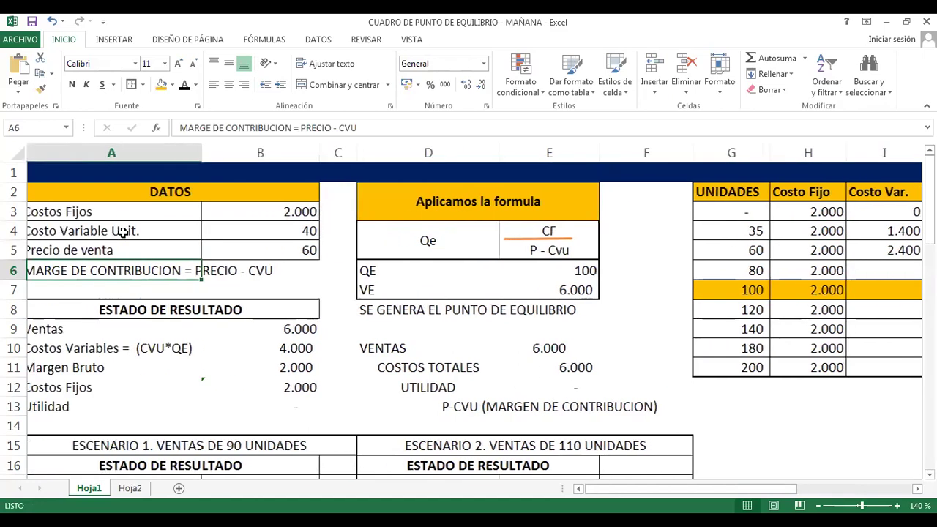
key(Up)
key(Up)
key(Right)
key(Left)
key(Right)
key(Left)
key(Right)
key(Right)
key(Right)
key(Right)
key(Right)
key(Right)
key(Right)
key(Right)
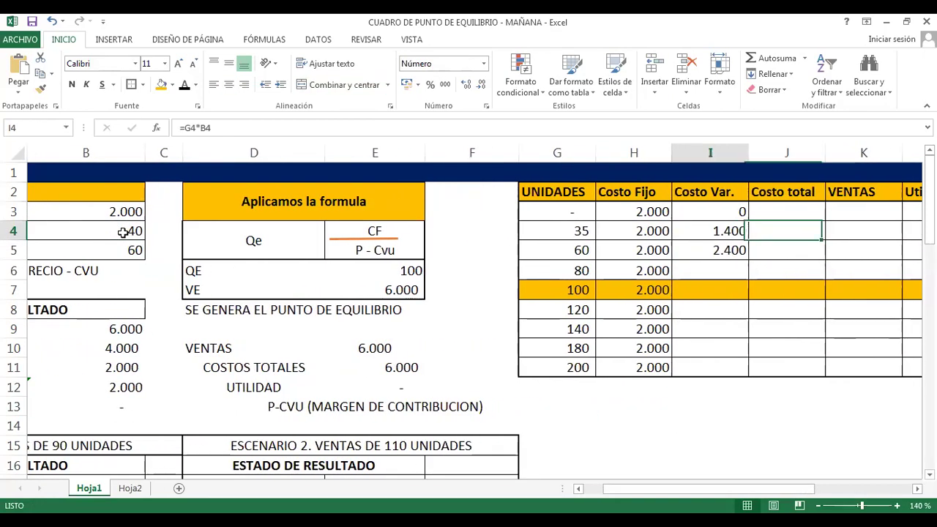
Calculate Costo Var. for the 80 unit row in I6 with =G6*B4.
key(Down)
key(Down)
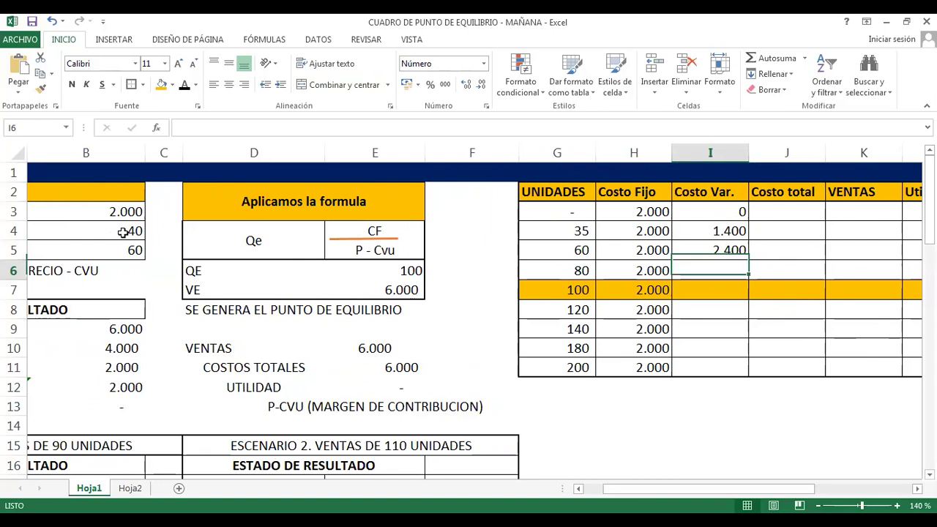
text(=)
click(543, 266)
text(*)
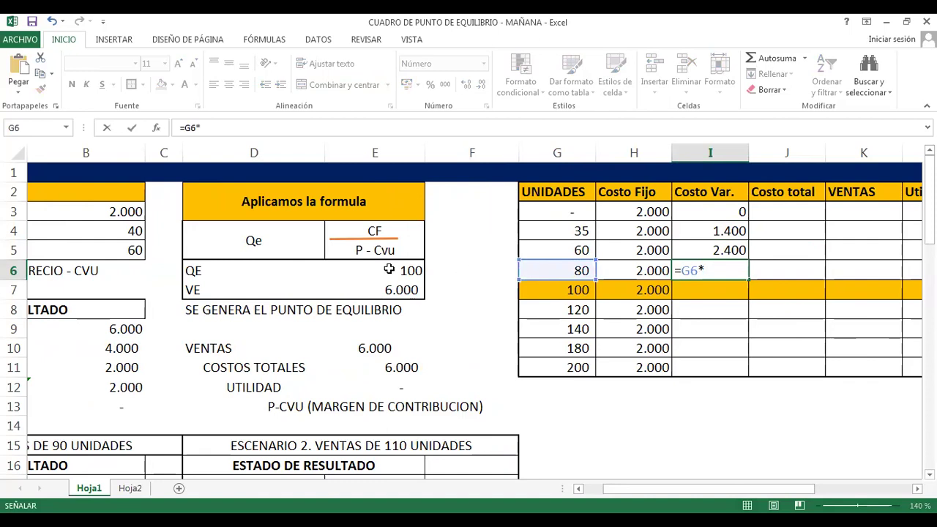
click(112, 232)
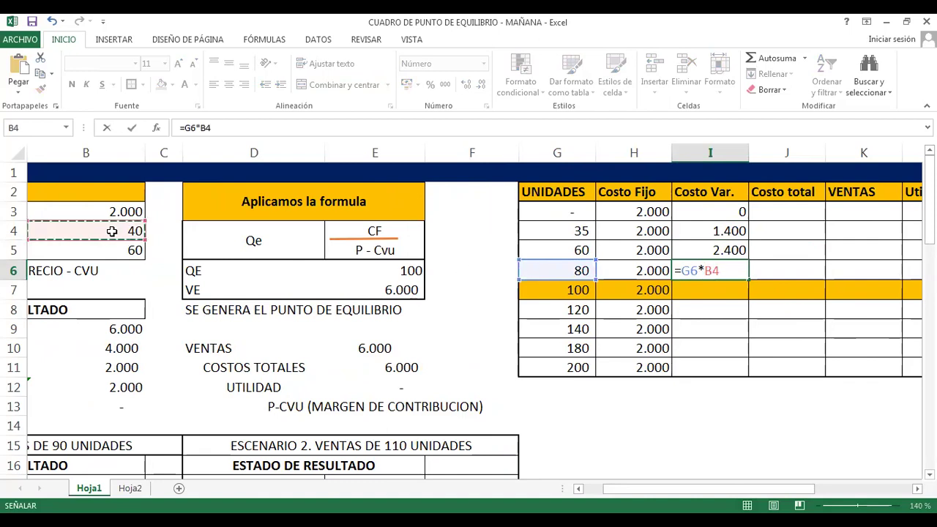
key(Return)
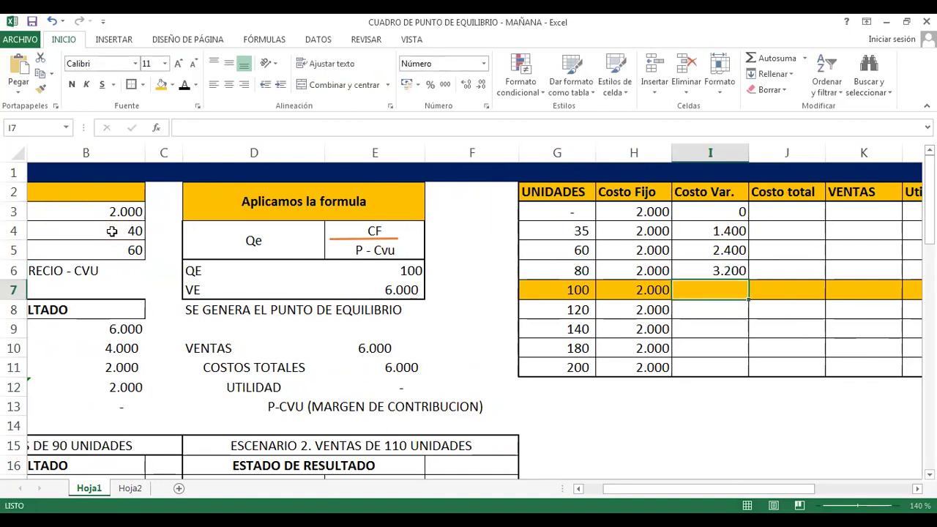
Calculate Costo Var. for the 100 unit break-even row in I7 with =G7*B4.
text(=)
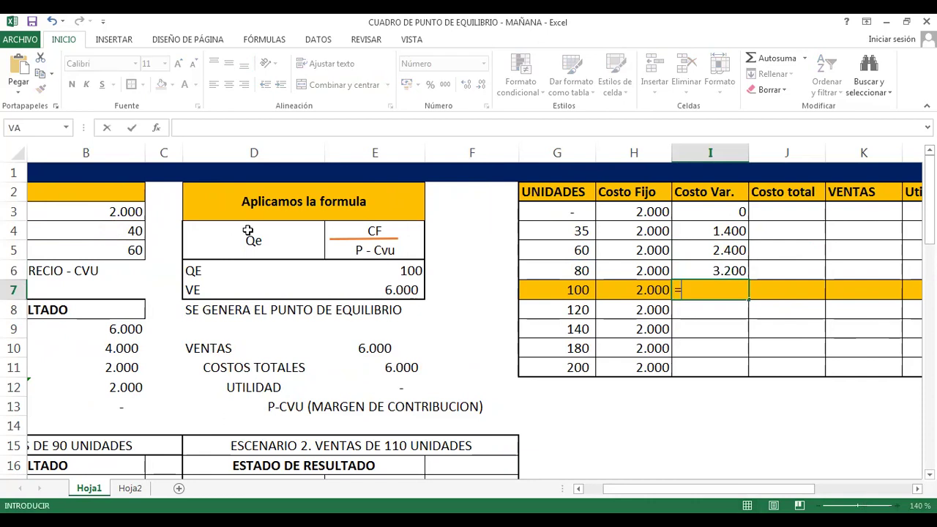
click(551, 290)
text(*)
click(126, 232)
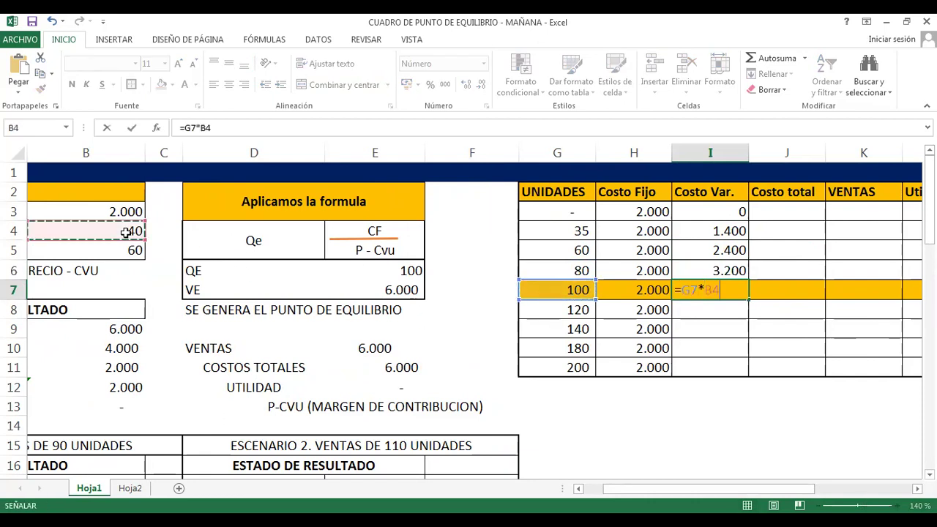
key(Return)
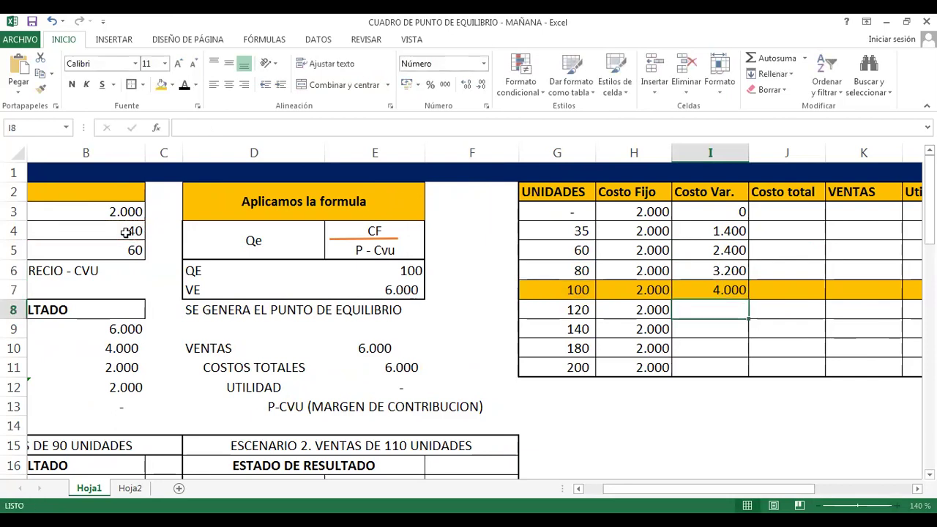
Compare the break-even row's Costo Var. in I7 with the Costos Variables line of the ESTADO DE RESULTADO.
key(Up)
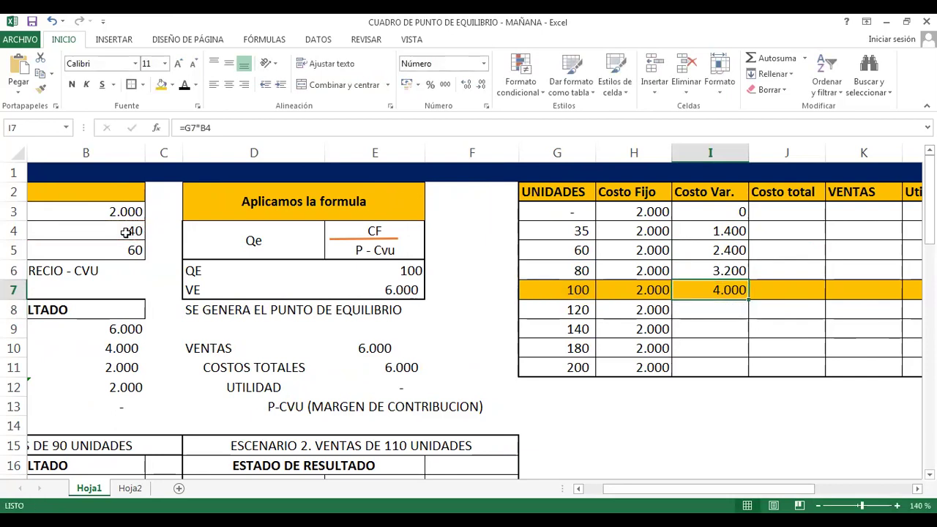
click(123, 355)
key(Left)
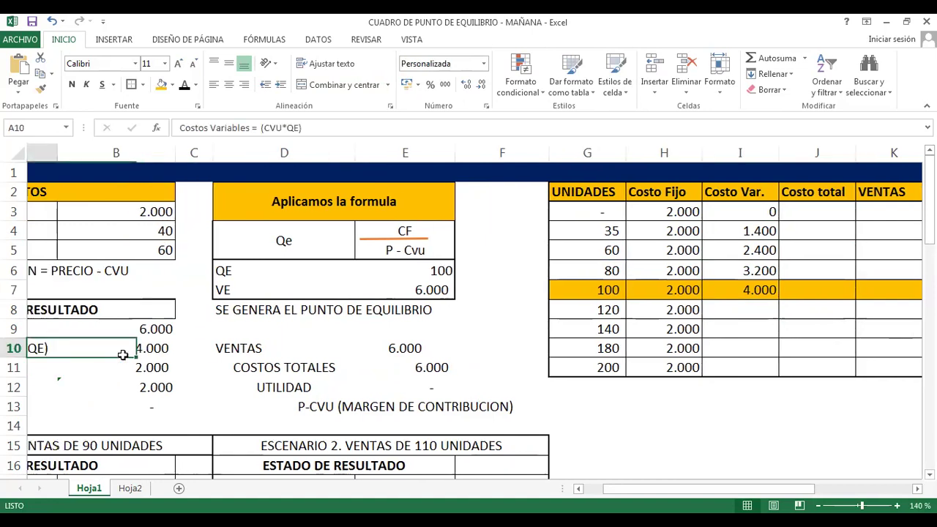
key(Right)
key(Right)
key(Right)
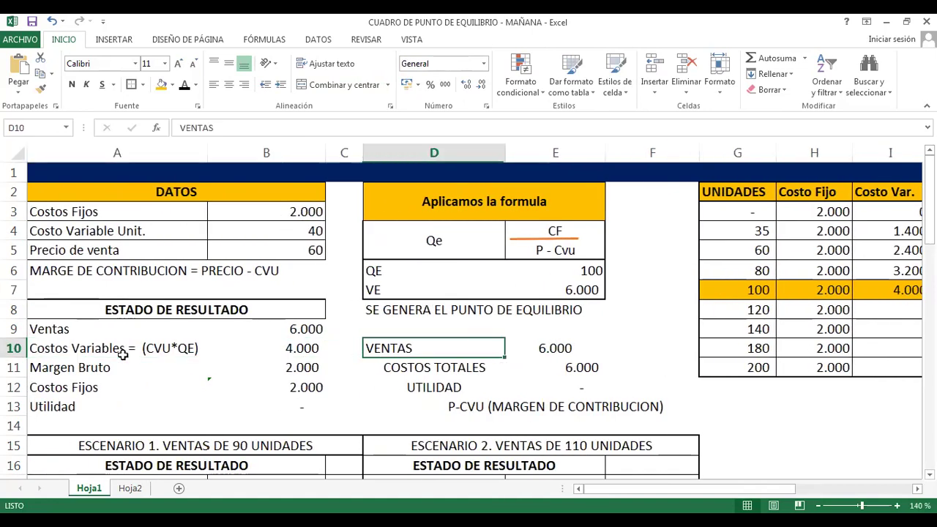
Calculate Costo Var. for the 120 unit row in I8 with =G8*B4.
key(Right)
key(Right)
key(Right)
key(Right)
key(Right)
key(Up)
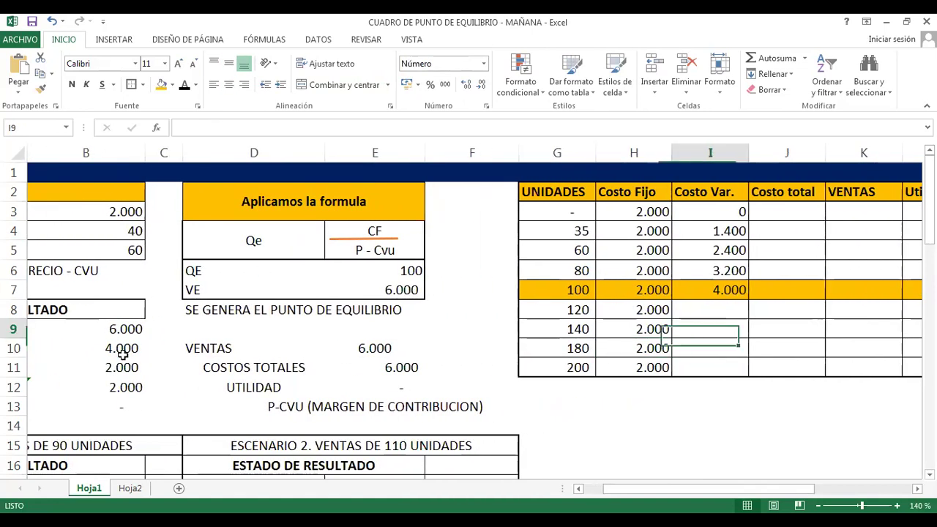
key(Up)
key(Up)
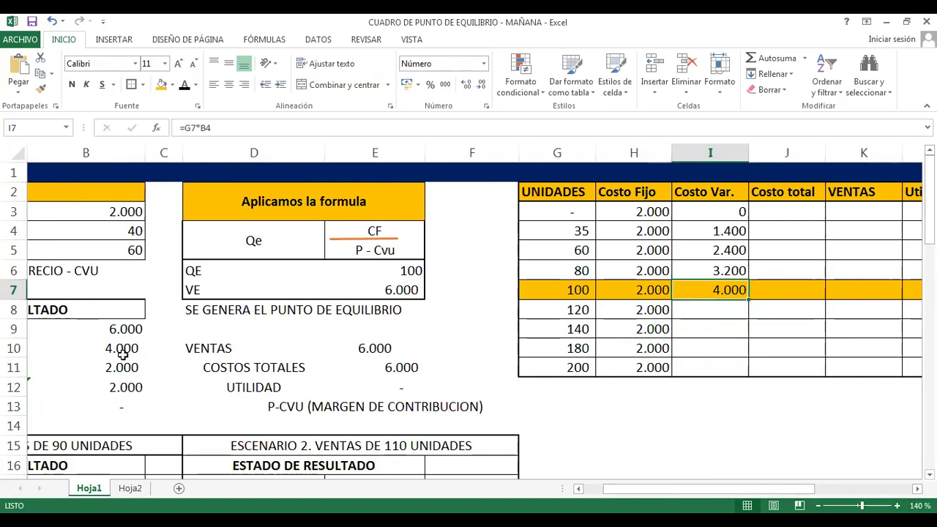
key(Down)
text(=)
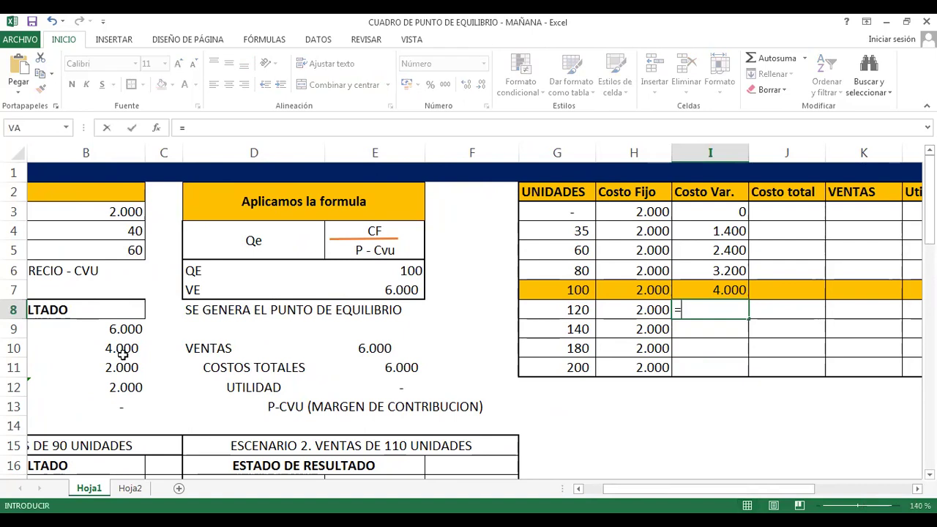
click(570, 310)
text(*)
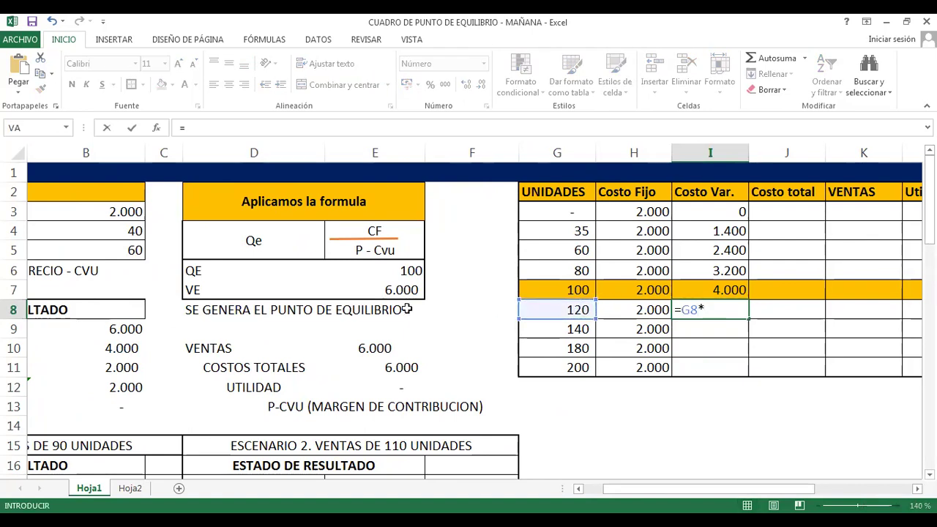
click(108, 231)
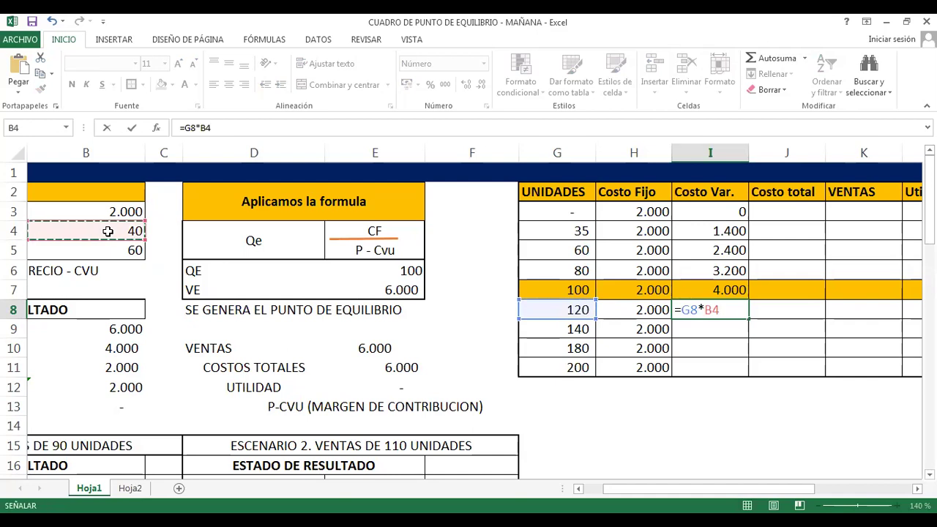
key(Return)
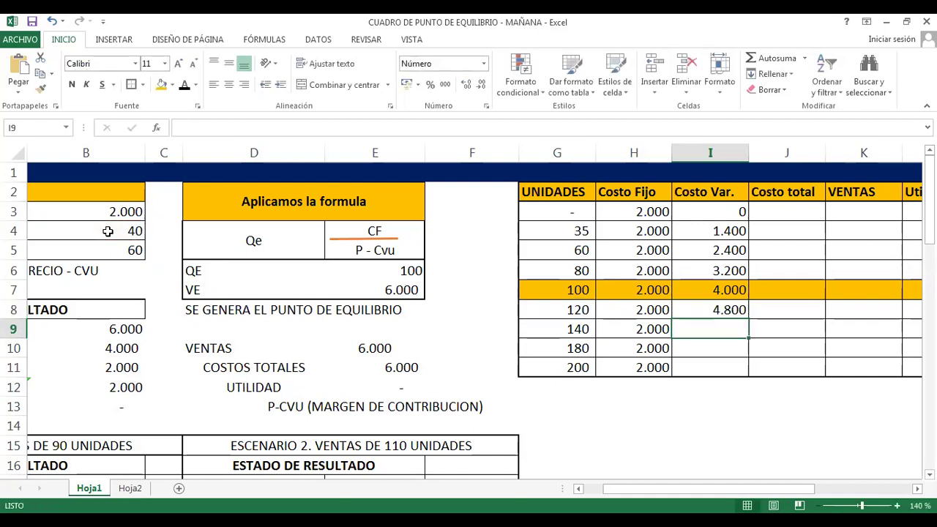
Make the unit variable cost reference absolute in the I8 formula so it reads =G8*$B$4.
key(Up)
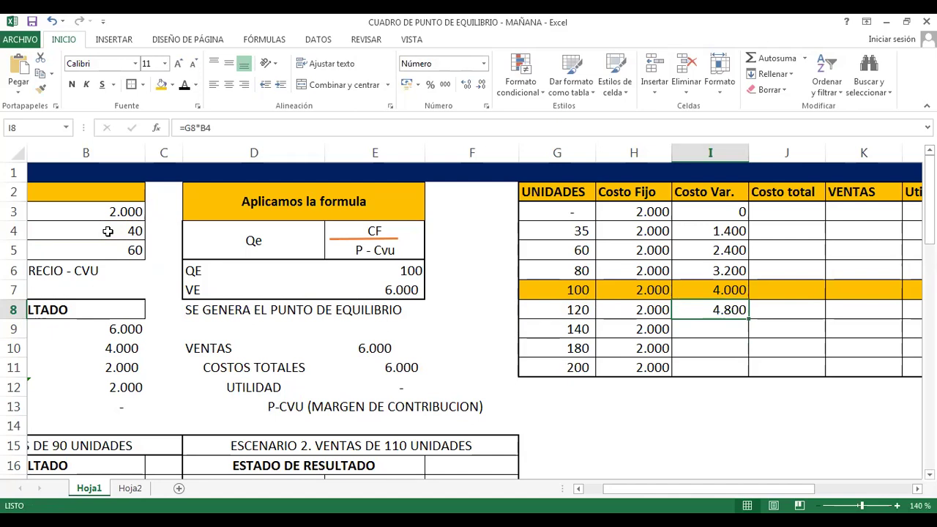
key(F2)
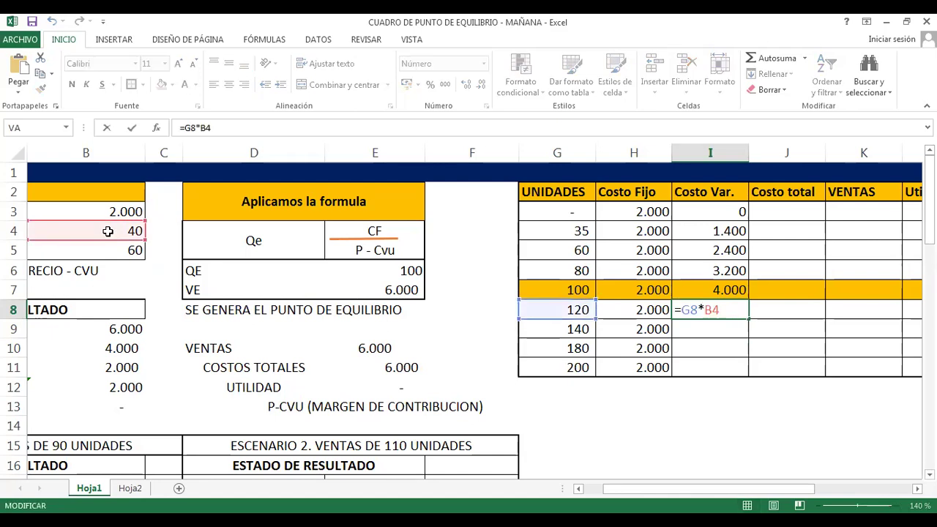
key(F4)
key(Return)
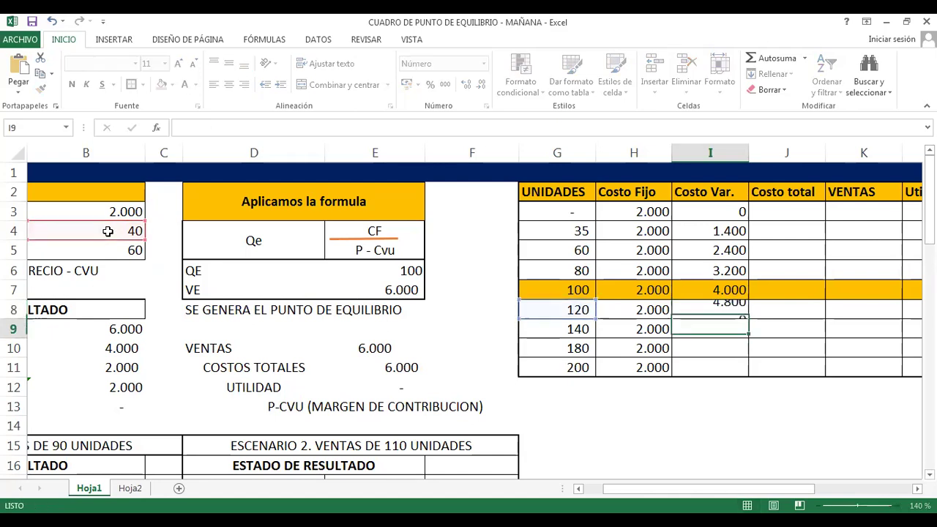
Fill the I8 formula down the Costo Var. column and clear the surplus cells below the 200 unit row.
key(Up)
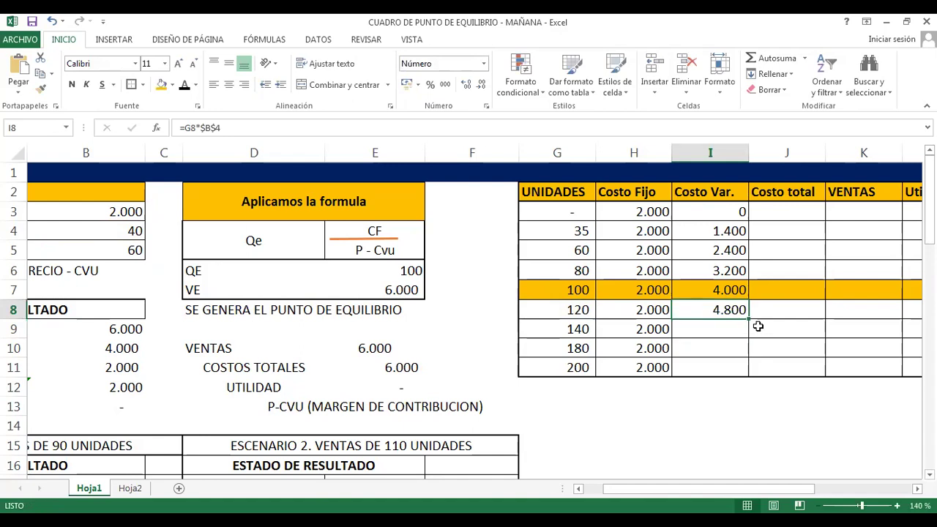
drag(750, 320, 739, 476)
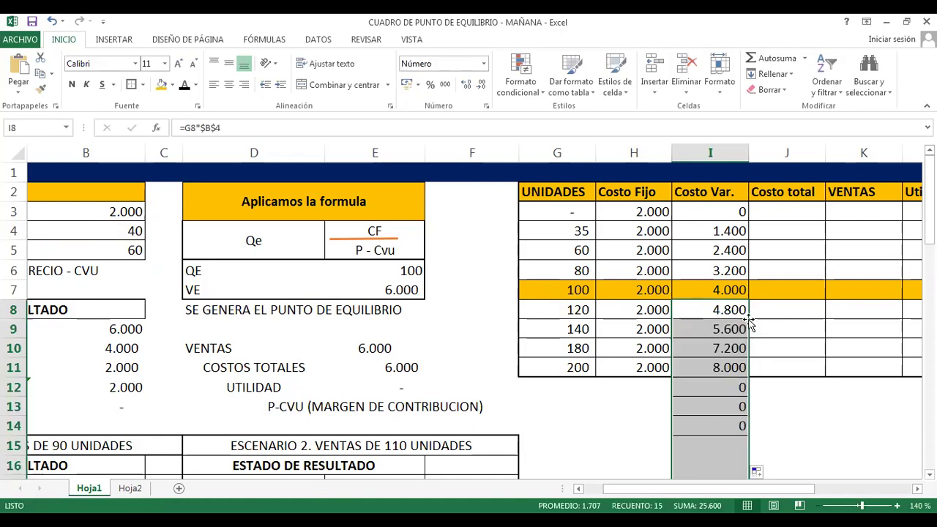
drag(708, 392, 717, 476)
key(Delete)
Examine the references in the Costo Var. formula of the 200 unit row in I11.
click(681, 251)
key(Up)
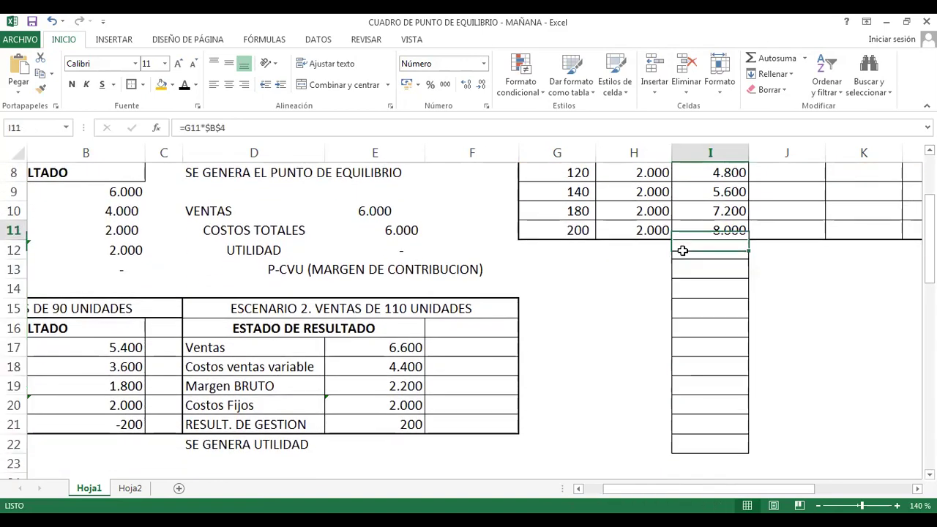
key(F2)
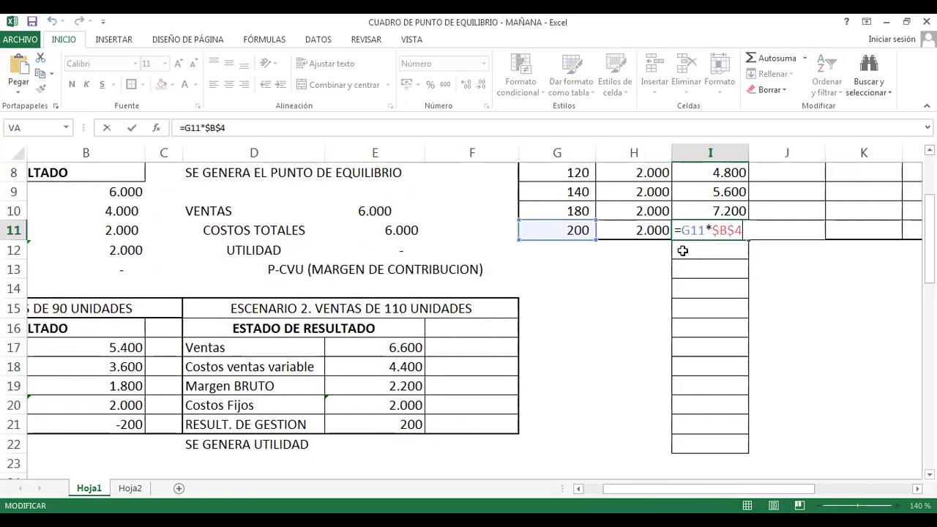
key(ctrl+Return)
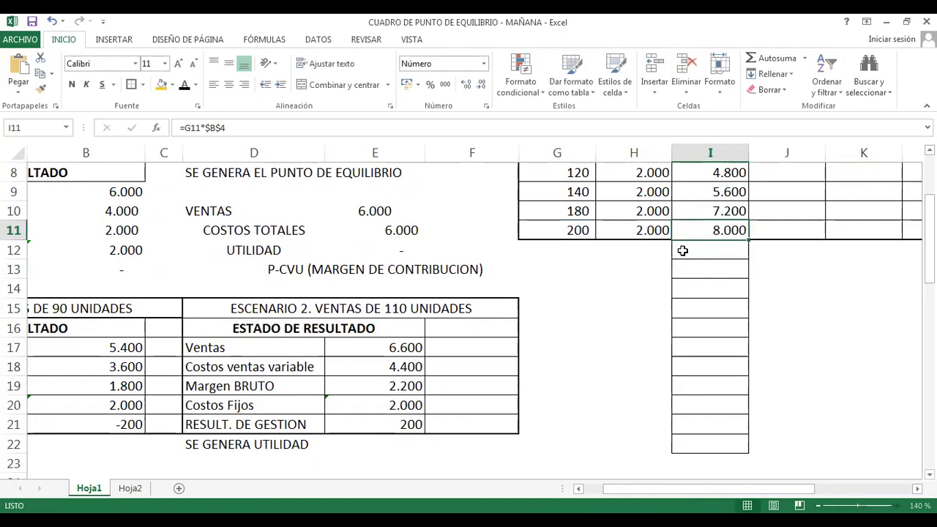
key(F2)
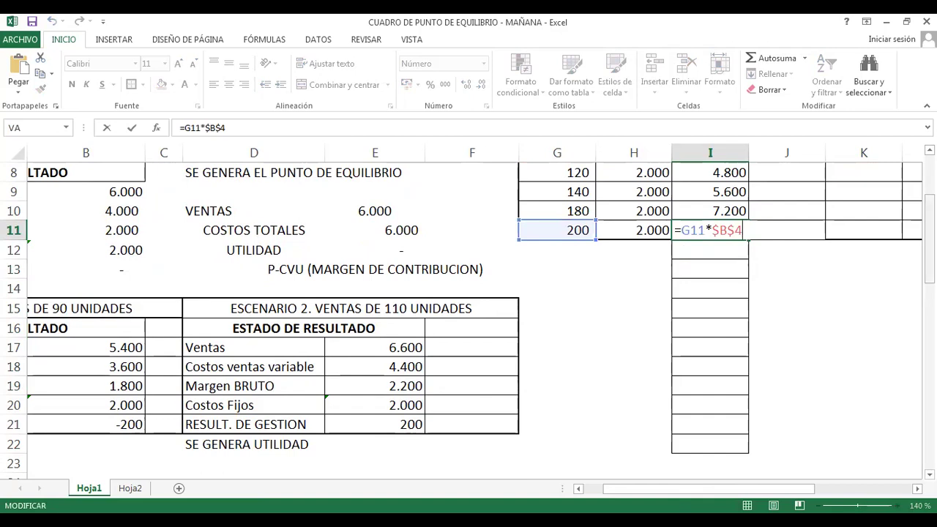
scroll(468, 315, up, 2)
scroll(468, 315, down, 3)
scroll(469, 315, up, 1)
key(ctrl+Return)
key(Up)
key(Up)
key(Up)
Calculate Costo total for the zero unit row in J3 with =H3+I3.
key(ctrl+Home)
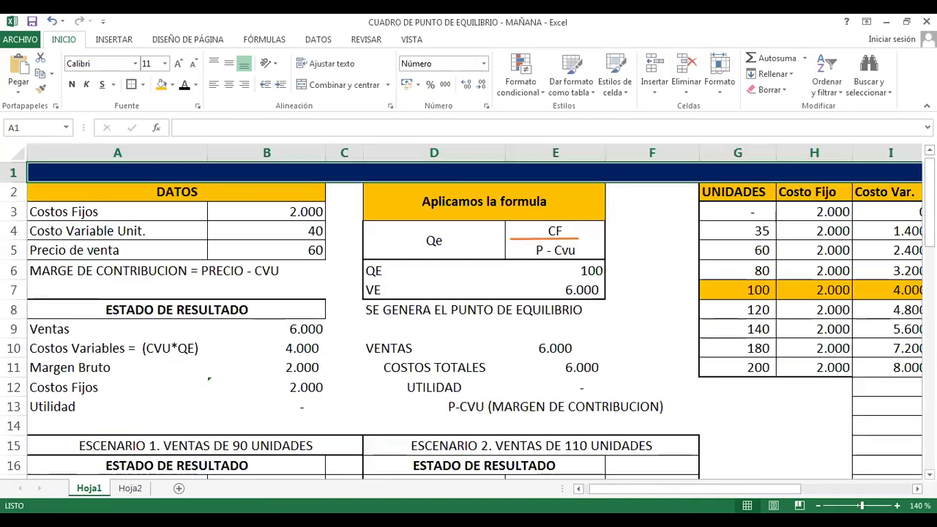
key(Down)
key(Right)
key(Right)
key(Right)
key(Right)
key(Right)
key(Right)
key(Right)
key(Right)
key(Right)
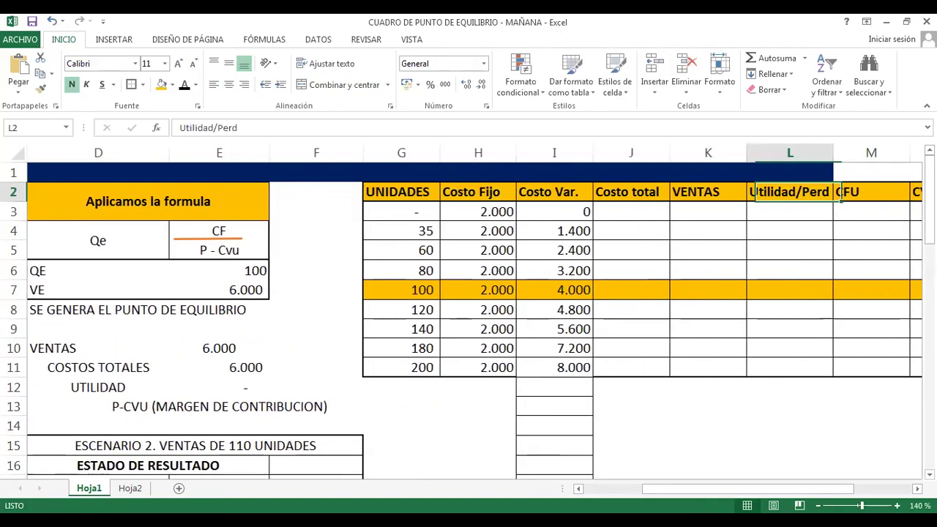
key(Left)
key(Down)
key(Left)
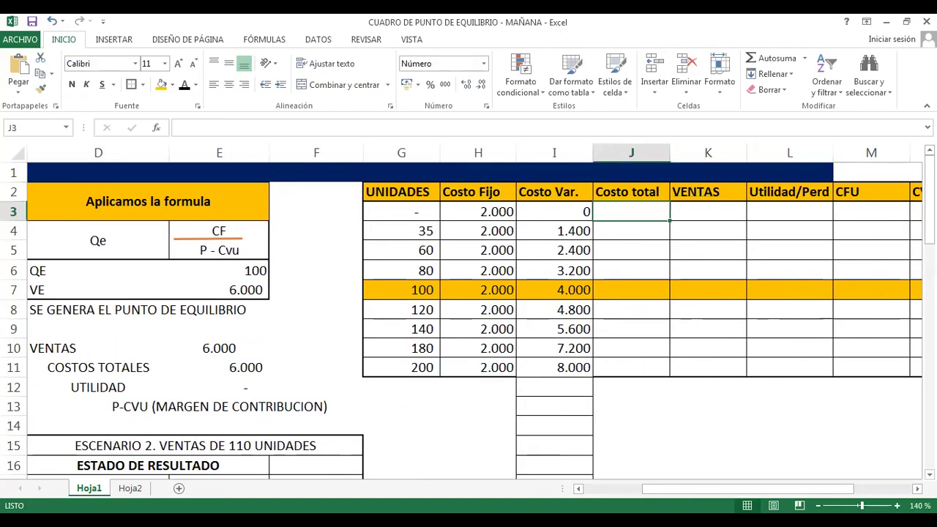
text(=)
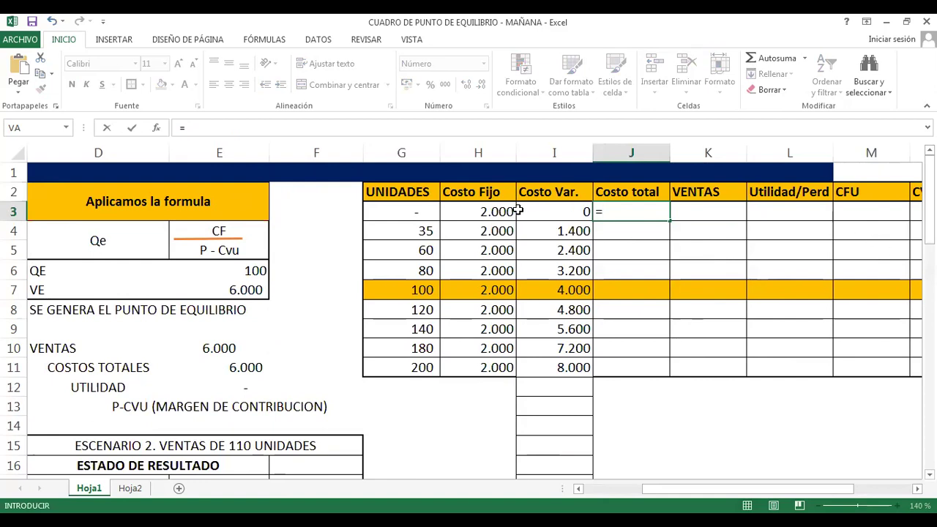
click(492, 211)
text(+)
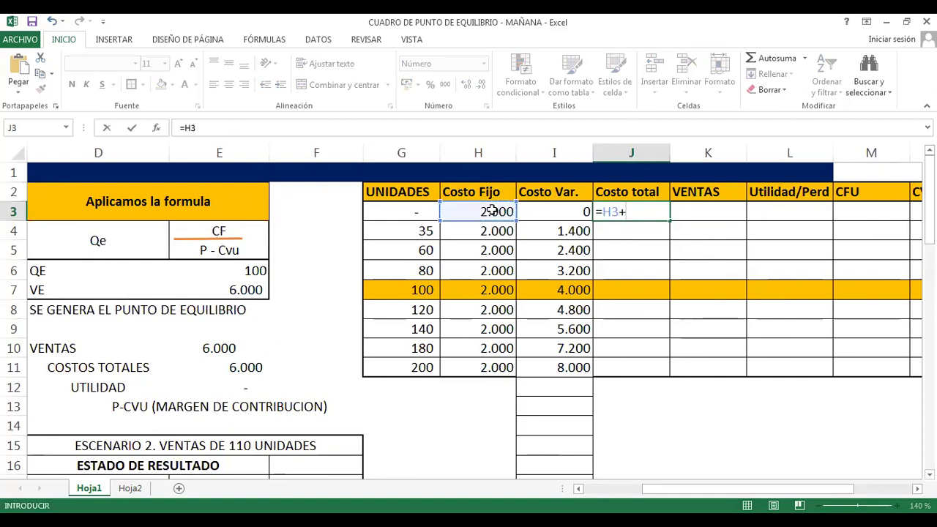
click(563, 211)
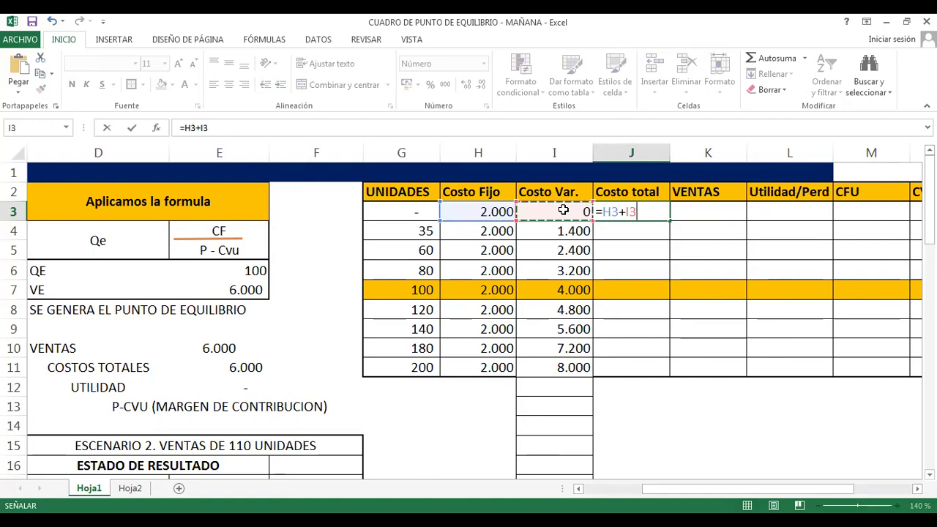
key(Return)
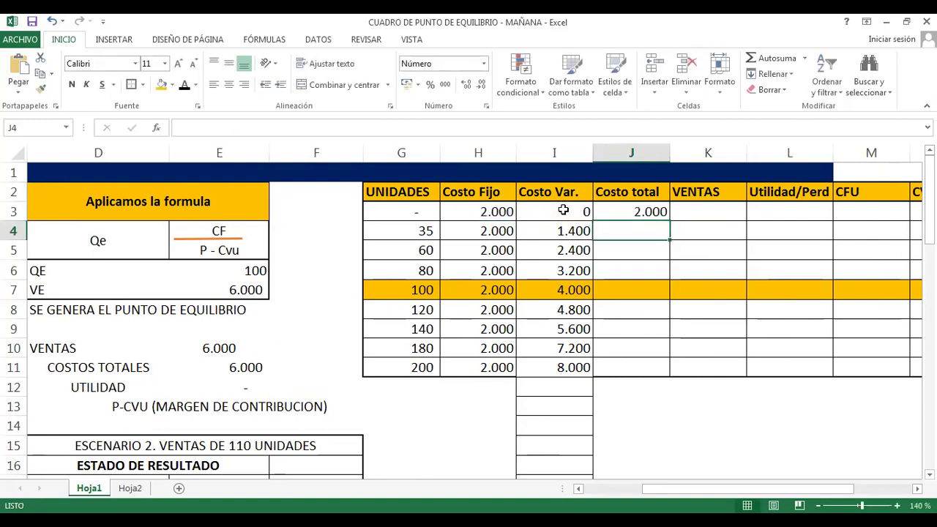
Calculate Costo total for the 35 unit row in J4 with =H4+I4.
text(=)
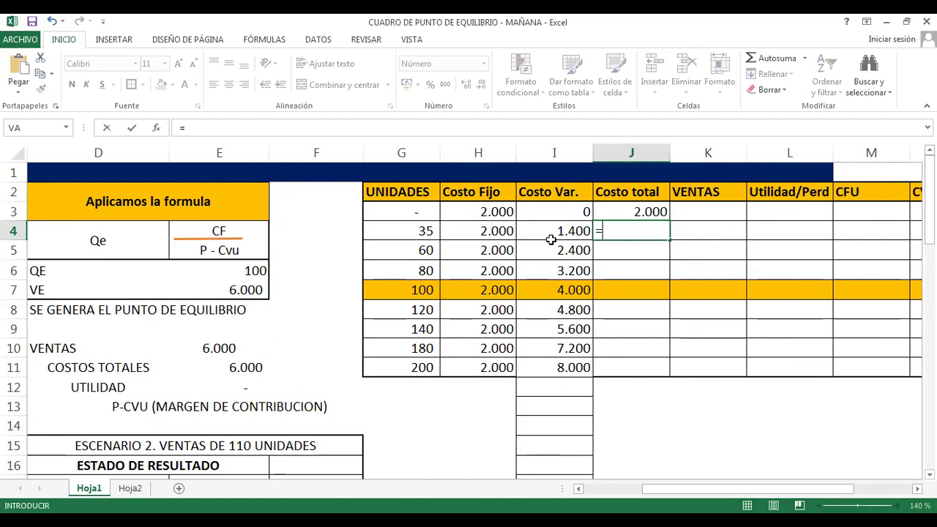
click(493, 230)
text(+)
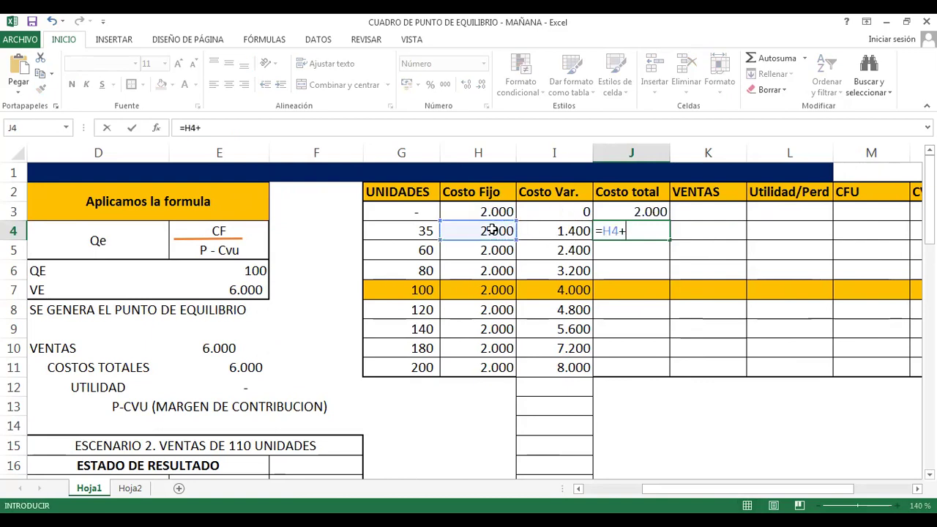
click(567, 228)
key(Return)
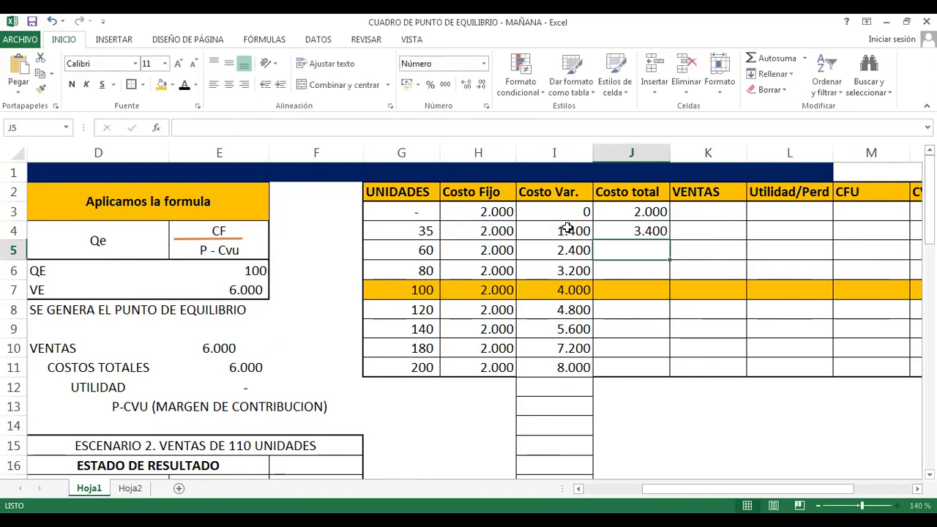
Calculate Costo total for the 60 unit row in J5 with =H5+I5 and fill the formula down past the 200 unit row.
key(Up)
key(Down)
text(=)
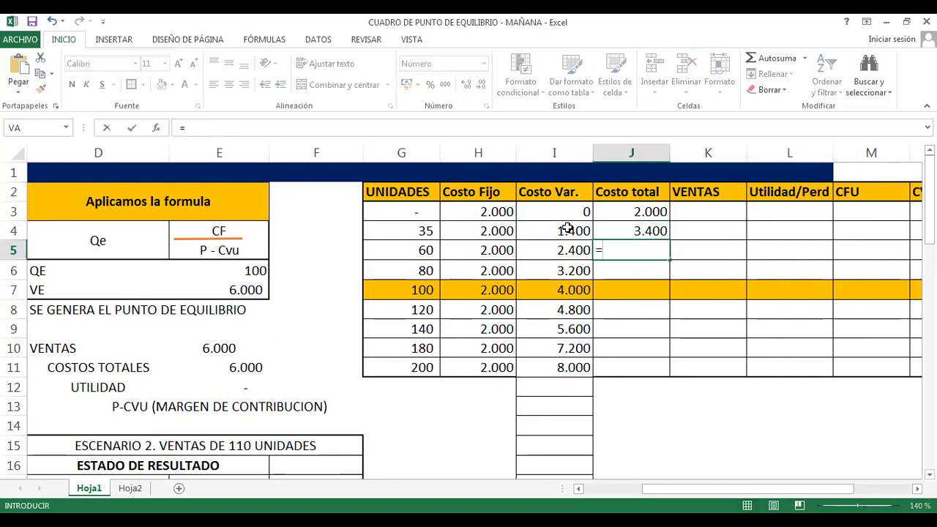
click(489, 252)
text(+)
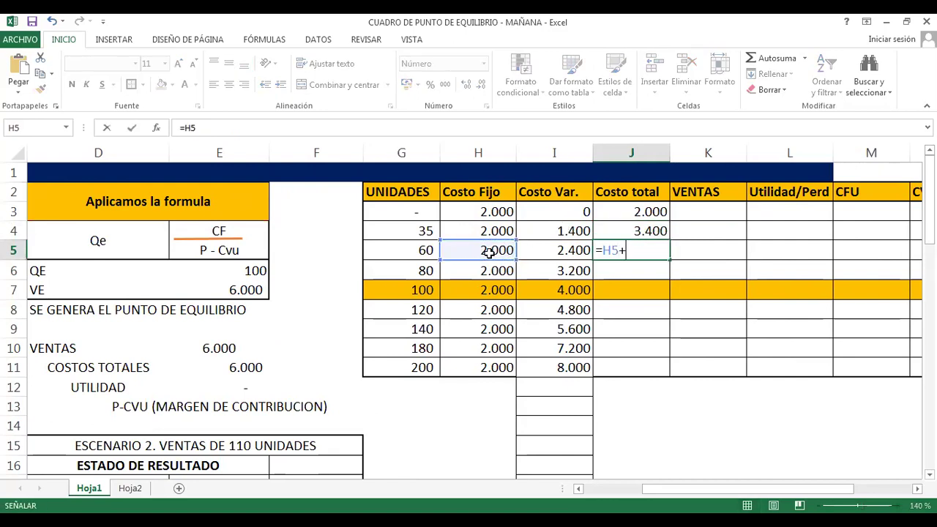
click(549, 250)
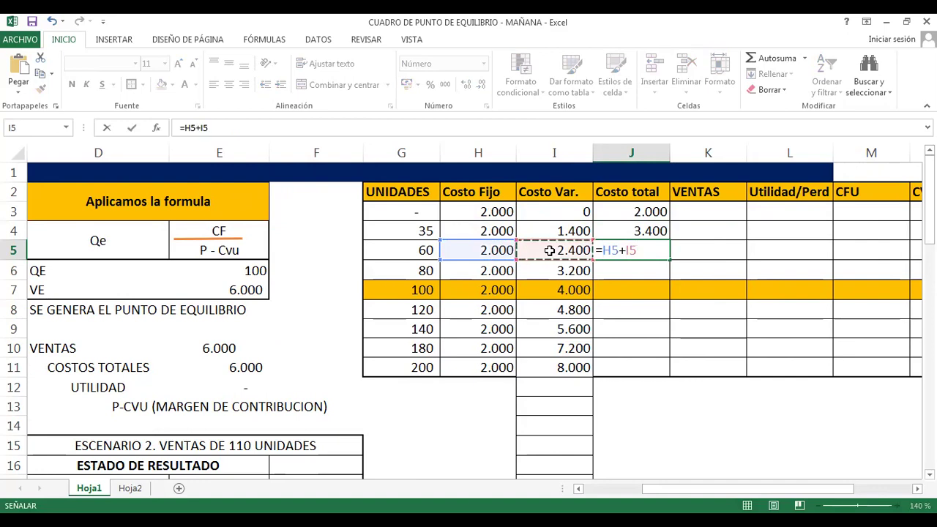
key(Return)
key(Up)
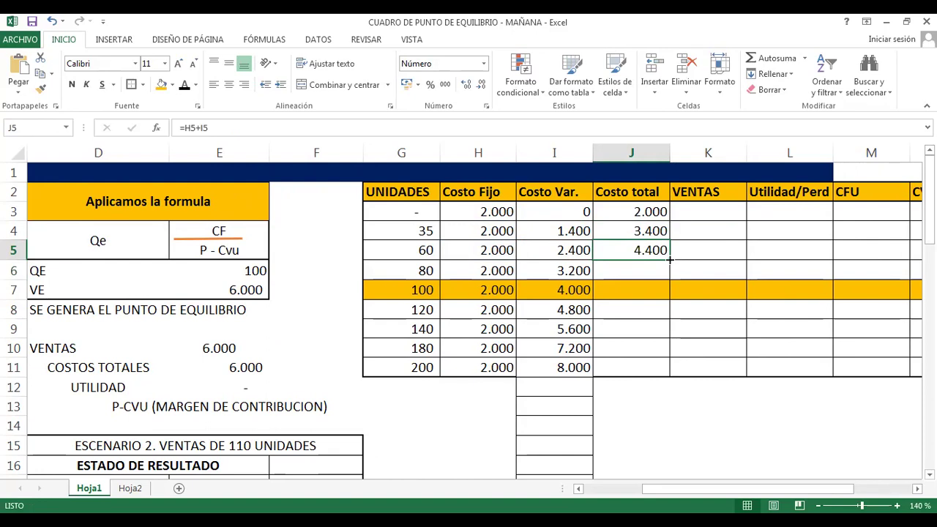
drag(669, 259, 668, 468)
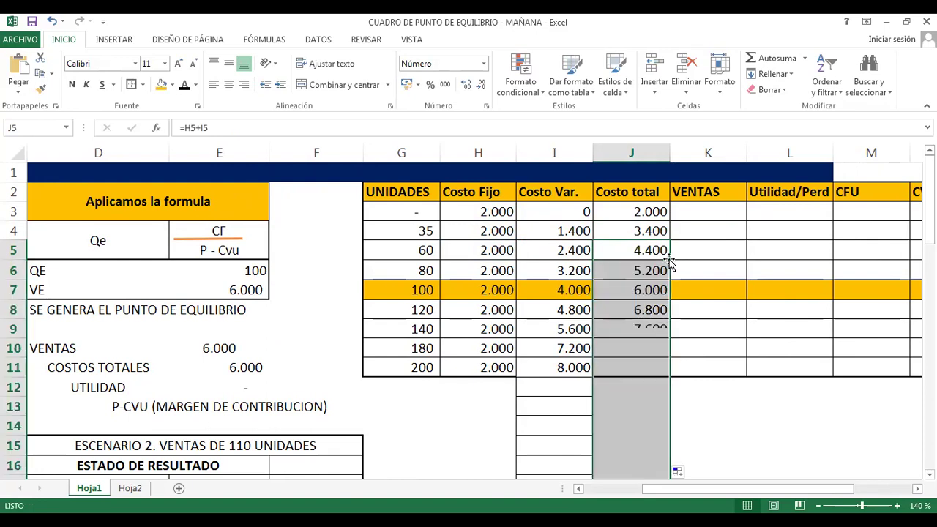
Examine the Costo total formula in J11 and review the column up to the zero unit row.
click(637, 366)
double_click(637, 364)
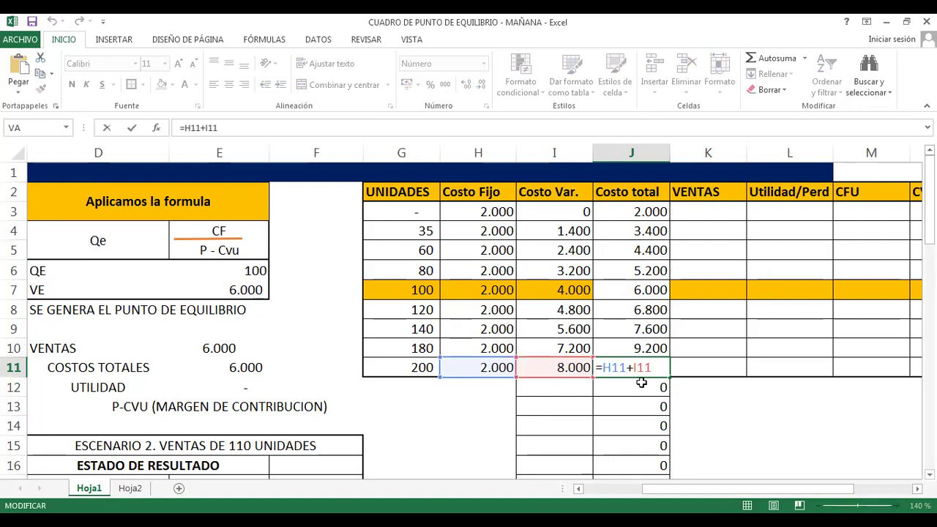
key(Return)
key(Up)
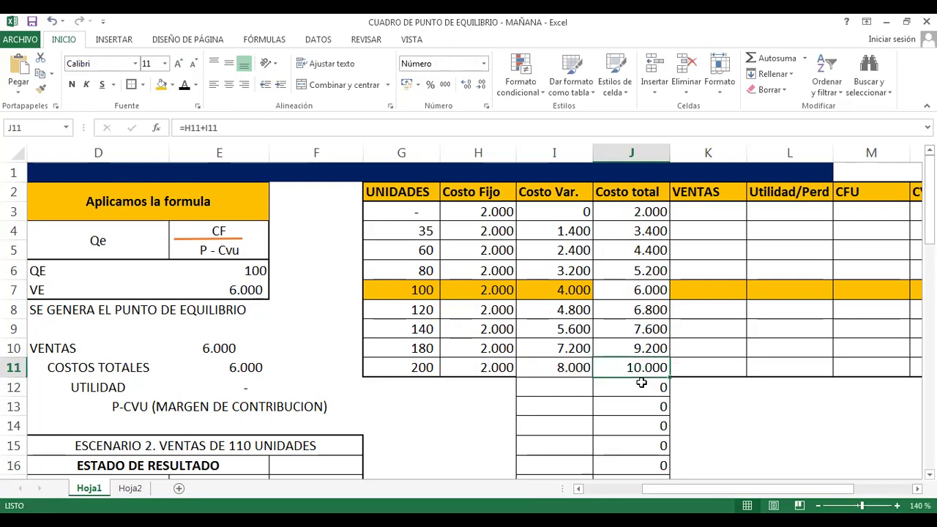
key(Up)
key(Up)
key(Up)
key(Up)
key(Up)
key(Up)
key(Up)
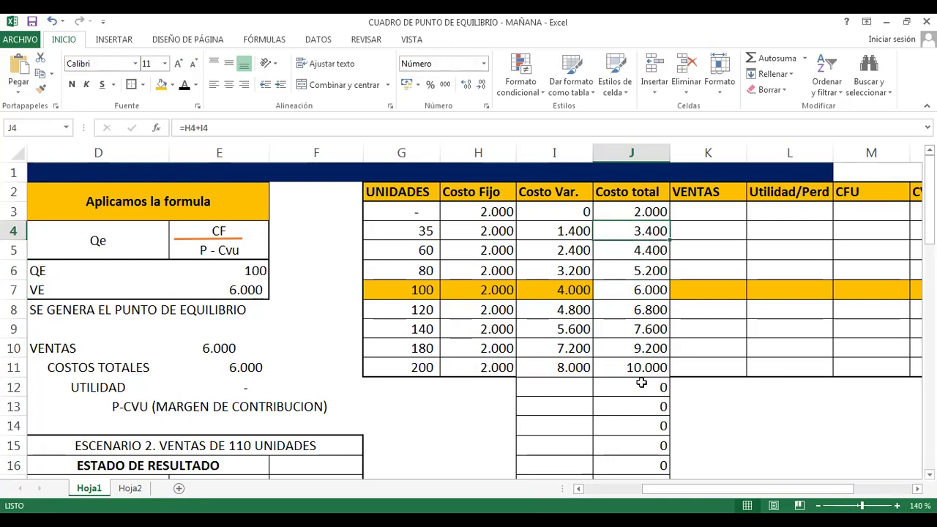
key(Up)
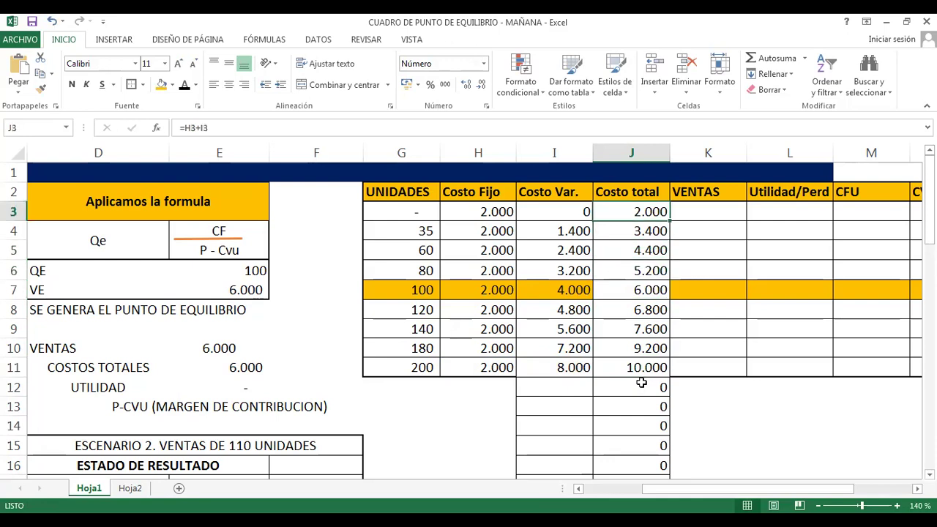
key(Right)
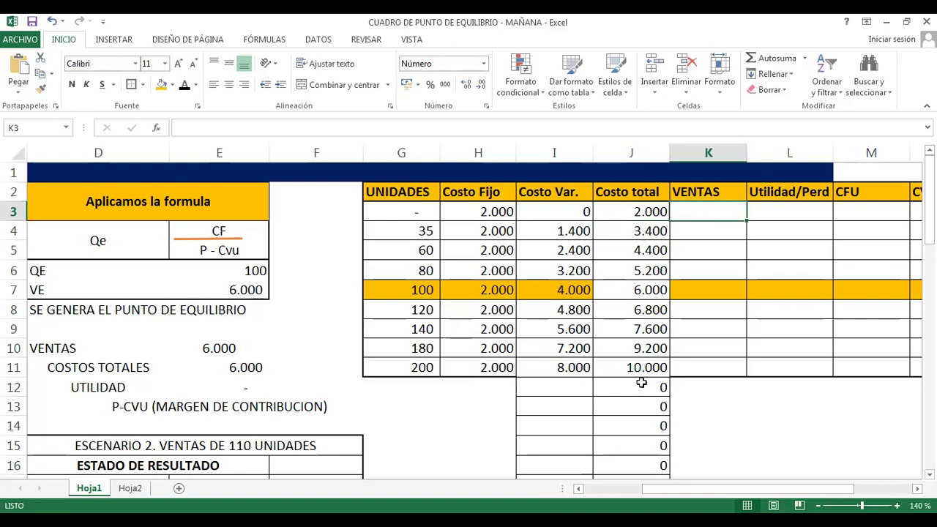
Calculate VENTAS for the zero unit row in K3 by multiplying units by the sale price with =G3*B5.
text(=)
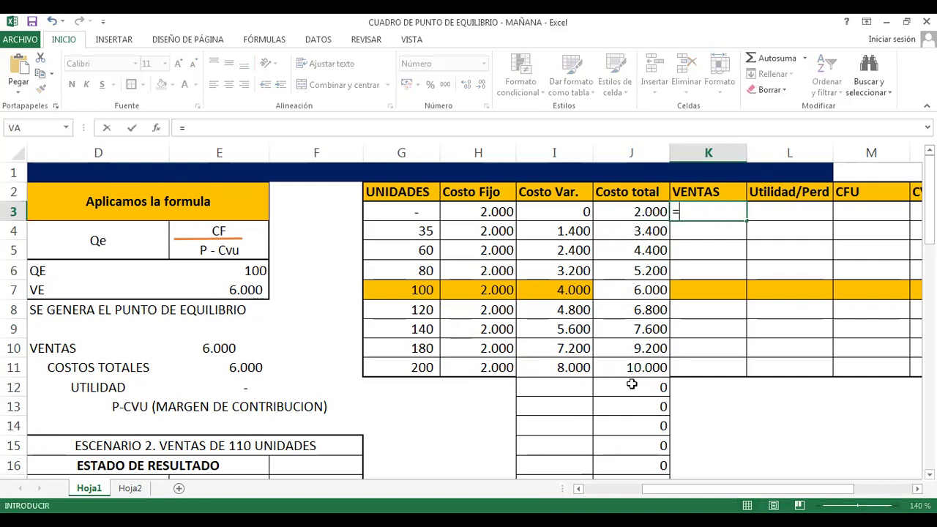
click(413, 215)
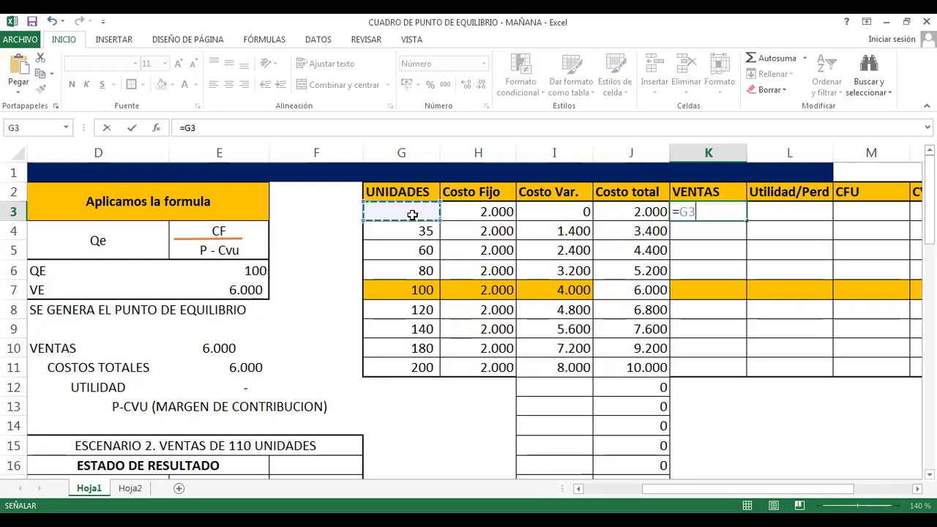
text(*)
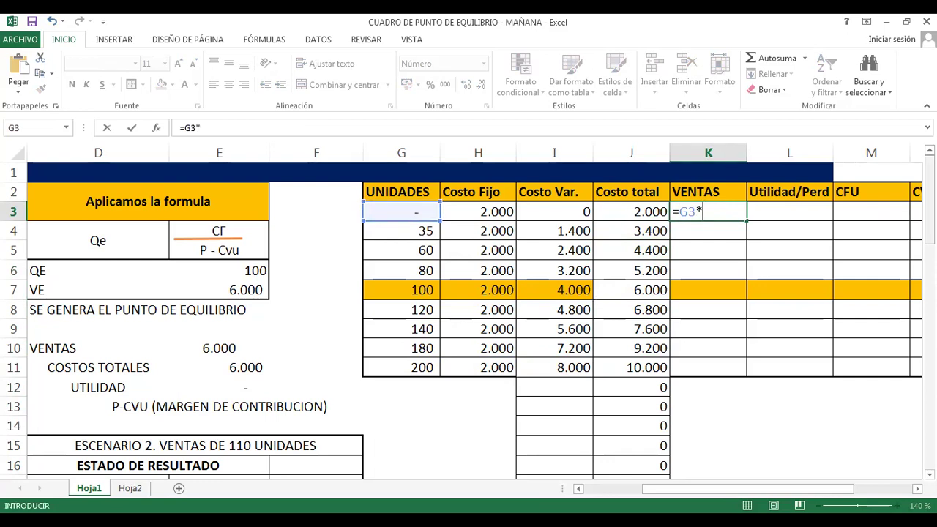
drag(765, 492, 705, 492)
click(280, 253)
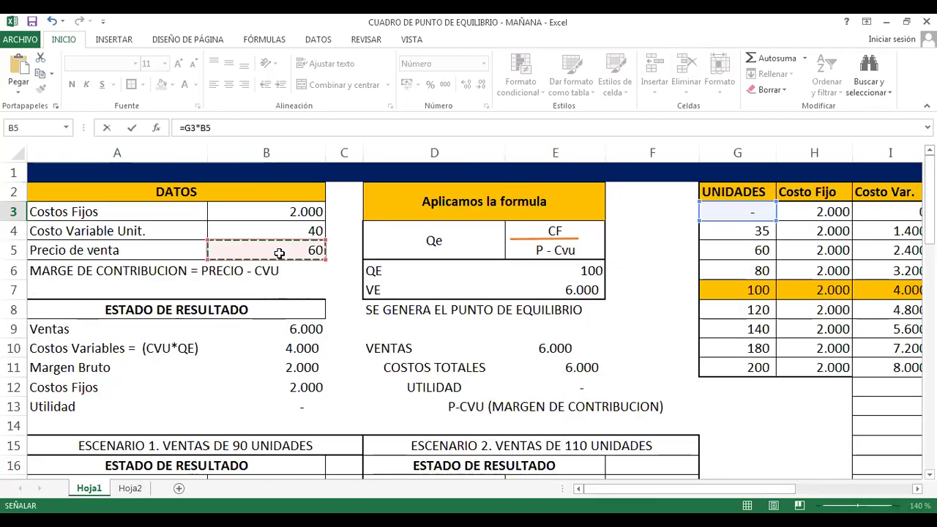
key(Return)
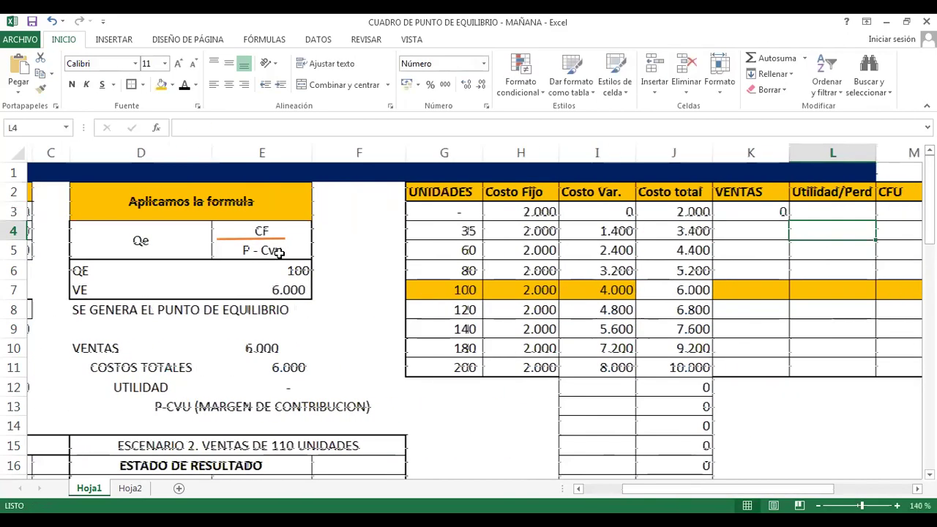
key(Up)
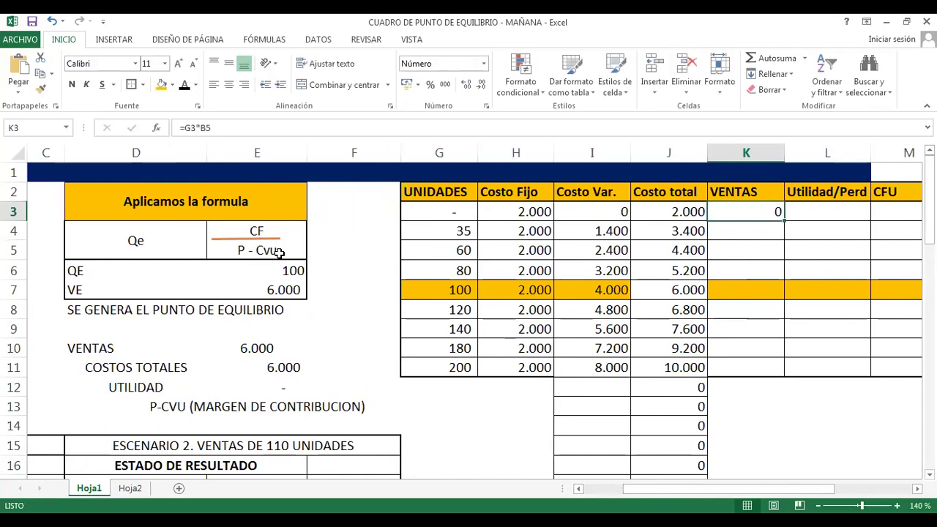
Calculate VENTAS for the 35 unit row in K4 with =G4*B5.
key(Down)
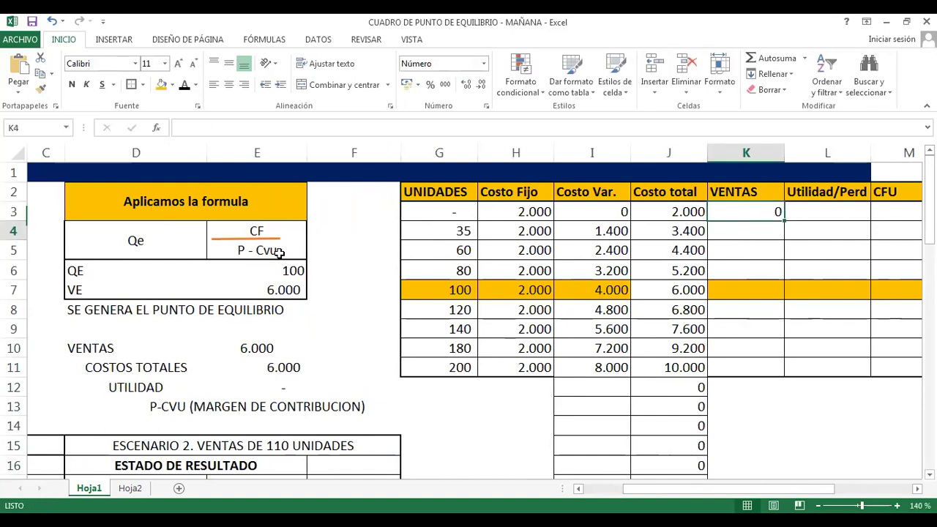
text(=)
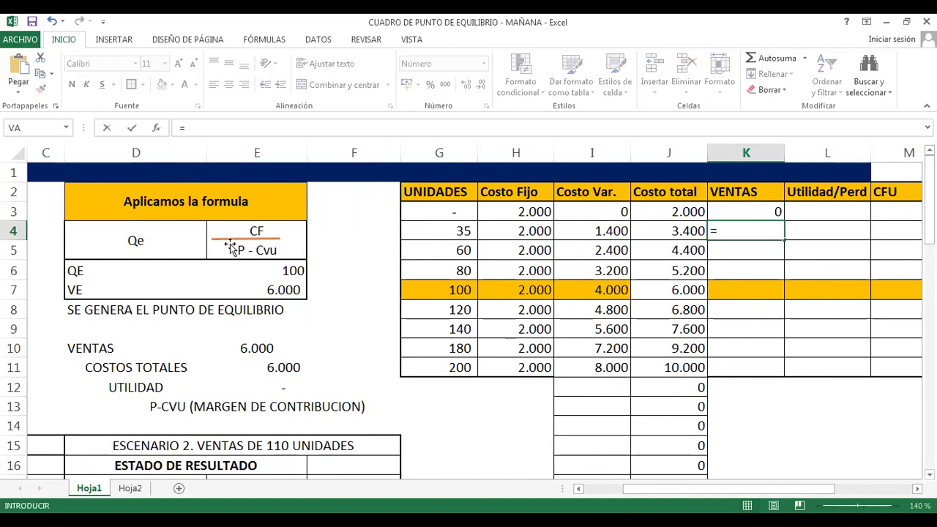
click(421, 229)
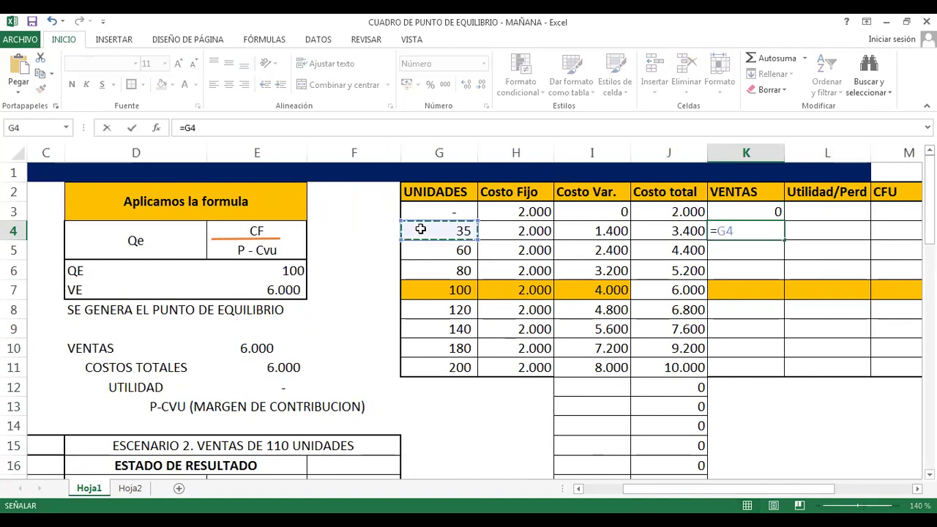
text(*)
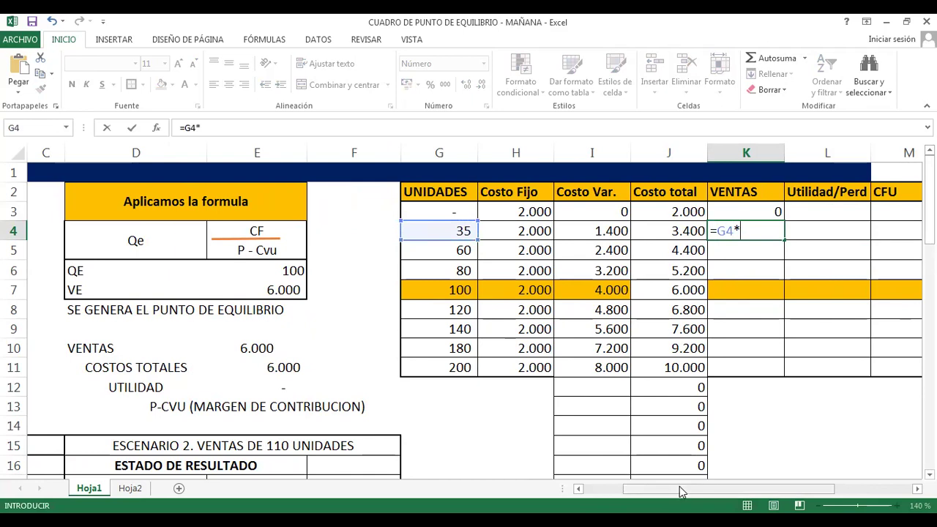
drag(680, 491, 635, 491)
click(266, 247)
key(ctrl+Return)
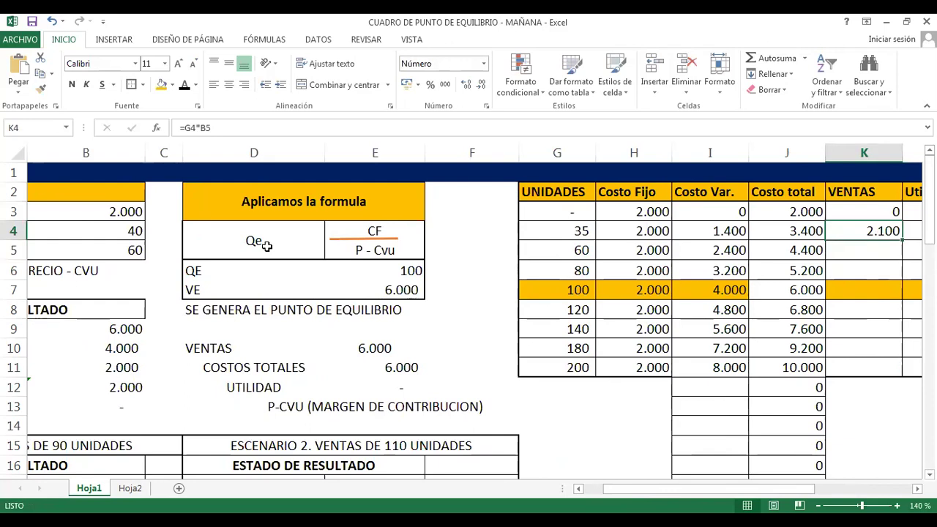
Review the 35 unit row from its VENTAS formula back through Costo total to UNIDADES.
key(Left)
key(Right)
key(Left)
key(Up)
key(Down)
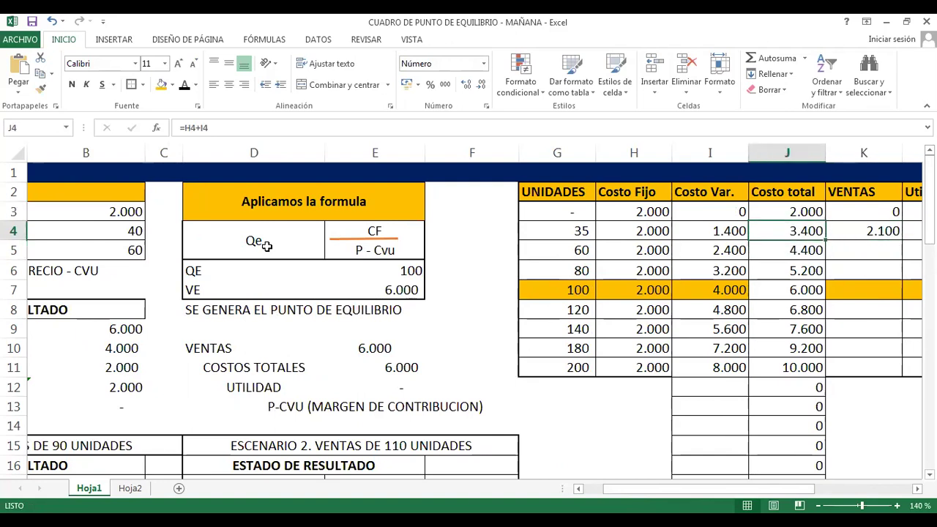
key(Left)
key(Left)
key(Left)
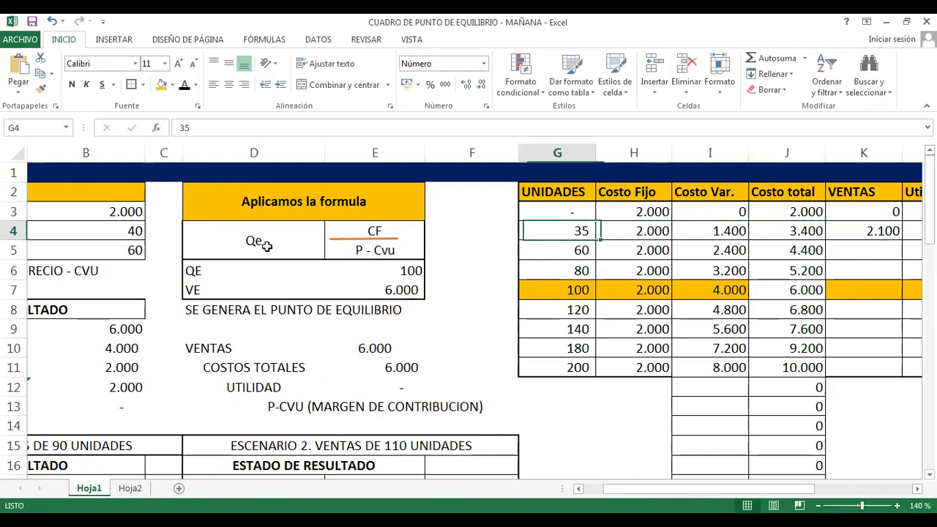
key(Right)
key(Right)
key(Right)
key(Right)
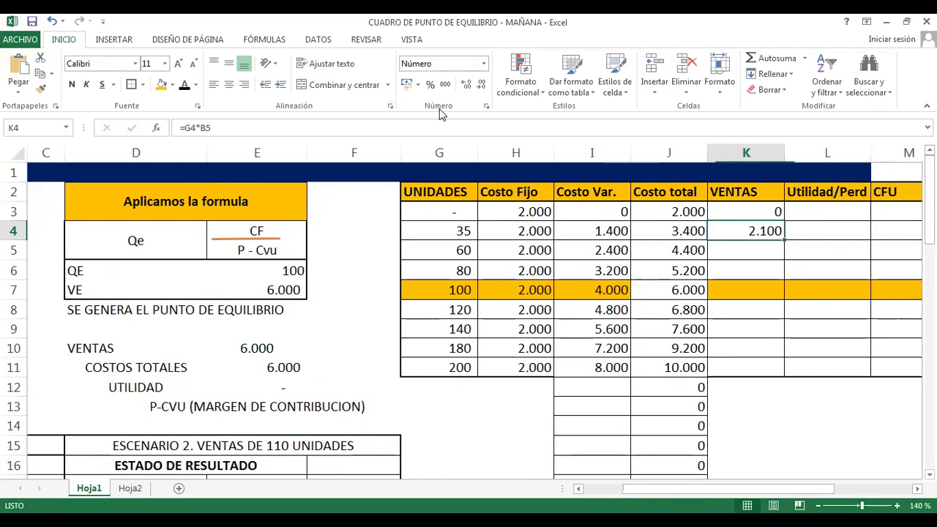
Calculate VENTAS for the 60 unit row in K5 with =G5*B5.
click(754, 250)
text(=)
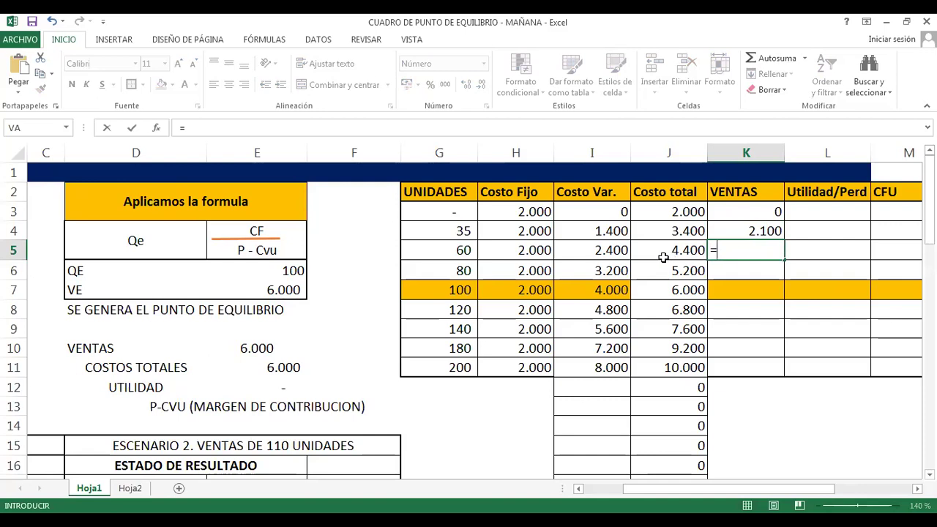
click(456, 253)
text(*)
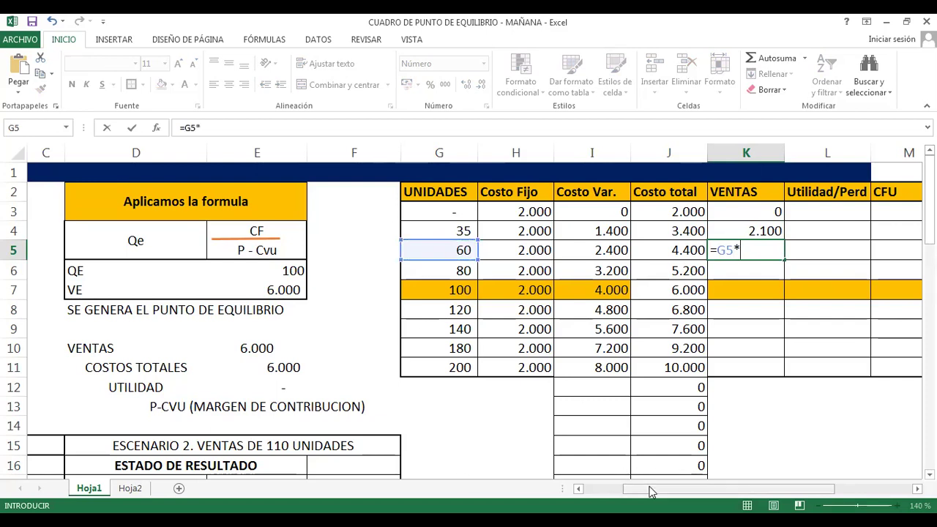
drag(650, 492, 611, 492)
click(262, 245)
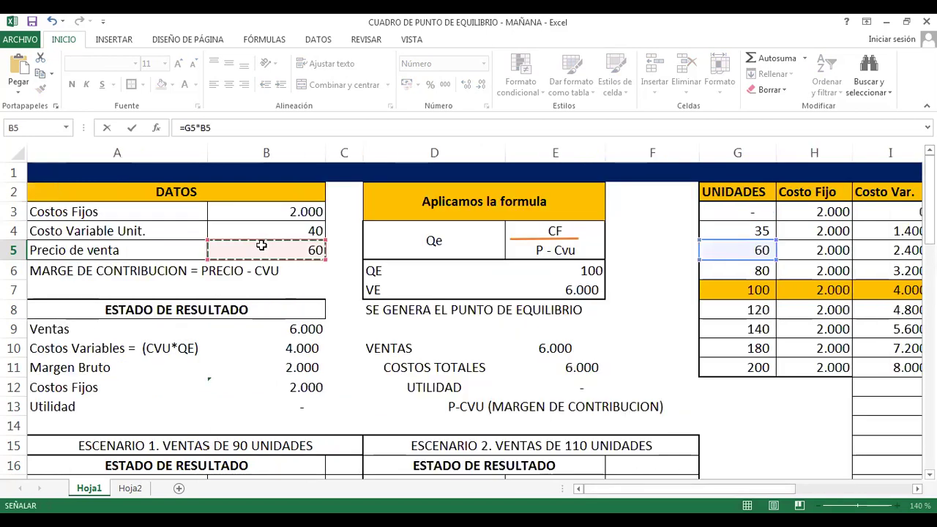
key(Return)
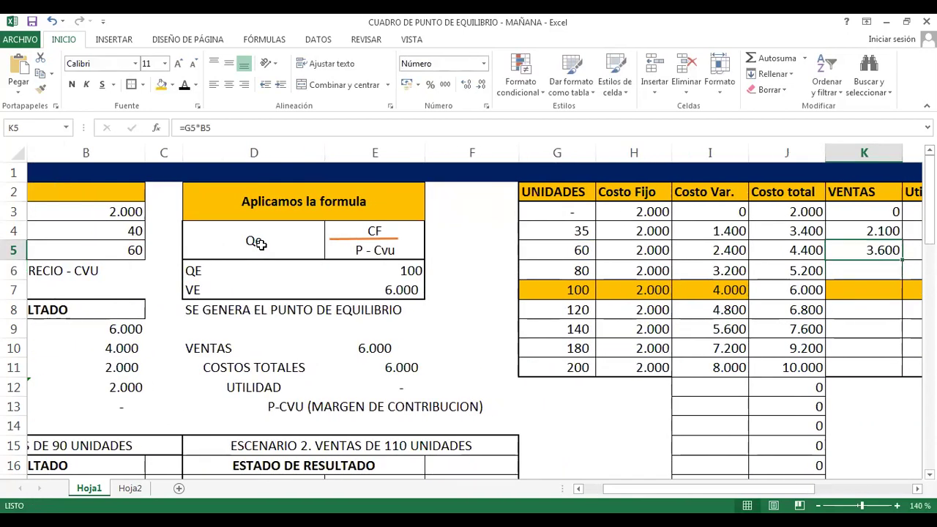
Calculate VENTAS for the 80 unit row in K6 with =G6*B5.
key(Down)
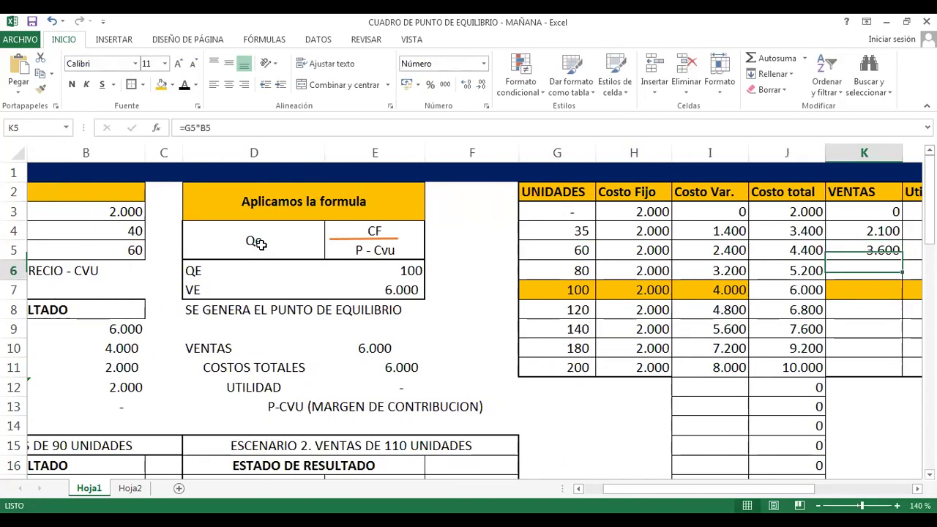
text(=)
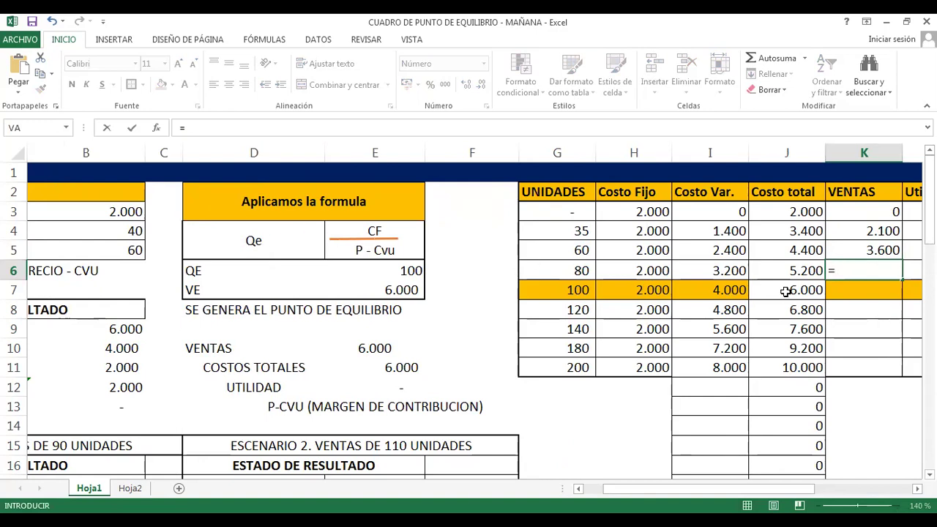
click(556, 270)
text(*)
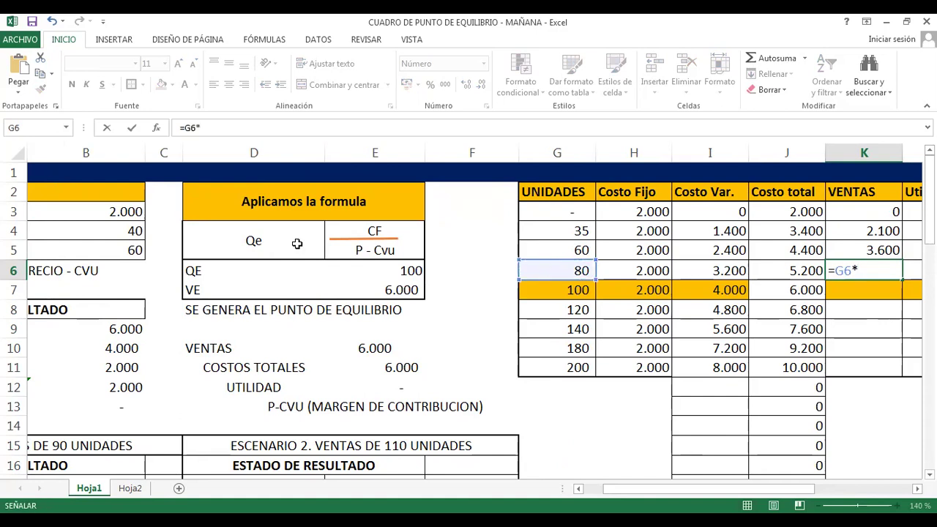
click(128, 251)
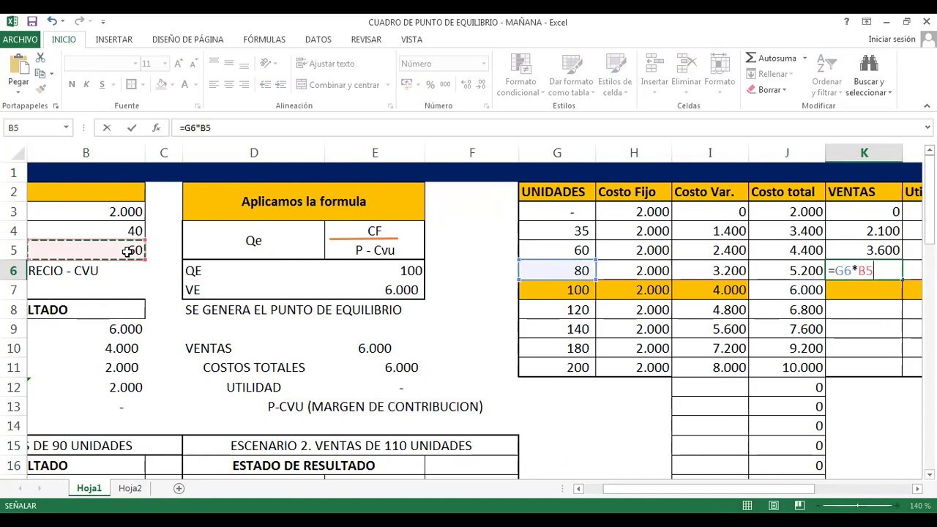
key(Return)
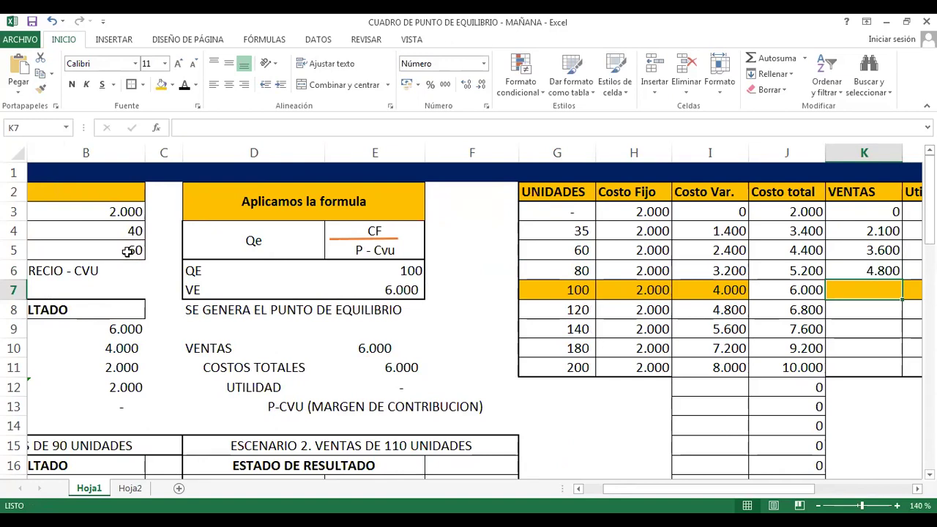
Calculate VENTAS for the 100 unit row in K7 with =G7*B5.
text(=)
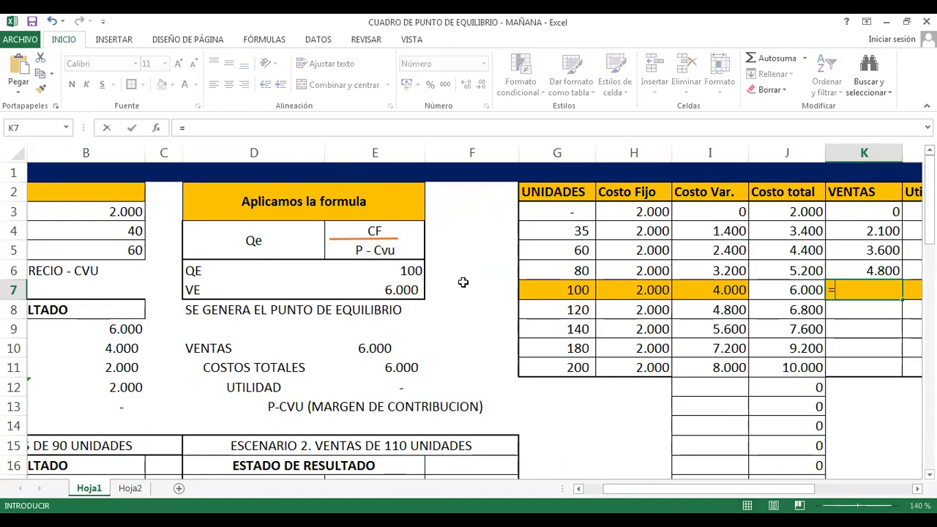
click(560, 297)
text(*)
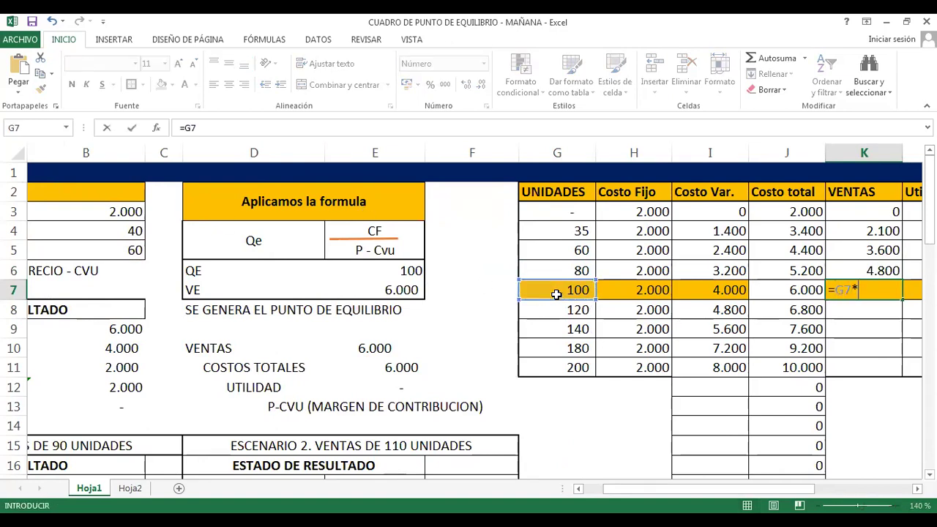
click(83, 249)
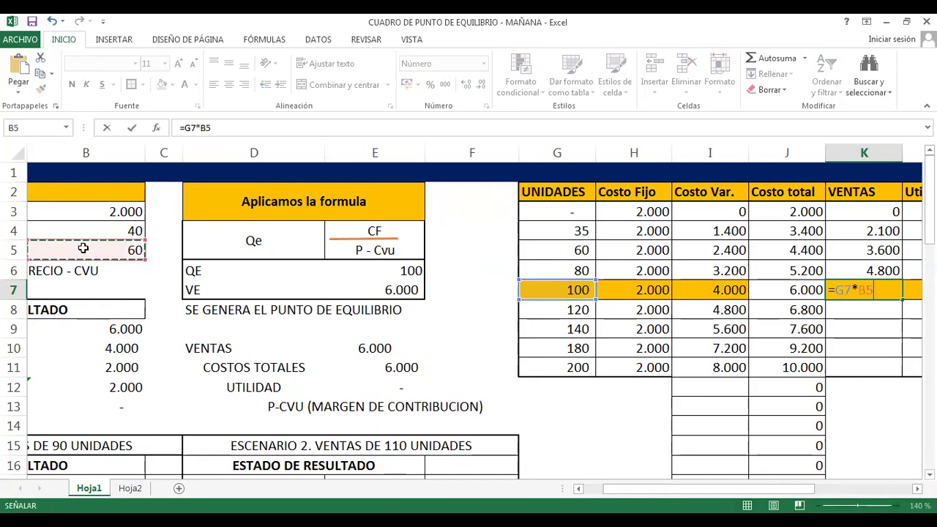
key(Return)
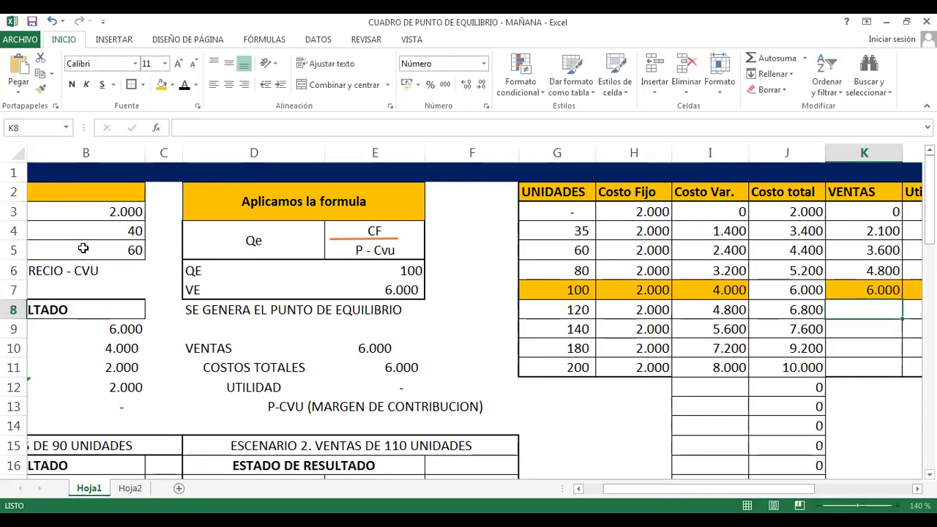
Fill the Costo total and VENTAS cells of the 100 unit row, J7:K7, with light green.
key(Up)
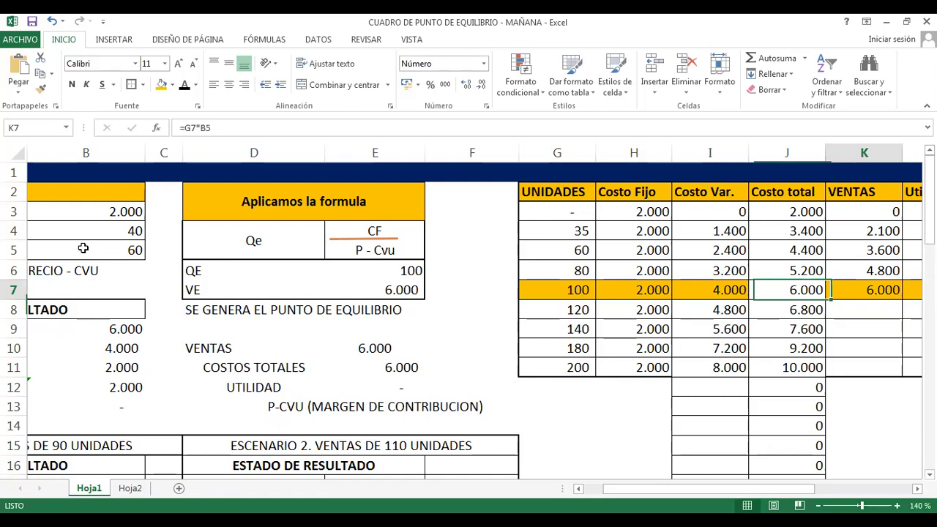
key(Left)
key(shift+Right)
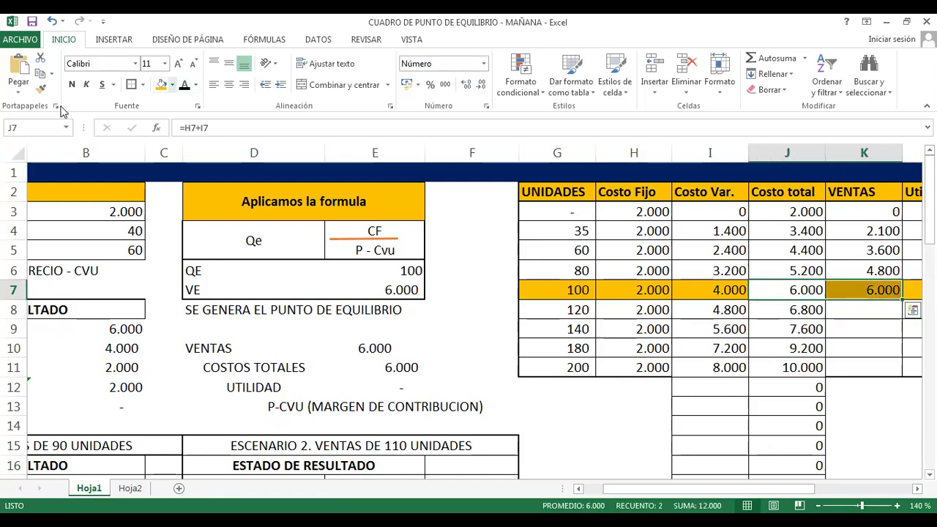
click(172, 84)
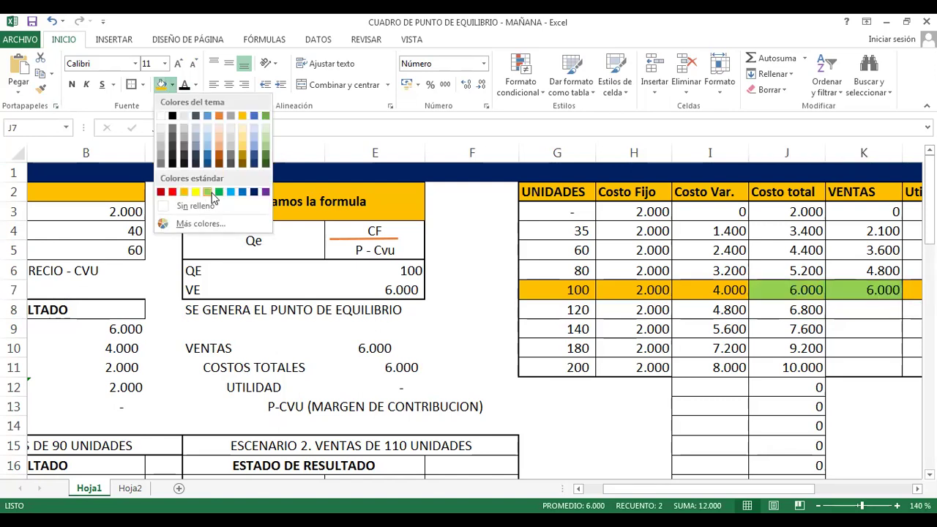
click(784, 286)
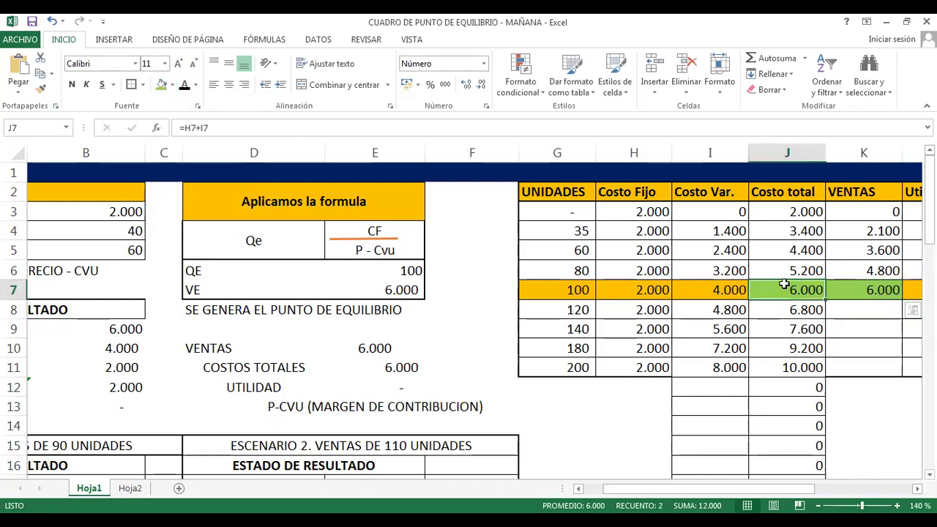
click(858, 291)
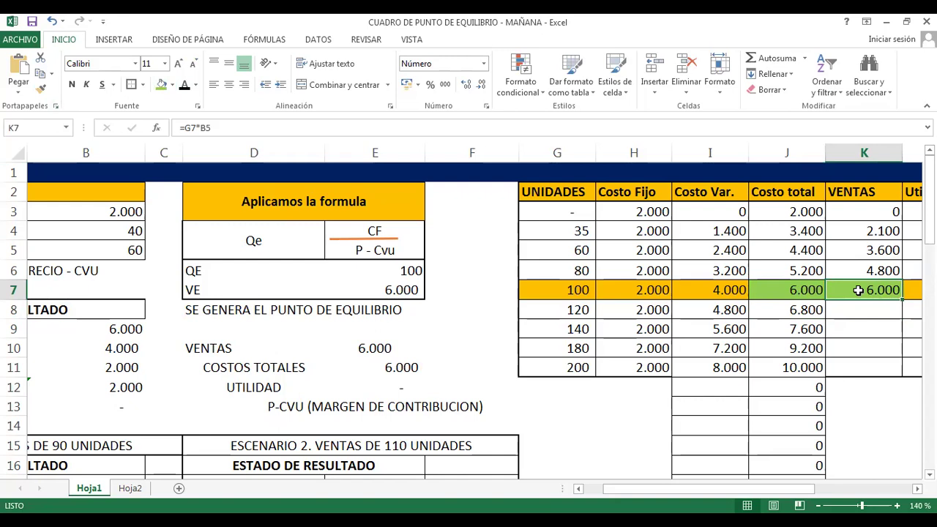
drag(858, 291, 803, 291)
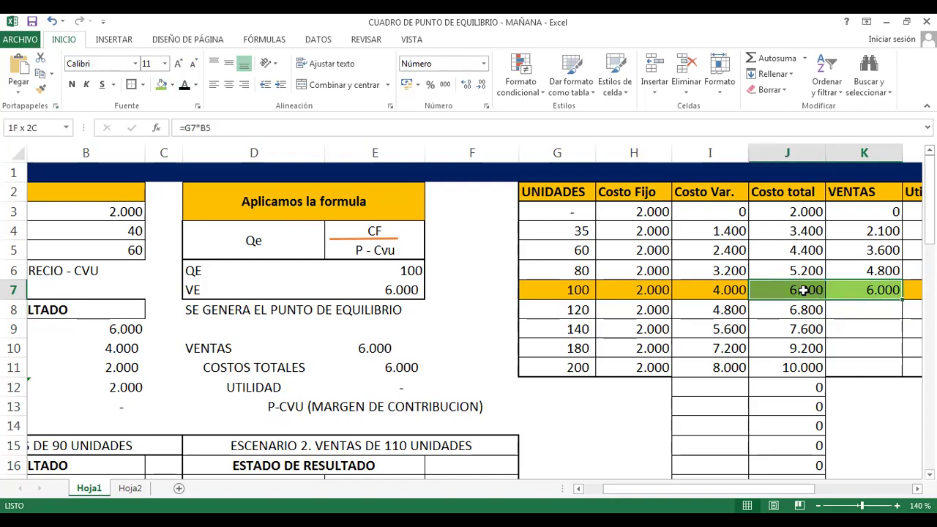
Calculate VENTAS for the 120 unit row in K8 with =G8*B5.
click(855, 312)
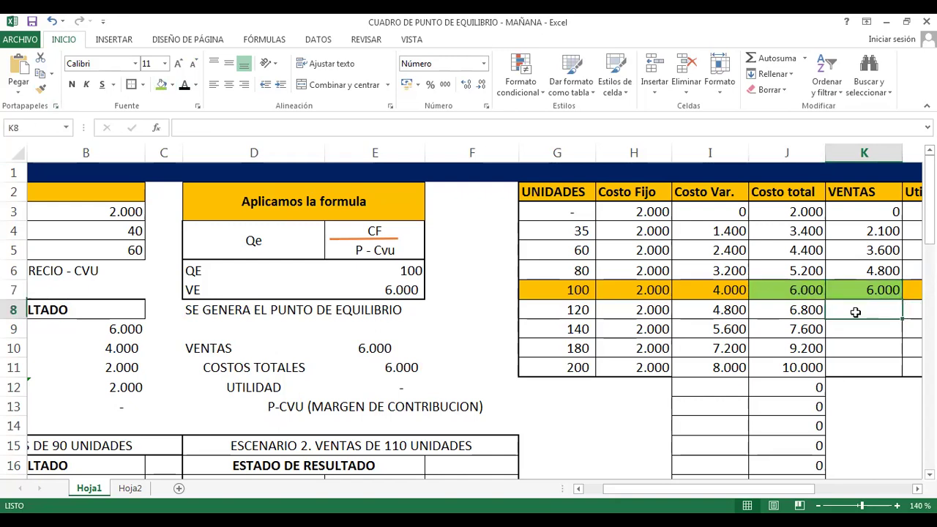
text(=)
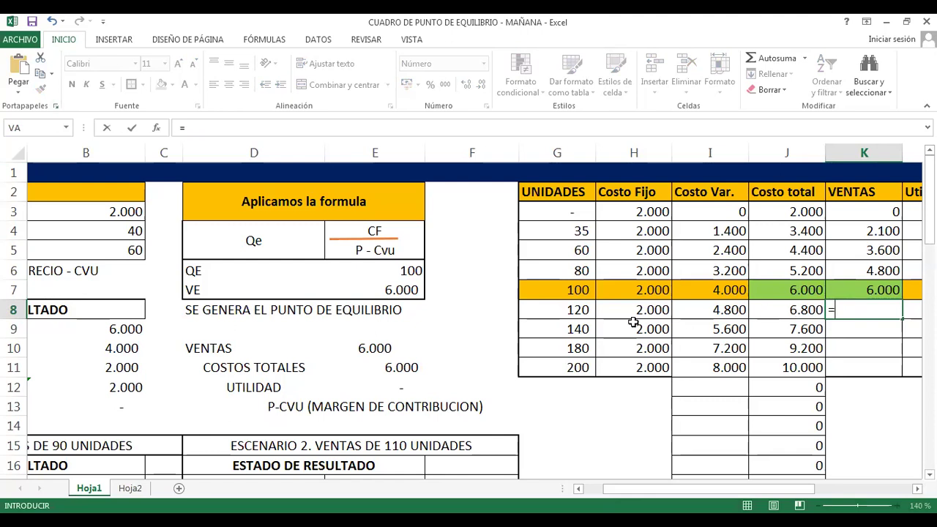
click(576, 310)
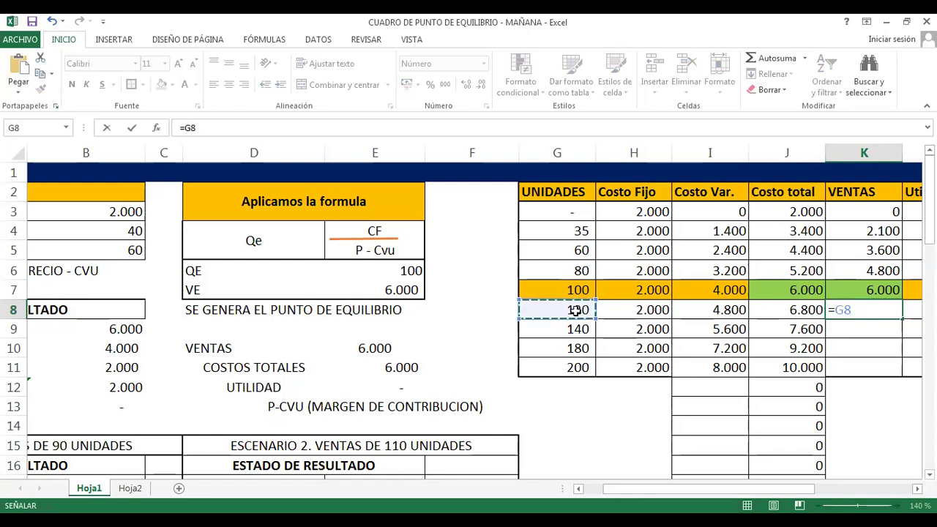
text(*)
click(116, 252)
key(Return)
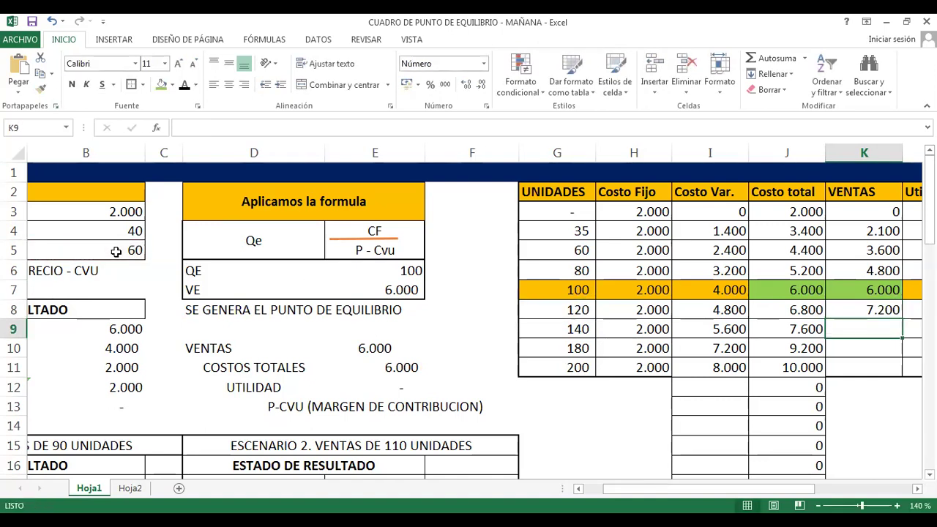
Calculate VENTAS for the 140 unit row in K9 with =G9*$B$5, locking the price cell as an absolute reference.
text(=)
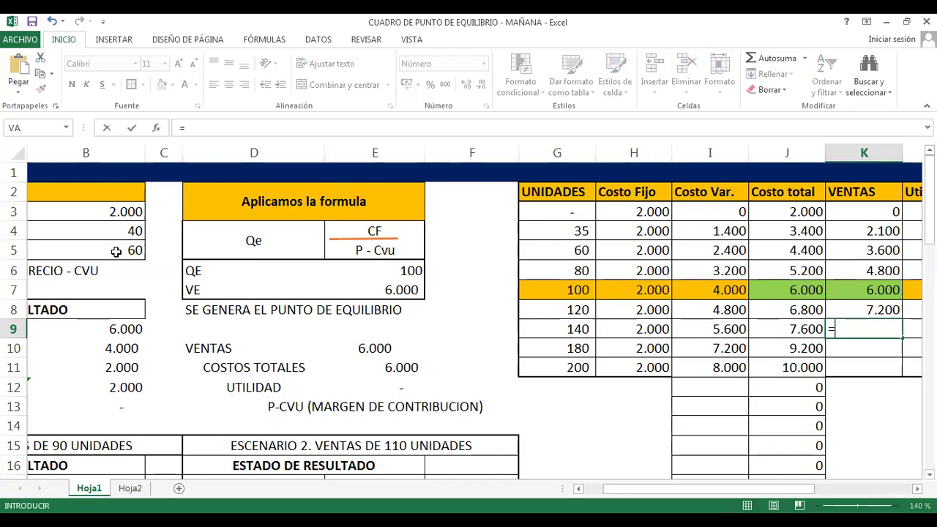
click(564, 331)
text(*)
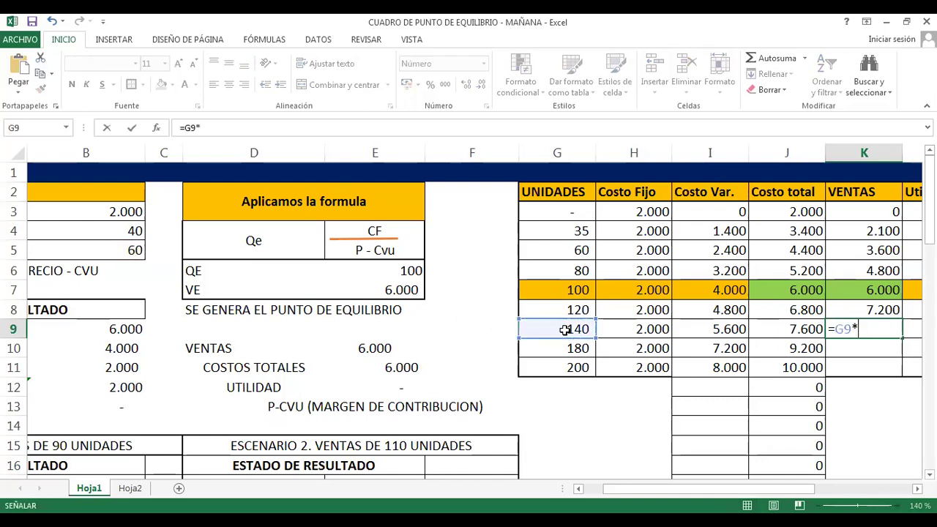
click(114, 250)
key(F2)
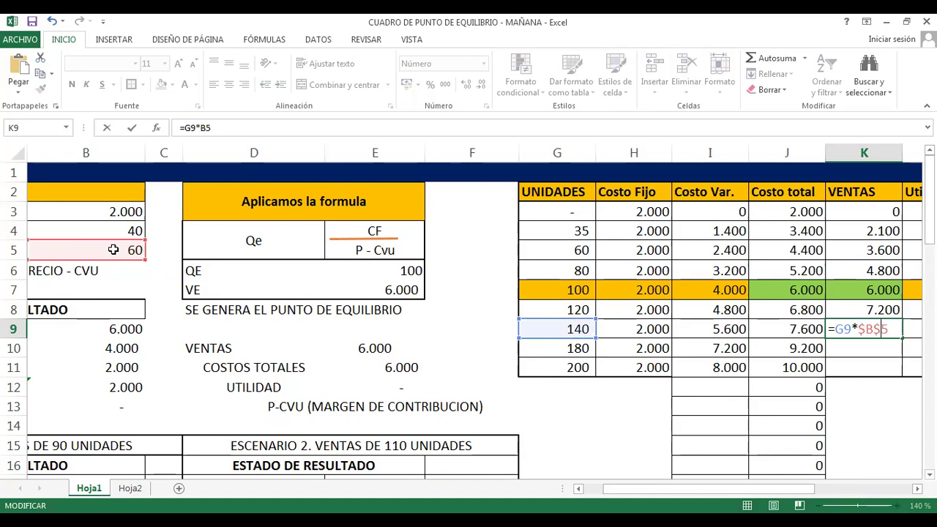
key(ctrl+Return)
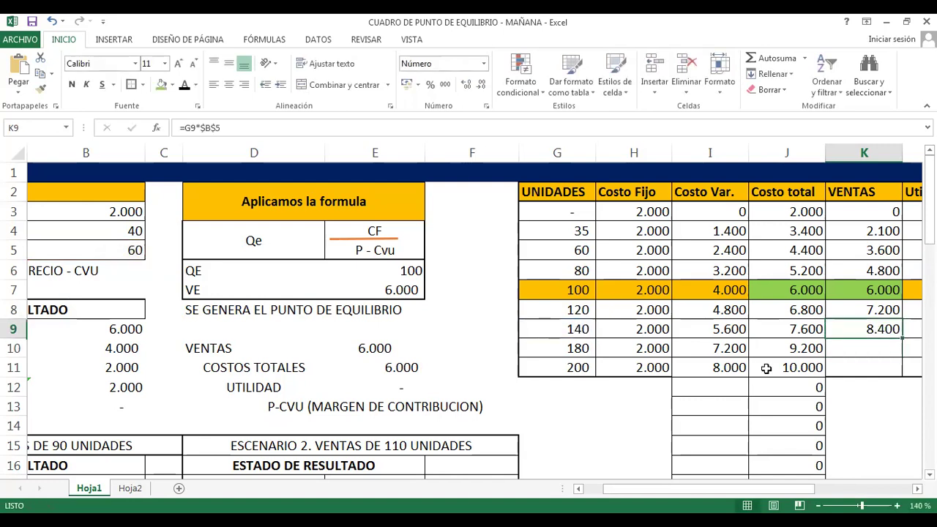
Copy the K9 VENTAS formula down to the 180 and 200 unit rows, K10:K11, and check the formula in K11.
drag(903, 338, 902, 376)
click(881, 370)
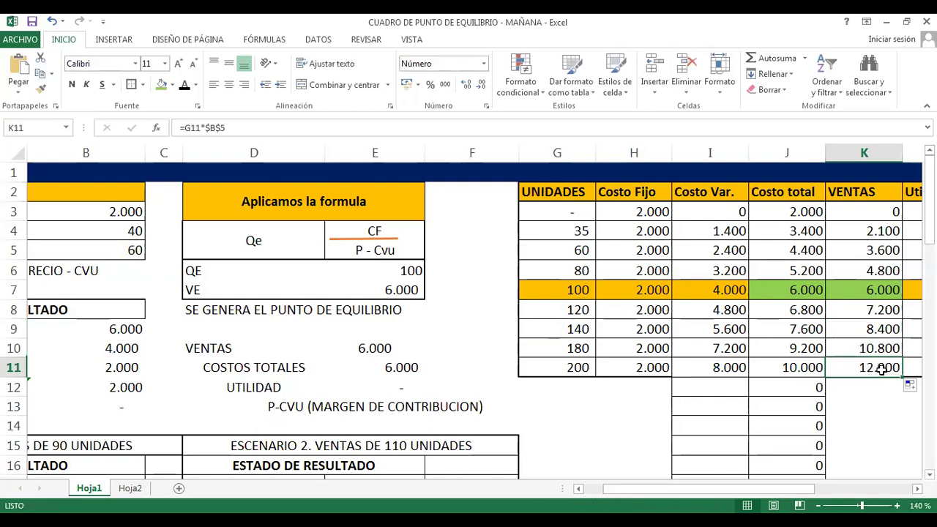
double_click(882, 370)
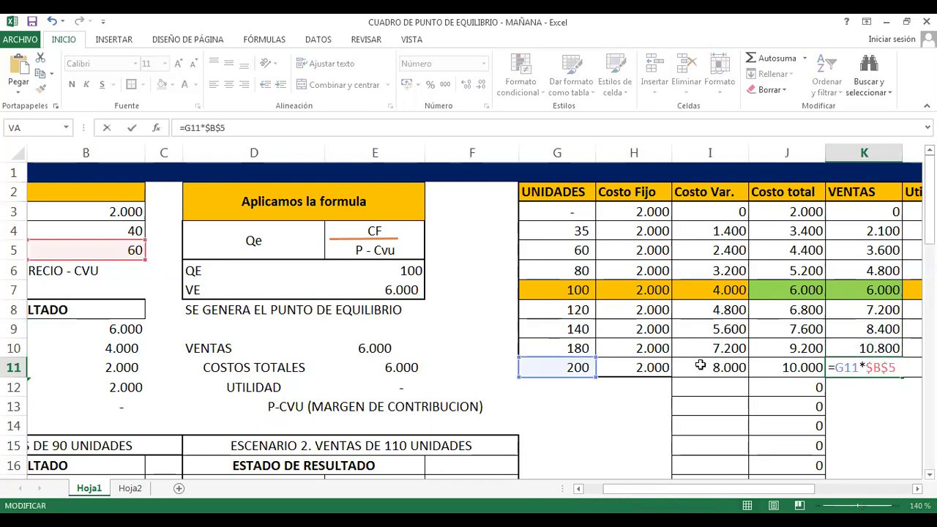
key(Escape)
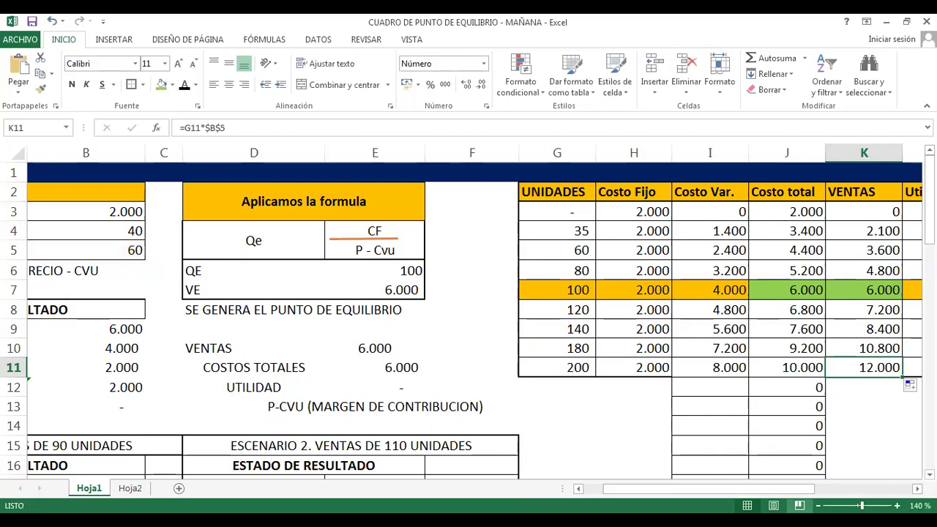
Calculate Utilidad/Perd for the zero unit row in L3 with =K3-J3 and review its VENTAS and Costo total cells.
drag(779, 491, 855, 490)
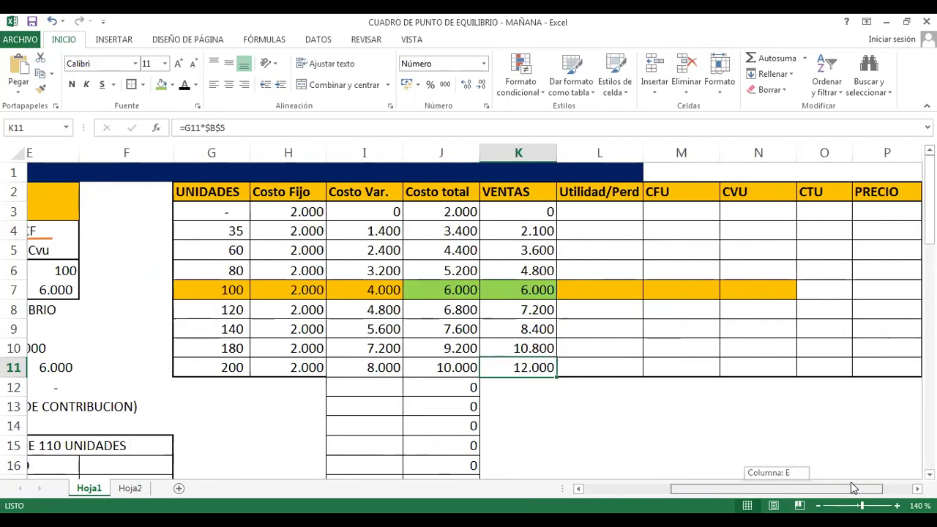
click(541, 216)
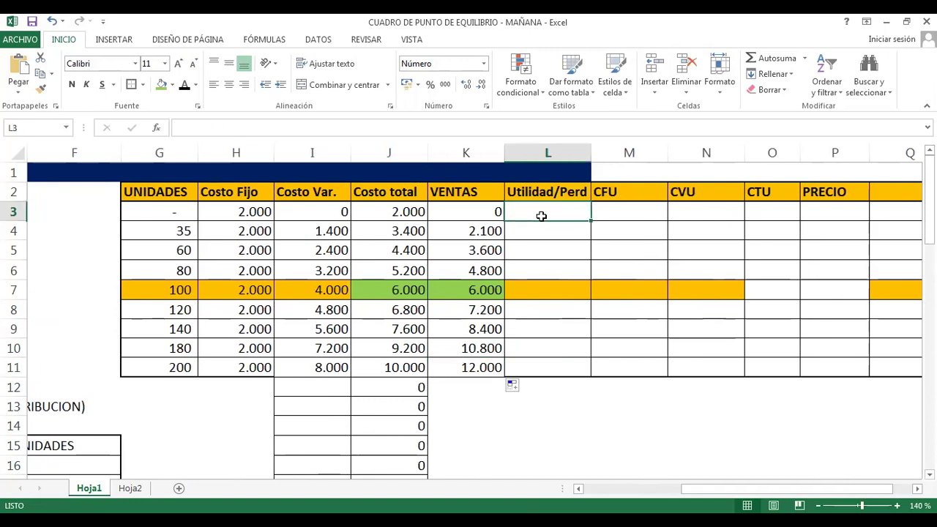
text(=)
click(465, 211)
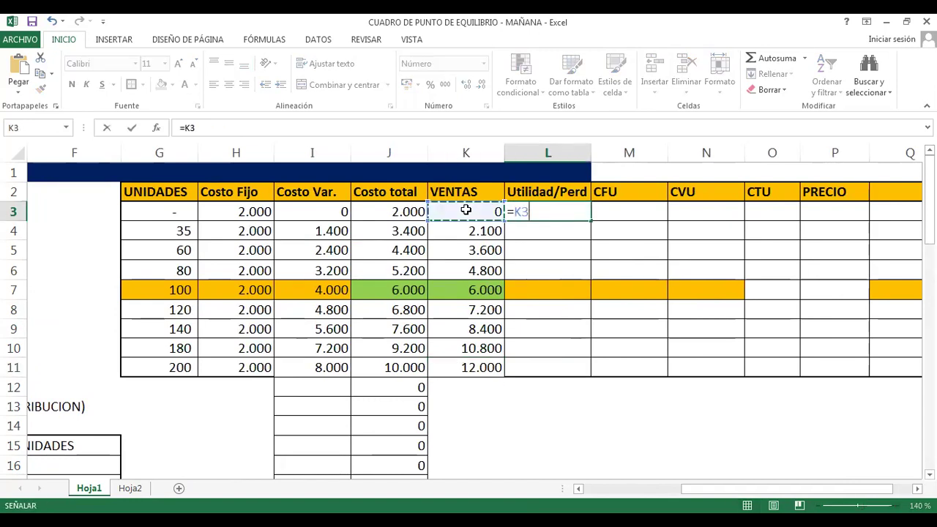
text(-)
click(391, 211)
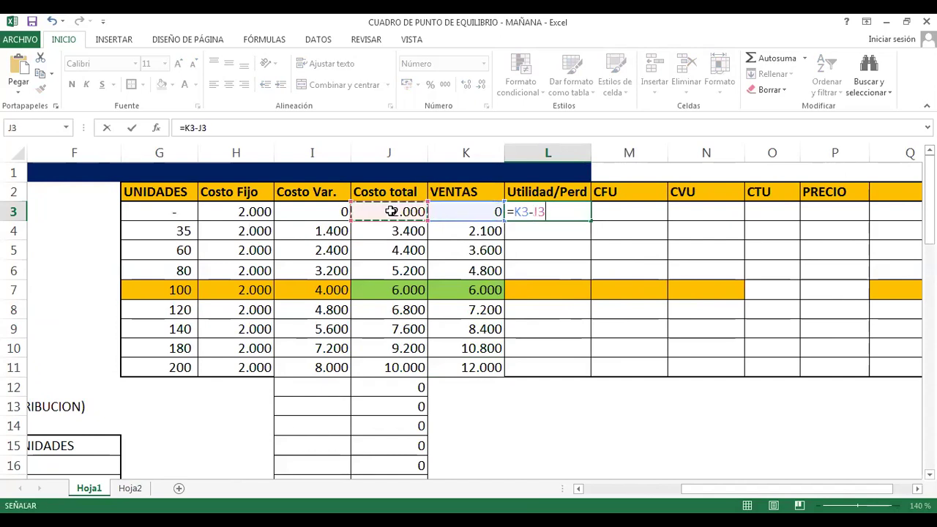
key(Return)
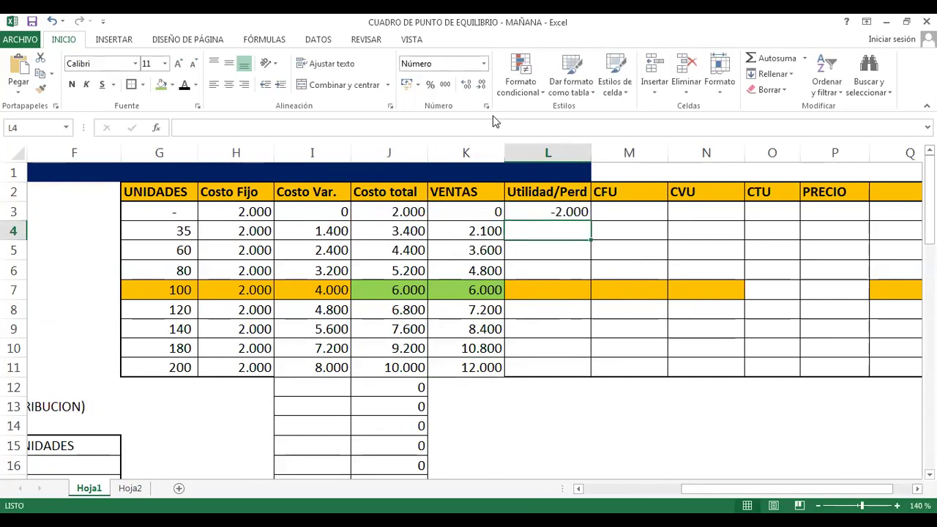
click(555, 212)
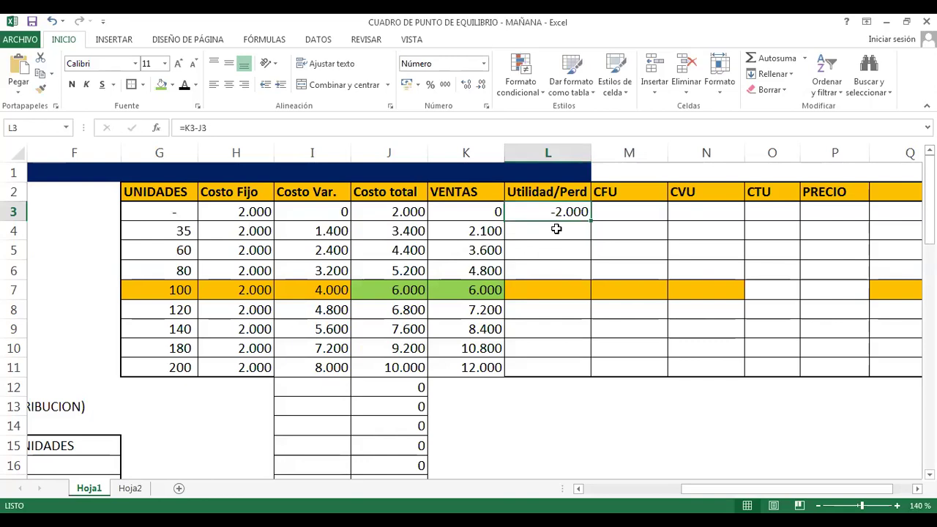
click(480, 212)
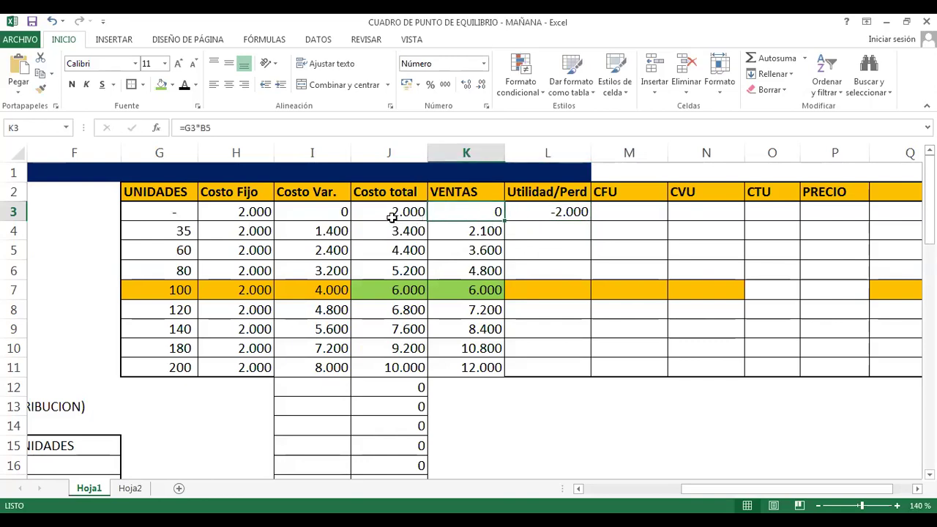
click(388, 213)
Calculate Utilidad/Perd for the 35 unit row in L4 with =K4-J4.
click(565, 232)
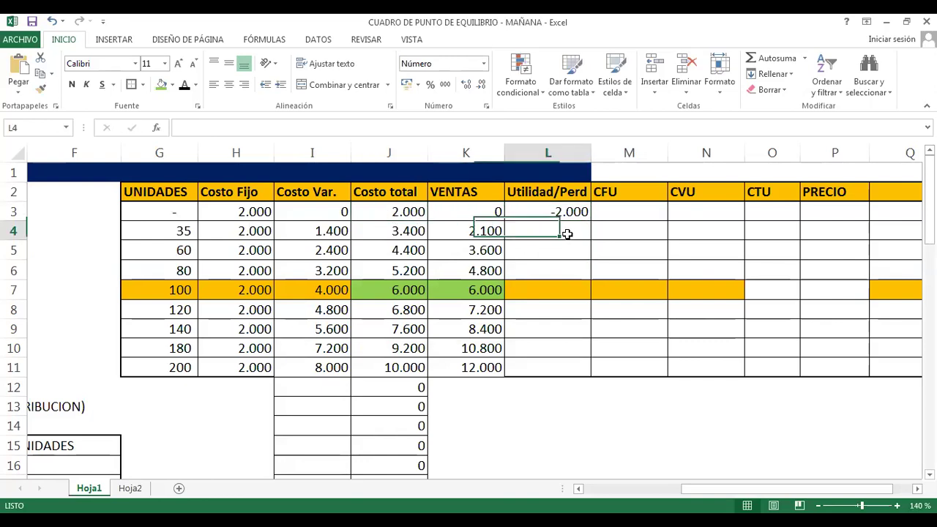
text(=)
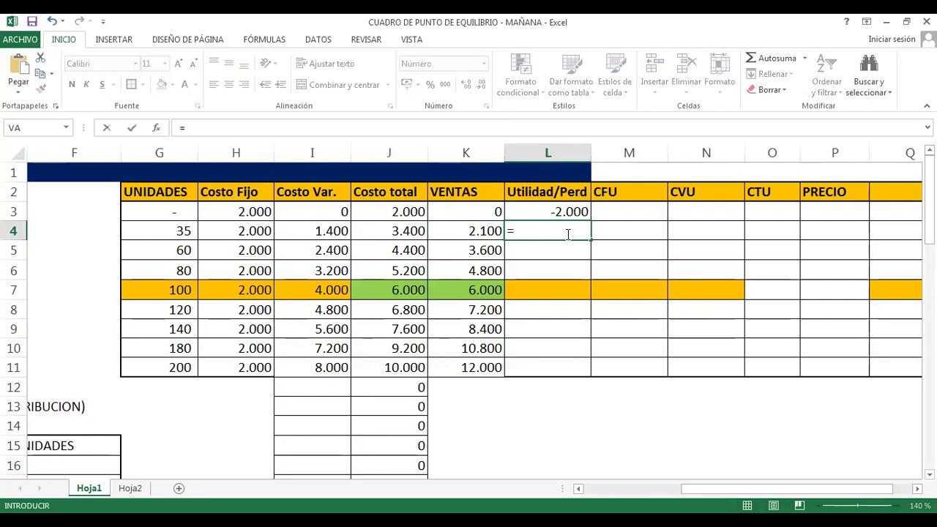
click(481, 232)
text(-)
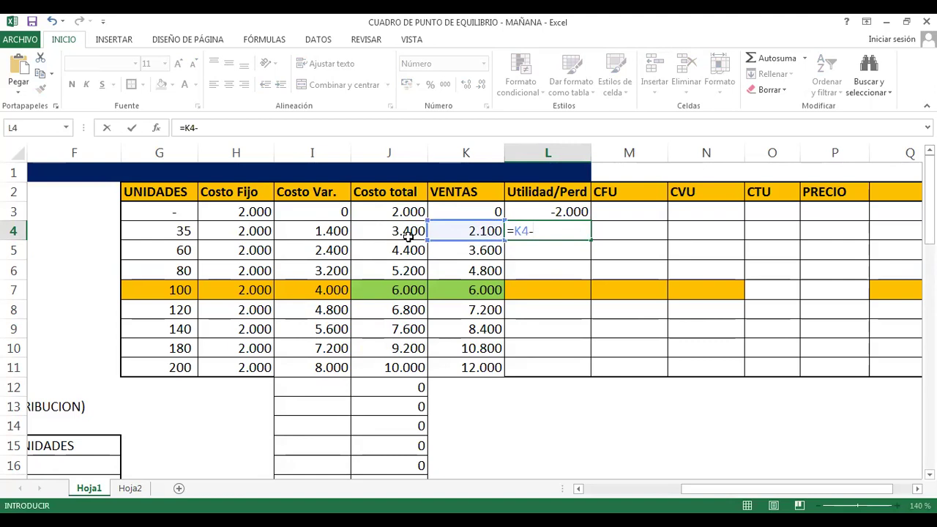
click(386, 234)
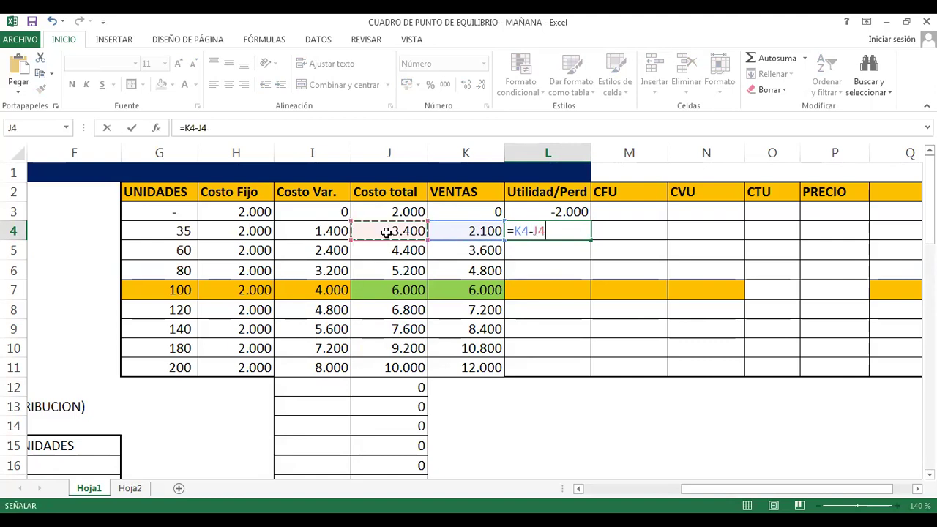
key(Return)
key(Up)
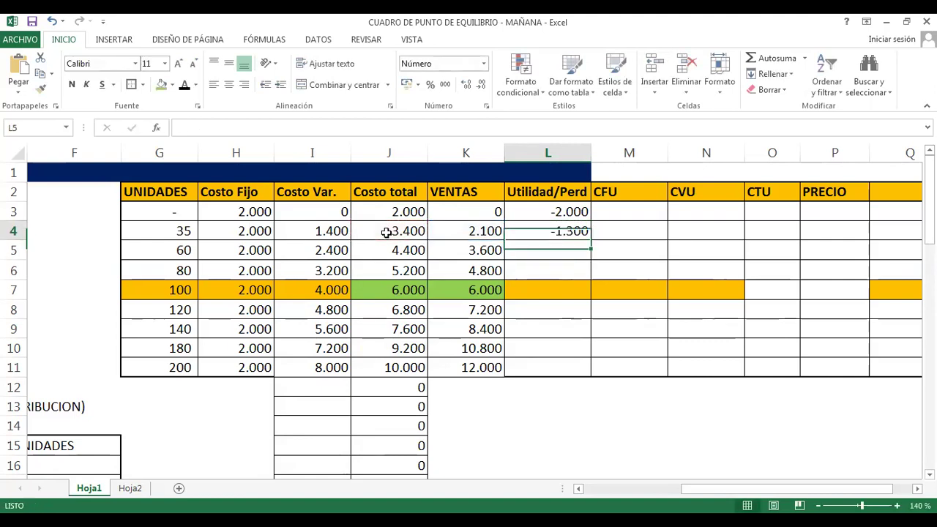
key(Down)
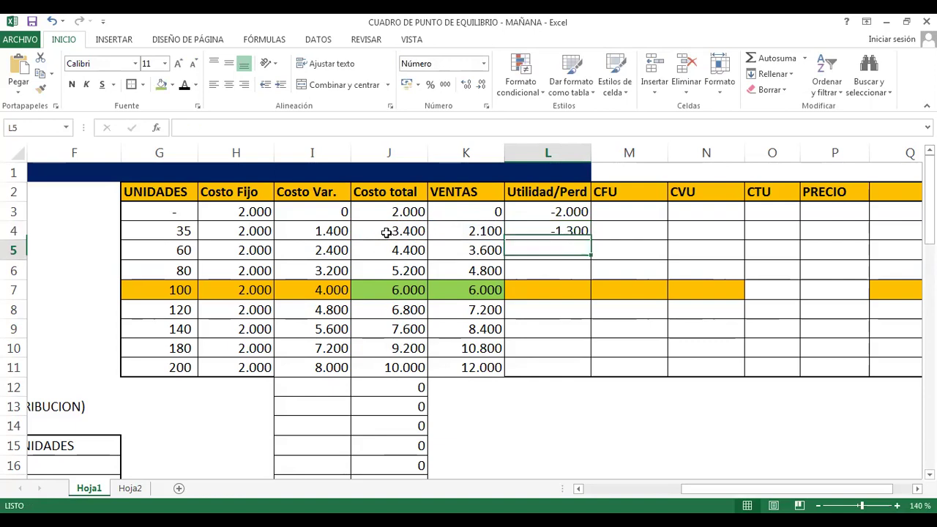
Enter the Utilidad/Perd formula for the 60 unit row in L5, starting with =K5-.
text(=)
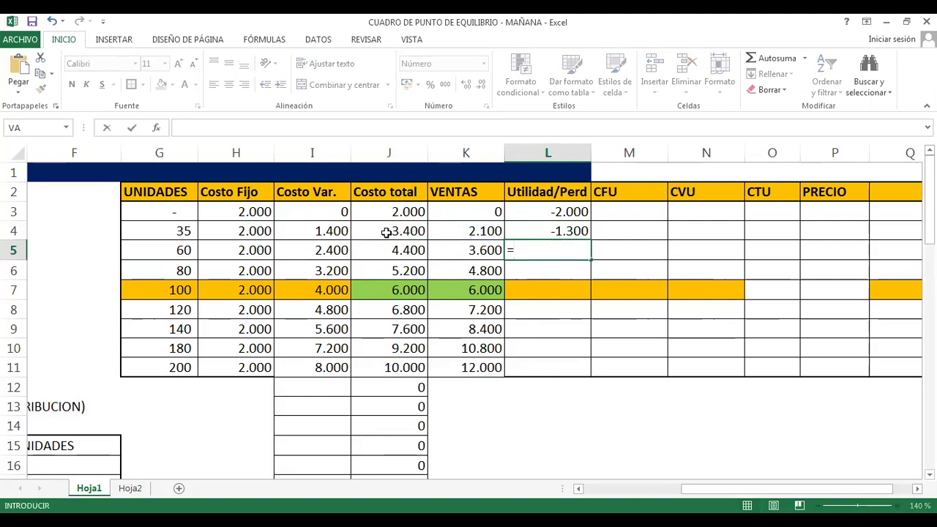
click(465, 252)
text(-)
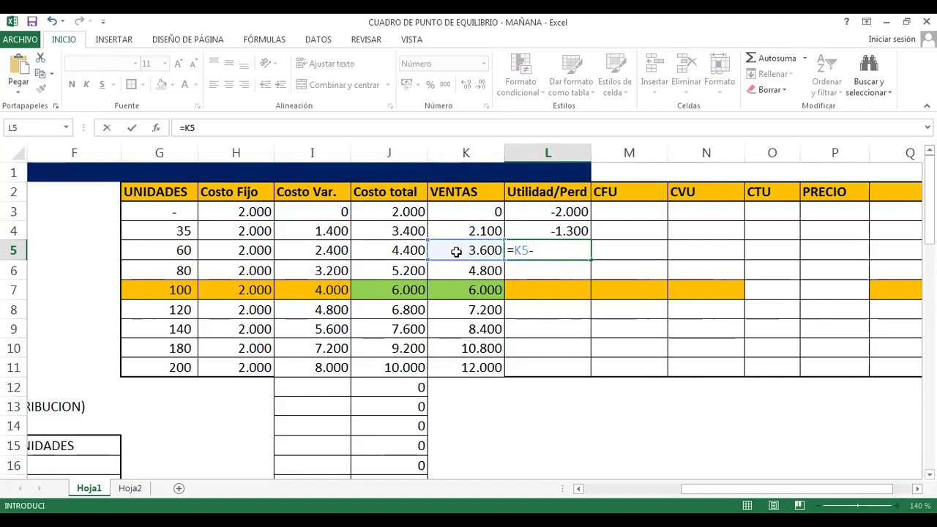
Complete the Utilidad/Perd formula =K5-J5 in L5 and enter =K6-J6 in L6.
click(383, 250)
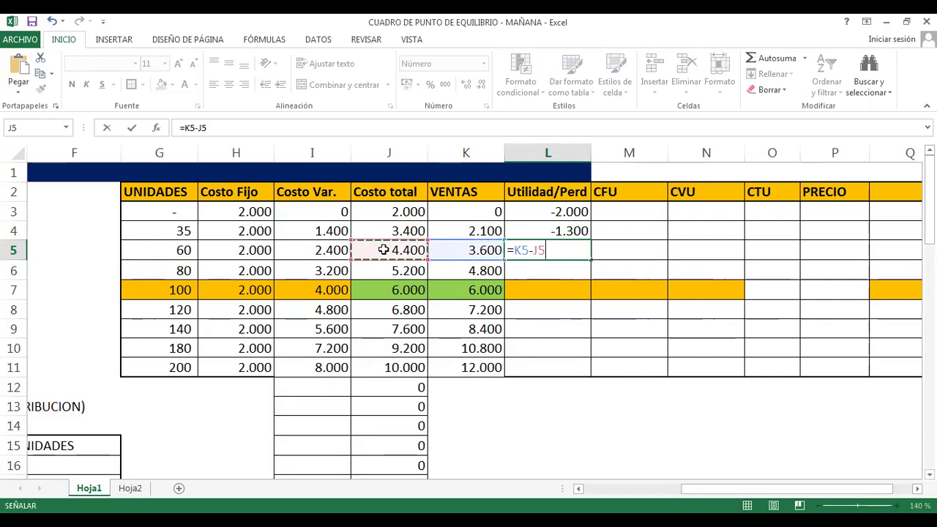
key(Return)
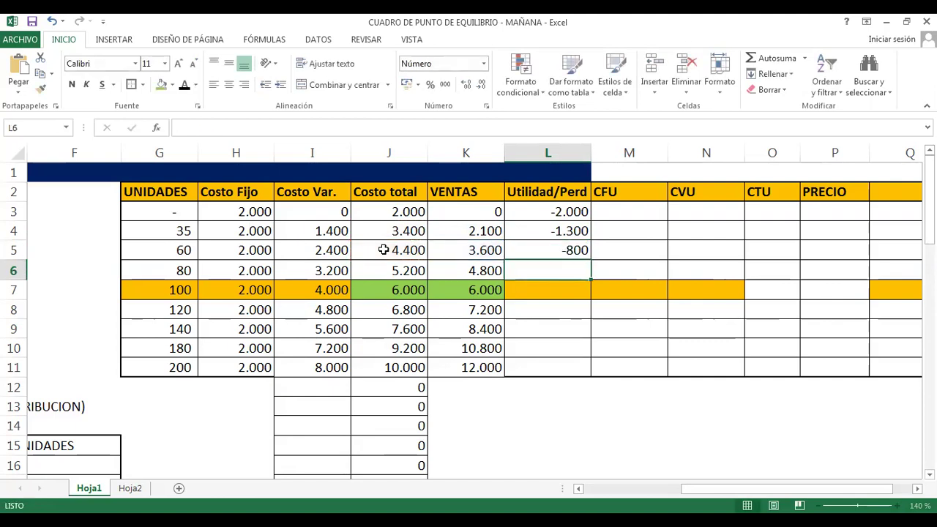
text(=)
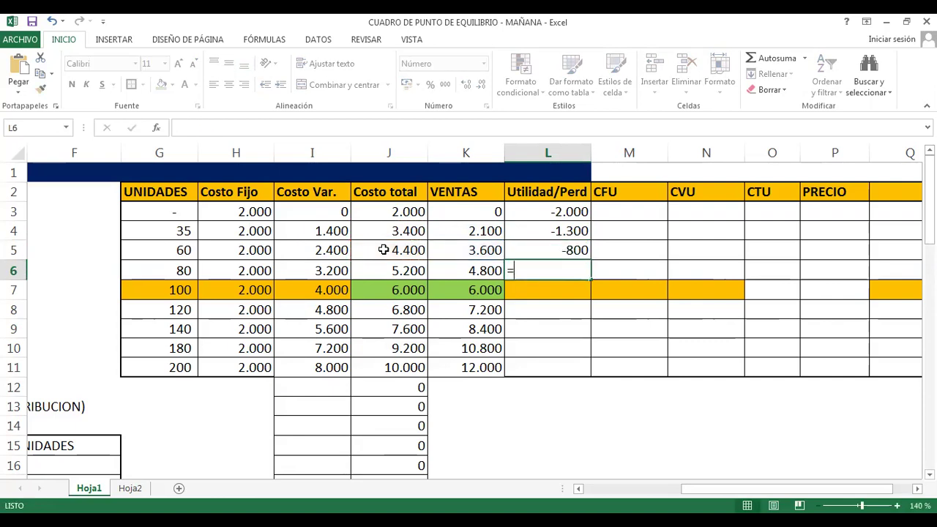
click(479, 272)
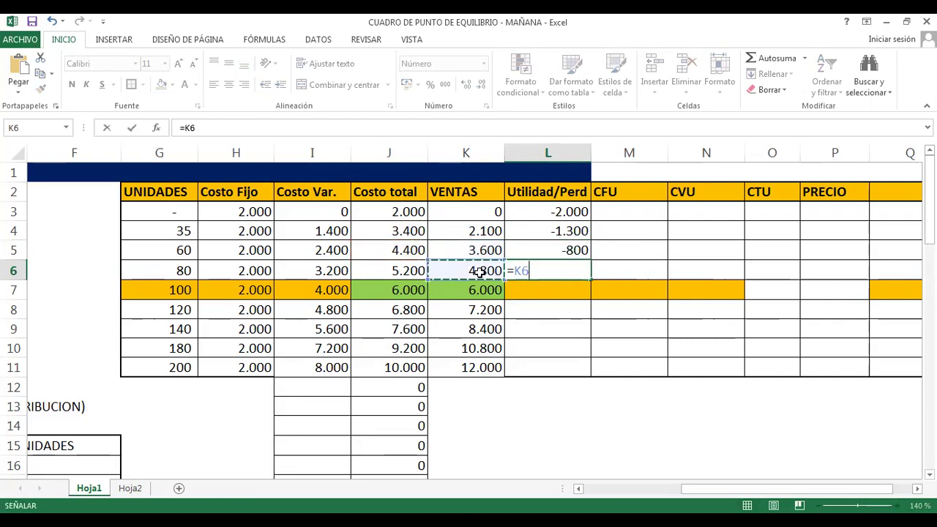
text(-)
click(410, 270)
key(Return)
key(Up)
key(Down)
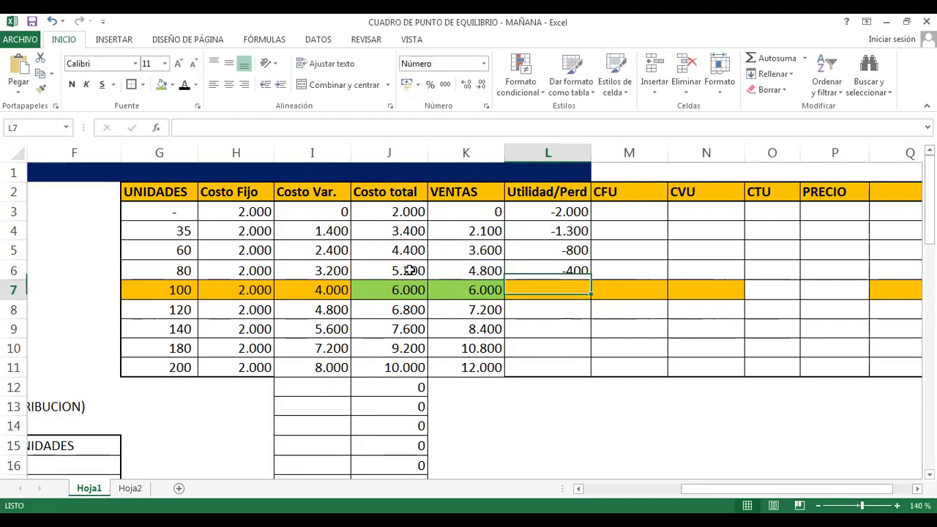
Enter the formula =K7-J7 in L7 to subtract total cost from sales for the 100-unit row.
text(=)
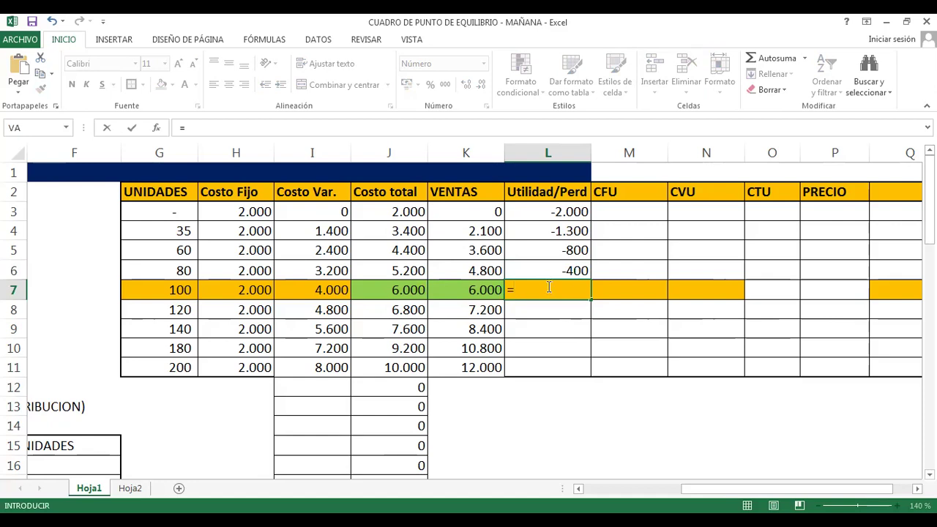
click(480, 290)
text(-)
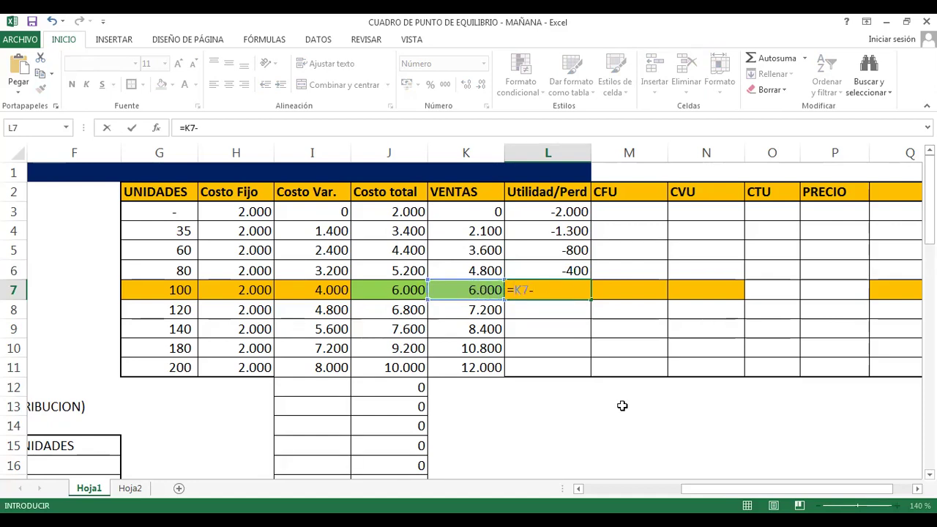
click(377, 290)
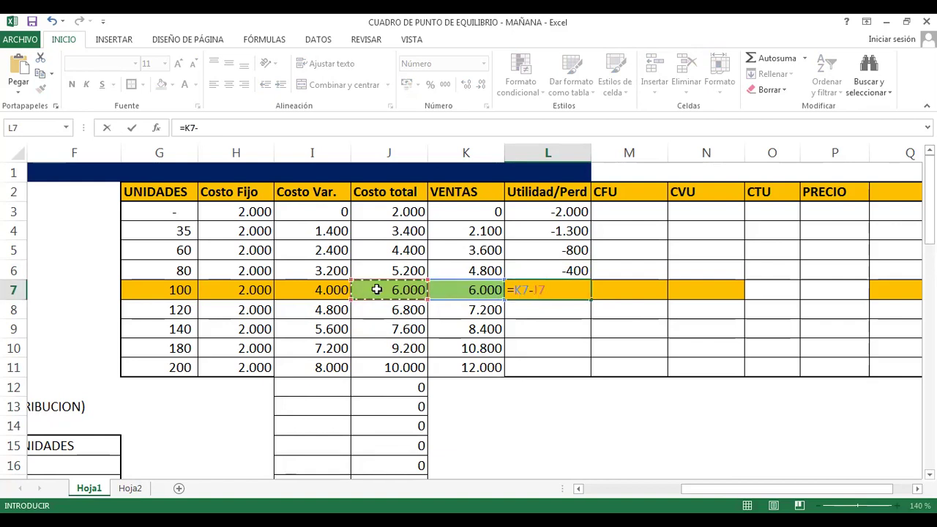
key(Return)
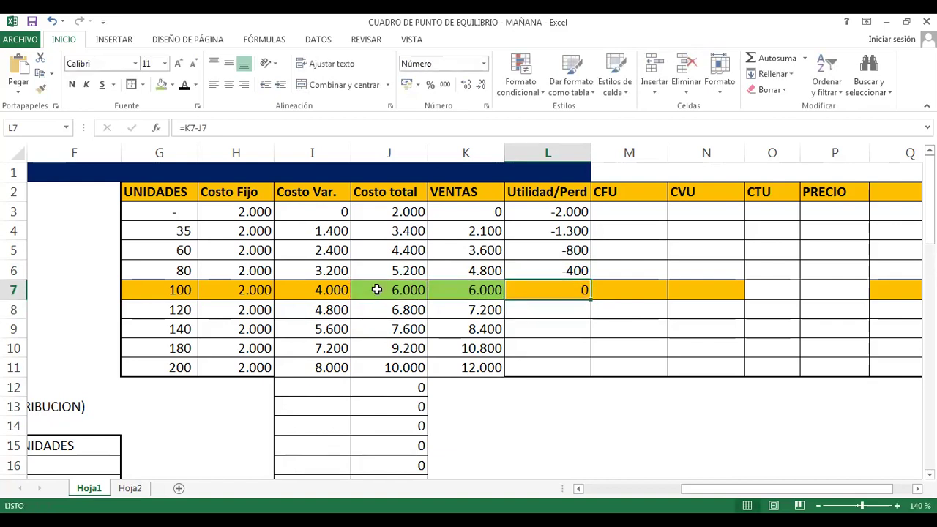
key(Down)
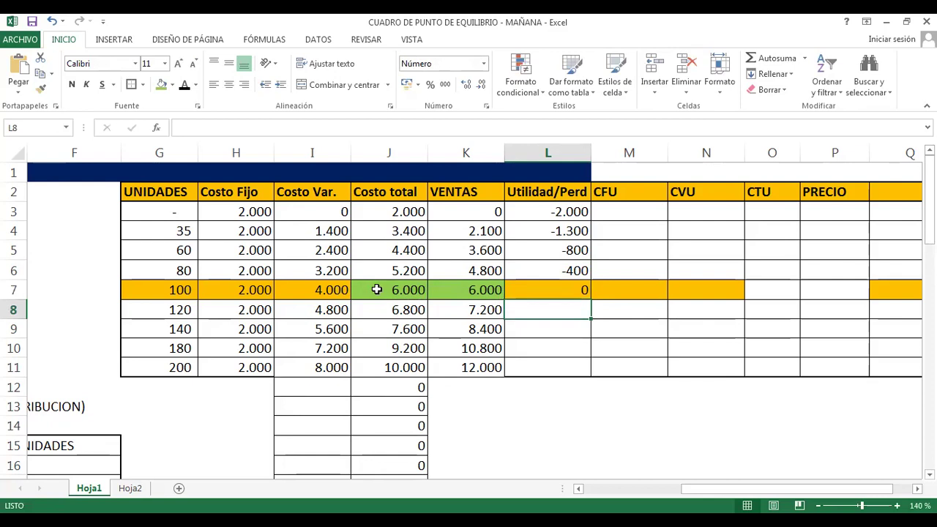
Calculate Utilidad/Perd in L8 with the formula =K8-J8.
text(=)
click(480, 312)
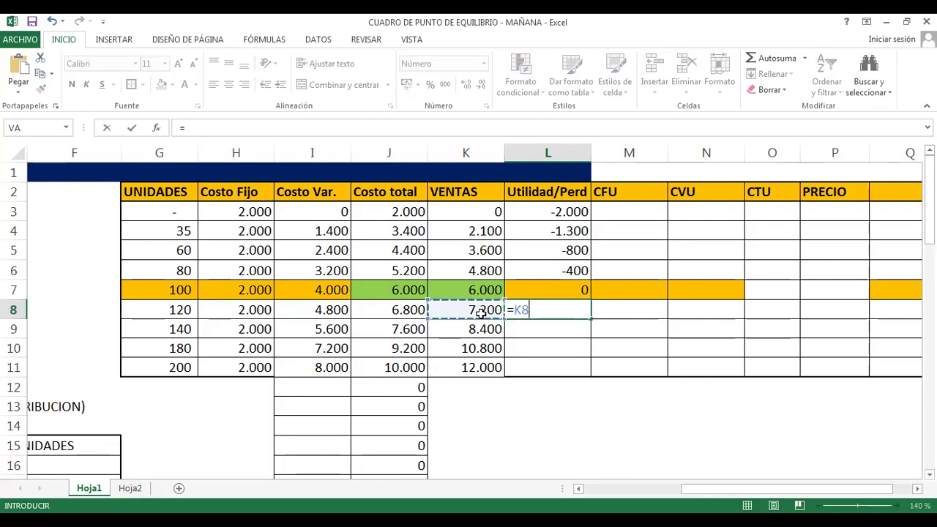
text(-)
click(404, 310)
key(Return)
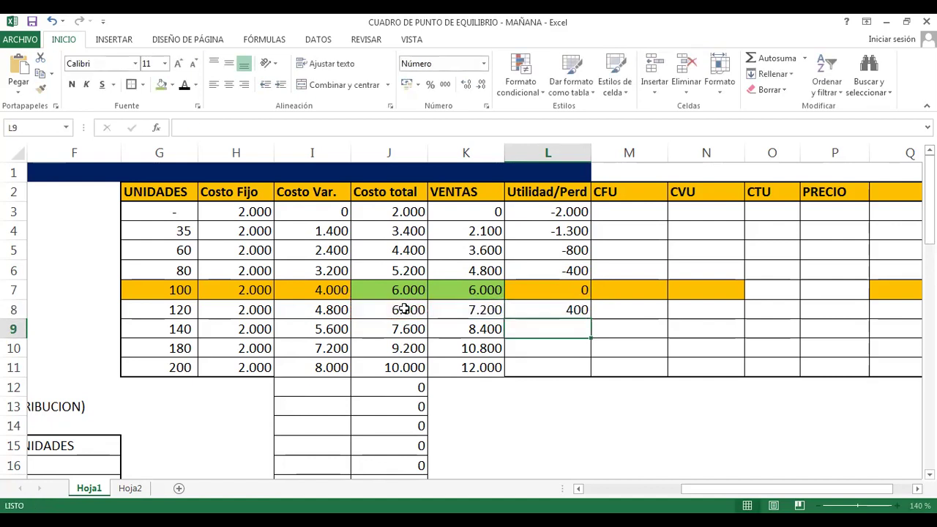
key(Up)
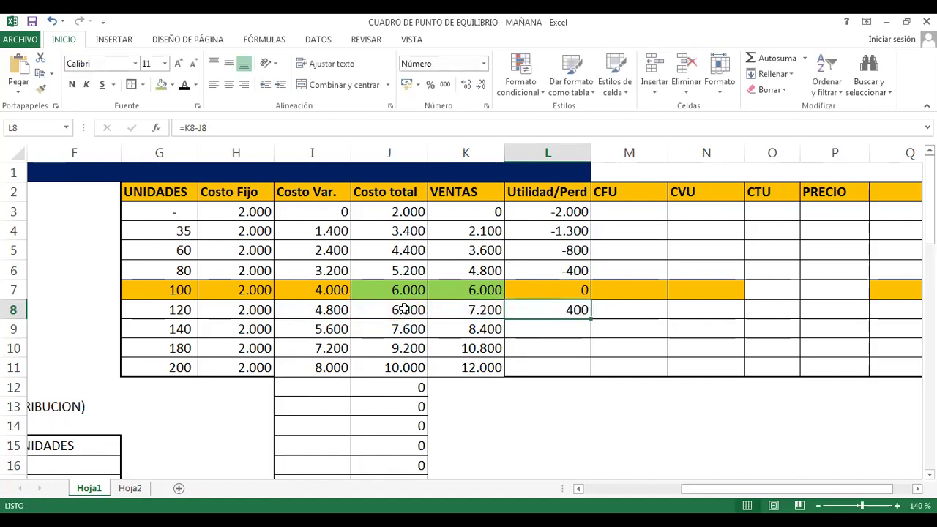
Check the sales quantities in the headings of Escenario 1 and Escenario 2 in row 15.
key(Left)
key(Left)
key(Left)
key(Left)
key(Left)
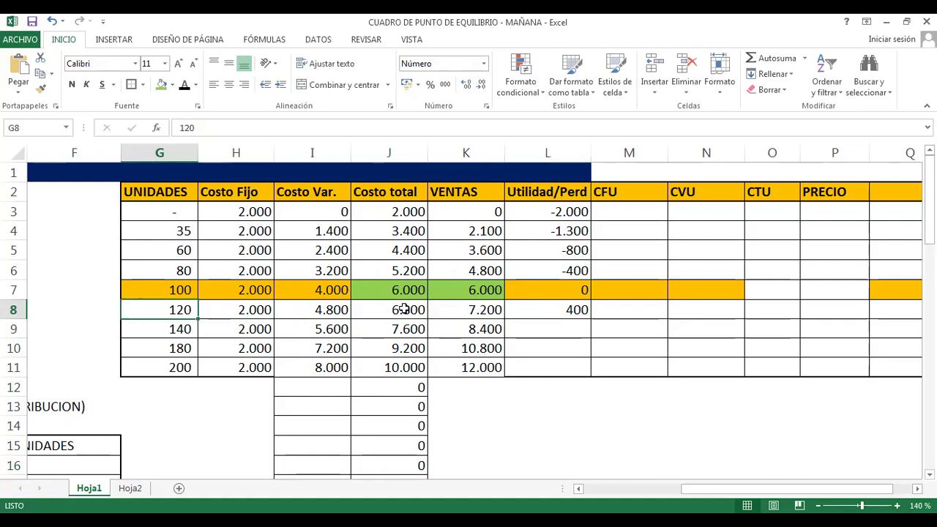
key(Down)
key(Down)
key(Down)
key(Down)
key(Down)
key(Down)
key(Down)
key(Down)
key(Down)
key(Down)
key(Down)
key(Left)
key(Left)
key(Left)
key(Left)
key(Left)
key(Left)
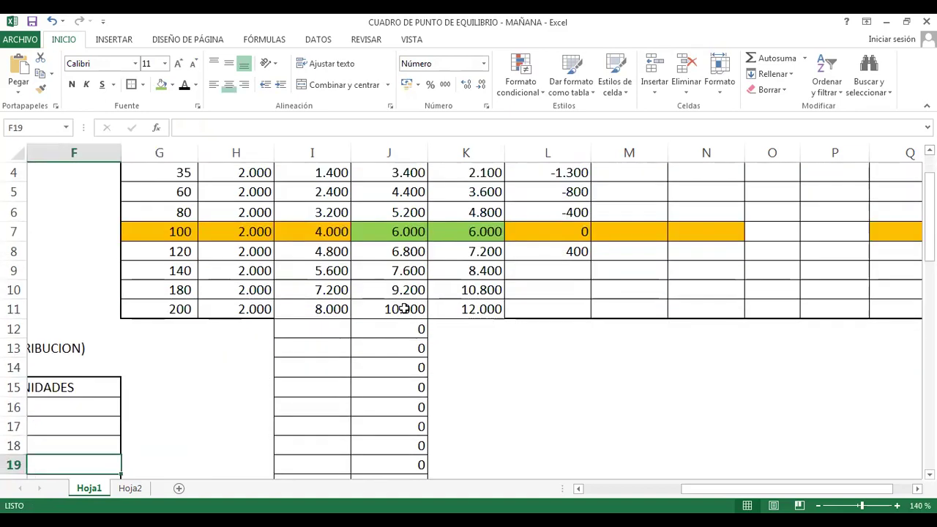
key(Up)
key(Up)
key(Up)
key(Up)
key(Right)
key(Right)
key(Right)
key(Right)
key(Right)
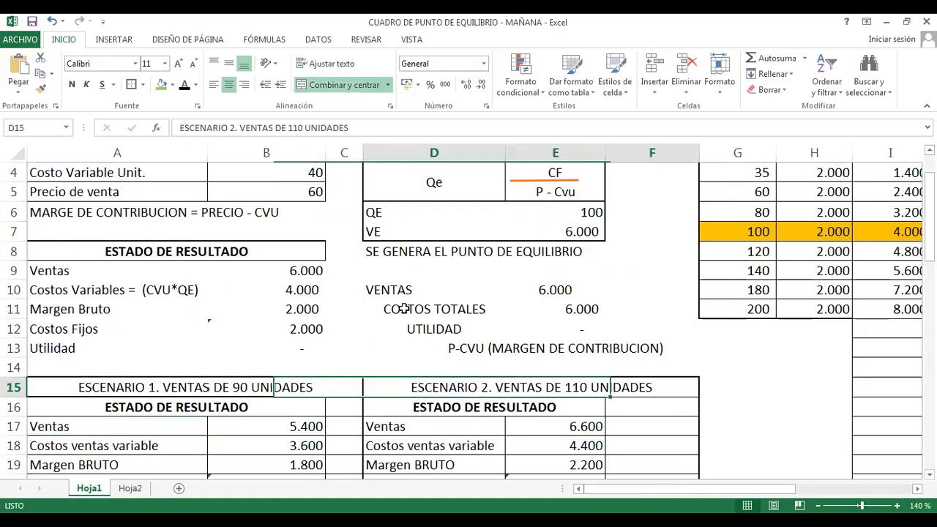
Set the units in G6 to 90 to match Escenario 1.
key(Up)
key(Up)
key(Up)
key(Up)
key(Up)
key(Up)
key(Up)
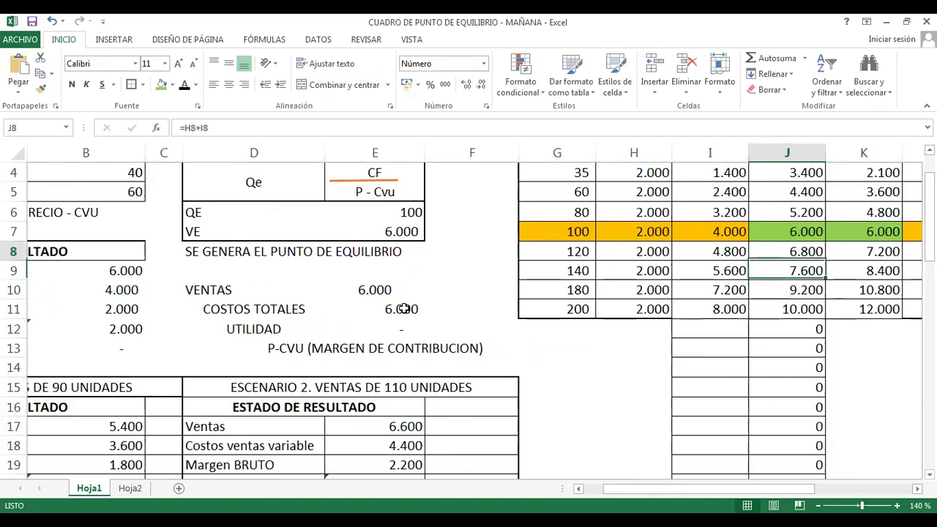
key(Right)
key(Right)
key(Up)
key(Up)
key(Left)
key(Left)
key(Left)
key(Left)
key(Left)
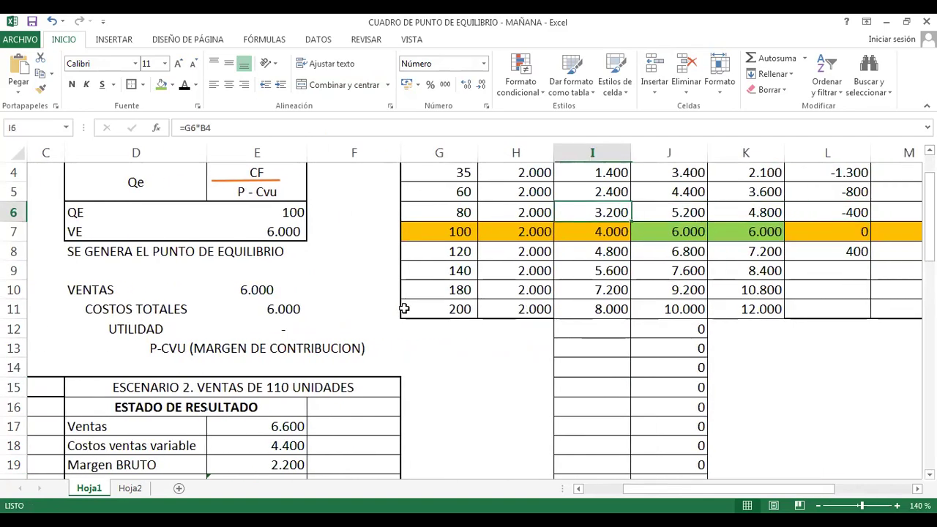
text(90)
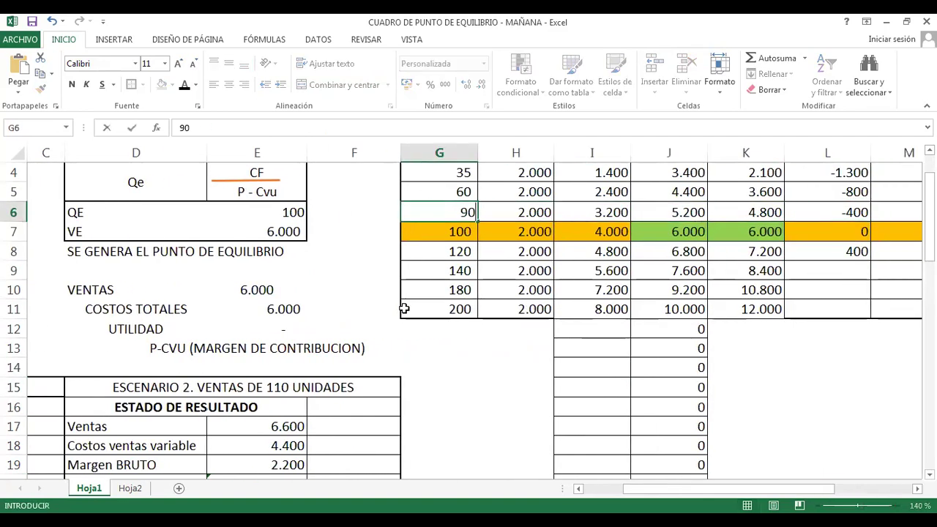
key(Return)
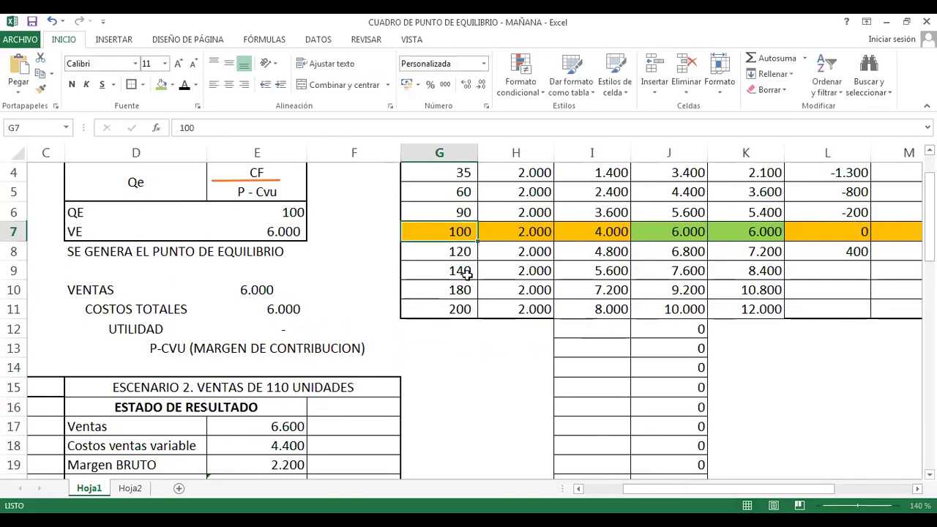
Compare the Utilidad/Perd value in L6 with Escenario 1's RESULT. DE GESTION in B21.
click(849, 212)
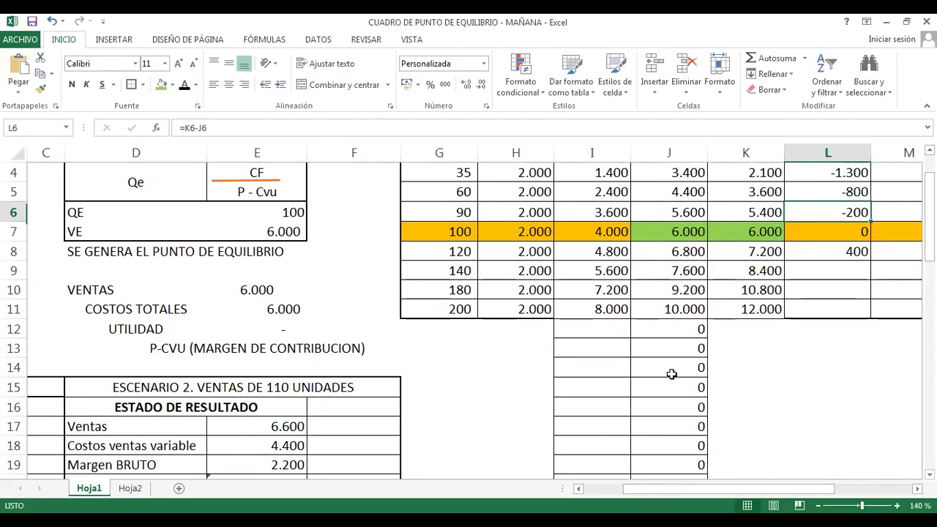
drag(703, 491, 664, 490)
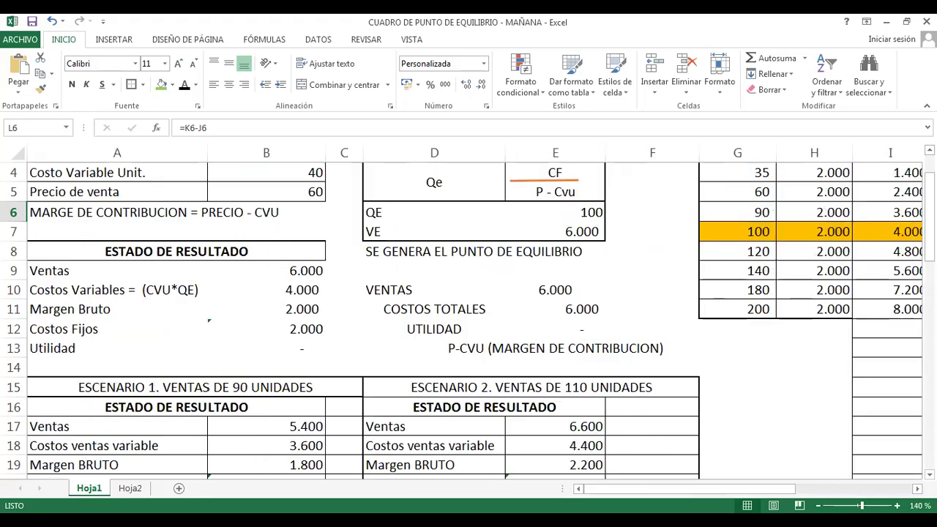
scroll(469, 322, down, 3)
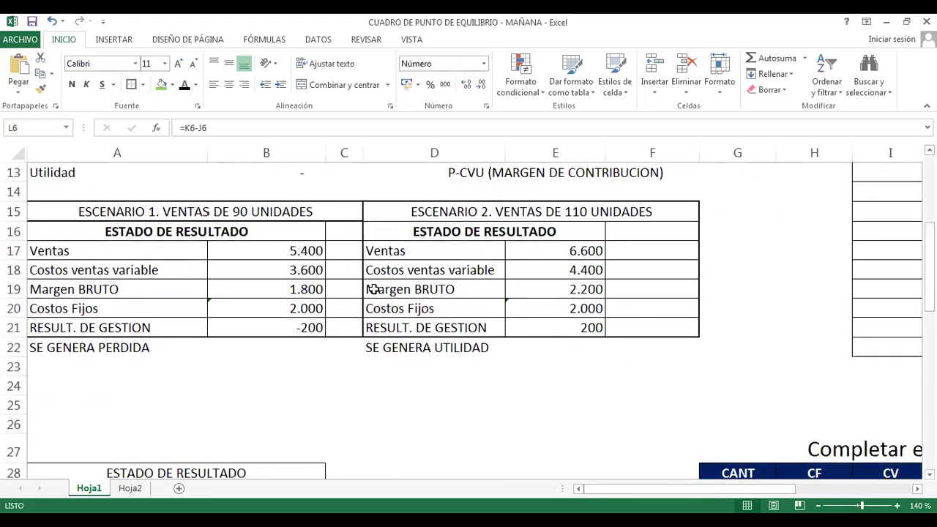
click(313, 331)
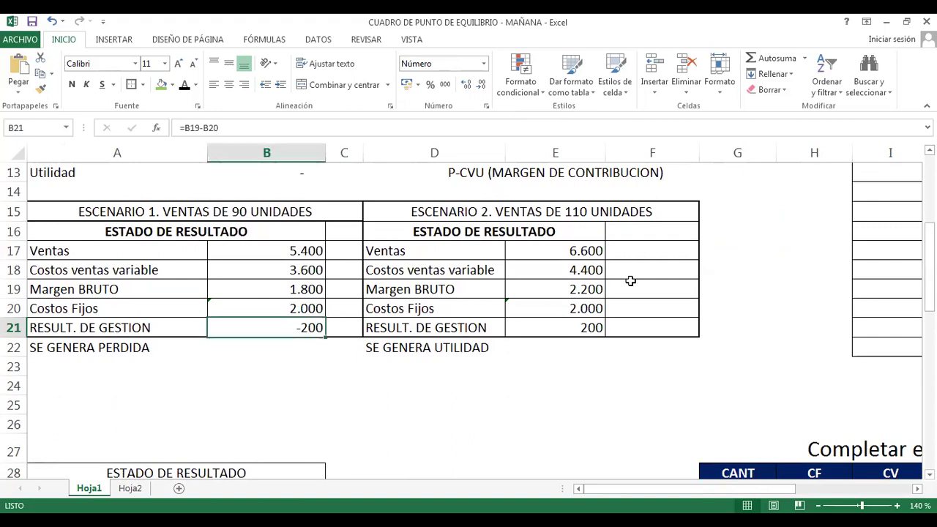
Set the units in G8 to 110 to match Escenario 2.
scroll(750, 272, up, 3)
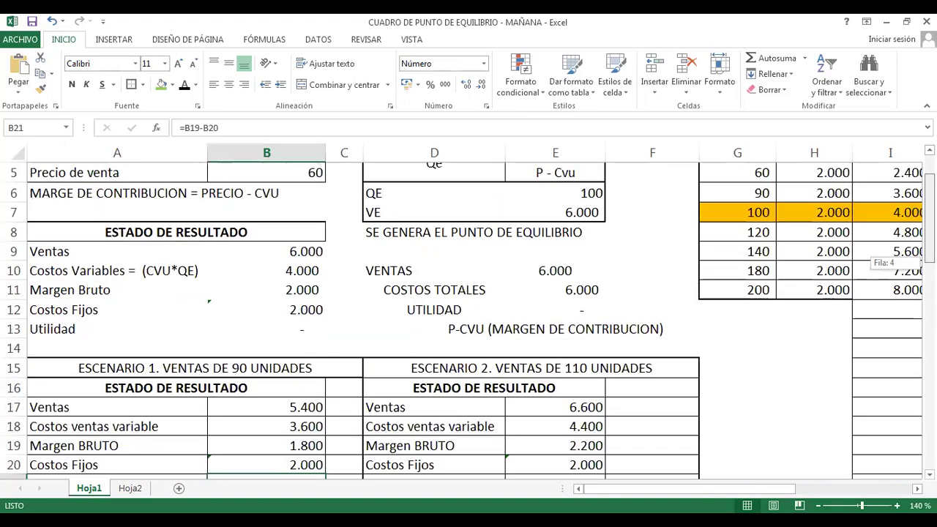
click(750, 273)
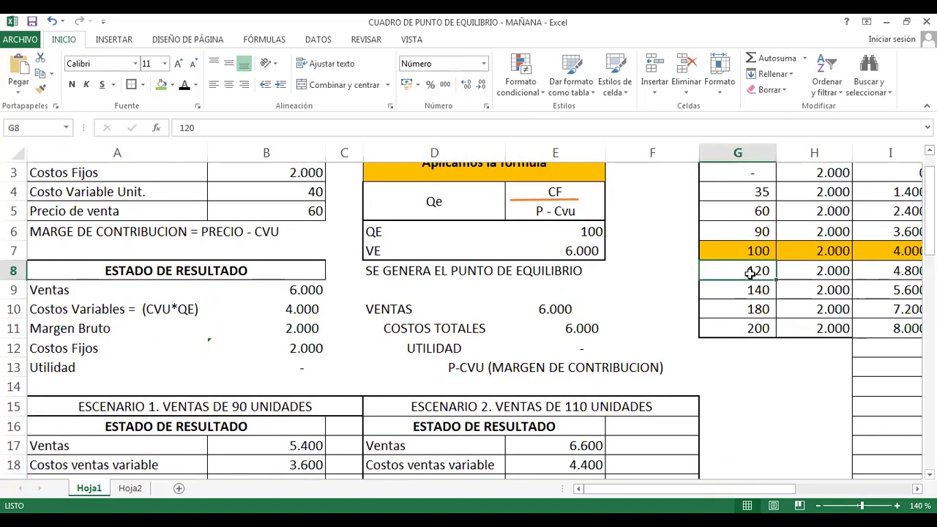
drag(610, 492, 686, 491)
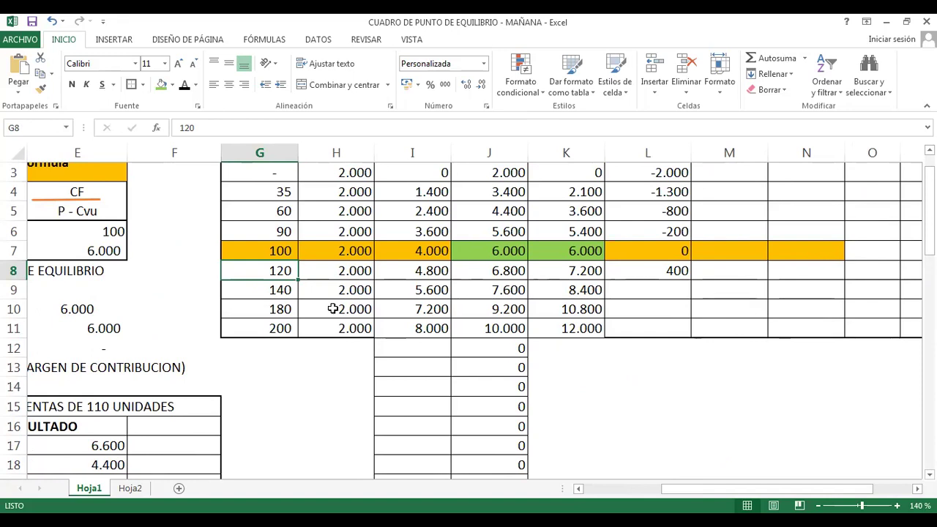
text(11)
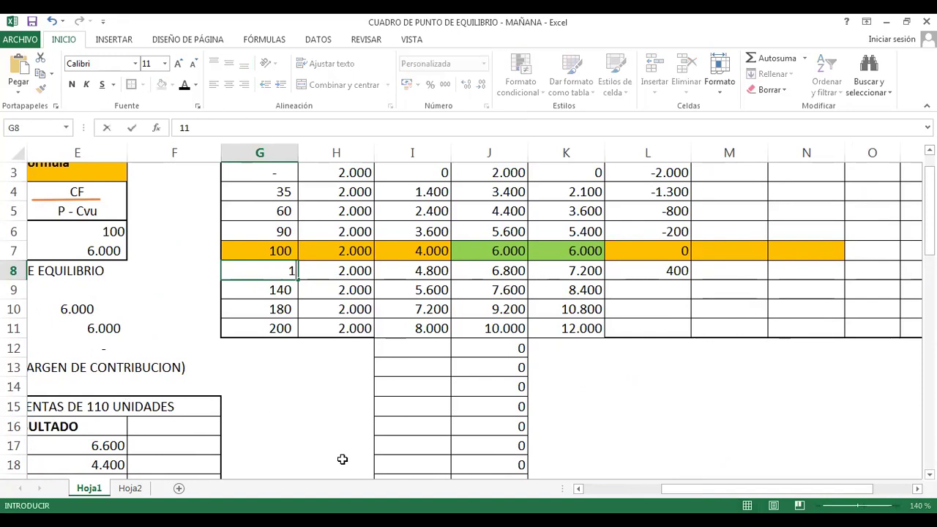
text(0)
key(Return)
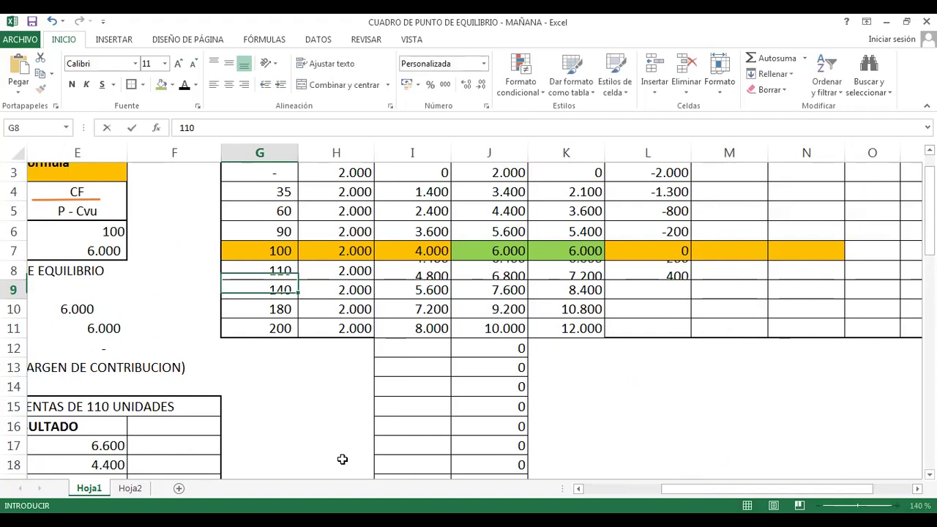
Compare the Utilidad/Perd value in L8 with Escenario 2's RESULT. DE GESTION in E21.
click(659, 270)
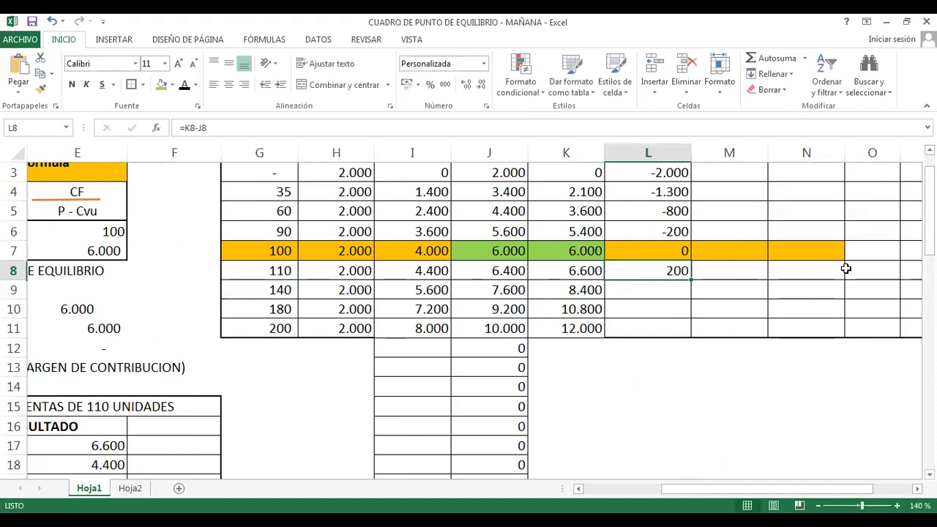
scroll(469, 293, down, 4)
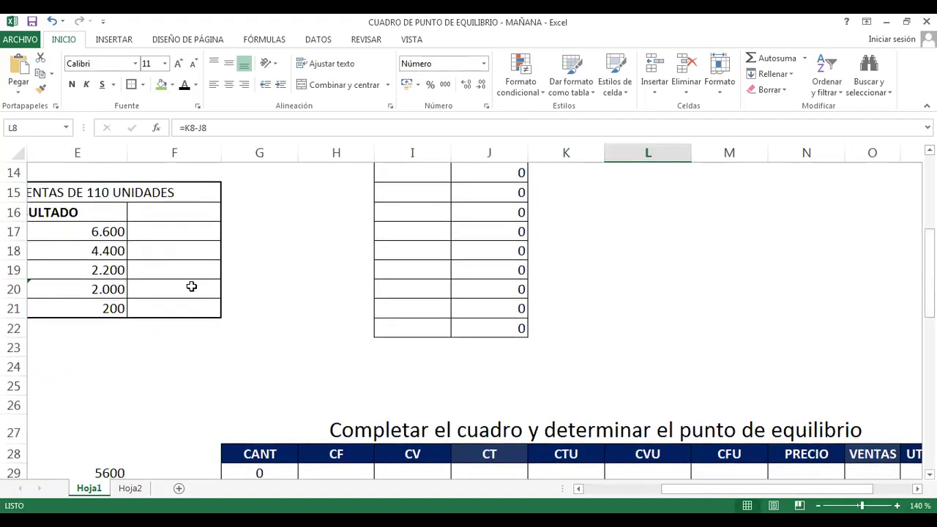
click(109, 306)
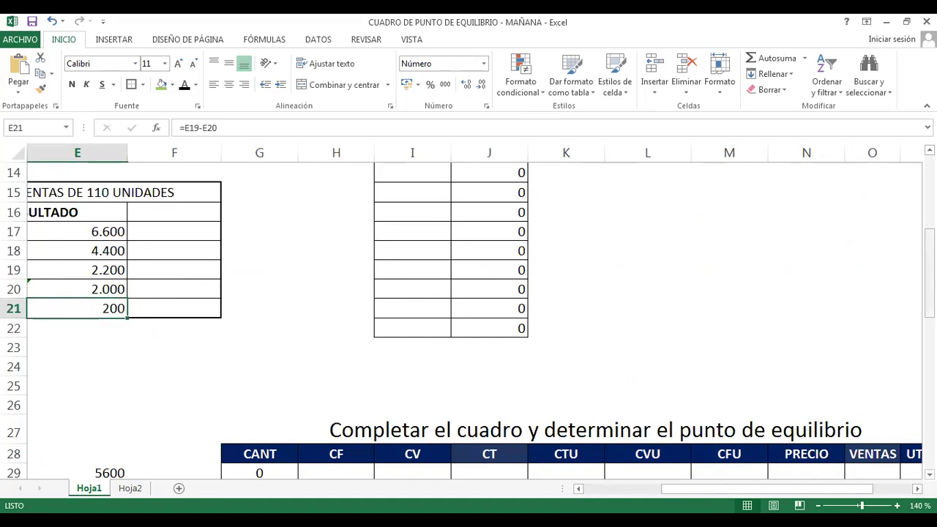
Fill the Utilidad/Perd formula from L8 down through L11.
drag(928, 278, 928, 246)
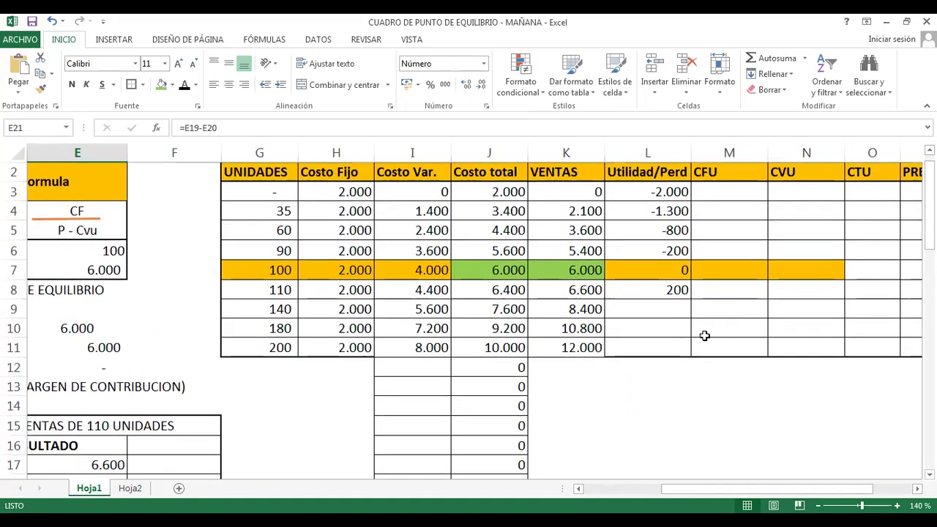
click(634, 294)
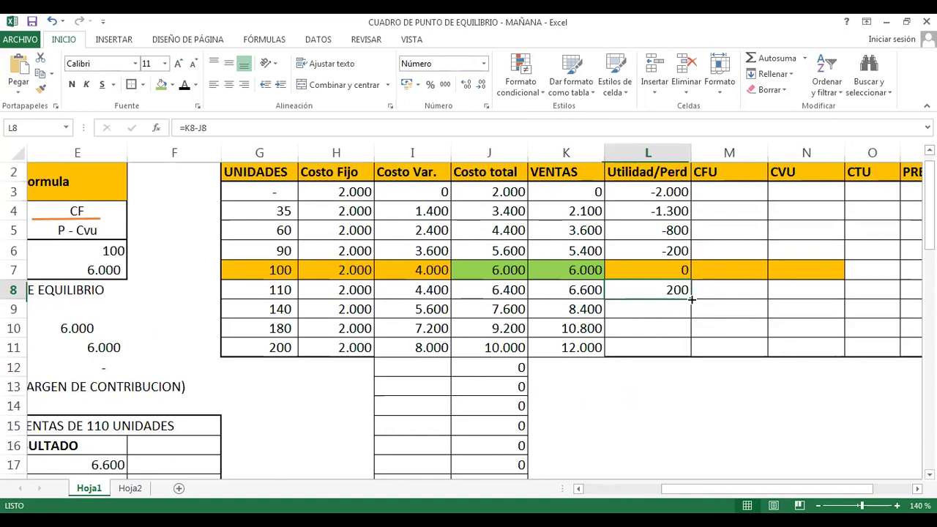
drag(692, 299, 693, 332)
drag(692, 361, 652, 297)
click(584, 352)
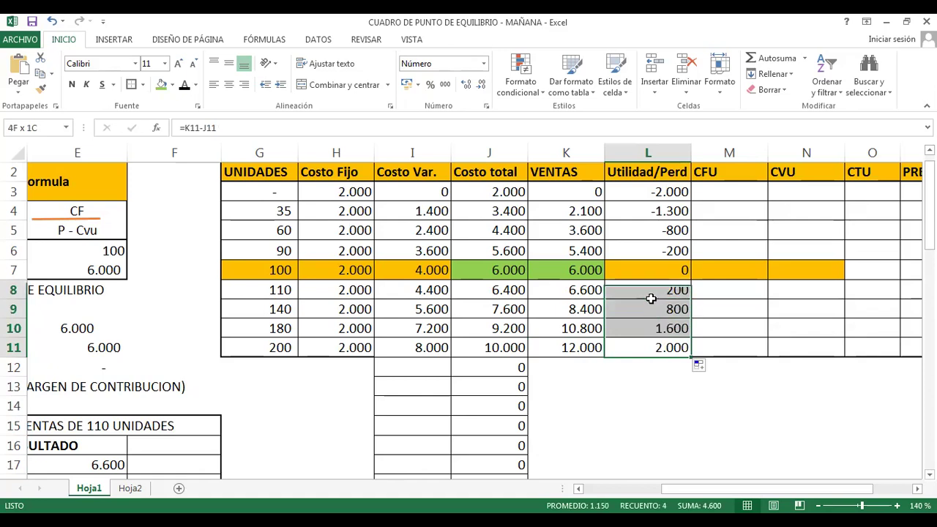
drag(575, 349, 568, 287)
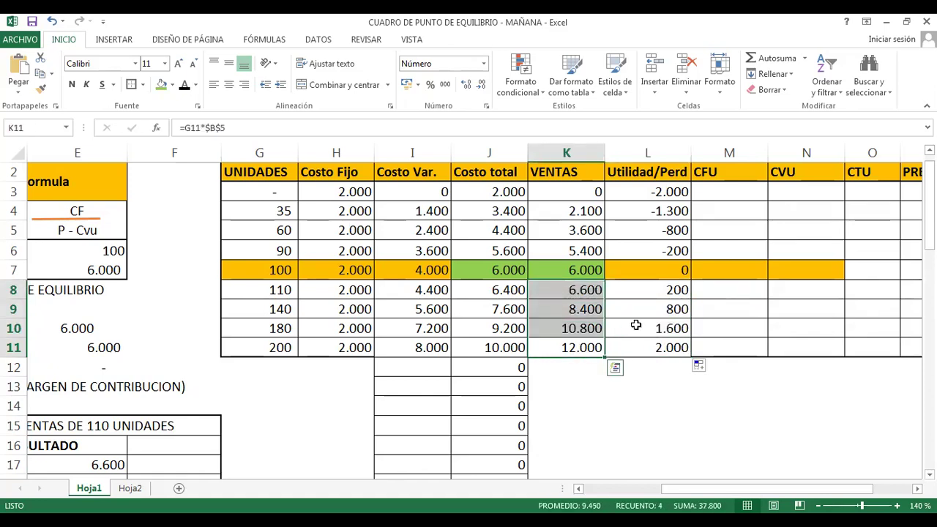
click(578, 344)
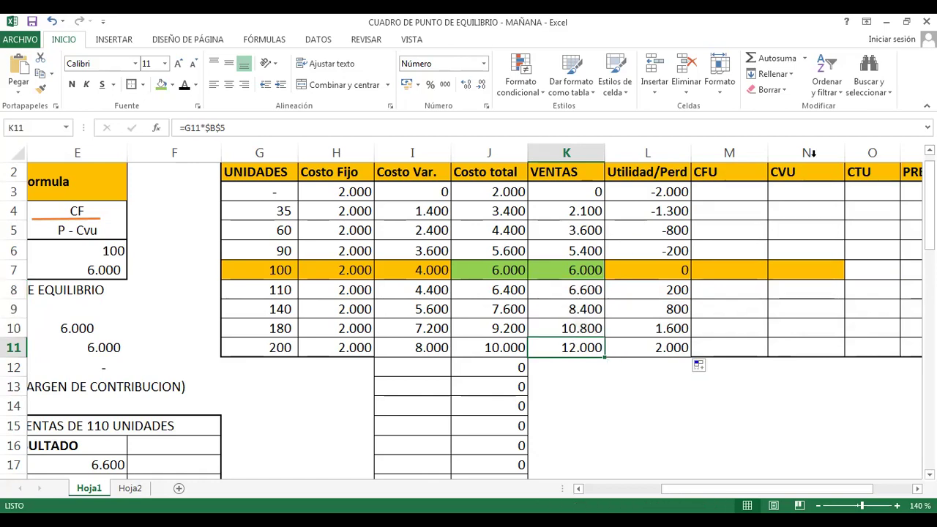
Calculate the CFU for the first table row by entering =H3/G3 in M3.
click(719, 197)
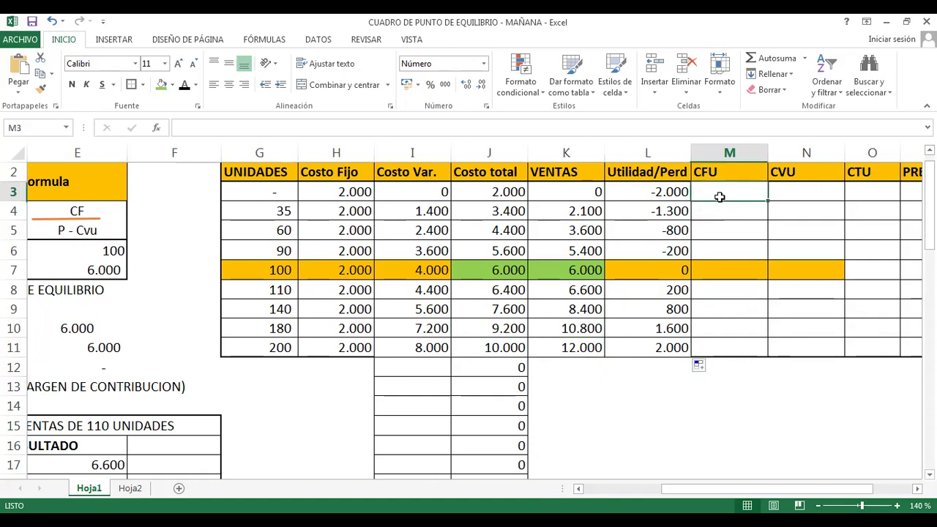
text(=)
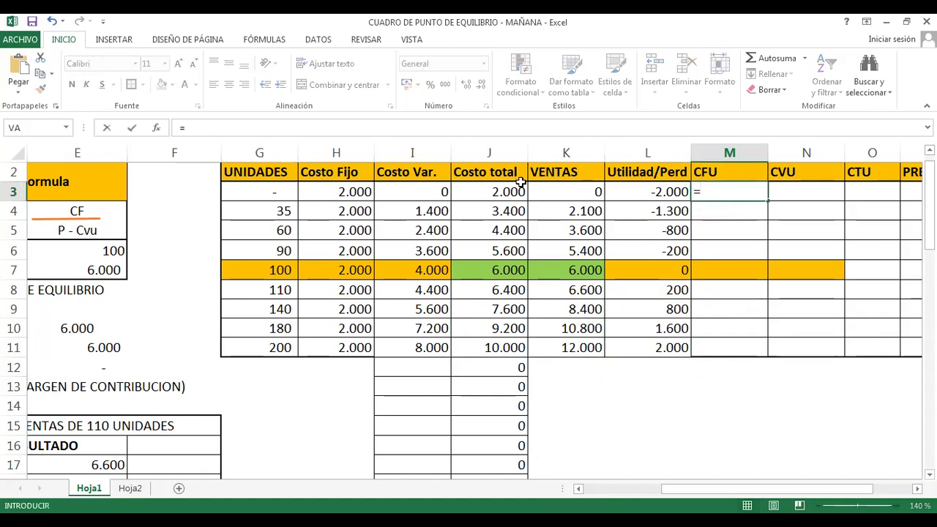
click(354, 188)
text(/)
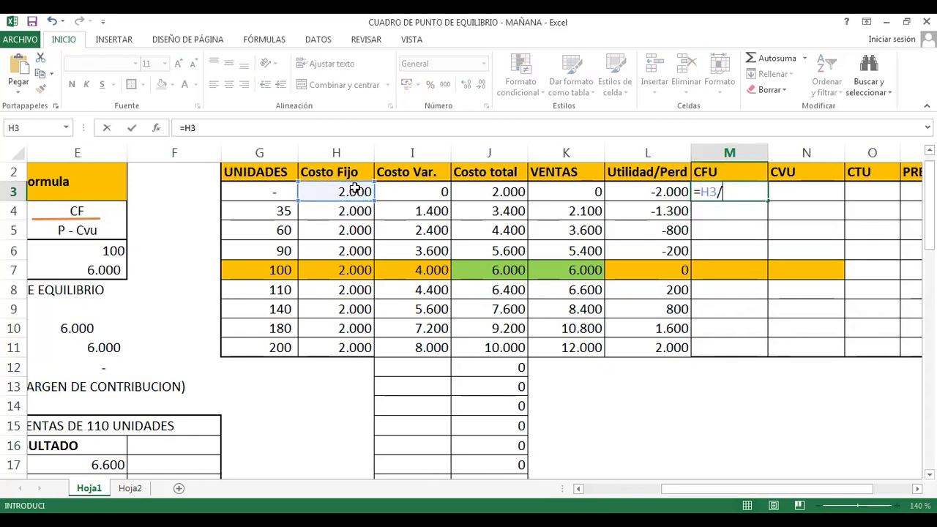
click(278, 193)
key(Return)
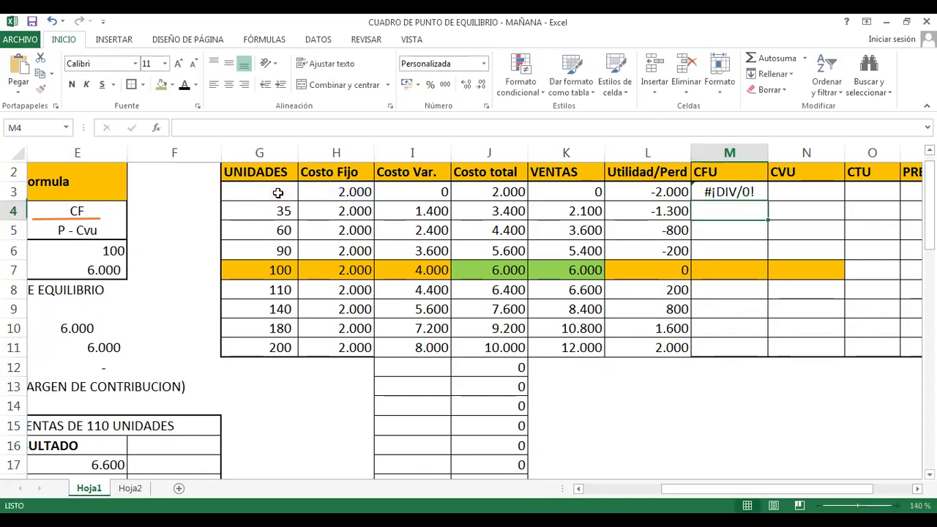
Calculate the CFU for 35 units in M4 with the formula =H4/G4.
text(=)
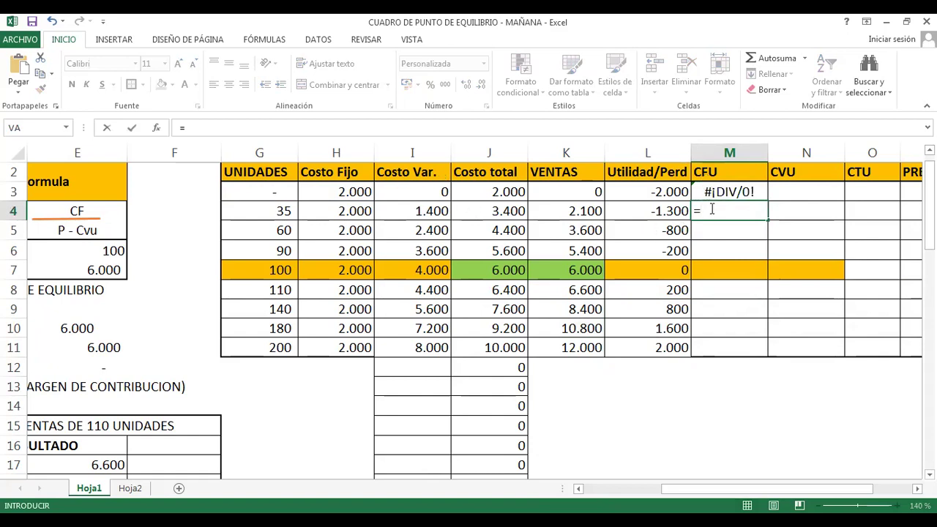
click(349, 213)
text(/)
click(268, 213)
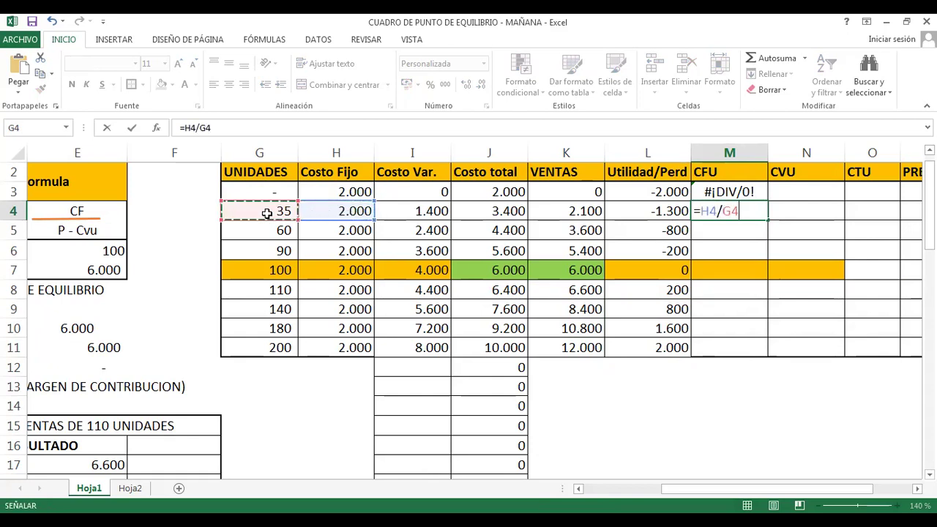
key(Return)
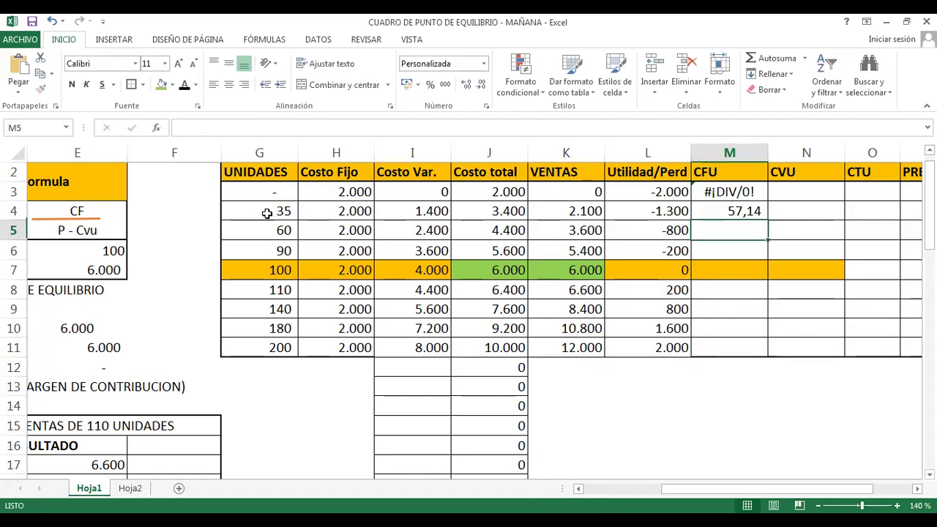
Calculate the CFU for 60 units in M5 with the formula =H5/G5.
key(Up)
key(ctrl+c)
key(Down)
text(=)
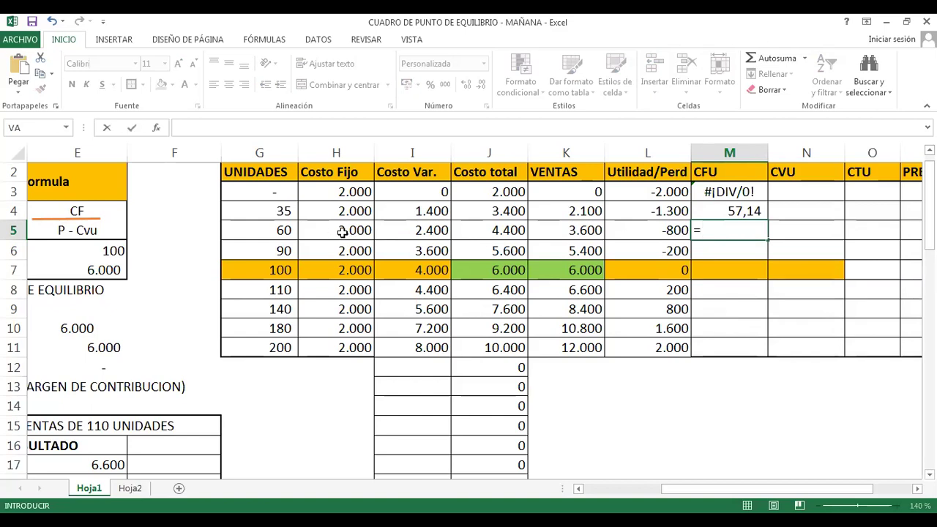
click(341, 232)
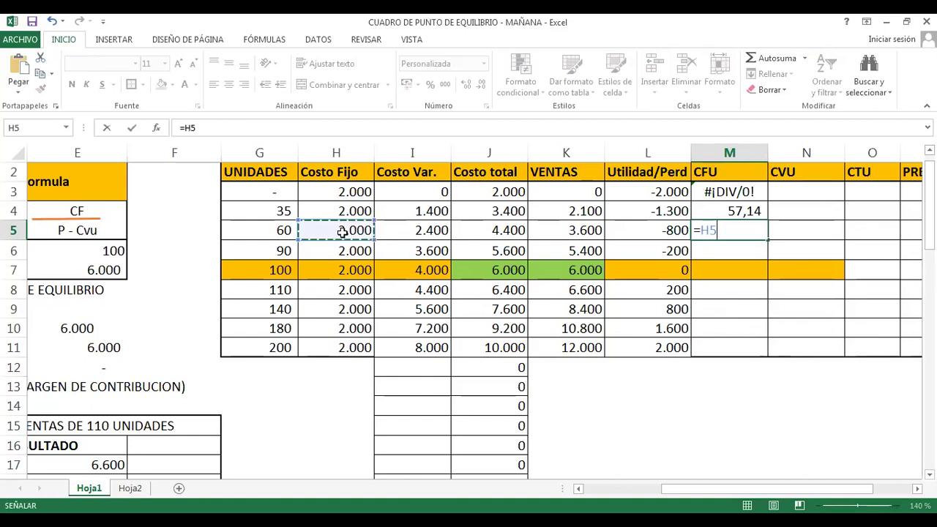
text(/)
click(280, 231)
key(Return)
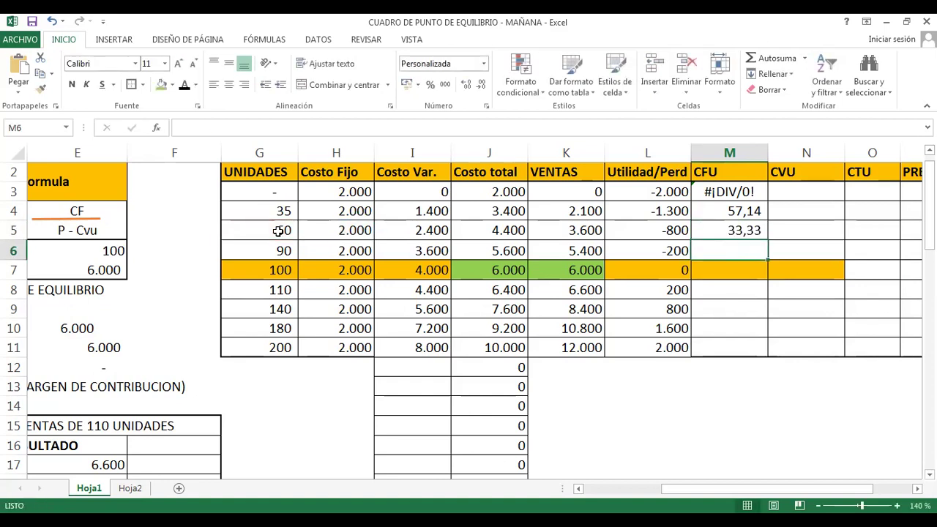
Compare the CFU results in M4 and M5 with the Costo Fijo values in column H and the UNIDADES in column G.
key(Up)
key(Up)
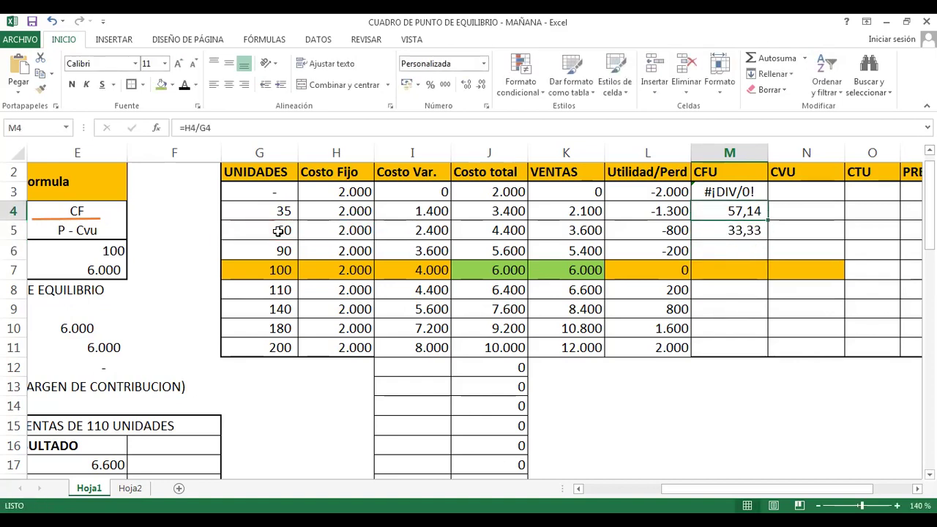
key(shift+Down)
key(ctrl+c)
key(Down)
key(Escape)
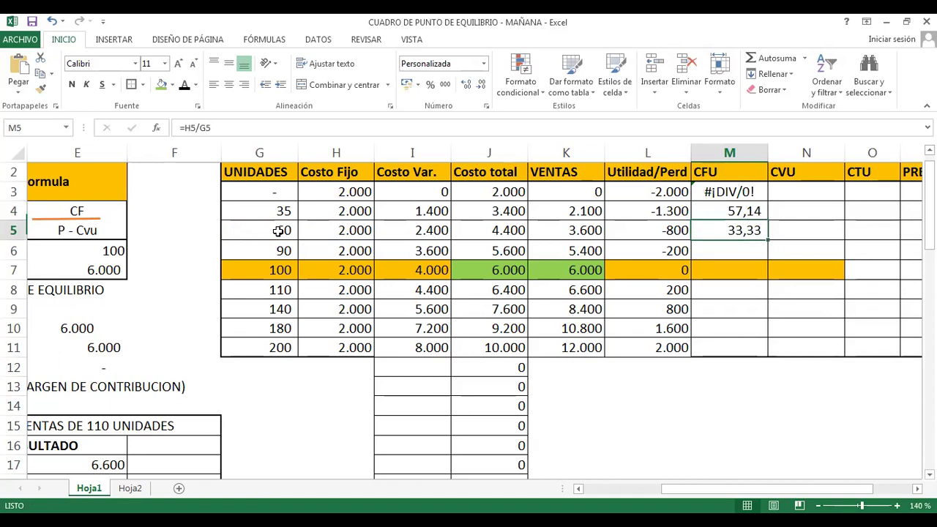
click(337, 218)
drag(337, 219, 319, 328)
drag(278, 211, 278, 328)
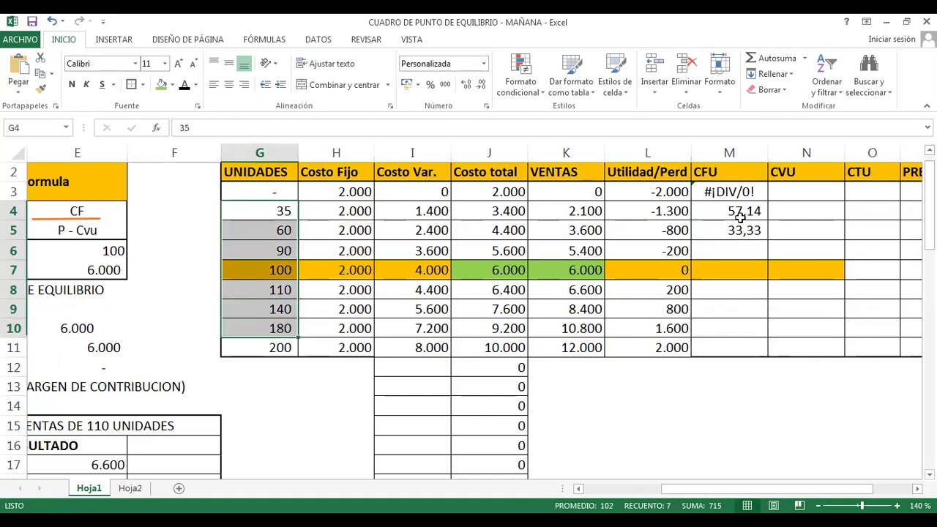
drag(738, 212, 737, 231)
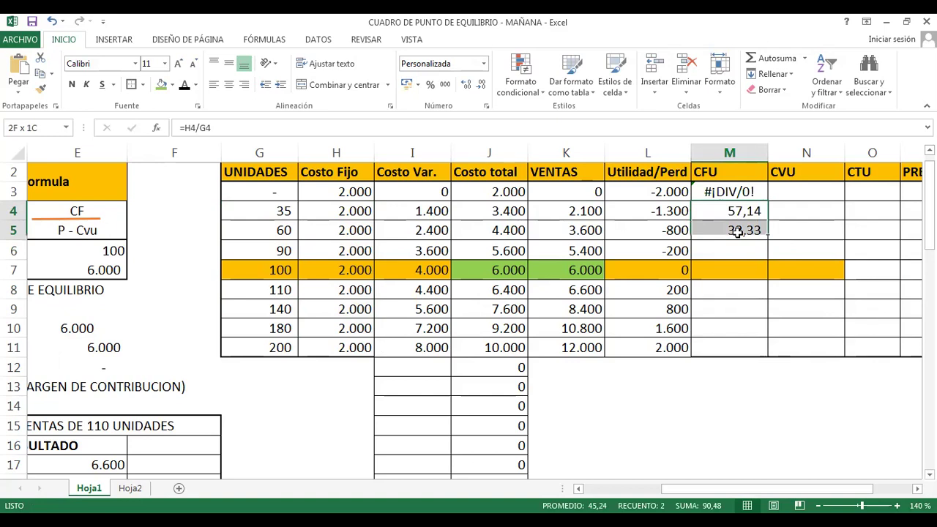
click(737, 229)
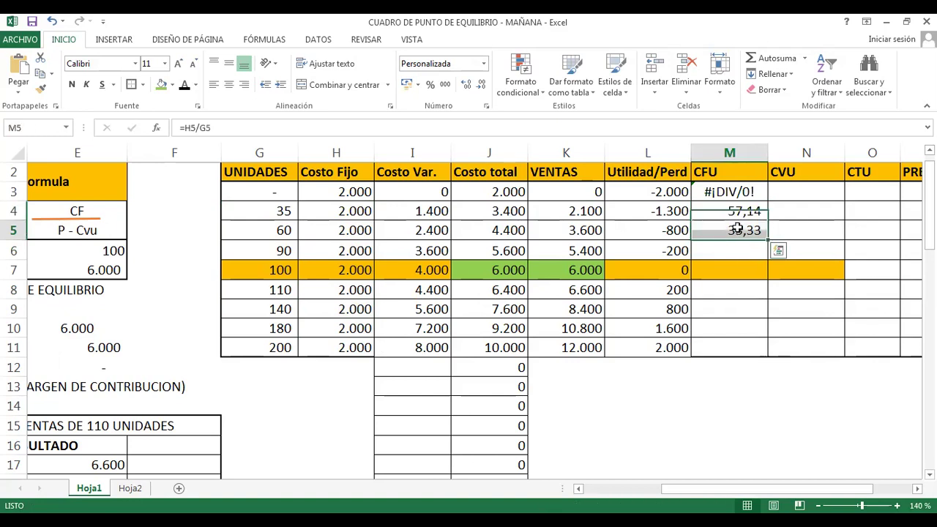
Calculate the CFU for 90 units in M6 with the formula =H6/G6.
click(738, 246)
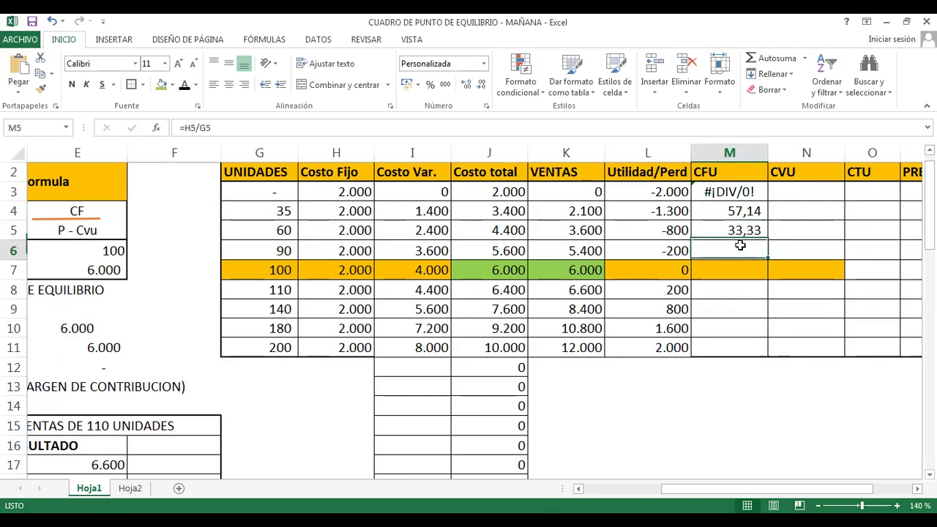
text(=)
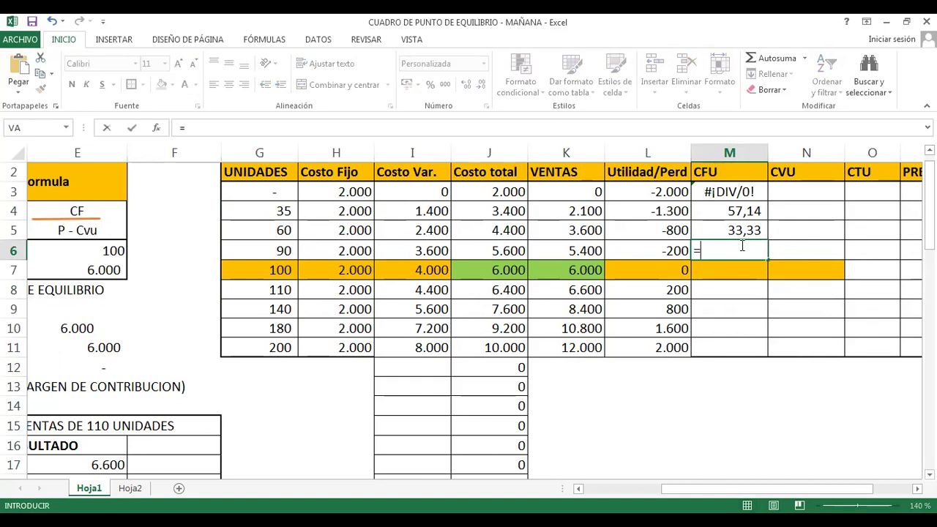
click(349, 250)
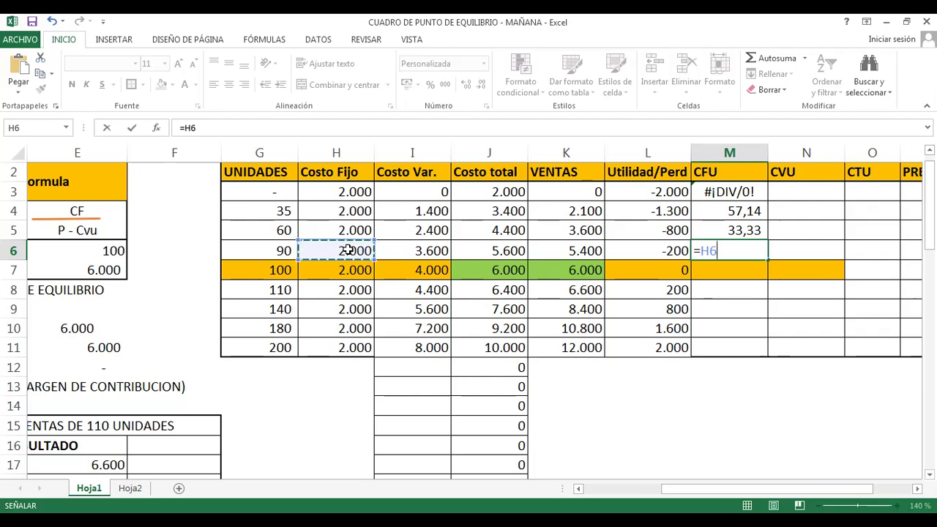
text(/)
click(268, 251)
key(Return)
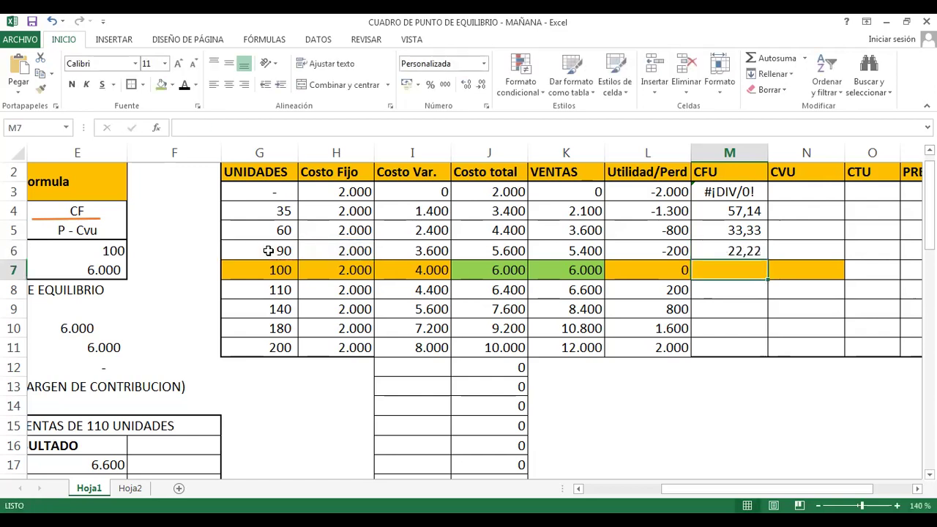
Calculate the CFU for the 100-unit break-even row in M7 with the formula =H7/G7.
text(=)
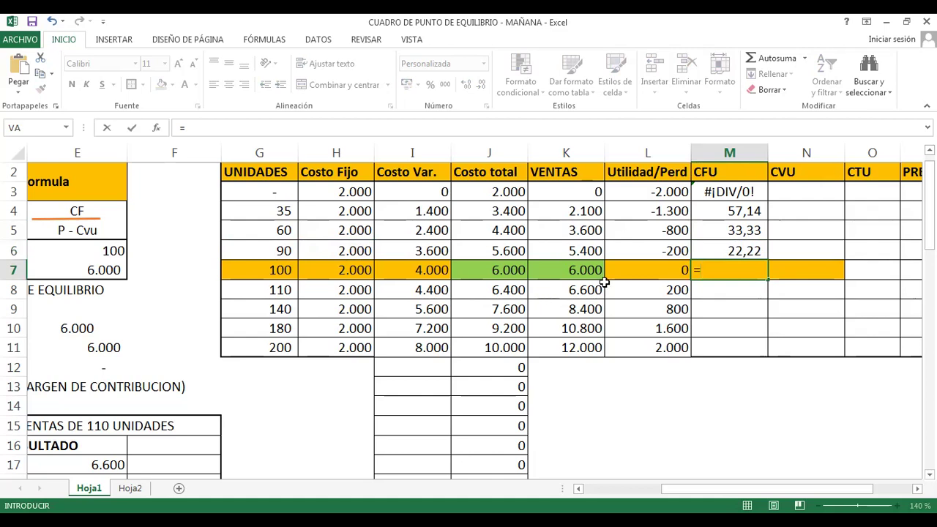
click(328, 272)
text(/)
click(279, 270)
key(Return)
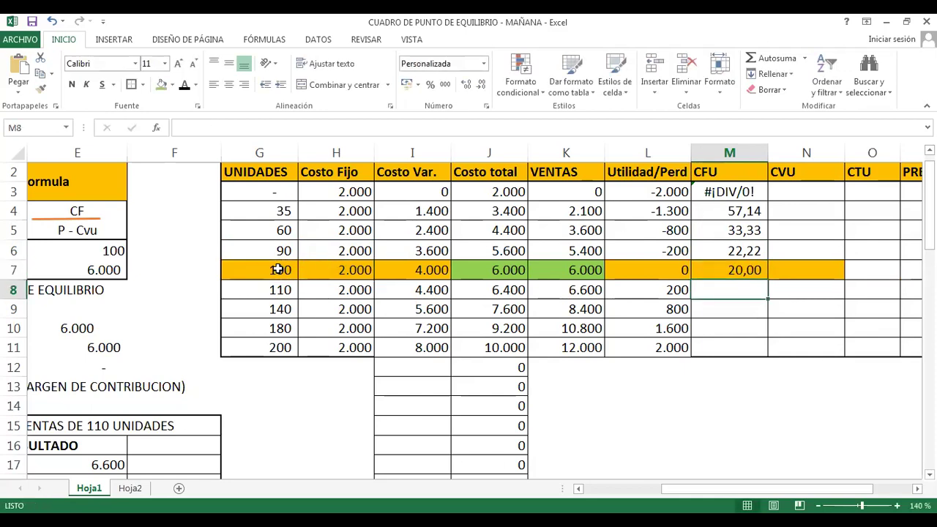
Calculate the CFU for 110 units in M8 with the formula =H8/G8.
text())
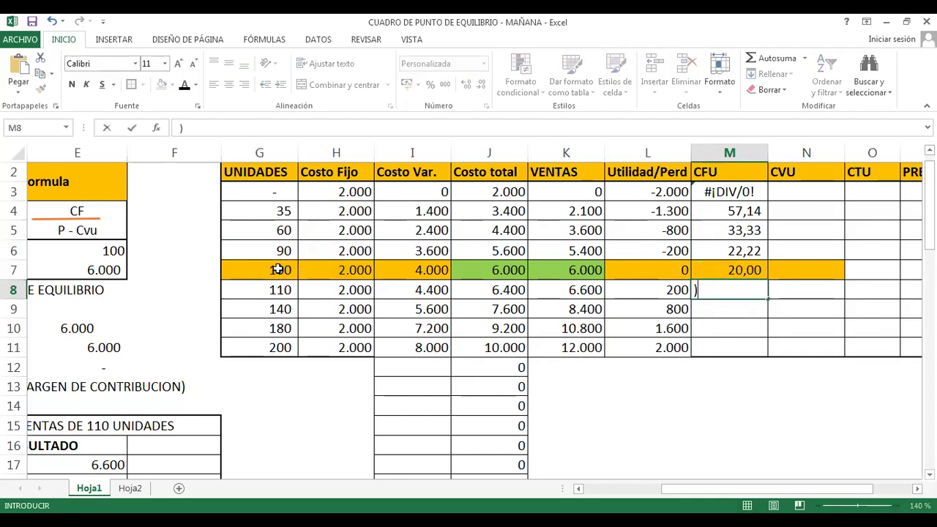
key(BackSpace)
text(=)
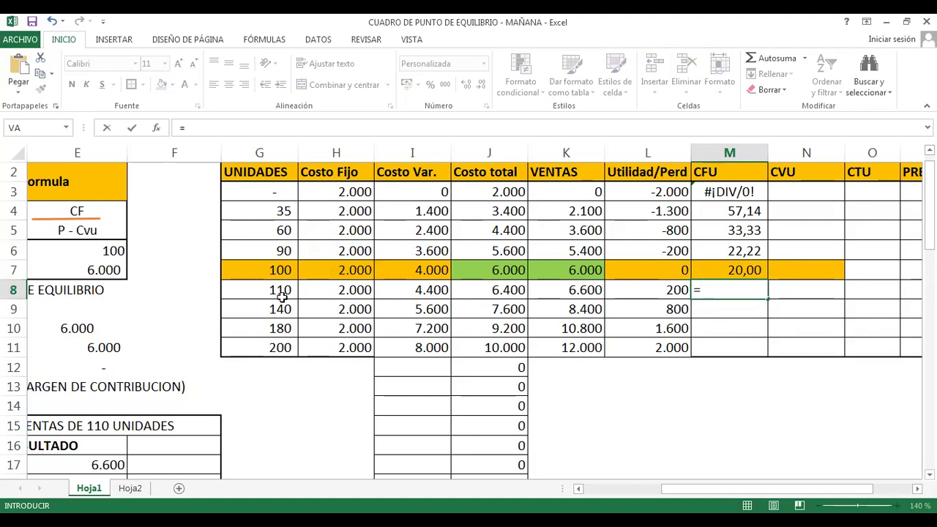
click(353, 288)
text(/)
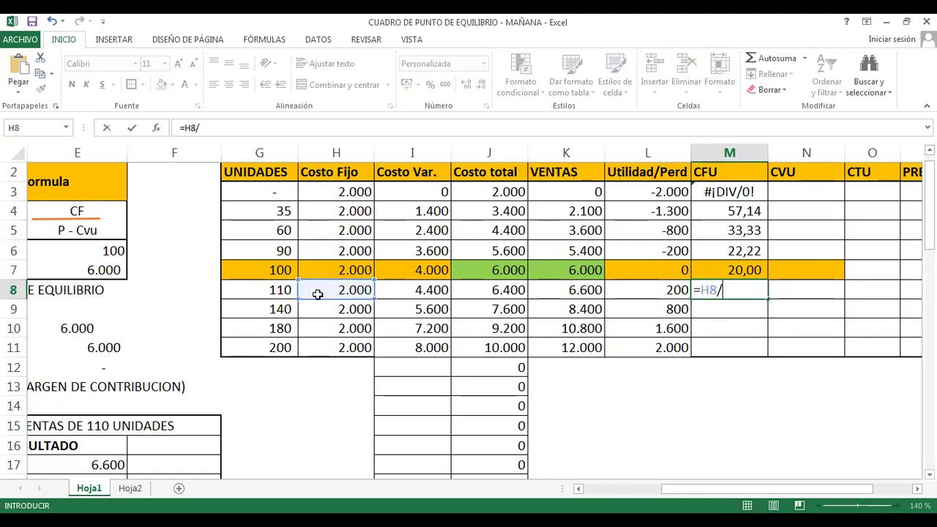
click(259, 292)
key(Return)
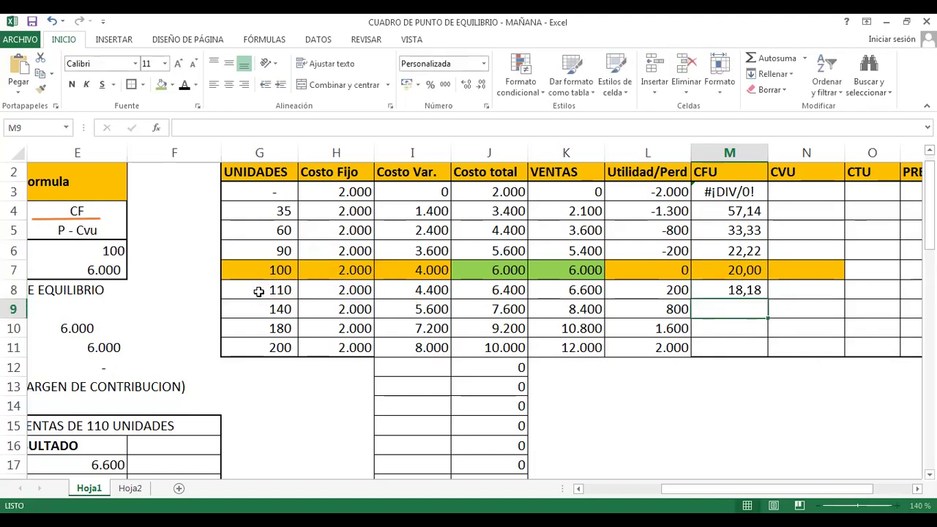
Fill the CFU formula from M8 down through M11.
key(Up)
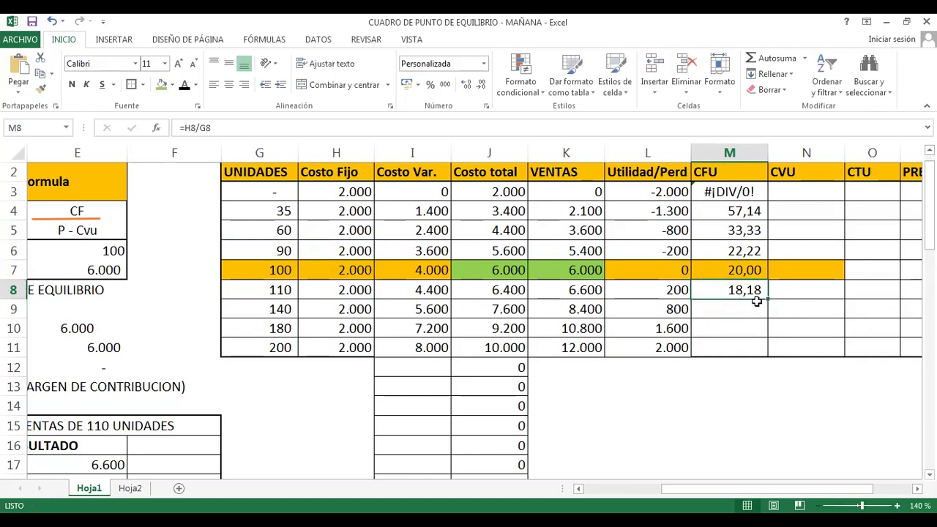
mouse_move(767, 299)
mouse_down()
mouse_move(768, 357)
mouse_move(741, 307)
mouse_move(743, 189)
mouse_move(800, 198)
mouse_up()
click(752, 349)
Calculate the CVU for the first table row by entering =I3/G3 in N3.
click(800, 198)
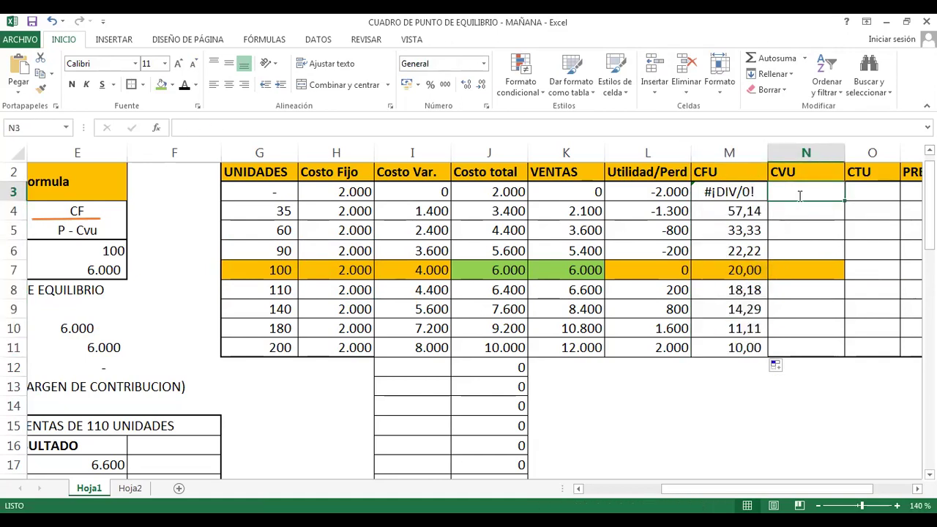
text(=)
click(423, 191)
text(/)
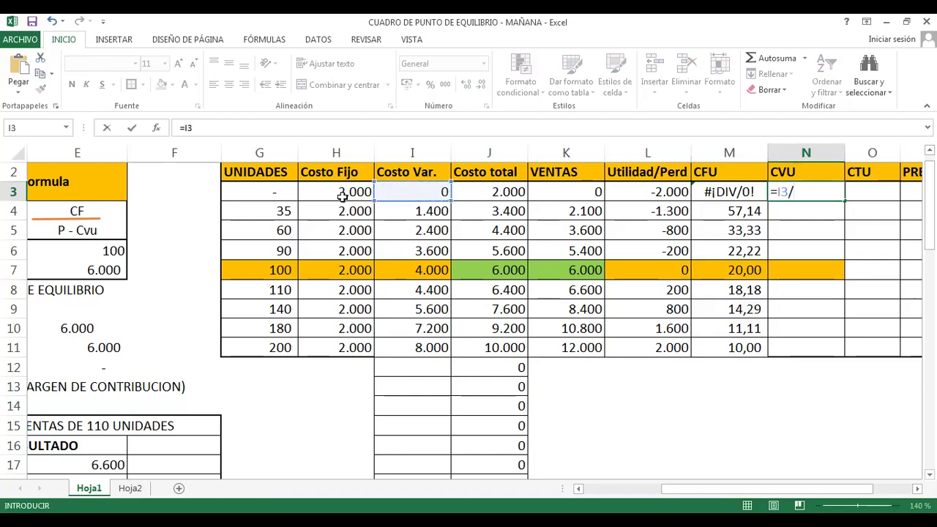
click(272, 194)
key(Return)
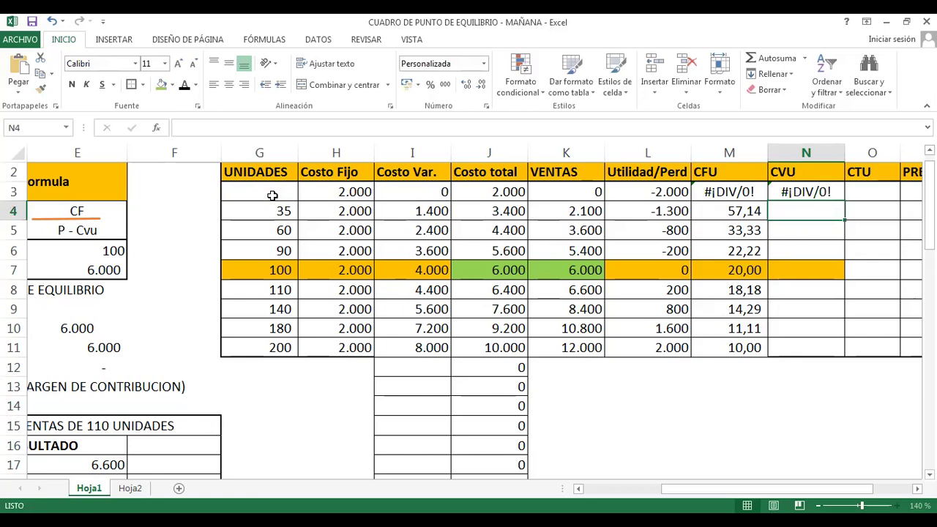
Calculate the CVU for 35 units in N4 with the formula =I4/G4.
text(=)
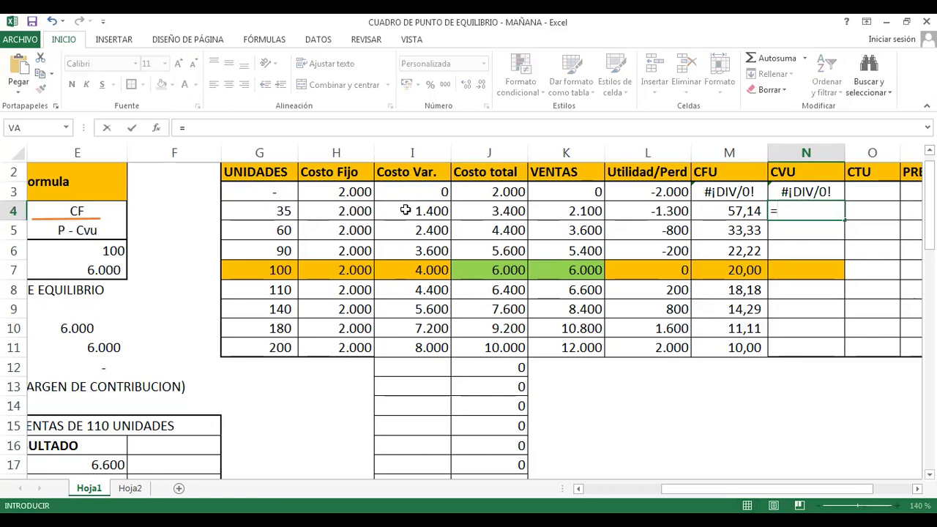
click(408, 210)
text(/)
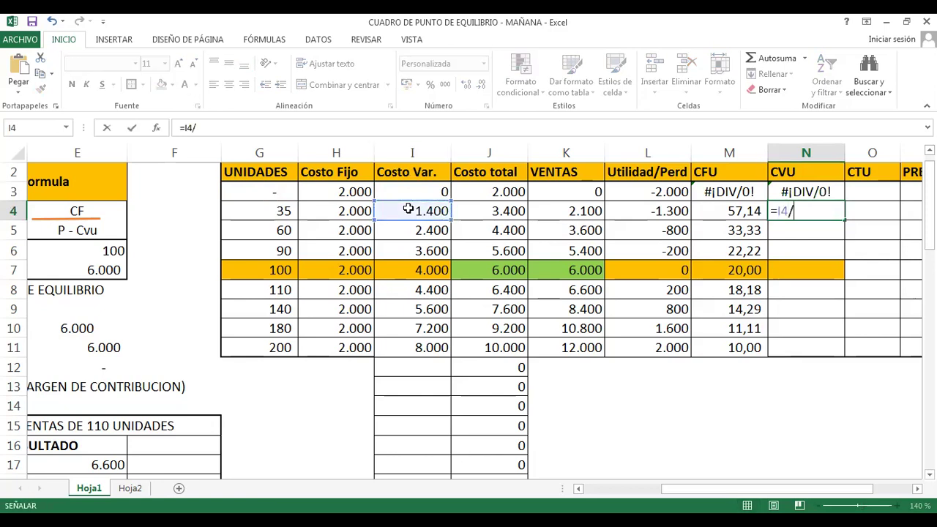
click(270, 212)
key(Return)
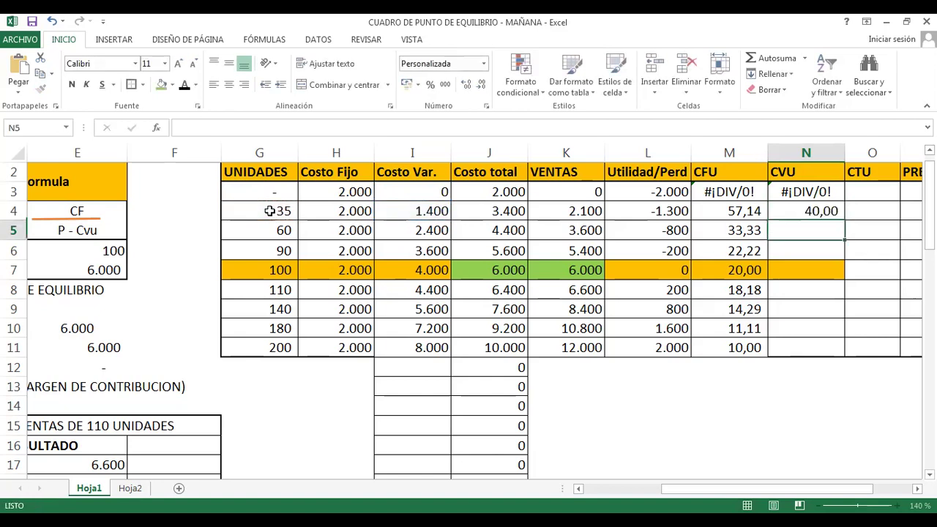
Calculate the CVU for 60 units in N5 with the formula =I5/G5.
text(=)
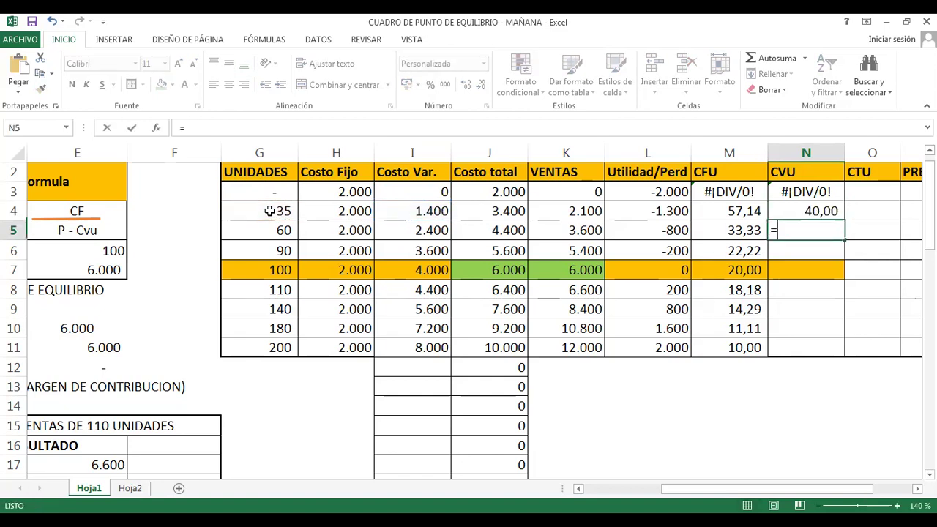
click(410, 230)
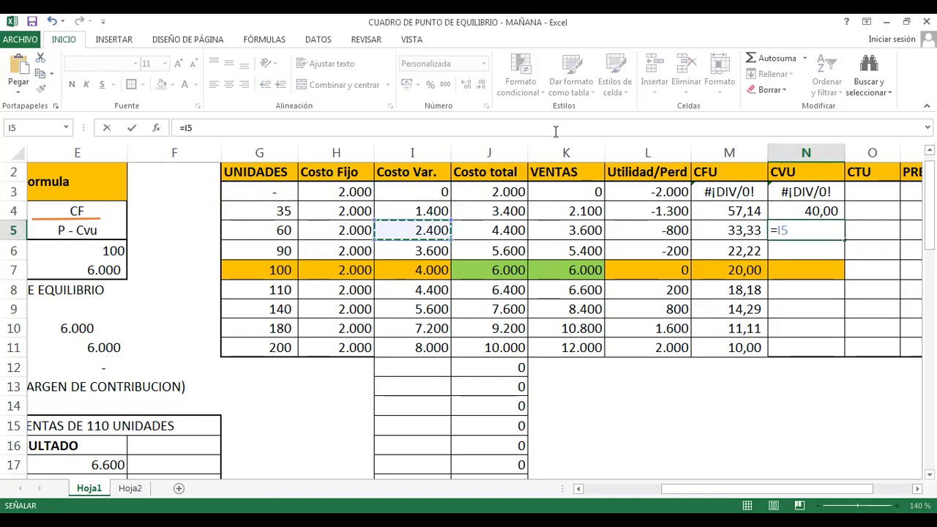
text(/)
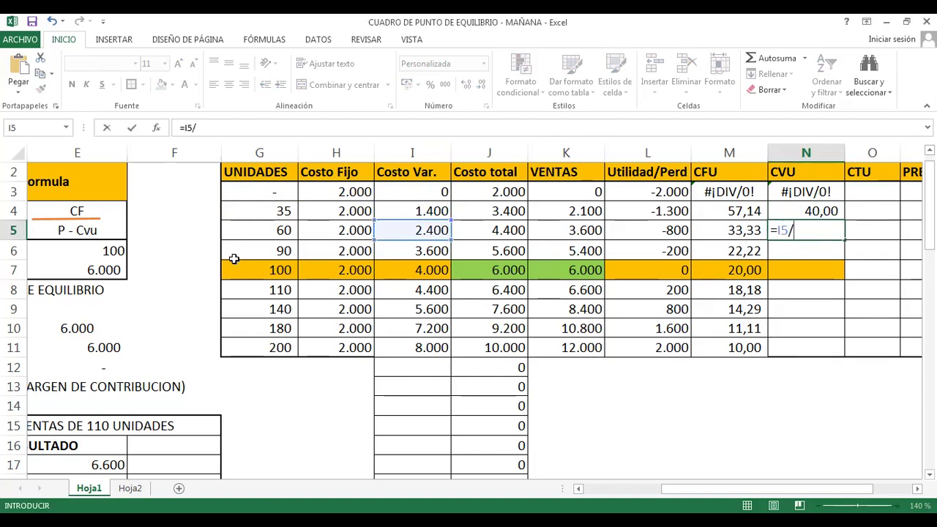
click(269, 228)
key(Return)
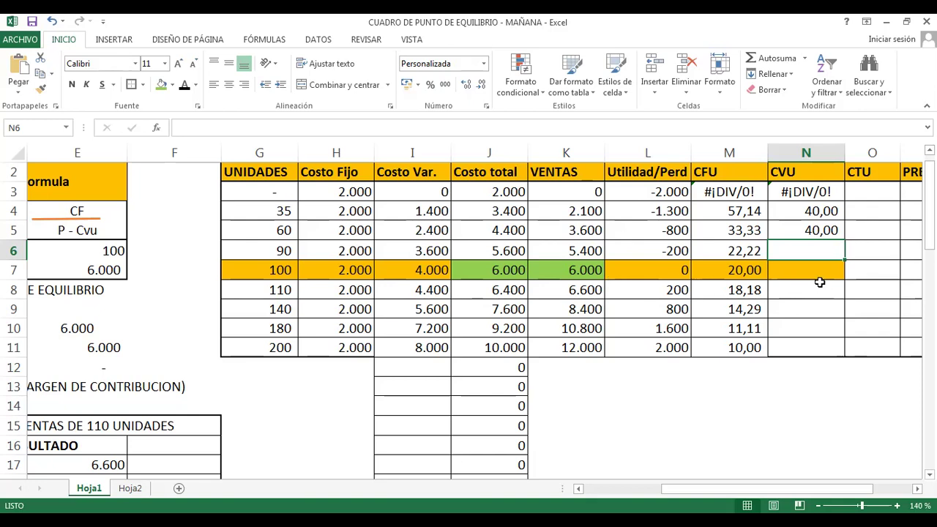
Check the Costo Variable Unit. in the DATOS table against the CVU calculated for 60 units.
click(817, 230)
click(231, 232)
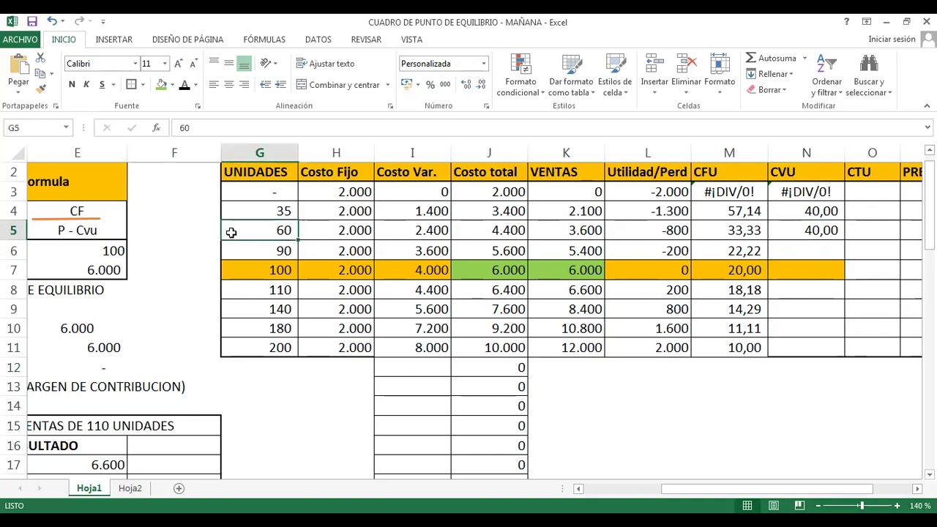
key(Left)
key(Home)
key(Right)
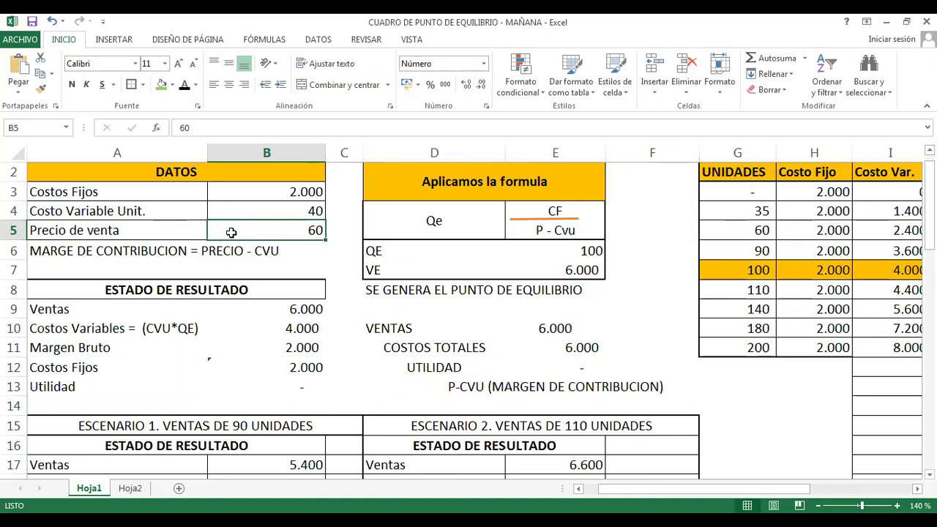
key(Left)
key(Up)
key(Right)
key(Left)
key(Right)
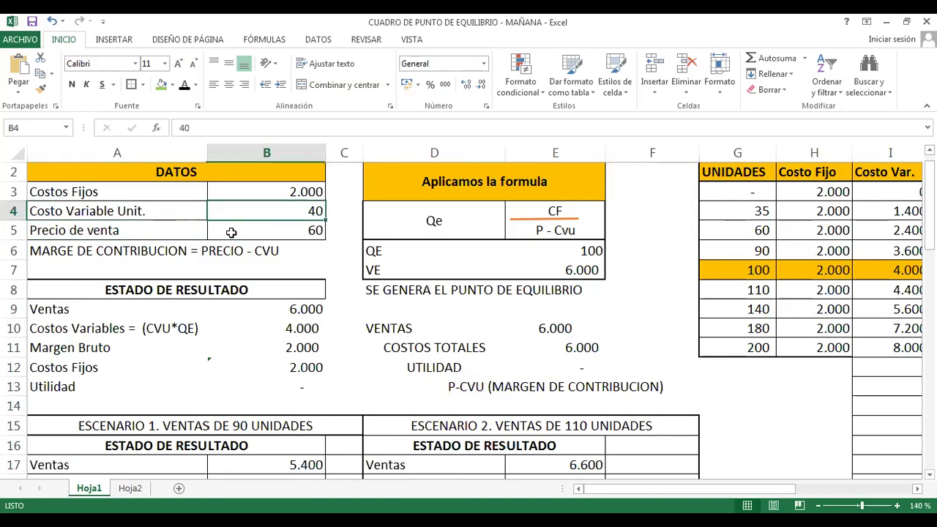
Fill the CVU formula from N5 down through N11.
key(Right)
key(Right)
key(Right)
key(Right)
key(Right)
key(Right)
key(Right)
key(Right)
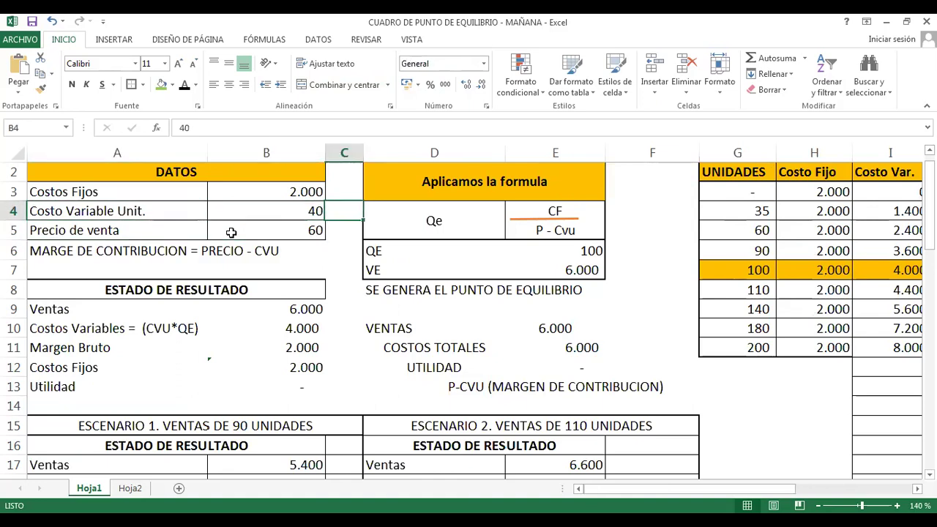
key(Left)
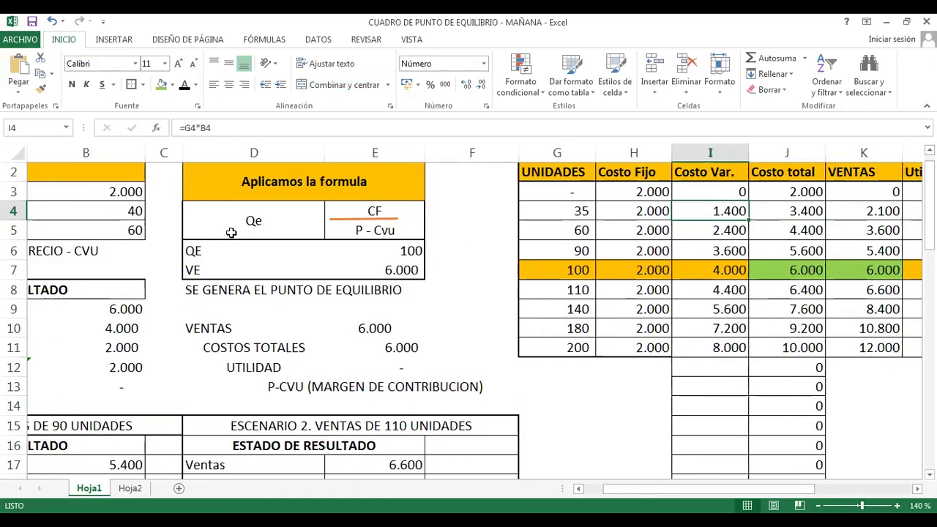
key(Down)
key(Down)
key(Down)
key(Down)
key(Down)
key(Down)
key(Right)
key(Right)
key(Right)
key(Right)
key(Right)
key(Right)
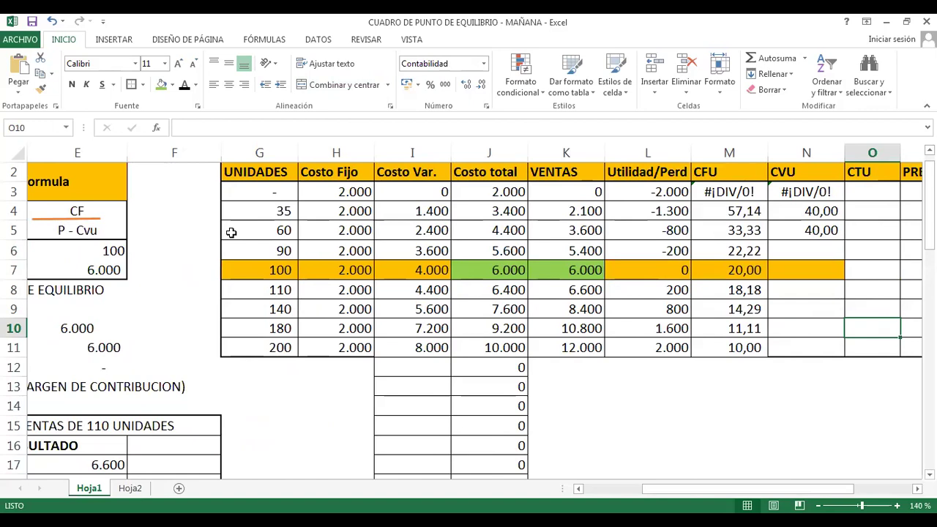
key(Left)
key(Up)
key(Up)
key(Up)
key(Up)
key(Up)
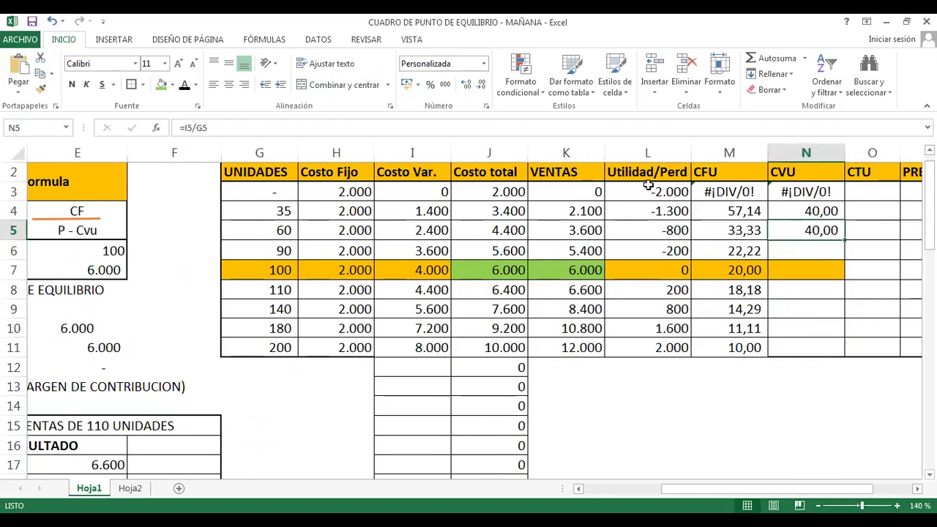
drag(845, 239, 840, 365)
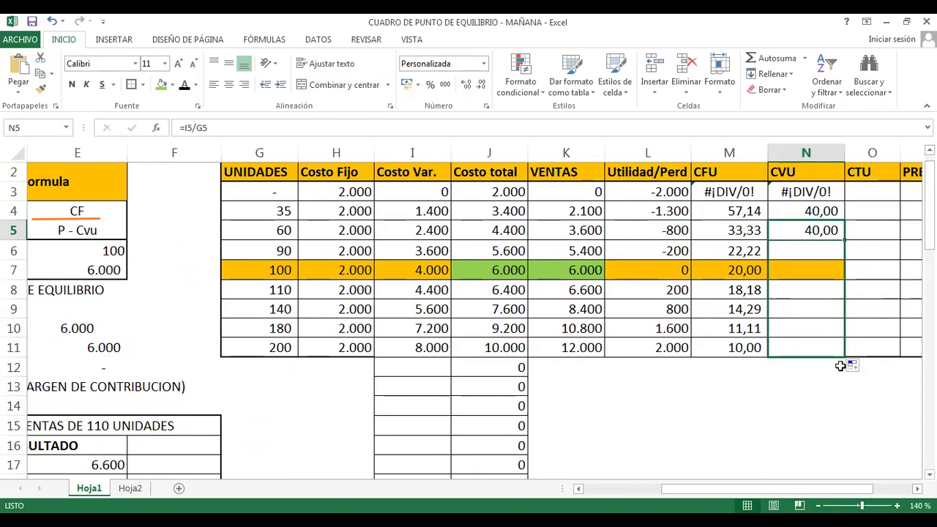
Compare the CVU and CFU columns with the Costo Var. and Costo Fijo columns across the unit quantities.
click(815, 311)
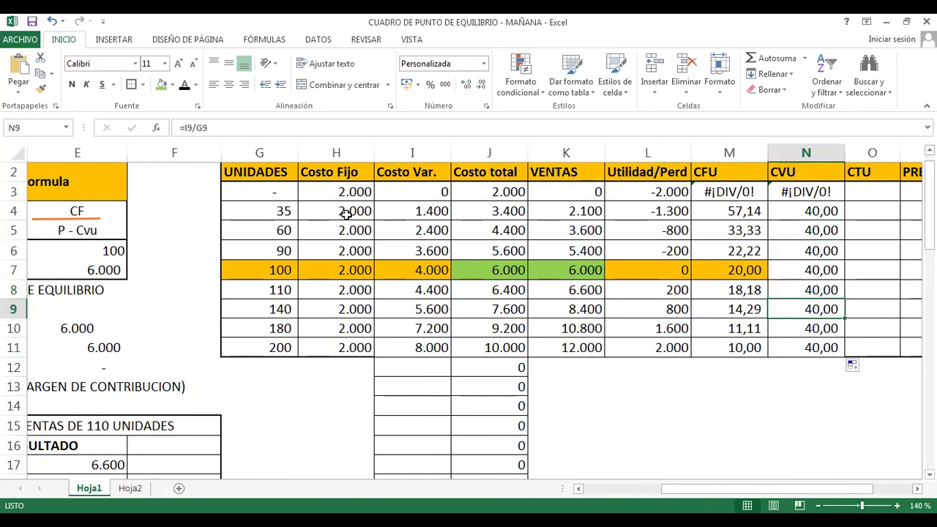
click(391, 212)
drag(825, 211, 817, 345)
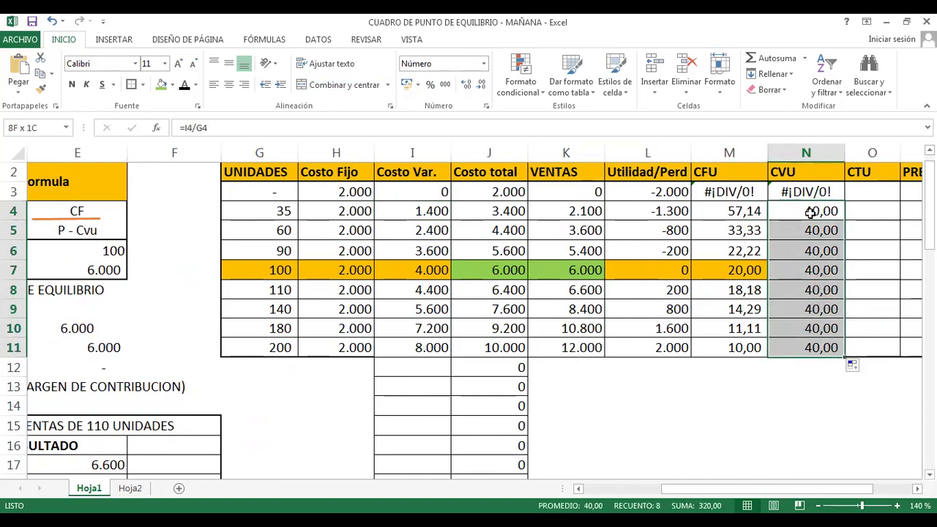
click(413, 210)
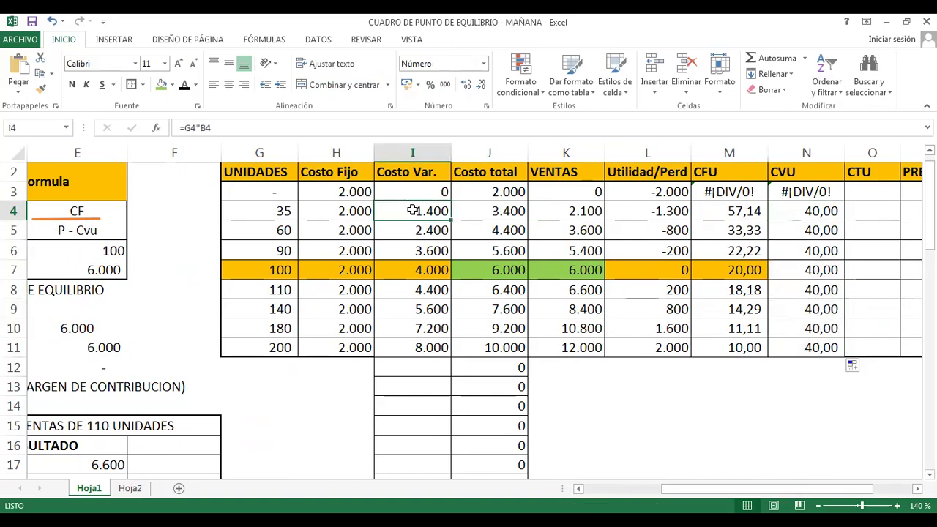
drag(411, 210, 424, 344)
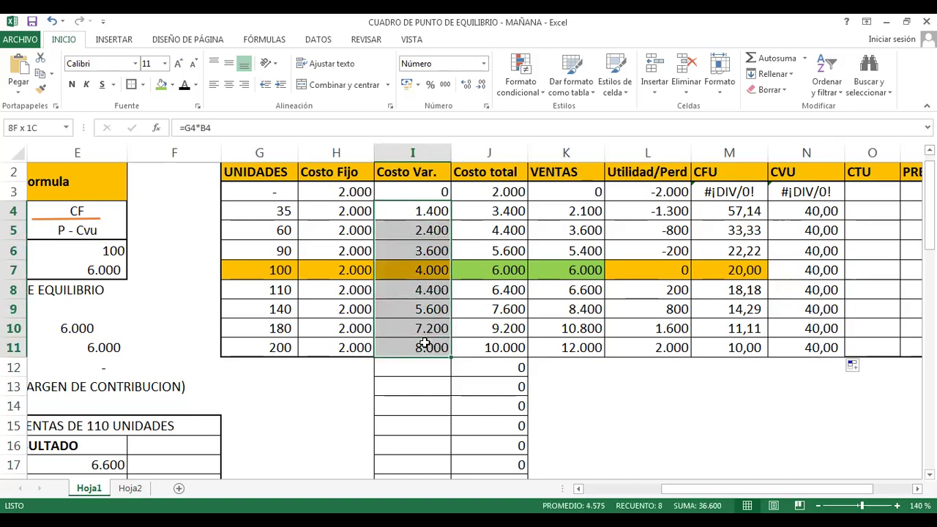
drag(778, 210, 807, 337)
drag(729, 211, 735, 345)
drag(327, 196, 339, 349)
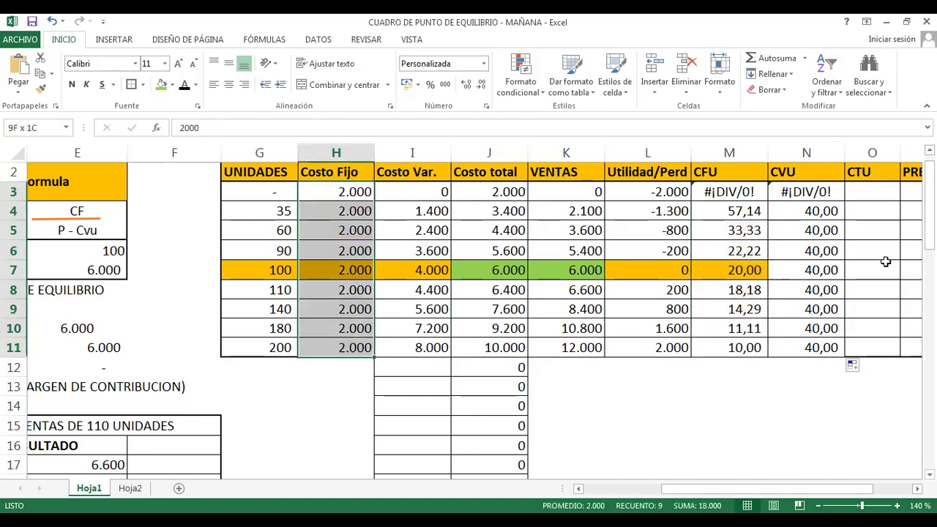
click(868, 191)
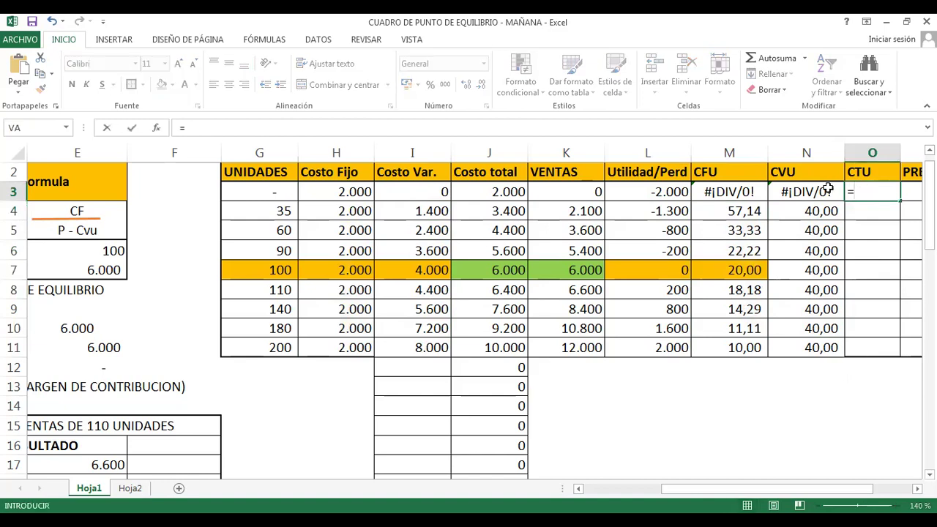
key(Down)
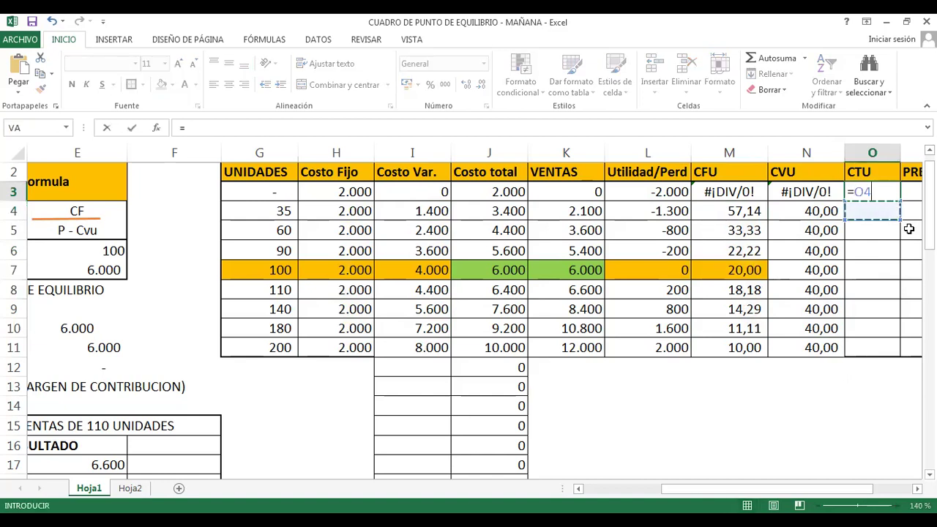
key(Escape)
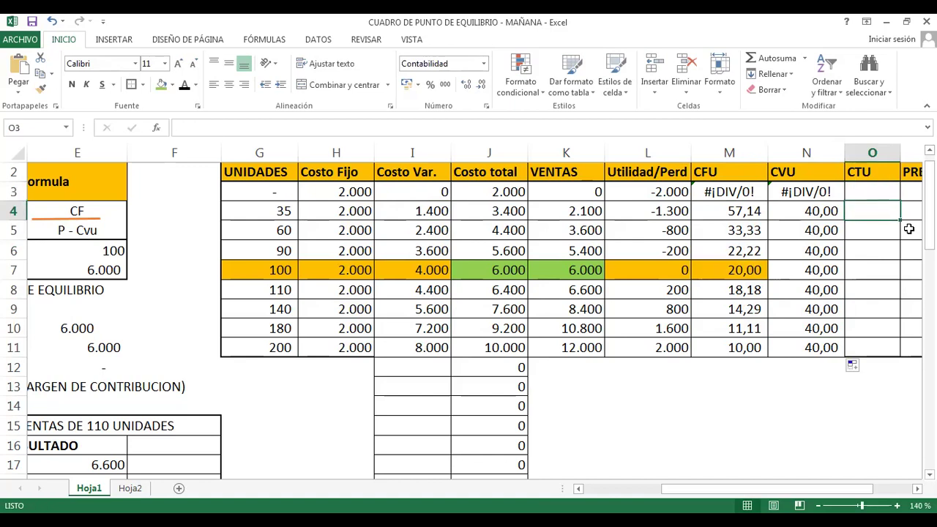
Calculate the CTU for 35 units in O4 by adding CFU and CVU with the formula =M4+N4.
text(=)
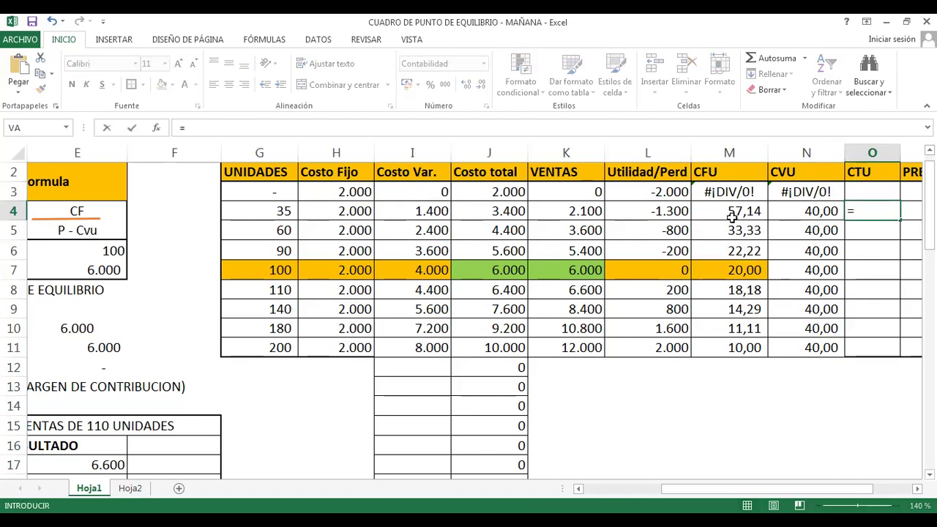
click(731, 215)
text(+)
click(799, 213)
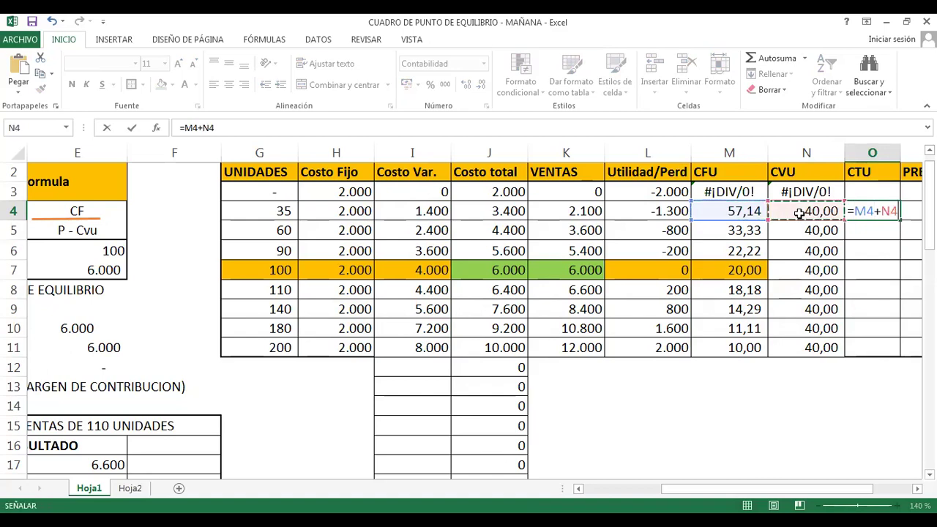
key(Return)
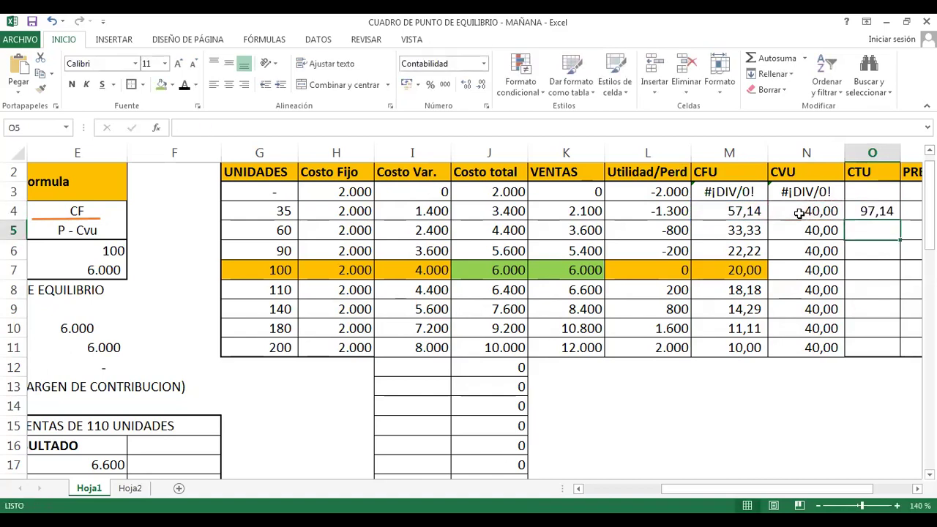
Replace the CTU formula in O4 with =J4/G4, dividing Costo total by UNIDADES.
key(Up)
text(=)
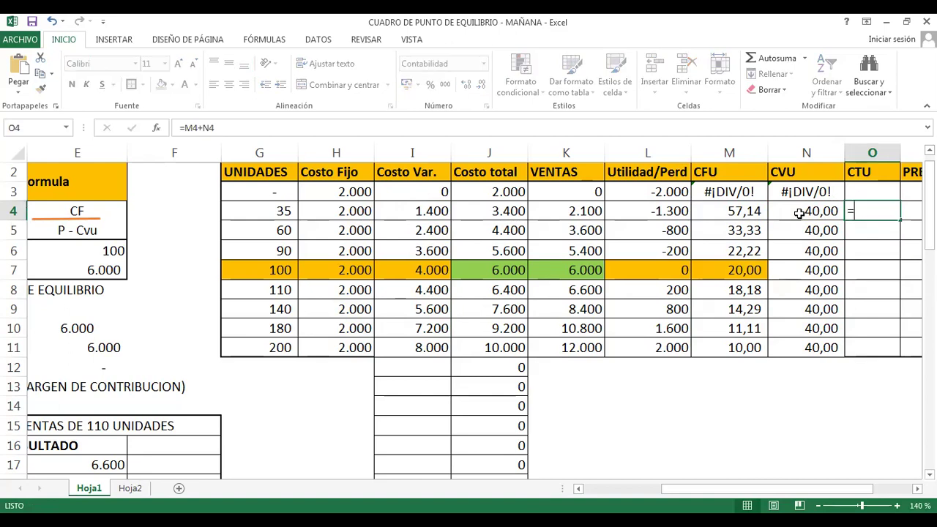
click(496, 211)
text(/)
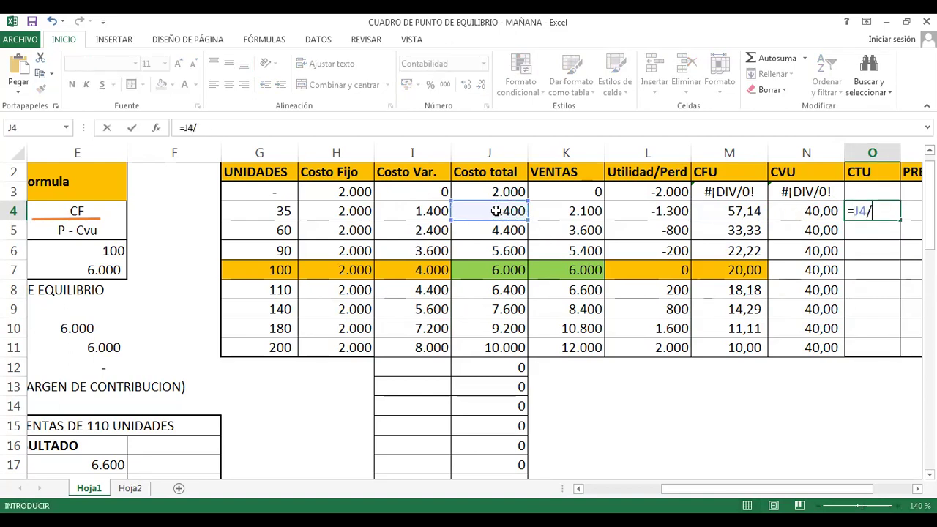
click(269, 206)
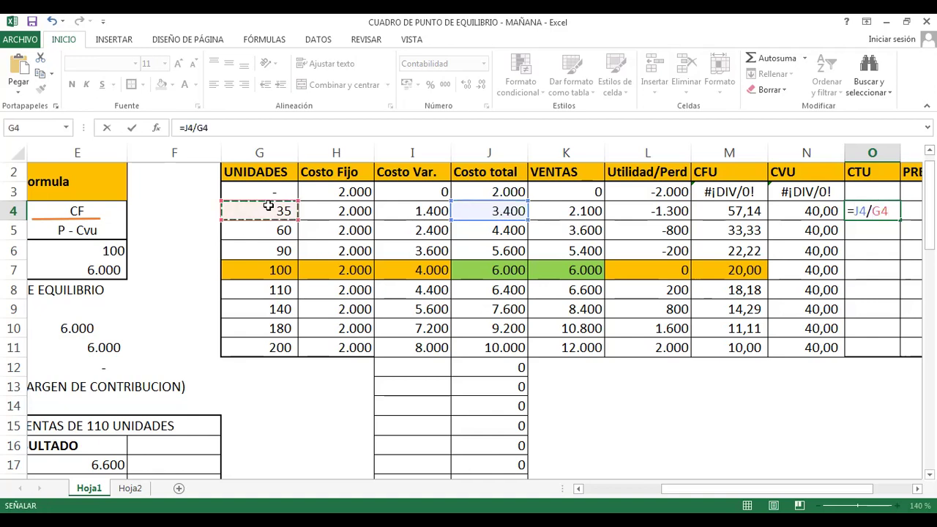
key(Return)
Fill the CTU formula from O4 down through O11.
key(Up)
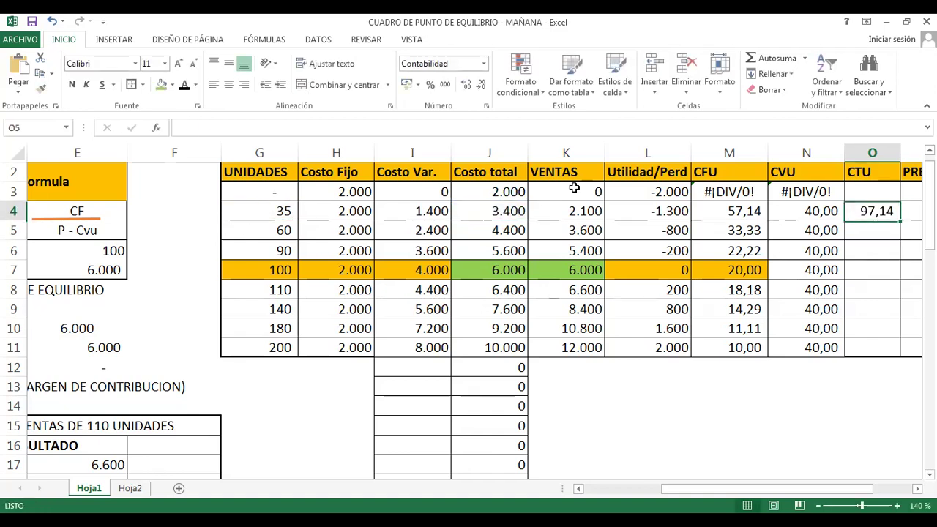
drag(902, 218, 899, 353)
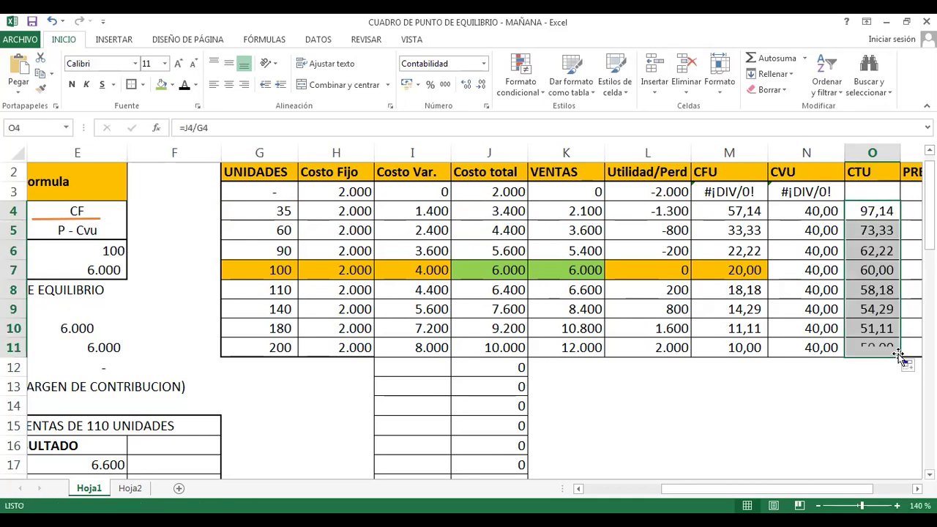
click(886, 351)
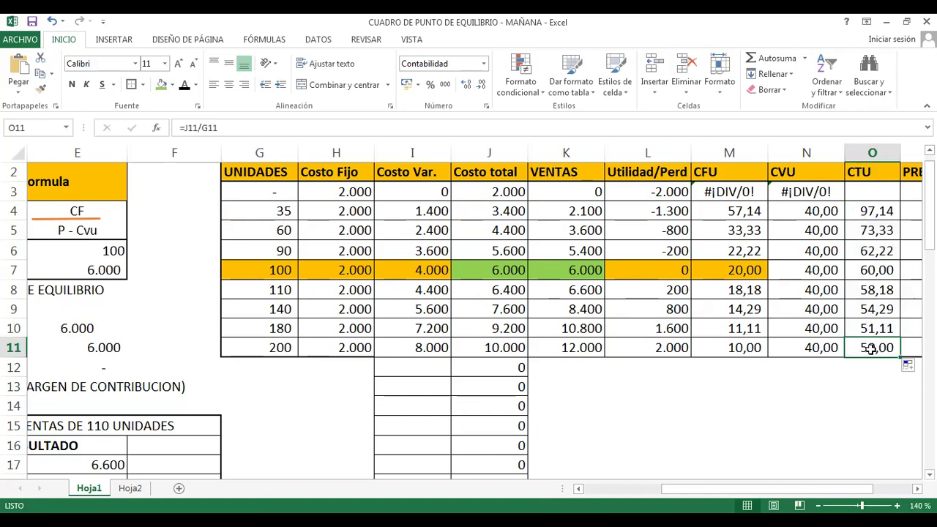
Examine the CTU values before and after the 100-unit break-even row alongside the Utilidad/Perd, VENTAS and cost columns.
click(861, 211)
drag(862, 211, 869, 269)
drag(665, 488, 736, 488)
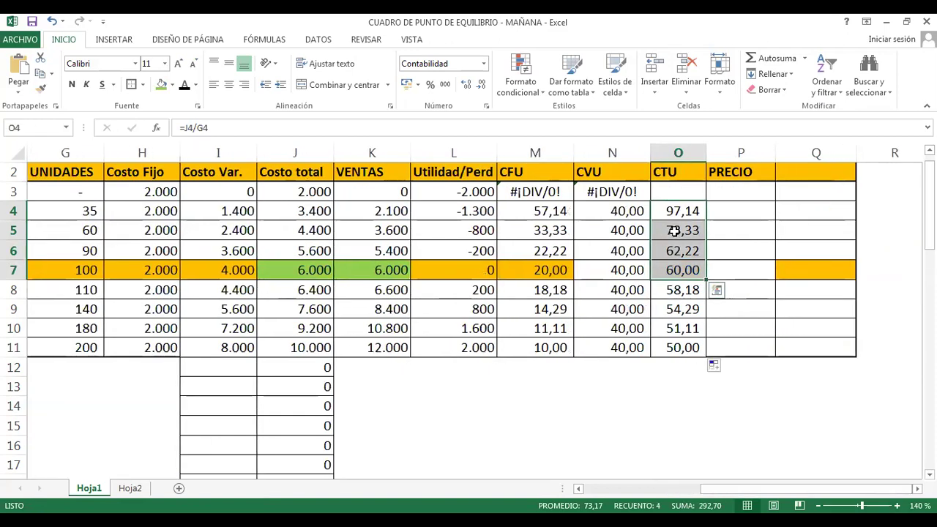
drag(673, 210, 679, 246)
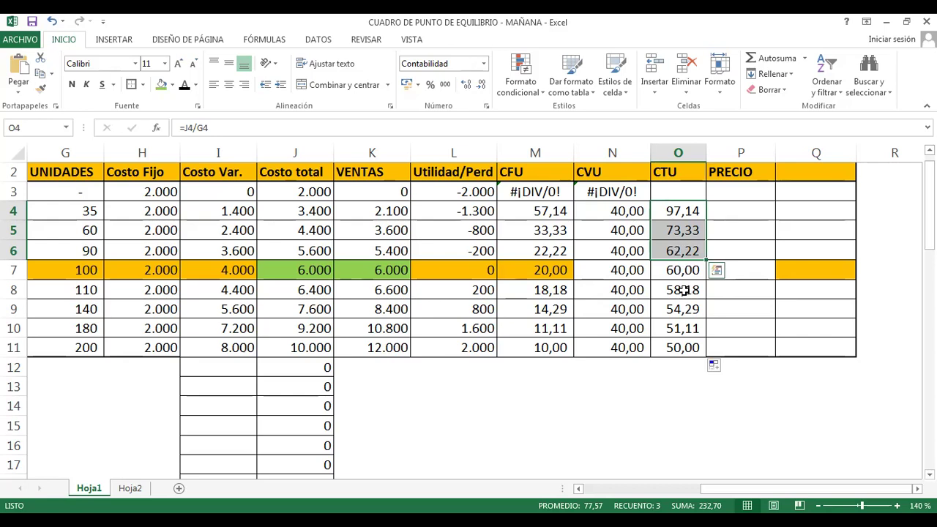
drag(682, 290, 682, 347)
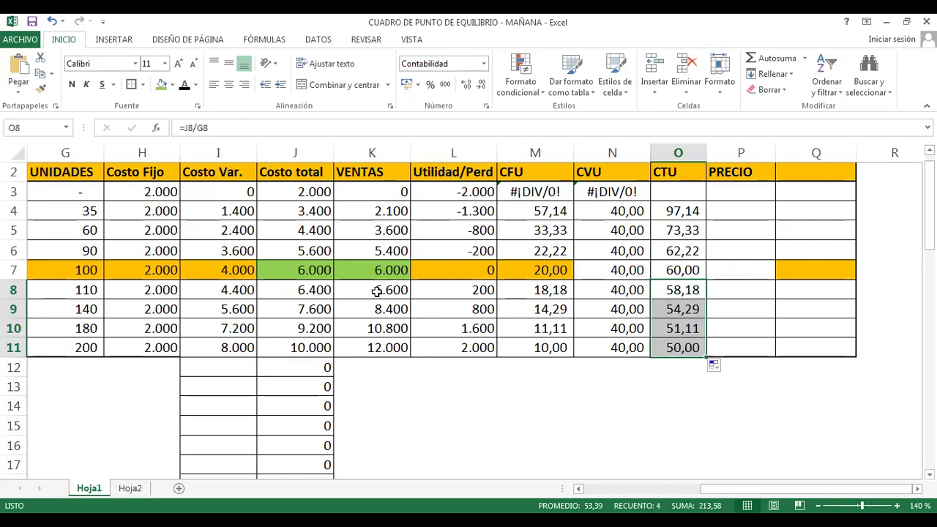
drag(446, 291, 455, 339)
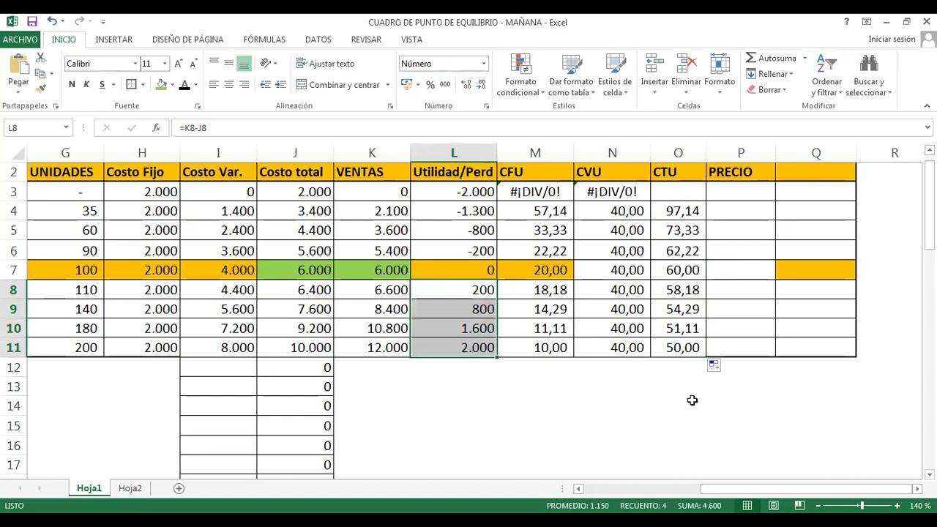
key(Left)
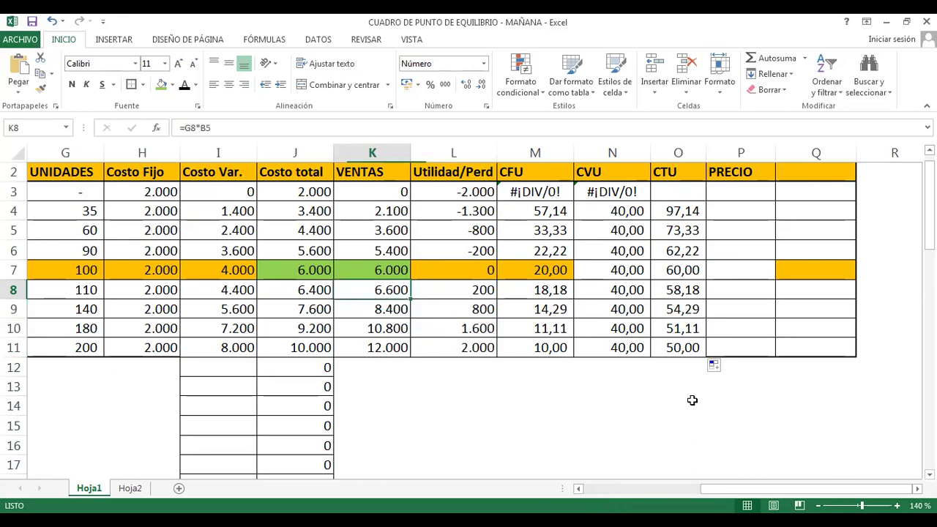
key(Left)
key(Left)
key(Down)
key(Down)
key(Down)
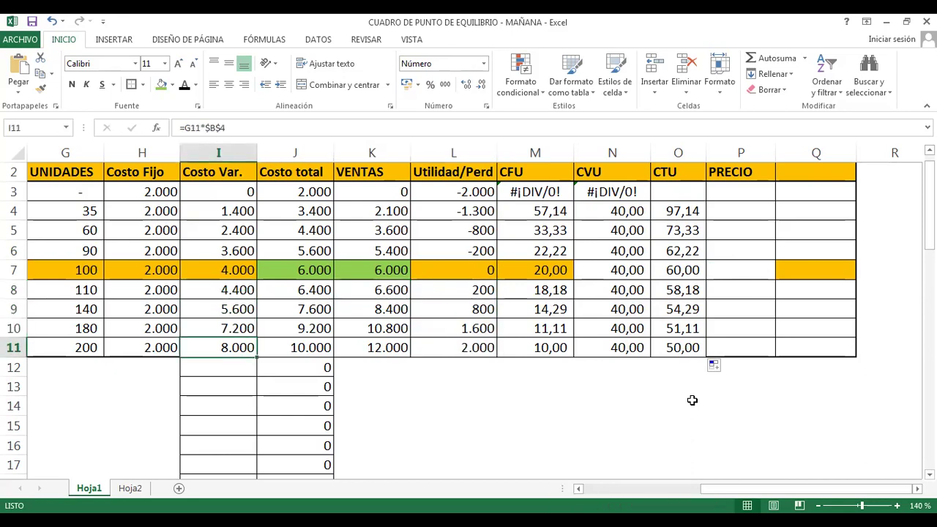
Copy the labels and amounts of the ESCENARIO 1 income statement, A17:B21, from Ventas to RESULT. DE GESTION.
key(Left)
key(Left)
key(Left)
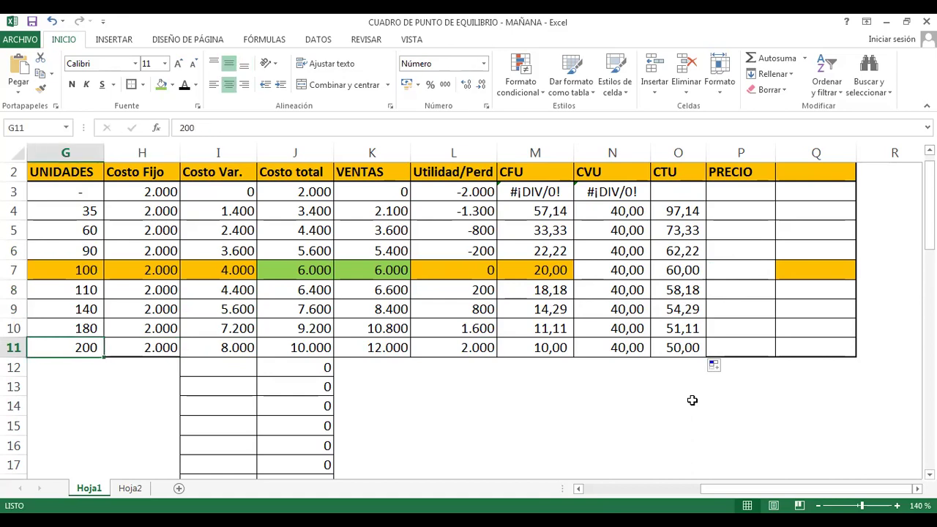
key(Right)
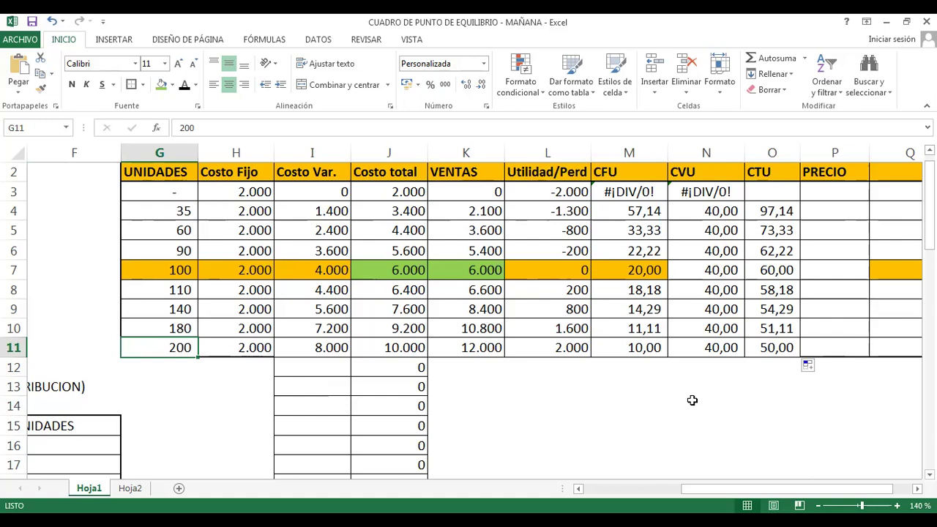
key(Left)
key(Left)
key(Left)
key(Left)
key(Left)
key(Left)
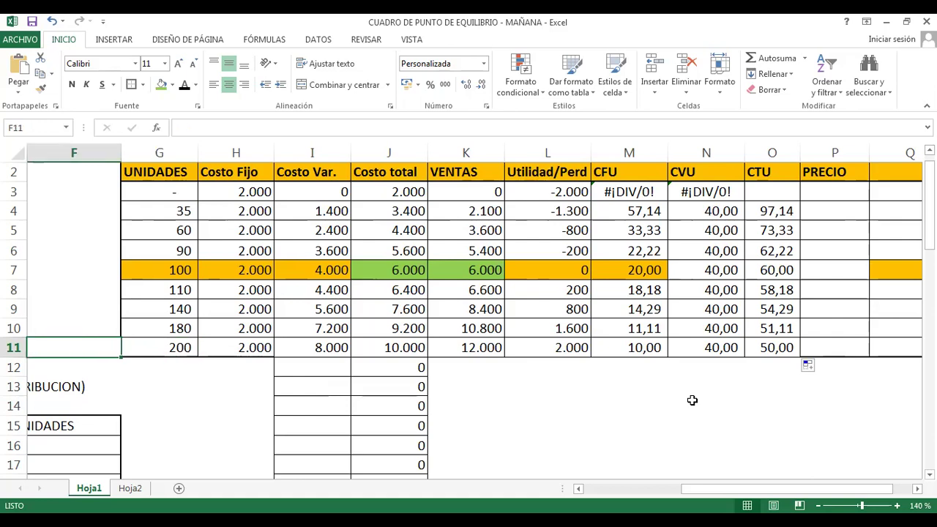
key(Down)
key(Down)
key(Down)
key(Down)
key(Down)
key(Down)
key(Down)
key(Down)
key(Down)
key(Down)
key(Down)
key(Down)
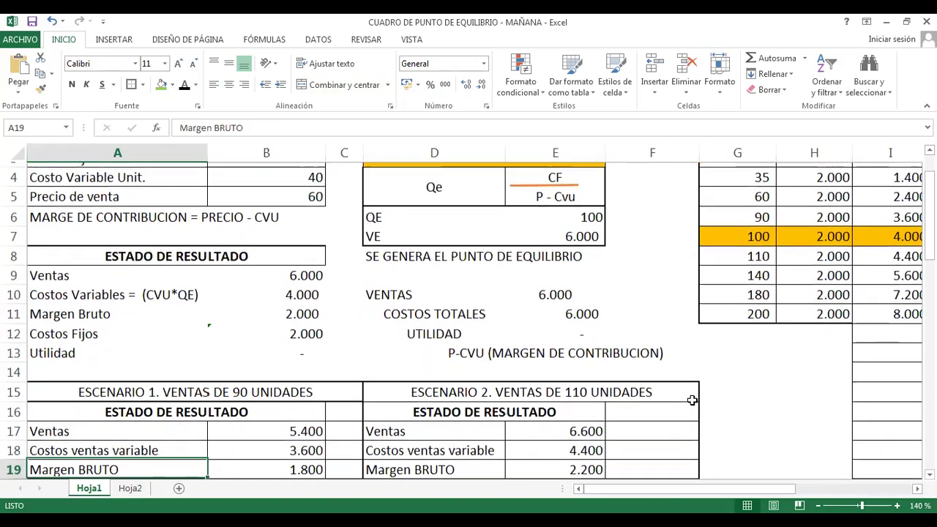
key(Up)
key(Up)
key(Up)
key(Up)
key(Up)
key(Up)
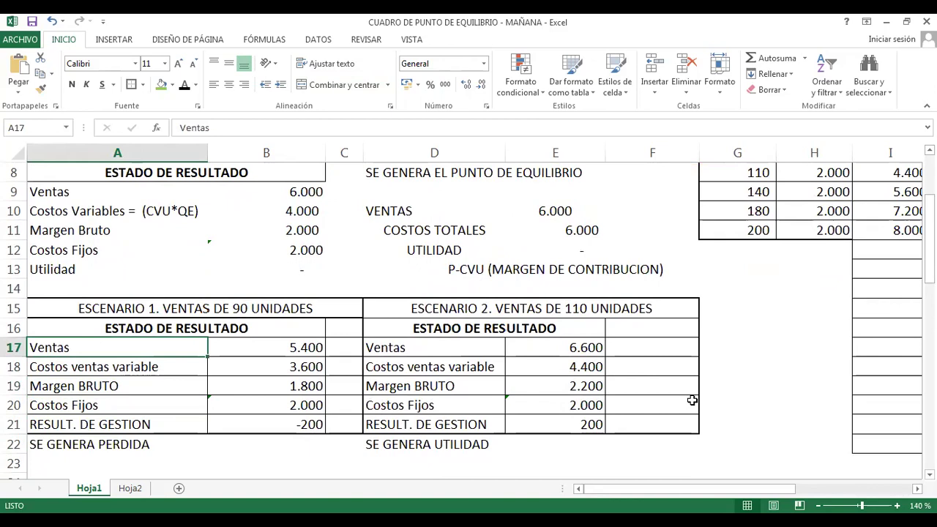
key(shift+Right)
key(shift+Down)
key(shift+Down)
key(shift+Down)
key(shift+Down)
key(ctrl+c)
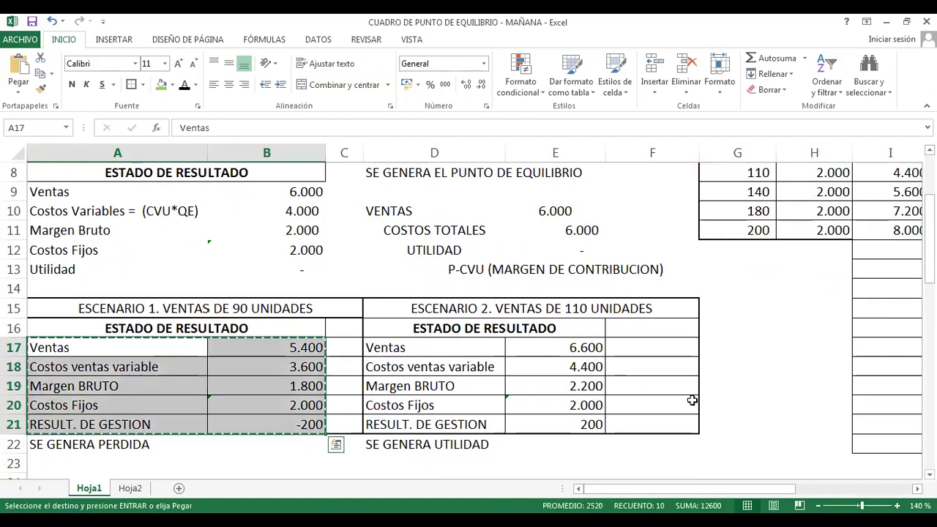
Paste the copied income statement lines into the empty area below the break-even table, starting at L14.
key(Right)
key(Right)
key(Right)
key(Right)
key(Right)
key(Right)
key(Right)
key(Right)
key(Right)
key(Right)
key(Right)
key(Right)
key(Right)
key(Right)
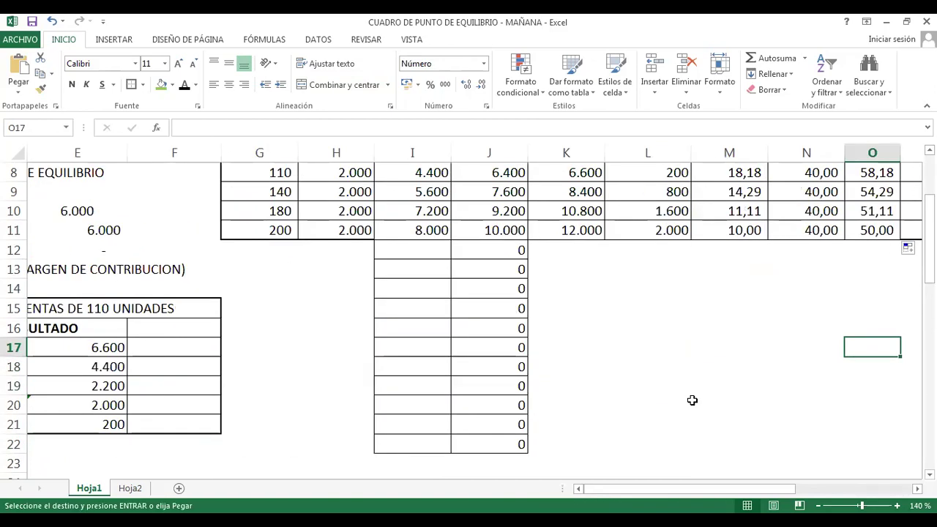
key(Left)
key(Left)
key(Left)
key(Up)
key(Up)
key(Up)
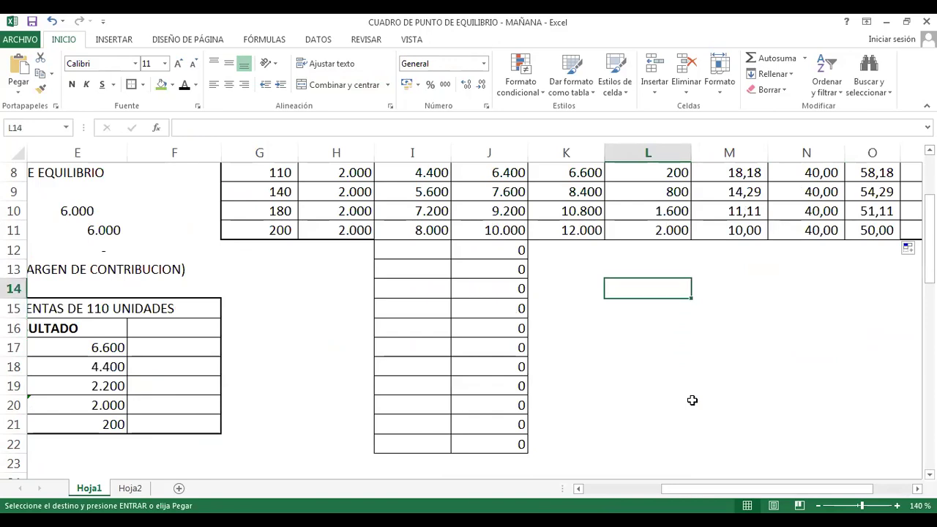
key(ctrl+v)
key(Right)
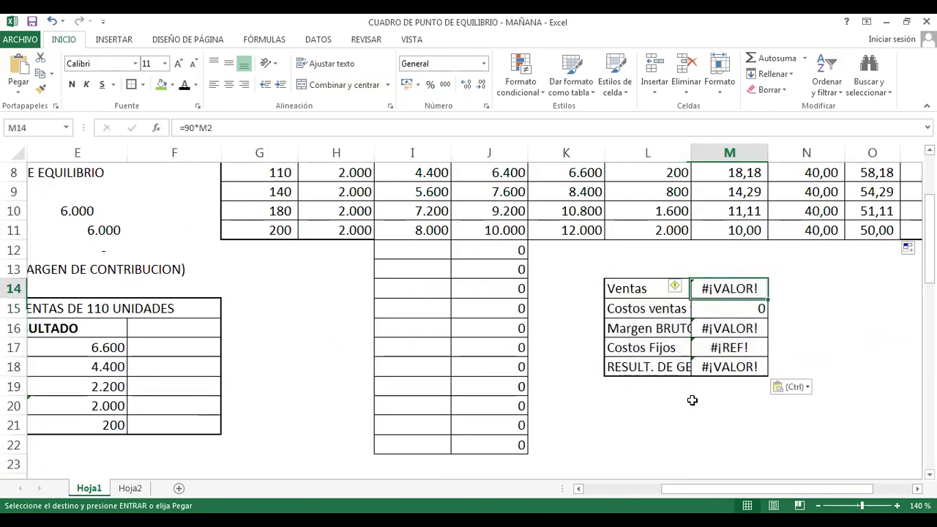
Set RESULT. DE GESTION in M18 of the pasted income statement to 8000.
key(Down)
key(Down)
key(Down)
key(Down)
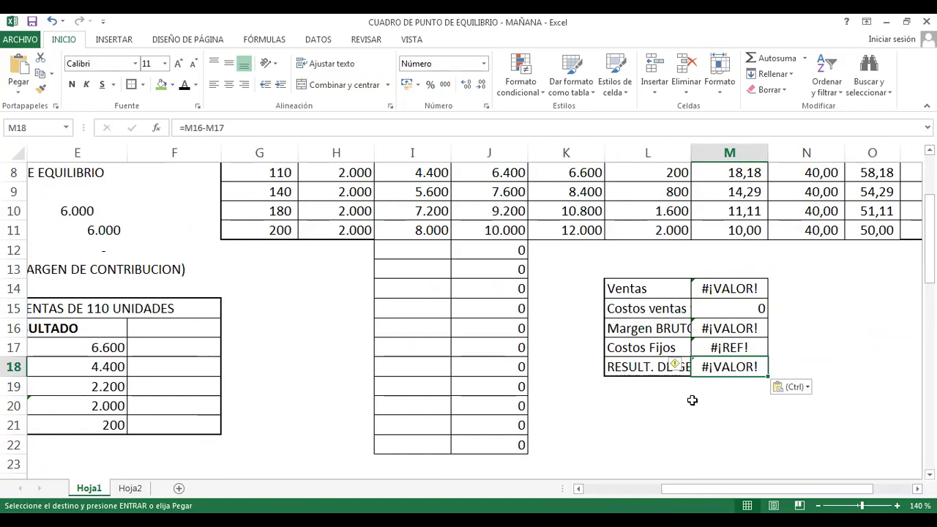
text(6)
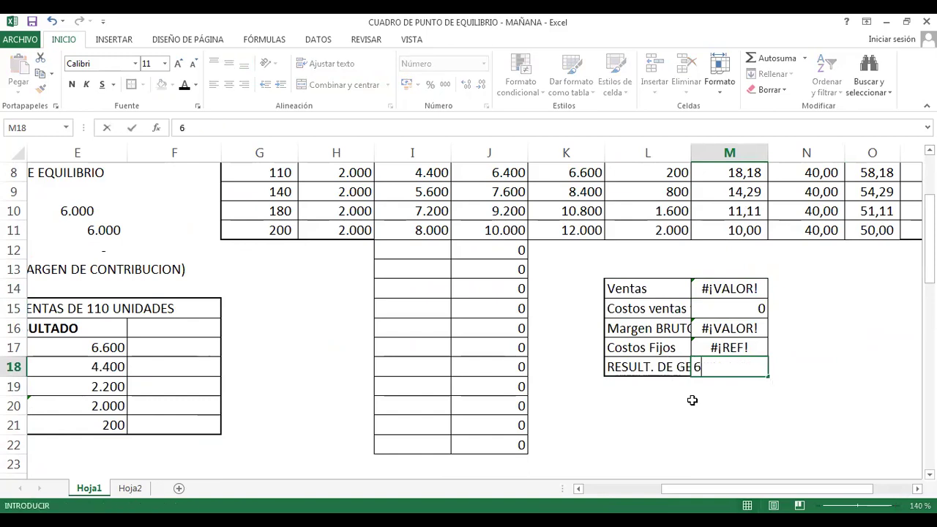
key(BackSpace)
text(8000)
key(Return)
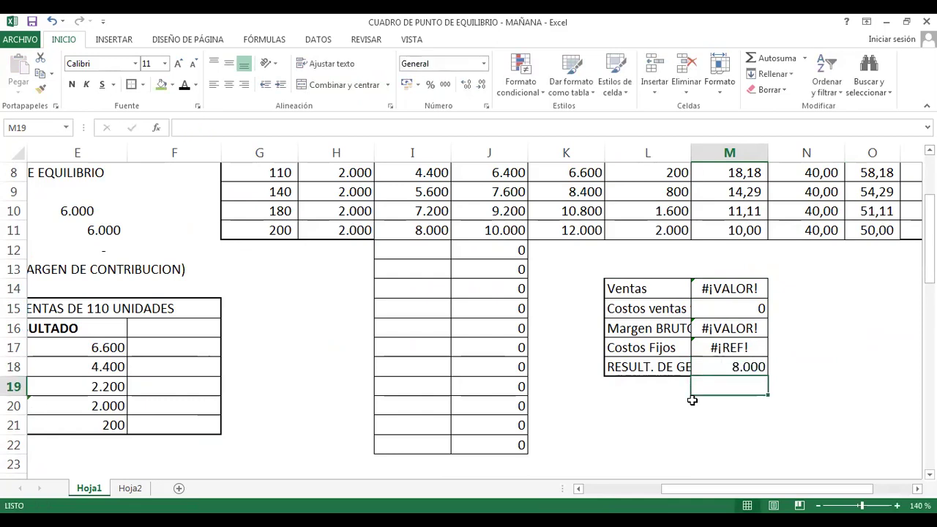
Check the Utilidad/Perd values in the break-even table, comparing the 200-unit row in L11 with the zero-unit row in L3.
key(Up)
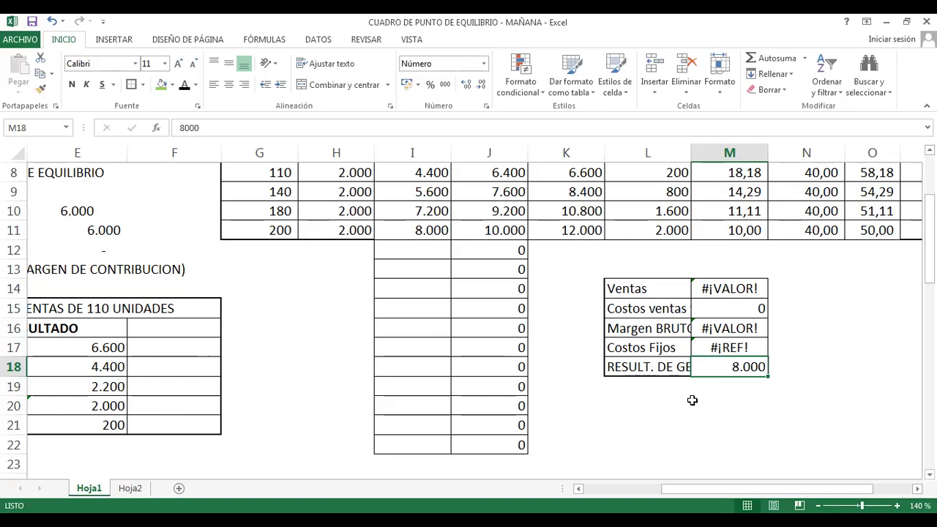
key(Down)
key(Up)
scroll(929, 234, up, 1)
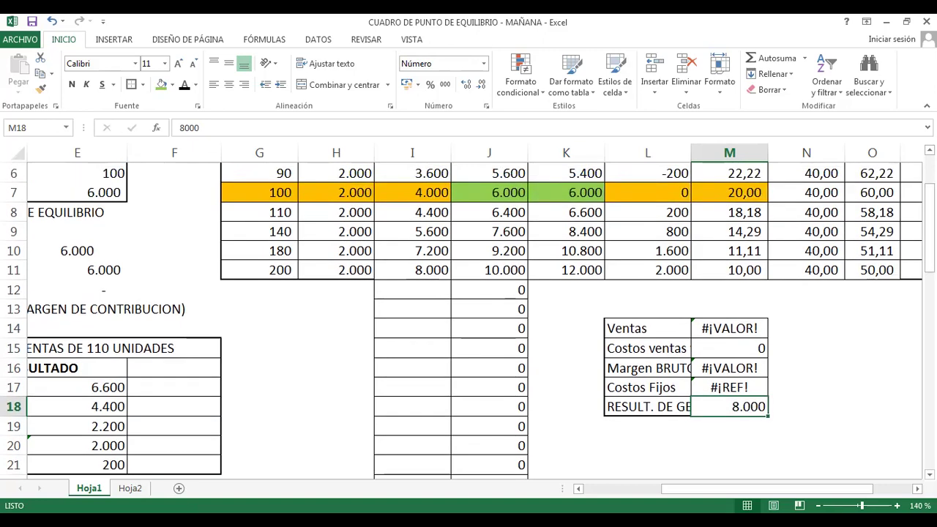
scroll(930, 227, up, 2)
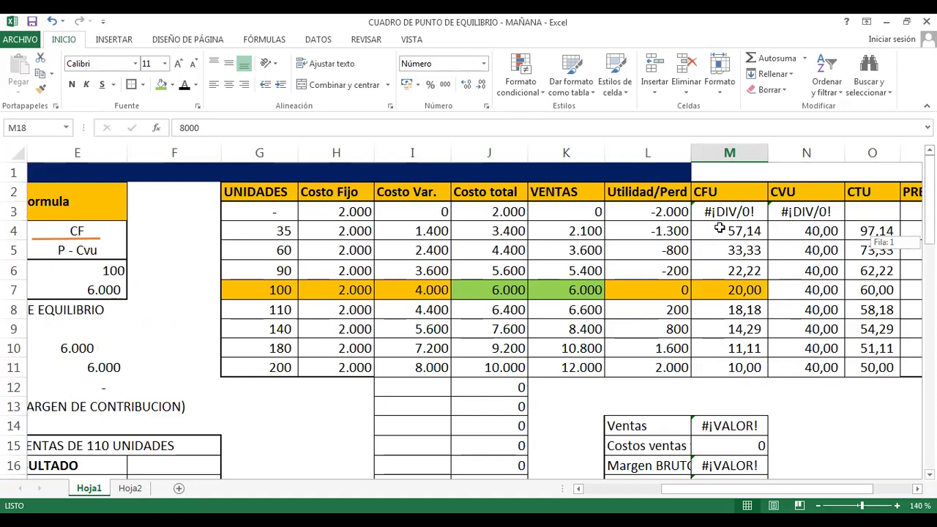
click(663, 368)
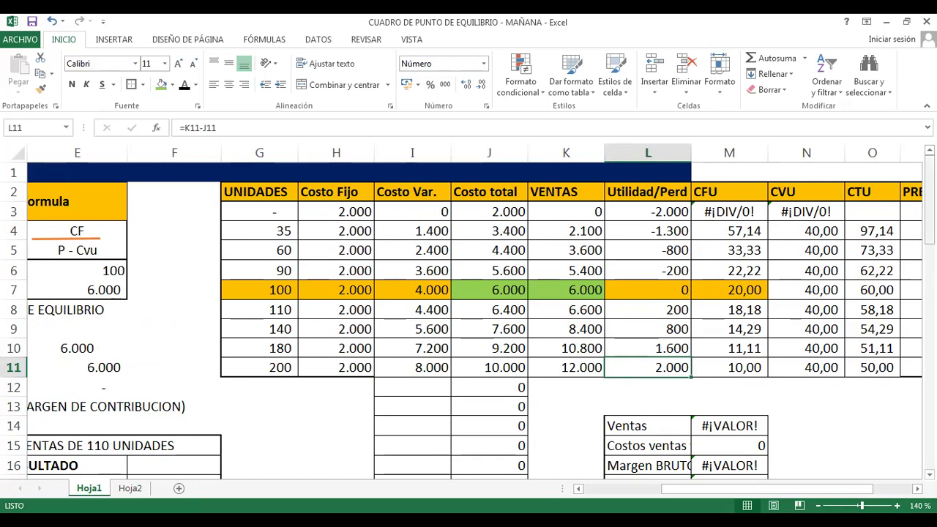
mouse_move(928, 192)
mouse_down()
mouse_move(929, 222)
mouse_move(928, 190)
mouse_up()
click(627, 213)
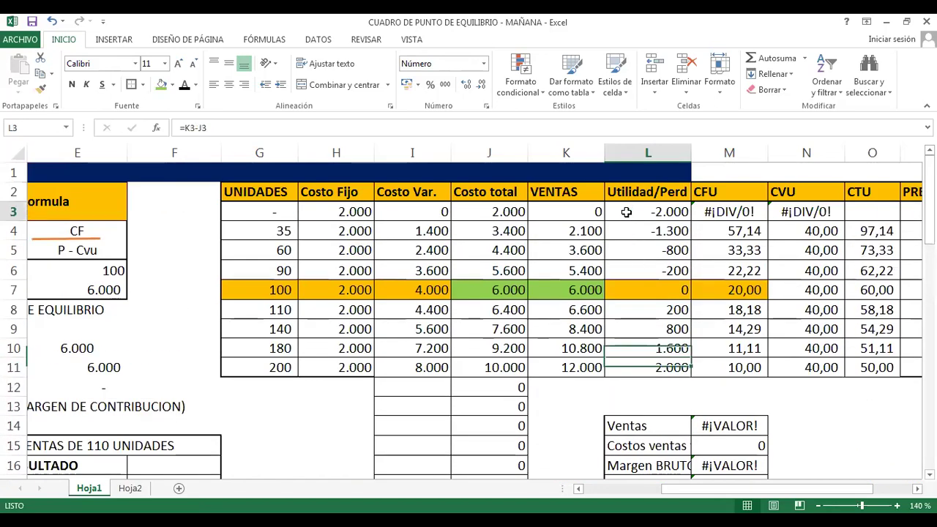
click(658, 367)
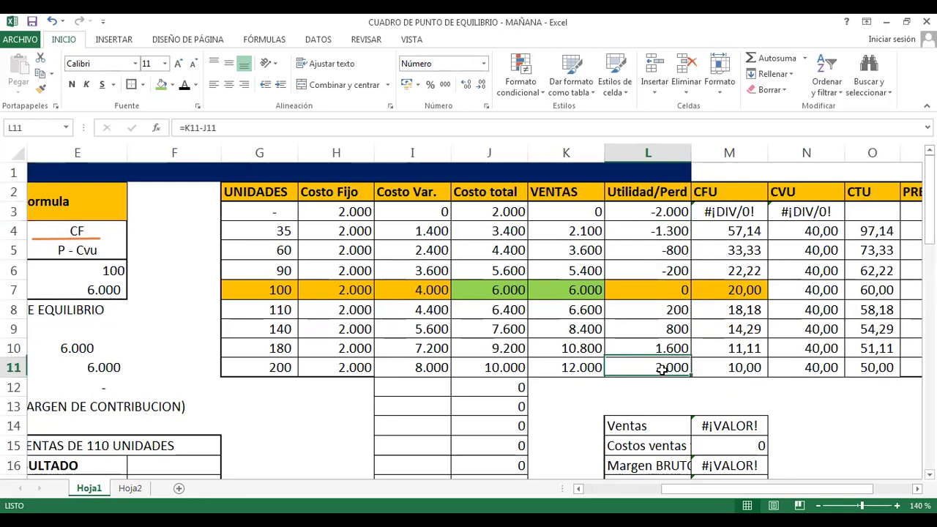
Set RESULT. DE GESTION in M18 to 2000, matching the profit for 200 units.
drag(928, 192, 928, 216)
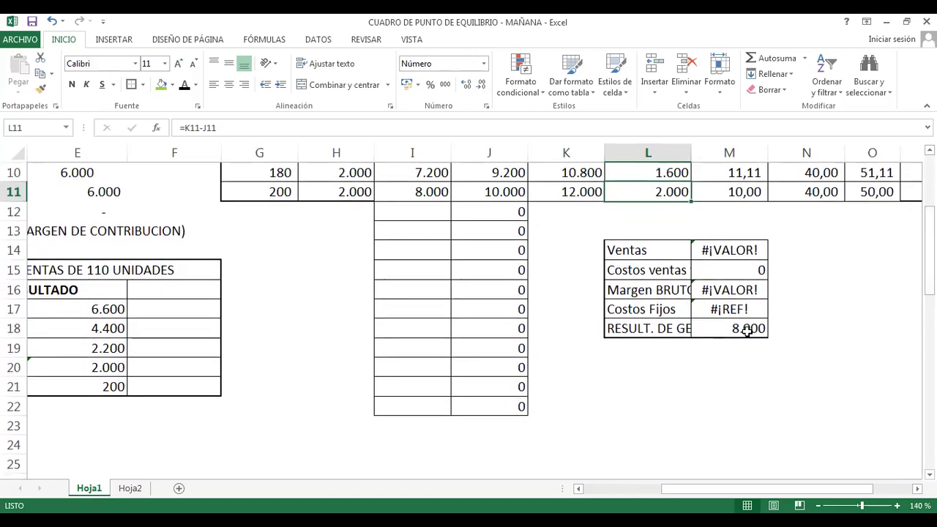
click(745, 330)
text(200)
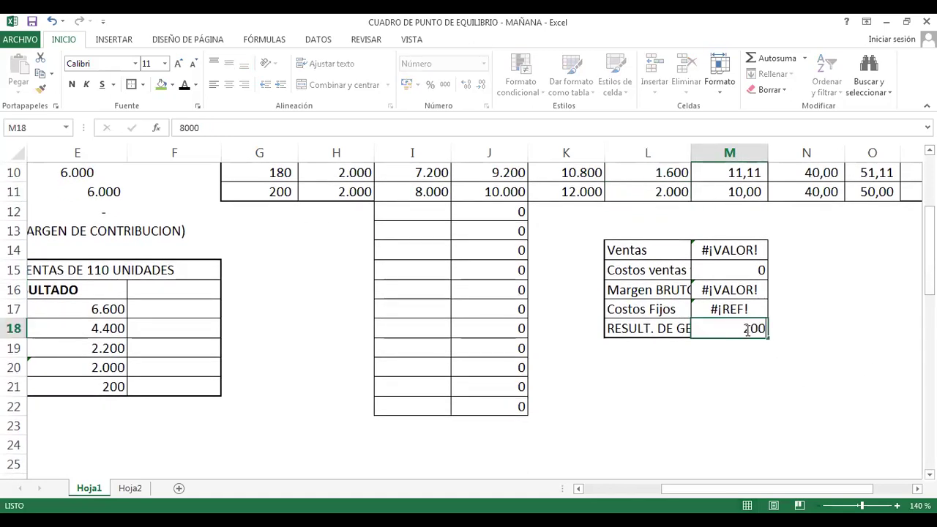
key(Return)
click(745, 331)
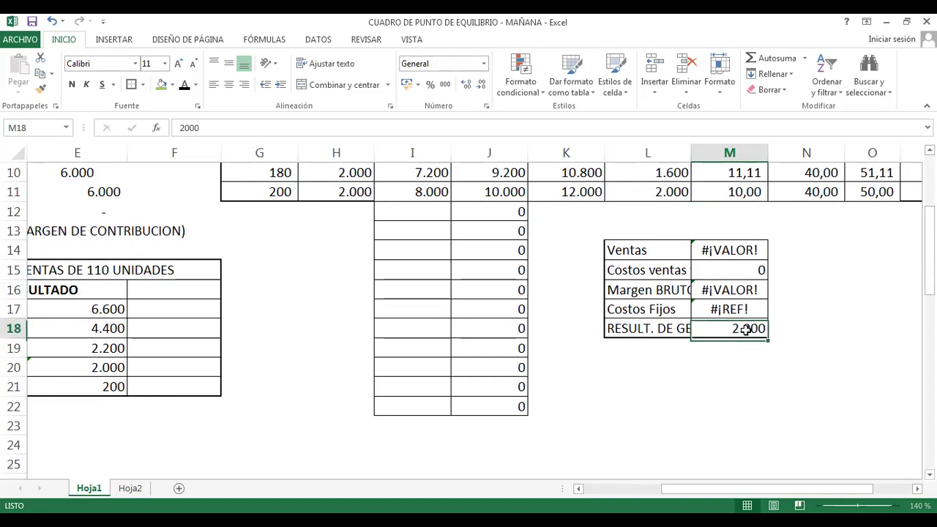
Set Costos Fijos in M17 of the pasted income statement to 2000.
key(Up)
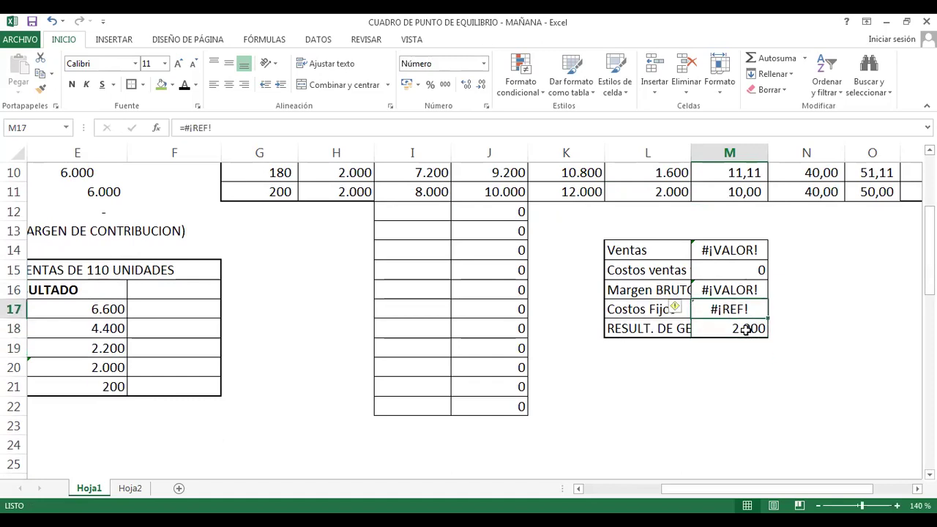
text(2000)
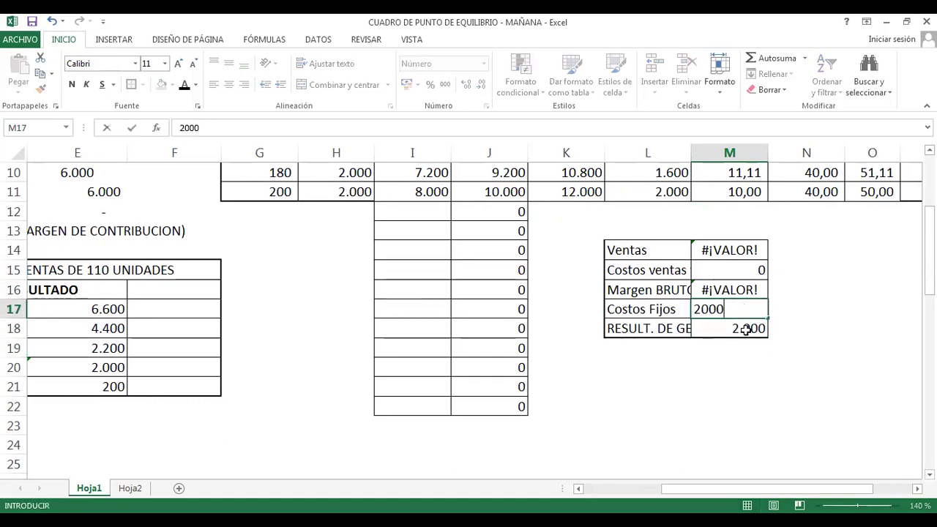
key(Return)
key(Up)
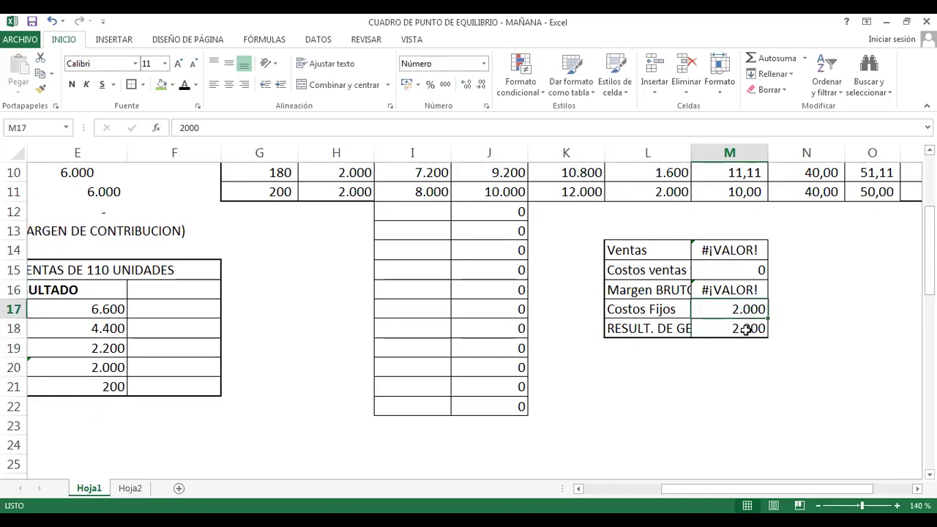
Compare the Costos Fijos amount in M17 with RESULT. DE GESTION in M18.
key(Down)
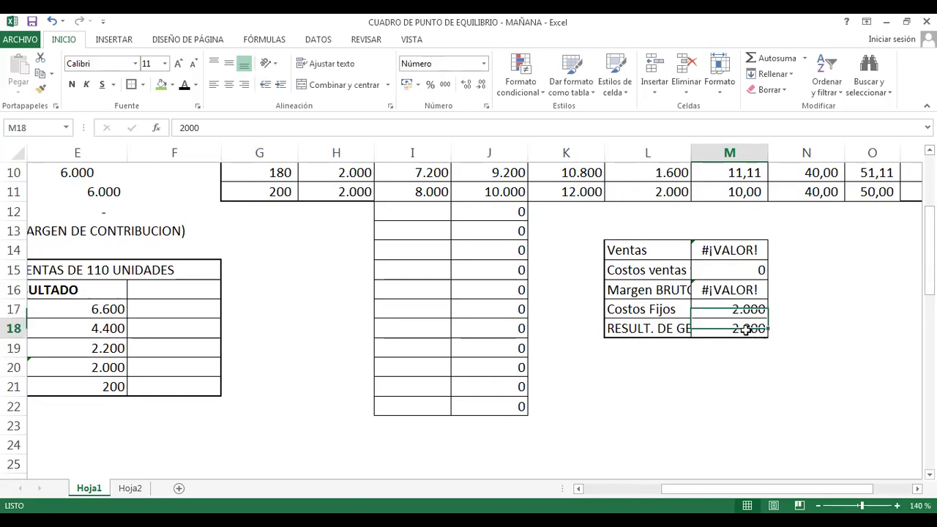
key(Up)
key(Down)
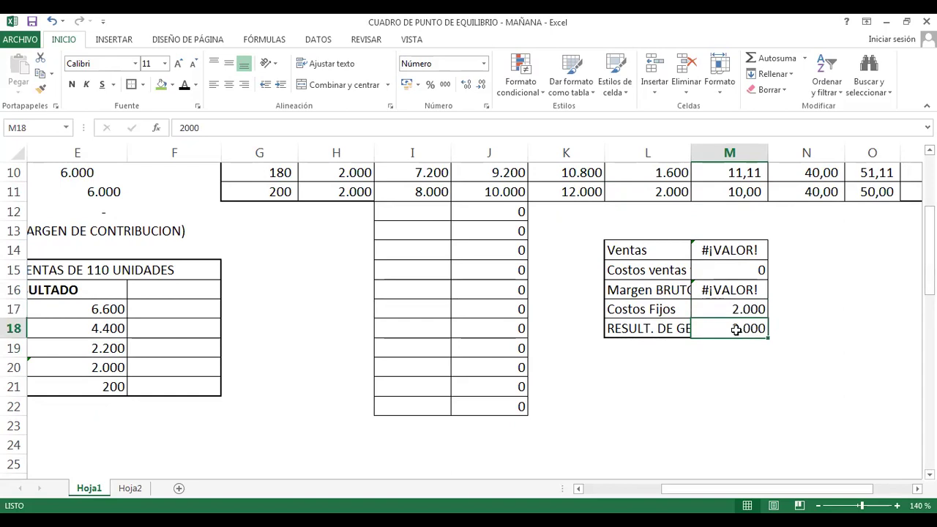
click(642, 311)
drag(642, 311, 724, 308)
click(725, 308)
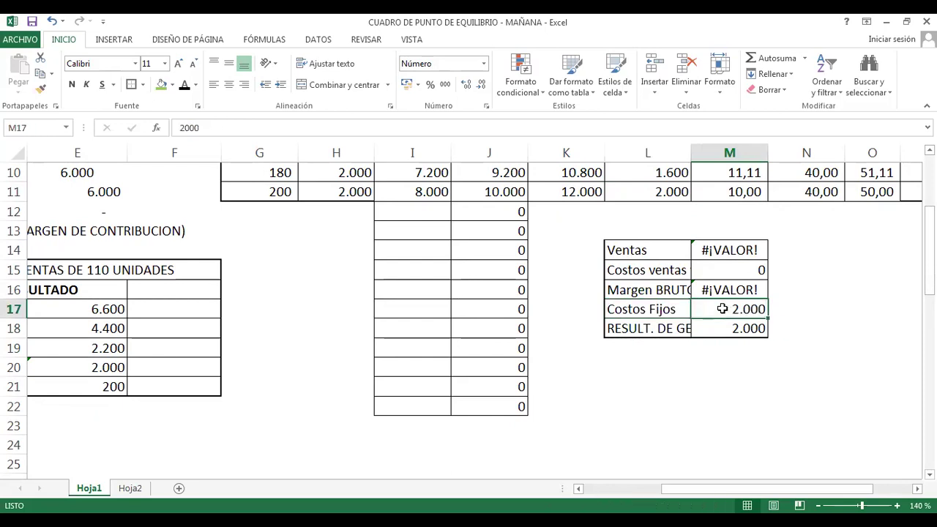
drag(649, 310, 727, 303)
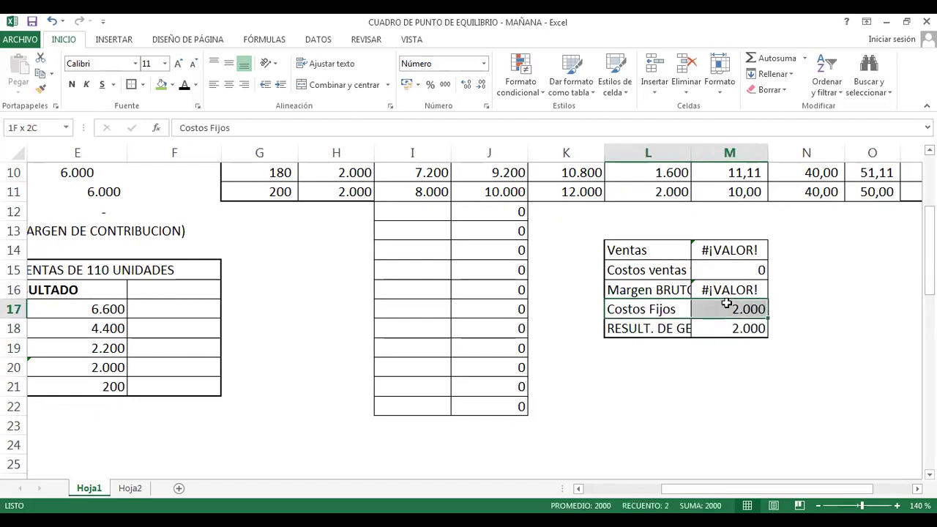
click(728, 328)
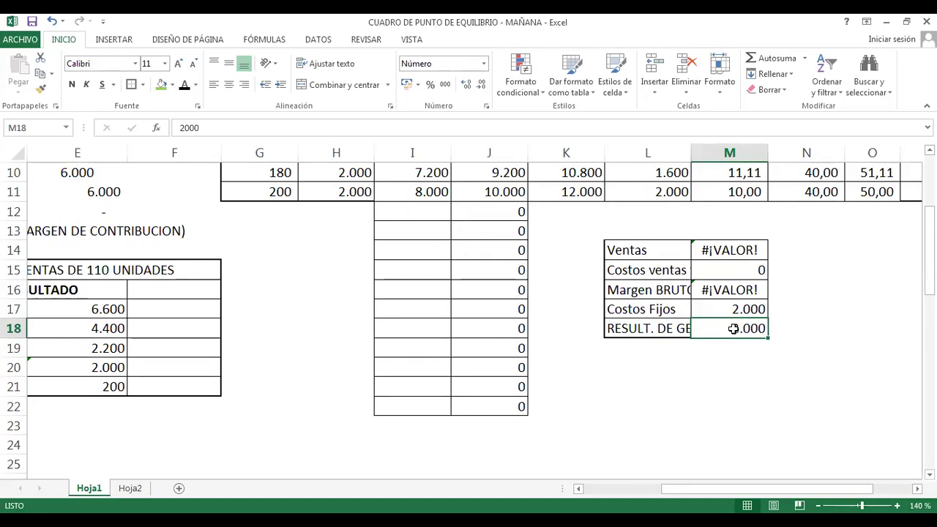
click(725, 309)
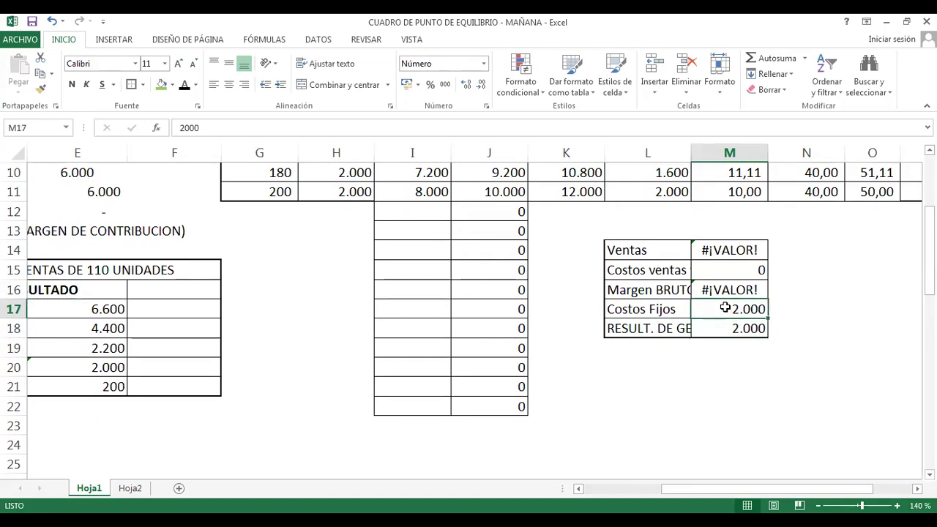
Calculate Margen BRUTO in M16 by adding RESULT. DE GESTION and Costos Fijos with the formula =M18+M17.
click(716, 288)
text(=)
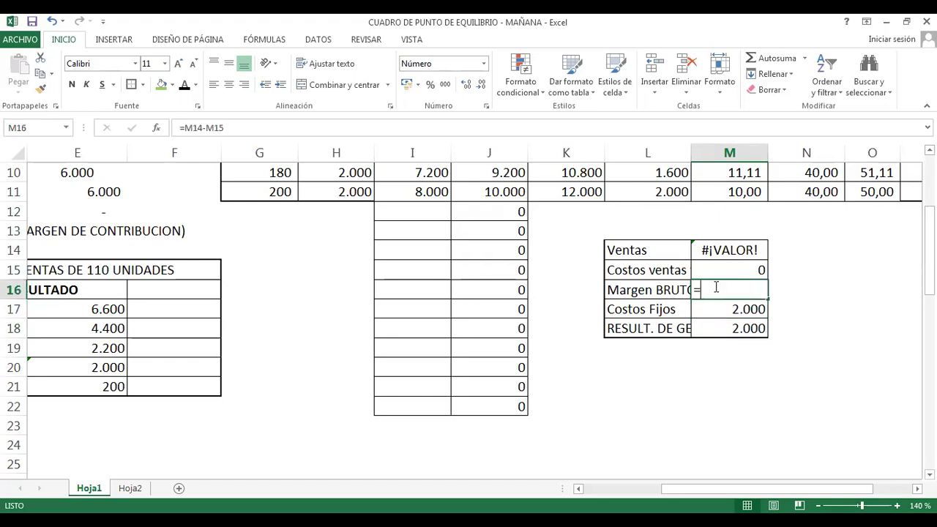
click(729, 328)
text(+)
click(715, 309)
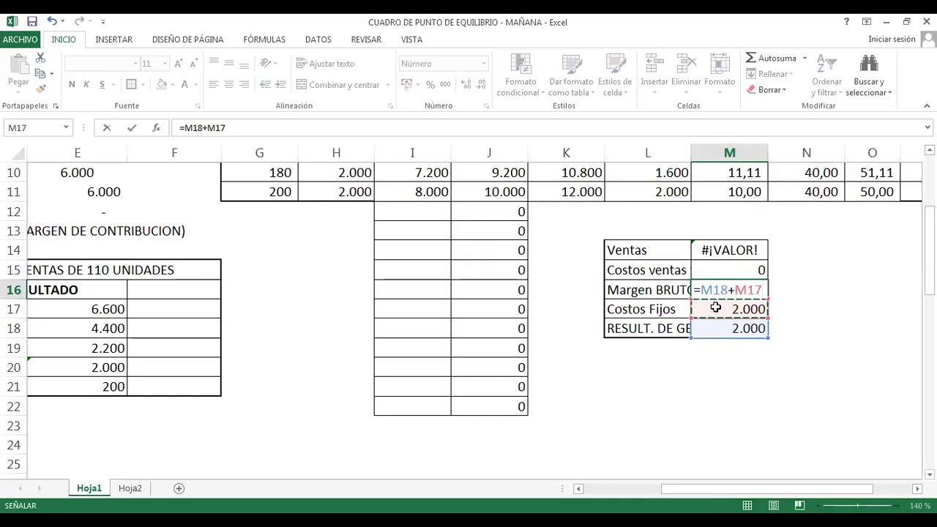
key(Return)
key(Up)
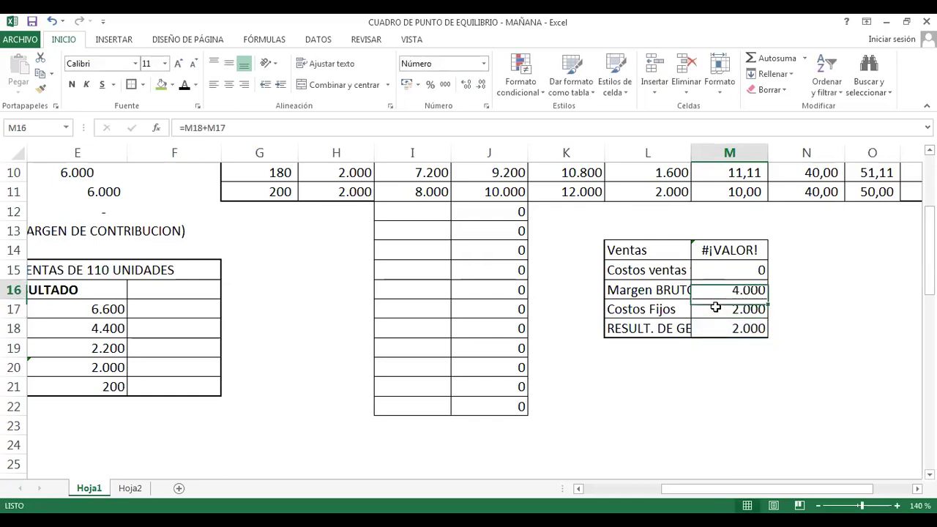
click(715, 308)
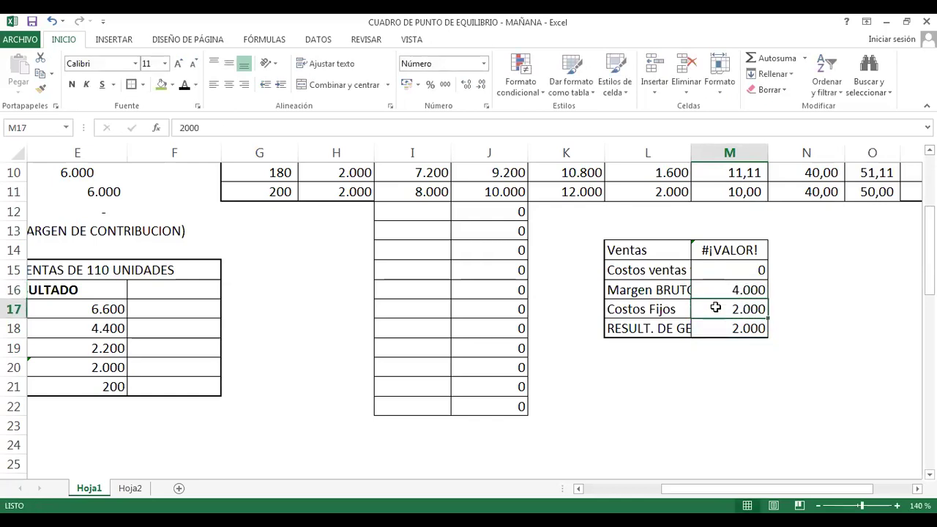
key(Down)
key(Up)
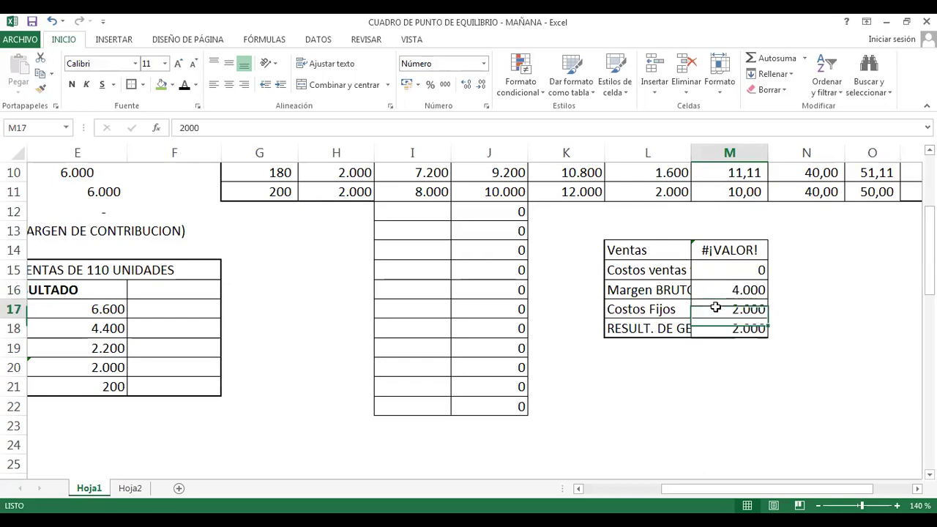
Clear the Ventas amount in M14 of the pasted income statement.
key(Up)
key(Down)
key(Down)
key(Up)
key(Up)
key(Up)
key(Up)
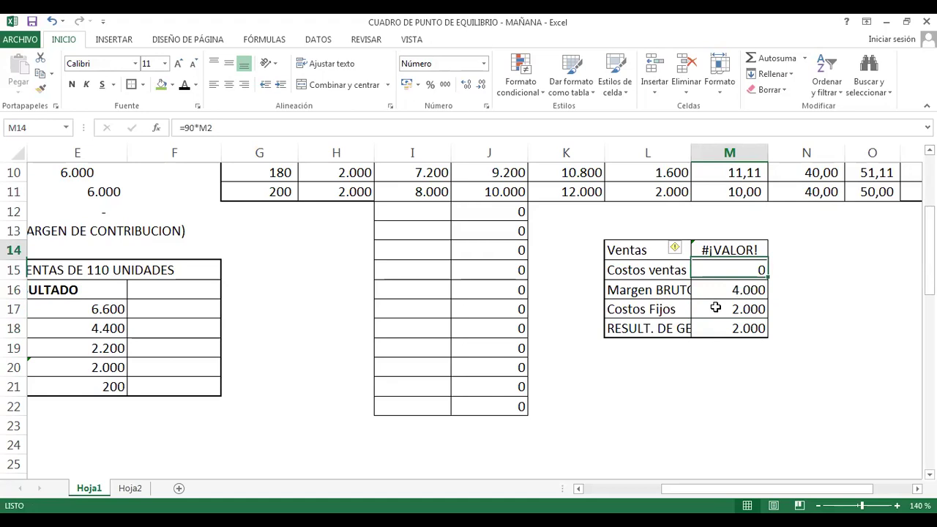
key(Delete)
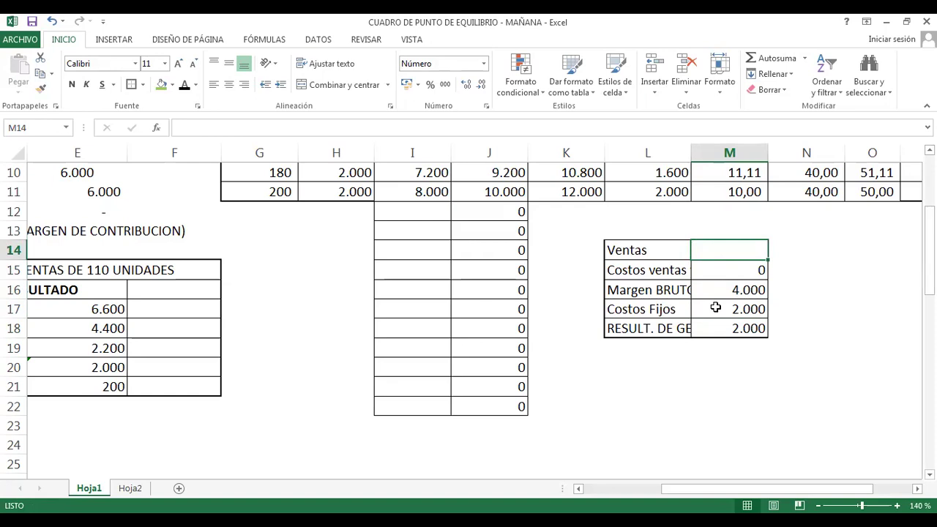
key(Down)
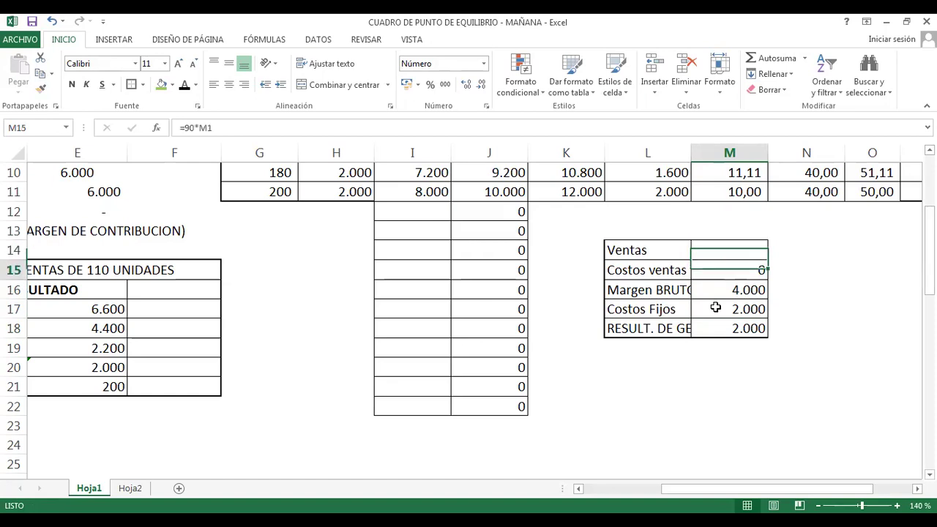
key(Down)
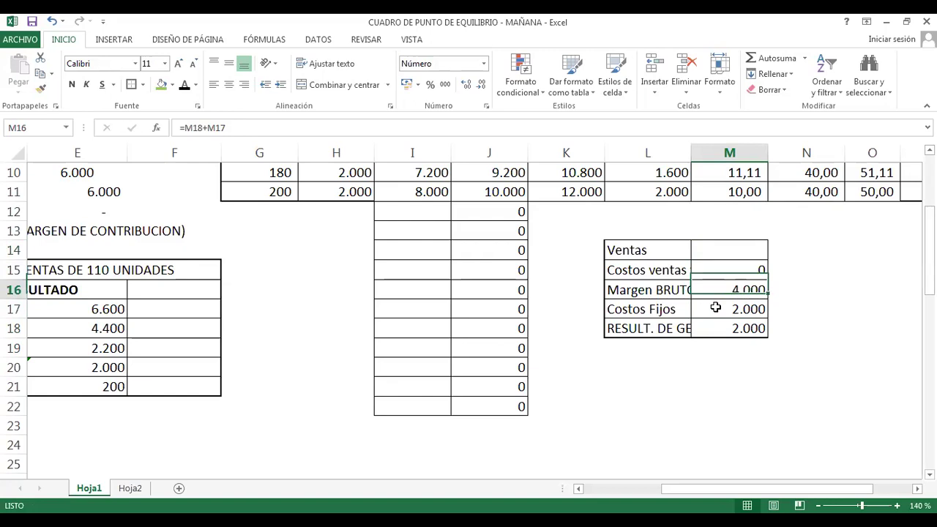
key(Up)
key(Up)
key(Up)
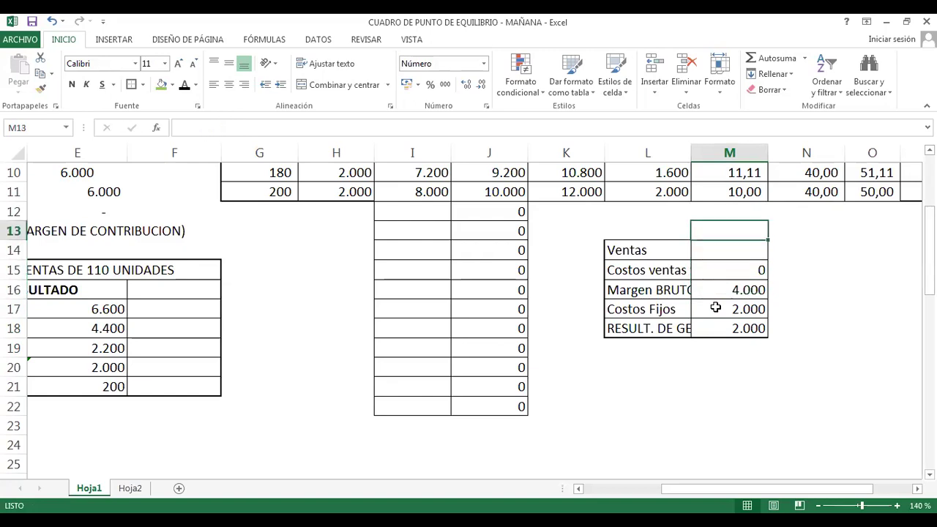
key(Right)
key(Right)
key(Right)
key(Down)
key(Down)
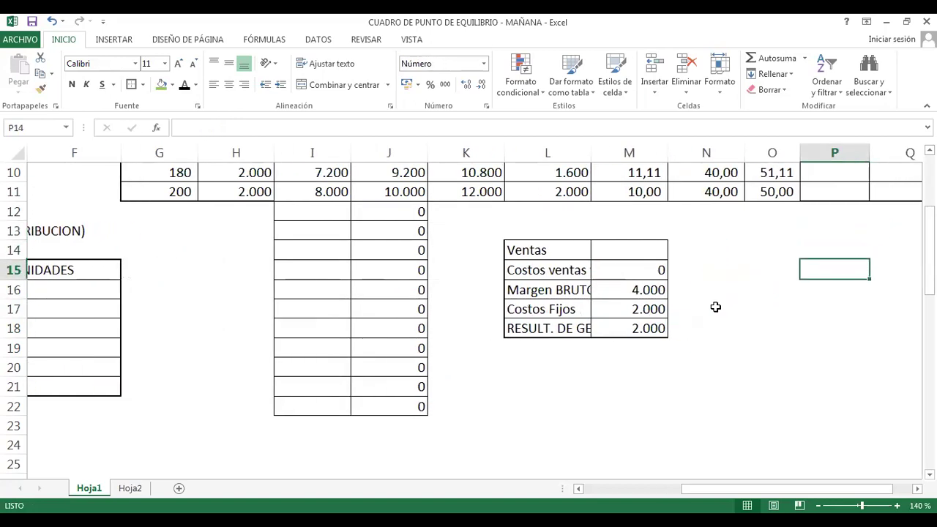
key(Left)
key(Left)
key(Left)
key(Right)
key(Down)
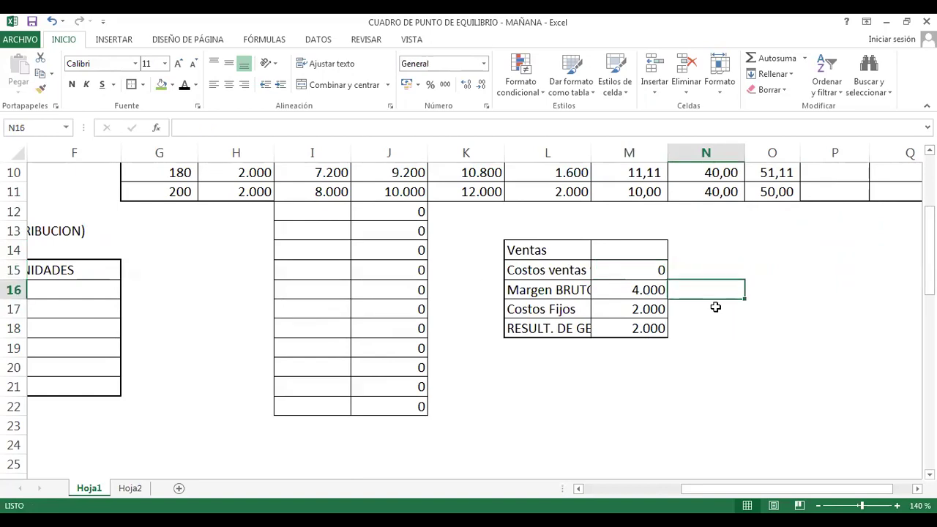
key(Left)
key(Left)
key(Right)
key(Right)
key(Left)
key(Left)
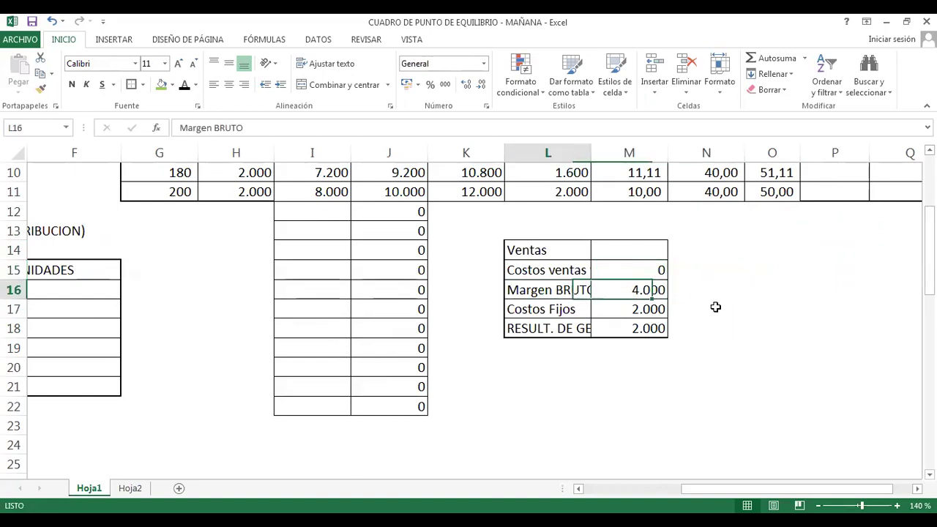
key(Right)
key(Left)
key(Up)
key(Up)
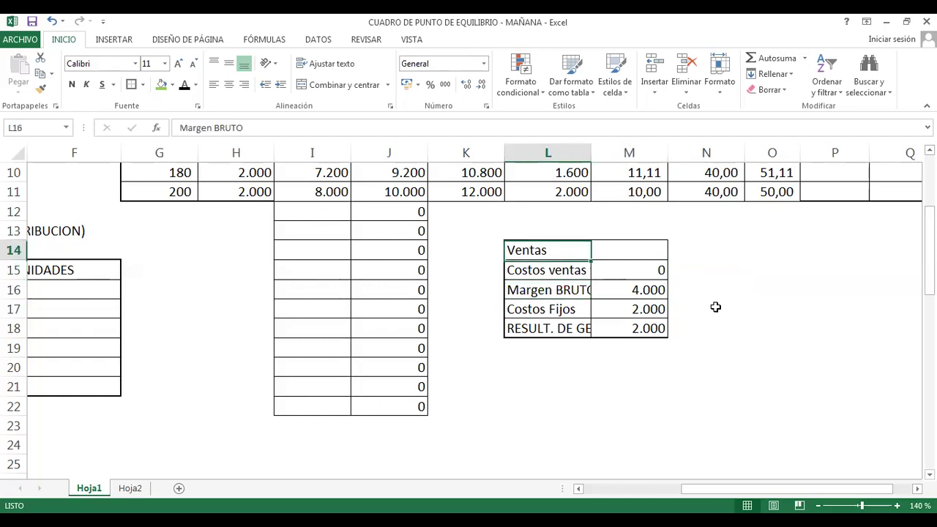
key(Right)
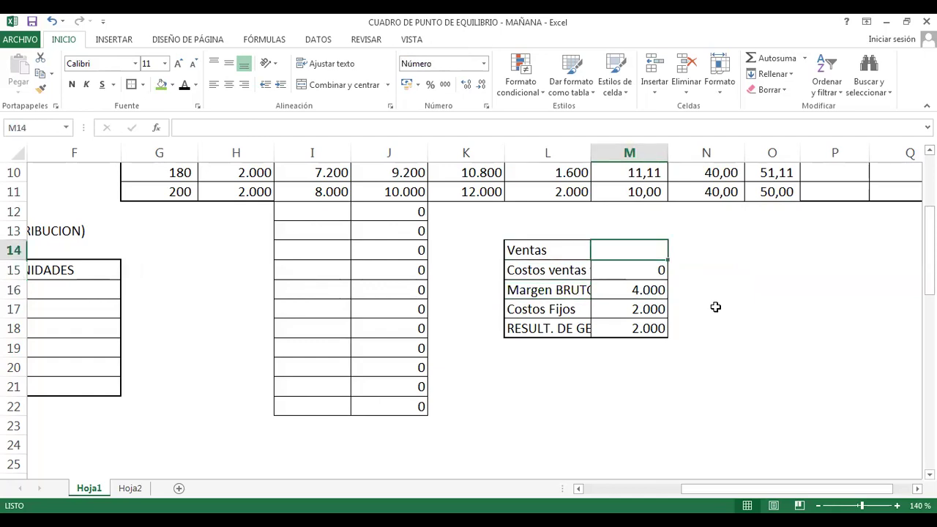
Enter the gross margin 4000 in N15, beside the Costos ventas row.
key(Down)
key(Right)
key(Right)
key(Left)
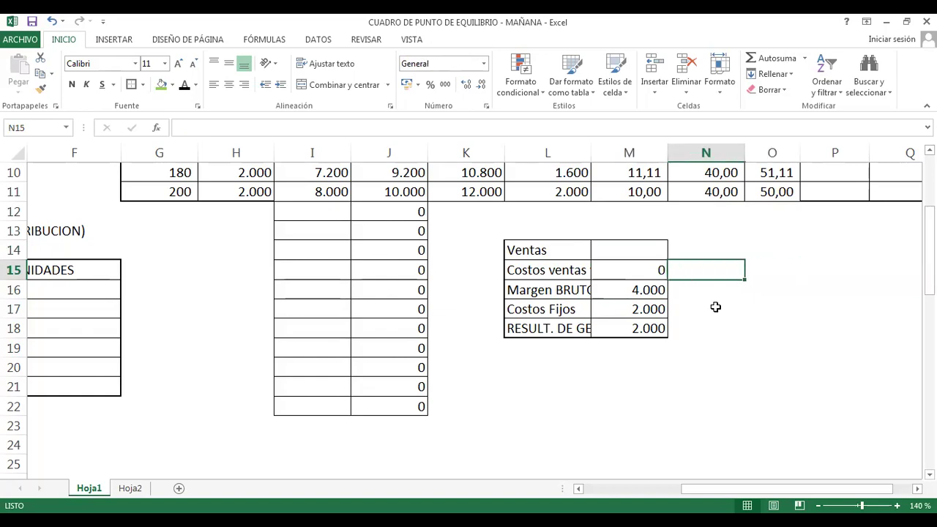
text(4000)
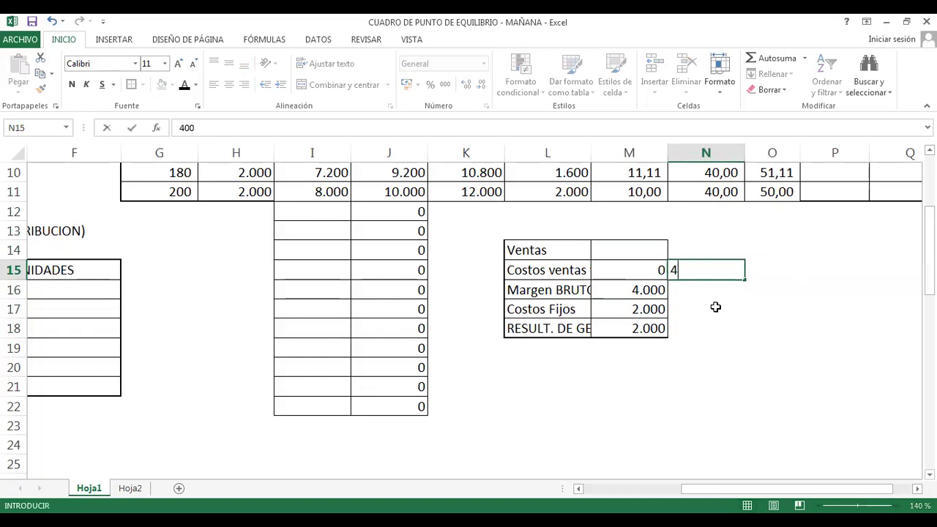
key(Return)
key(Up)
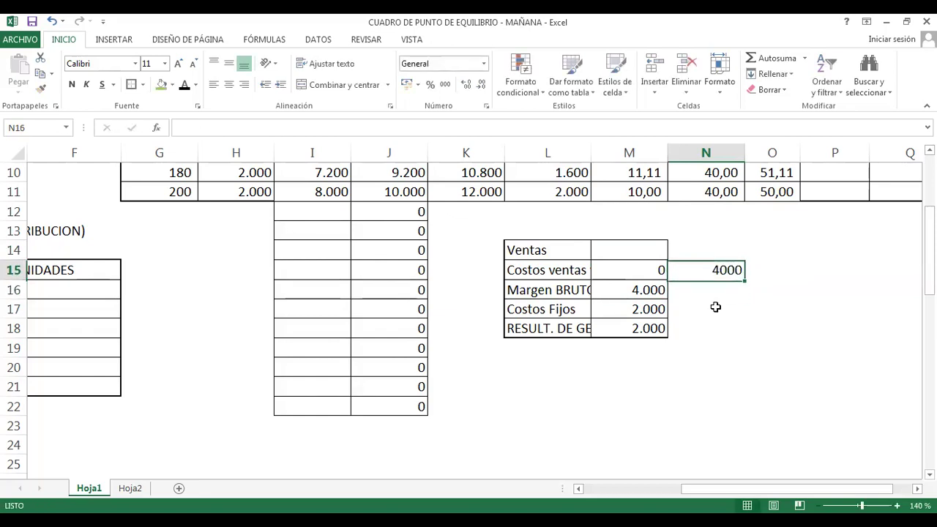
Write the sales term (Q*60) in O15, opposite the 4000 in N15.
key(Right)
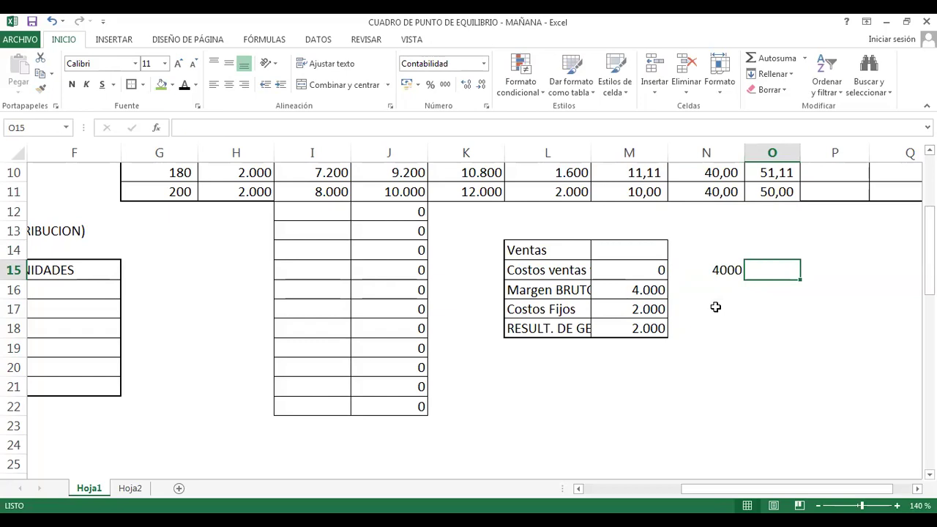
text(Q*)
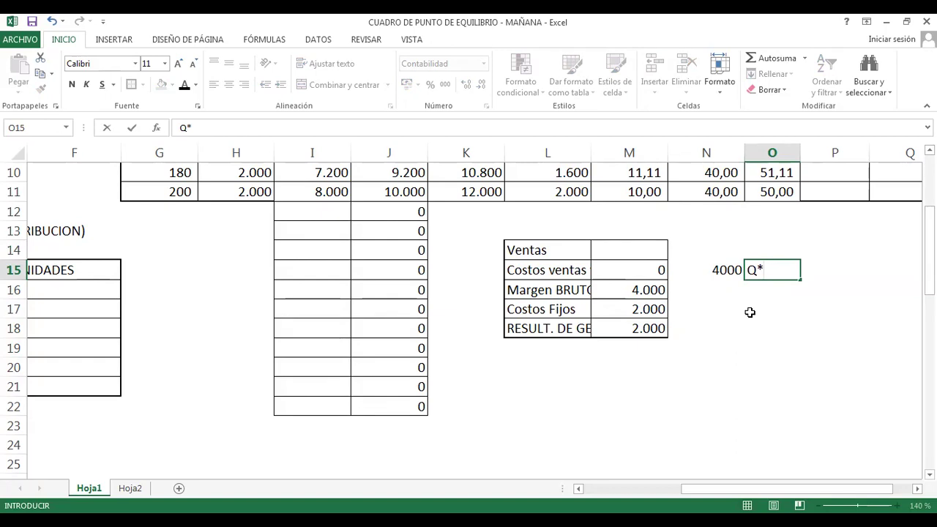
text(60))
click(745, 269)
text(()
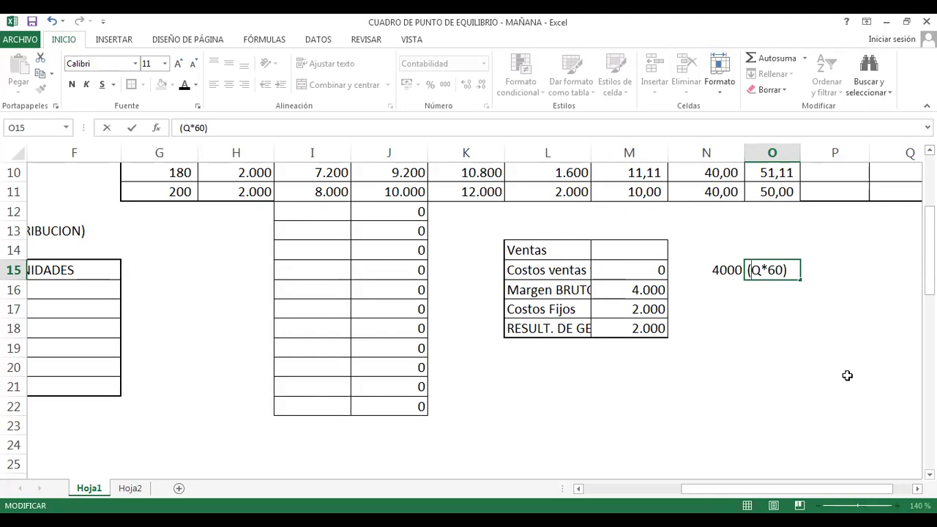
Extend the O15 expression with the variable cost term -(Q*40), checking the unit variable cost in the DATOS table.
text(-)
text((Q)
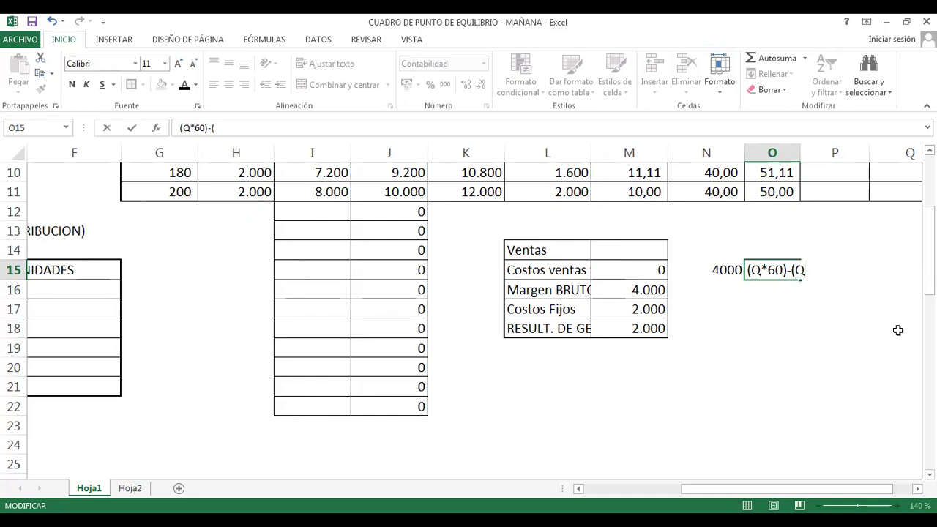
text(*)
drag(803, 495, 764, 498)
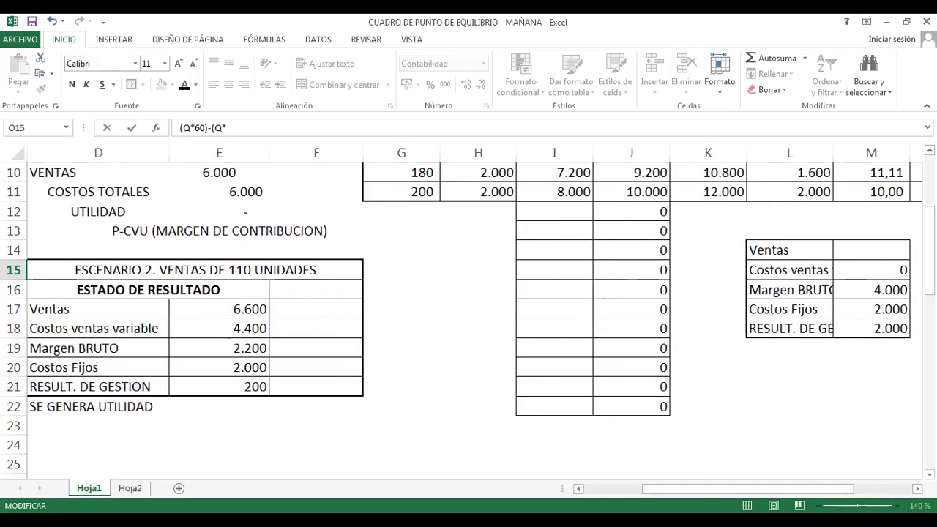
drag(928, 250, 929, 312)
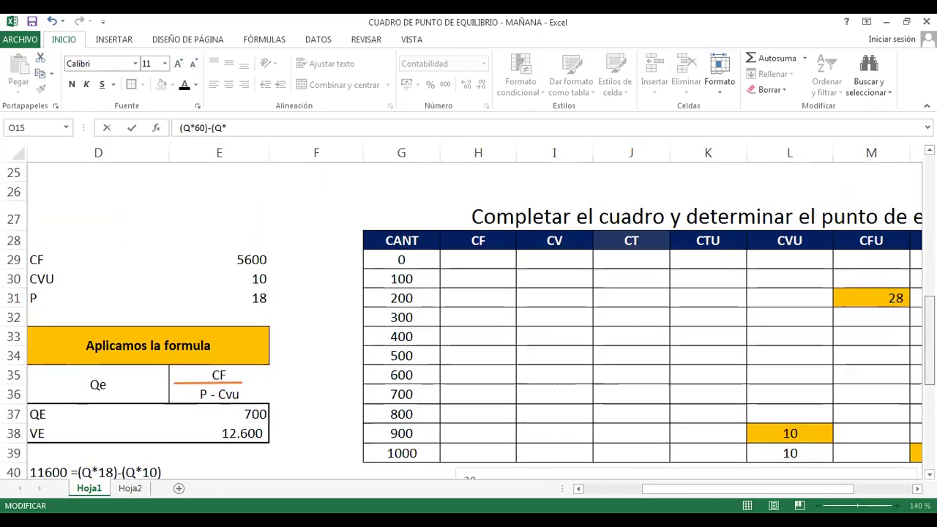
drag(724, 489, 650, 493)
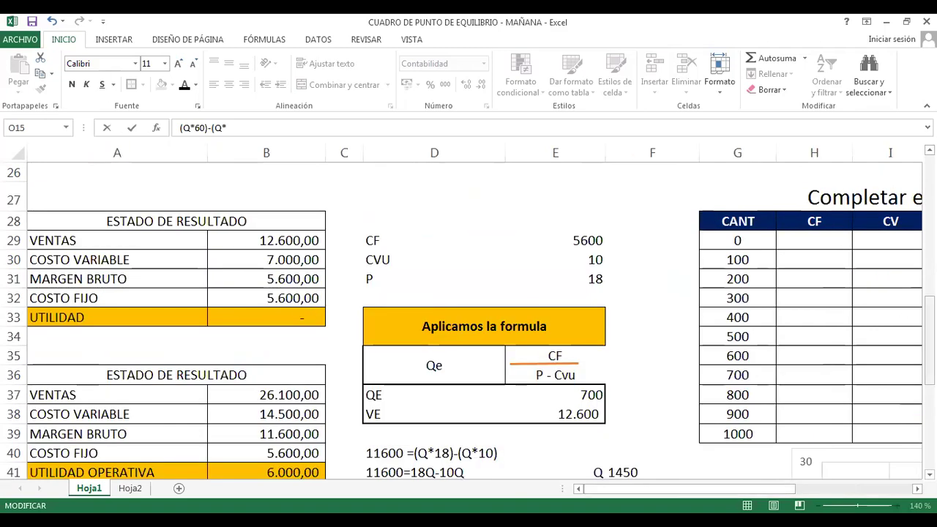
drag(929, 315, 929, 219)
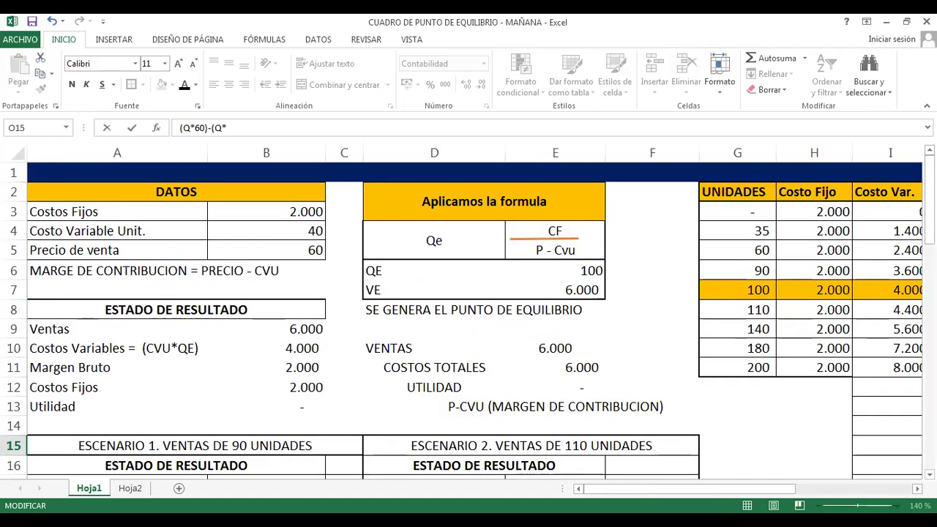
drag(929, 198, 929, 216)
drag(755, 490, 873, 489)
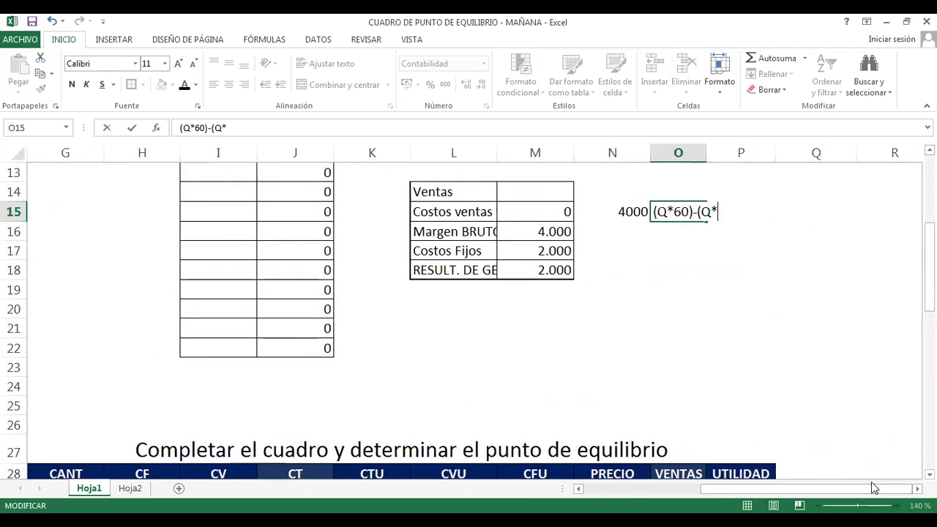
text(40))
key(Return)
key(Up)
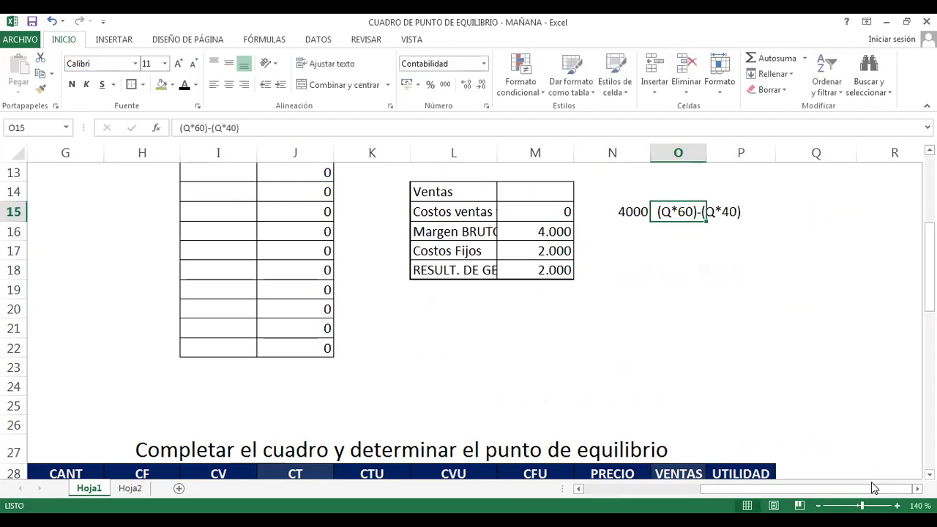
Write the expanded equation in row 16, with 4000 in N16 and 60Q-40Q in O16.
key(Down)
key(Left)
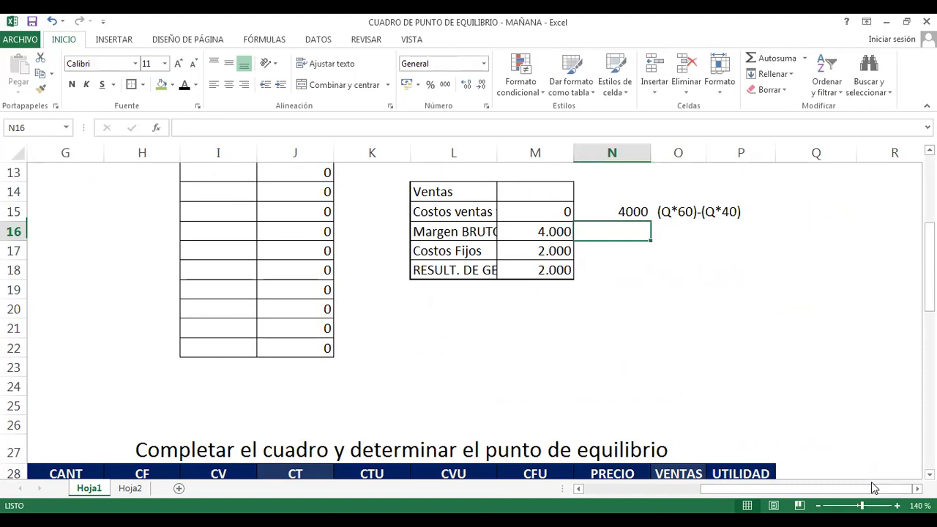
text(4)
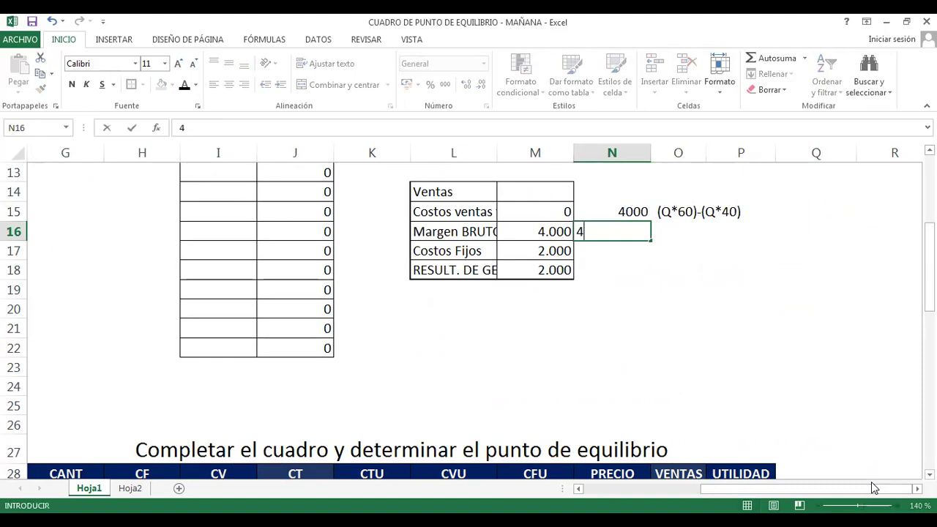
text(000)
key(Right)
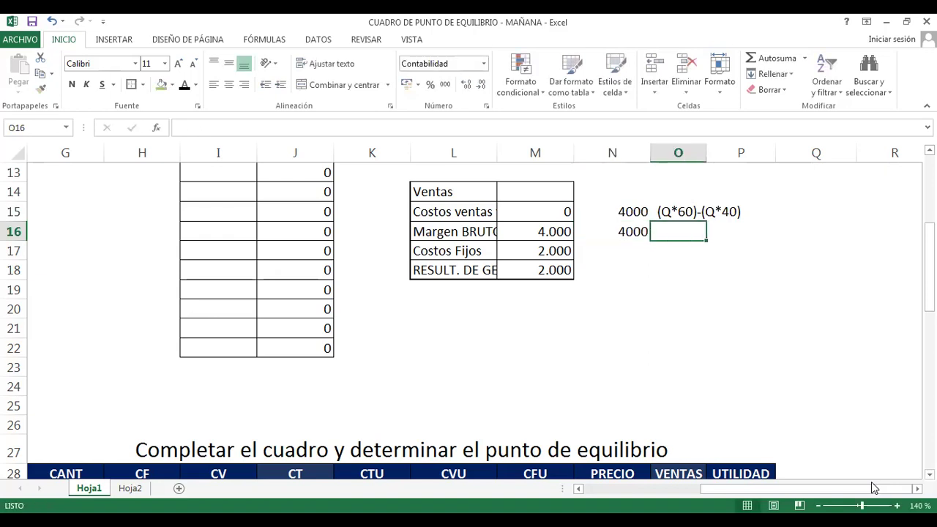
text(60)
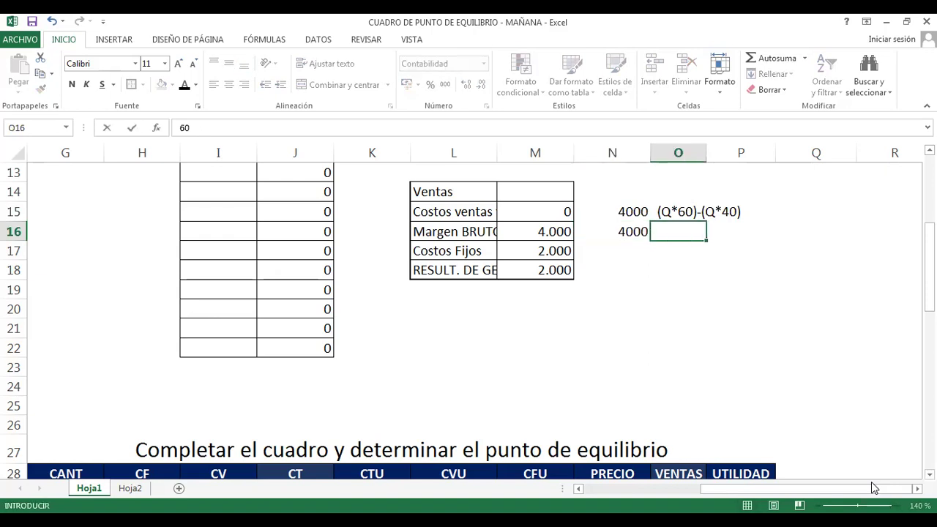
text(Q-40Q)
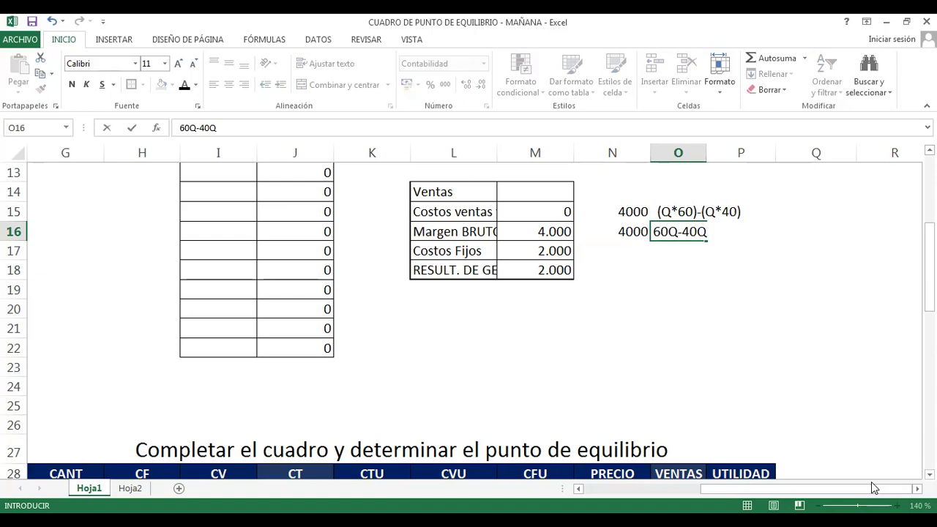
key(Return)
Write the simplified equation in row 17, with 4000 in N17 and 20Q in O17.
key(Left)
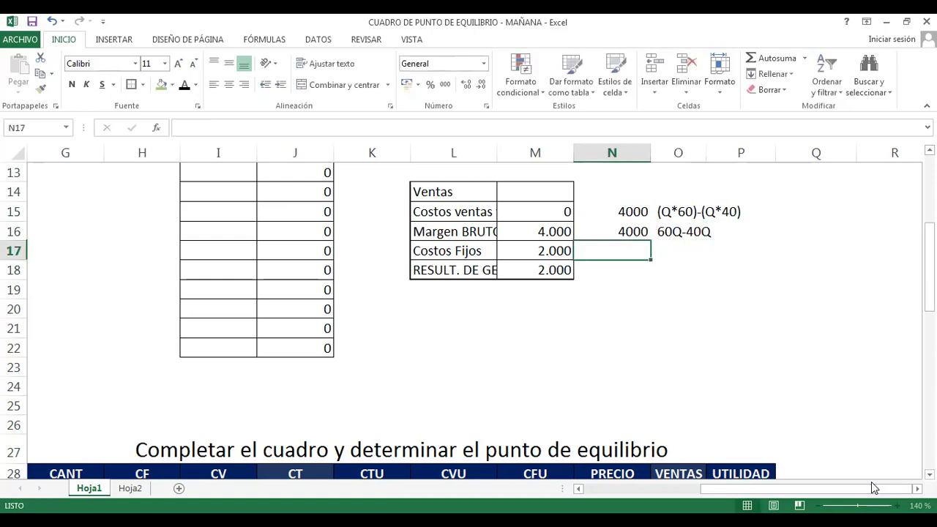
text(4000)
key(Tab)
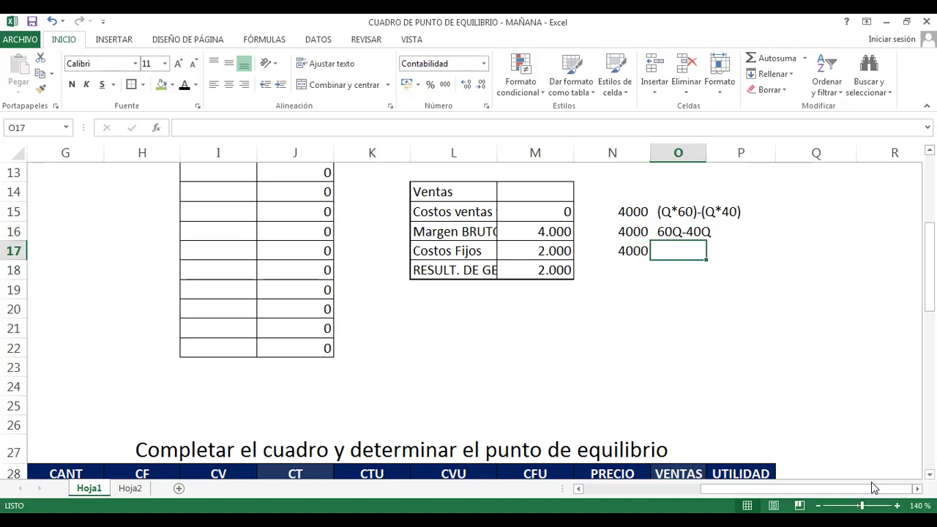
text(20)
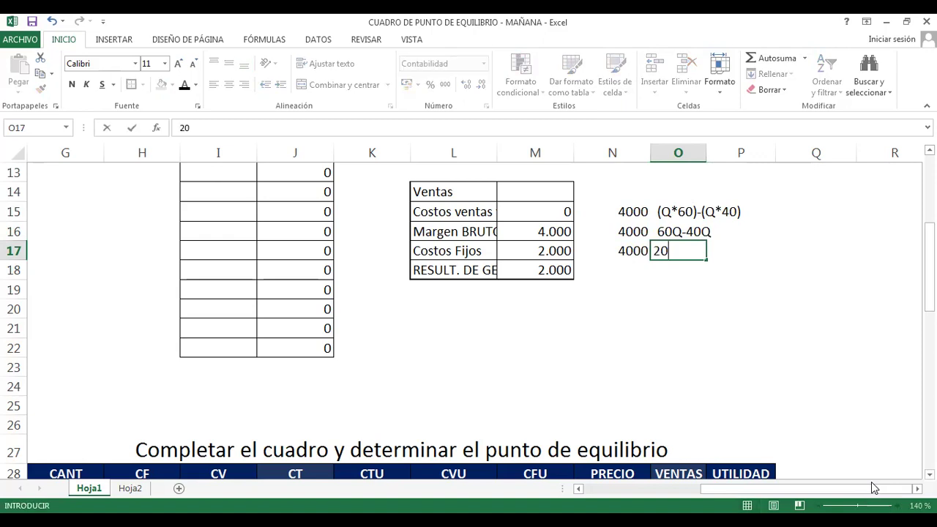
text(Q)
key(Return)
Solve for the quantity in row 18, with Q in N18 and the formula =4000/20 in O18.
key(Left)
key(Right)
key(Left)
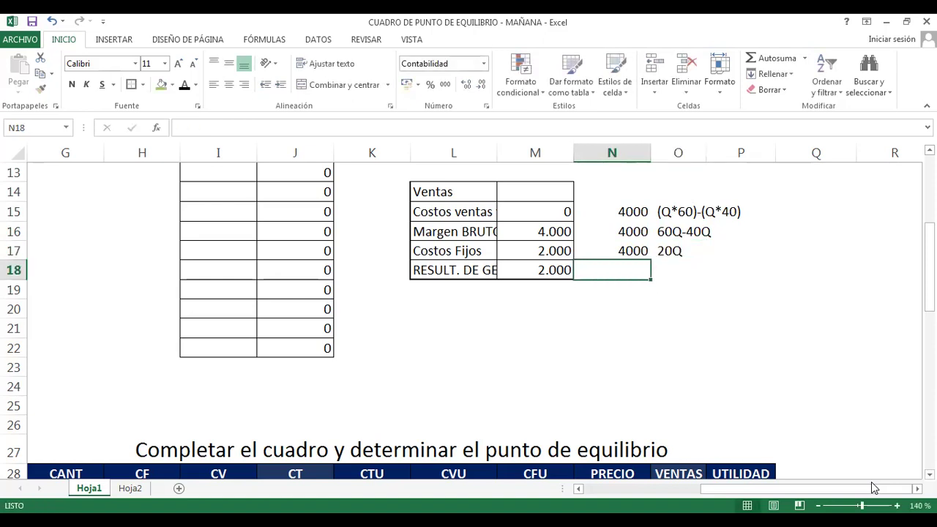
text(Q)
key(Right)
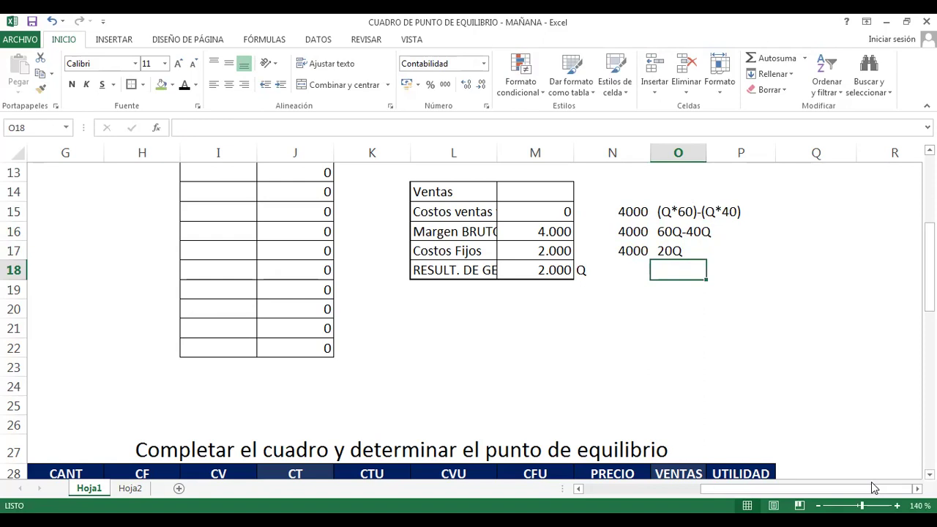
text(=)
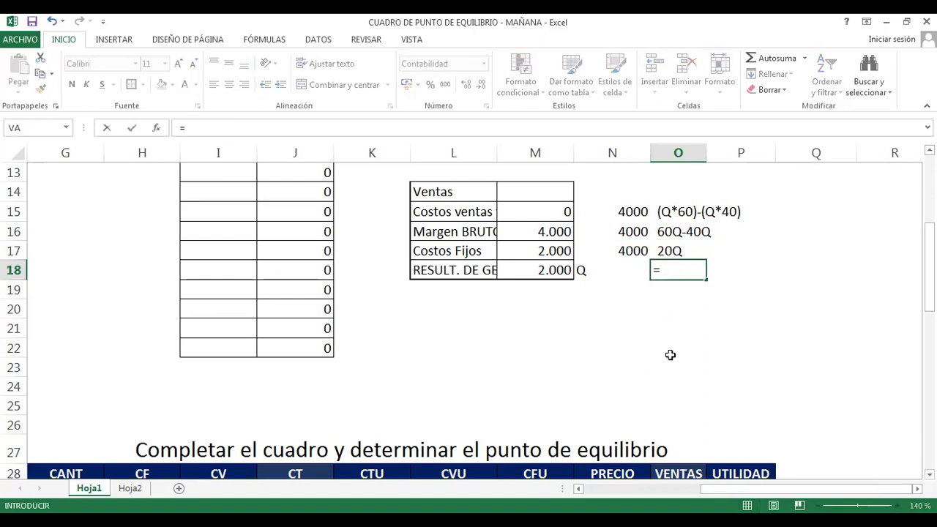
text(4000)
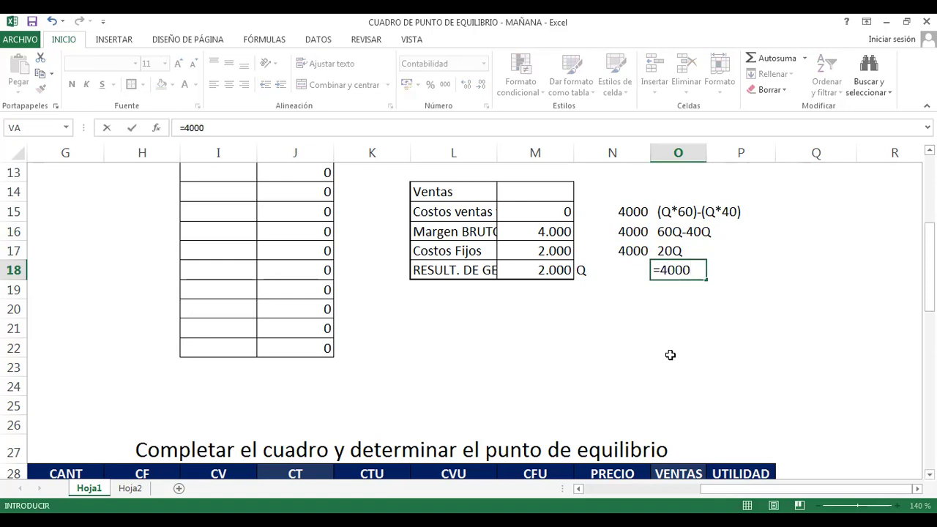
text(/20)
key(Return)
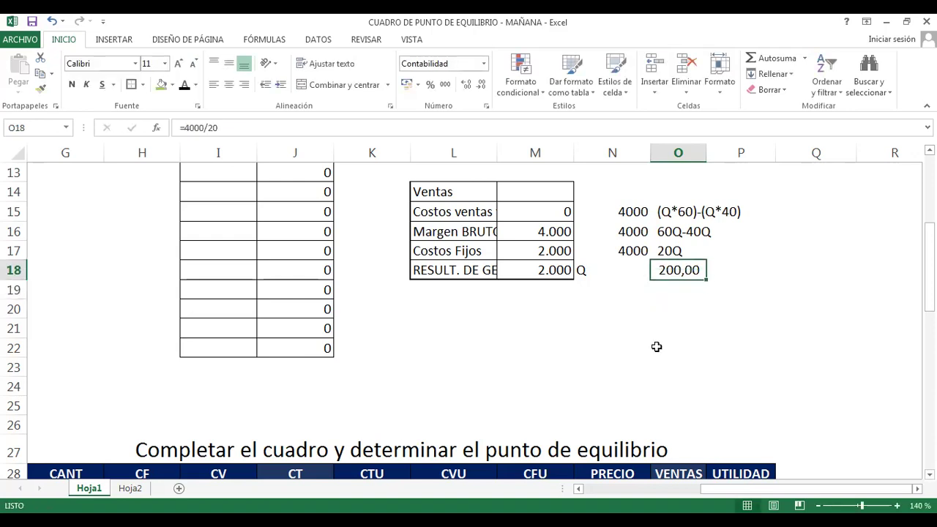
Add an equals sign to the Q label in N18 so it reads Q=.
click(613, 274)
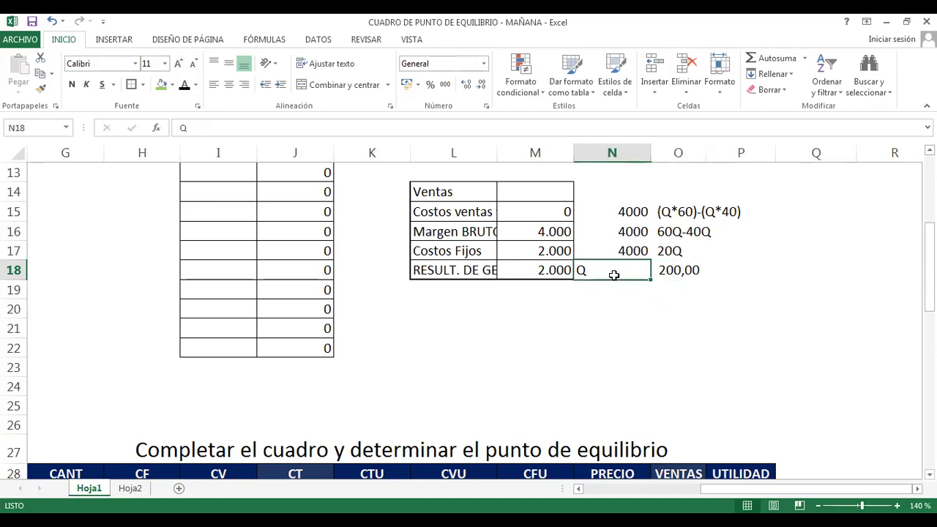
double_click(613, 274)
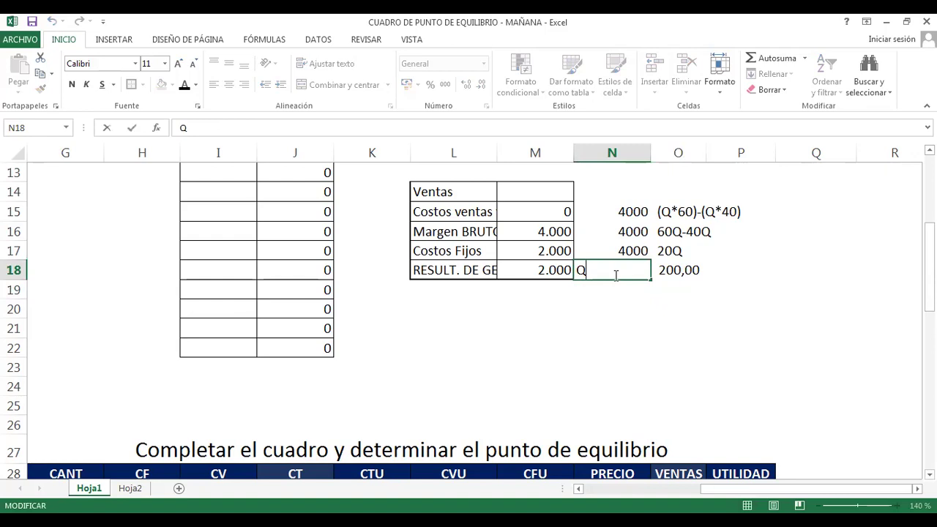
text(=)
click(670, 291)
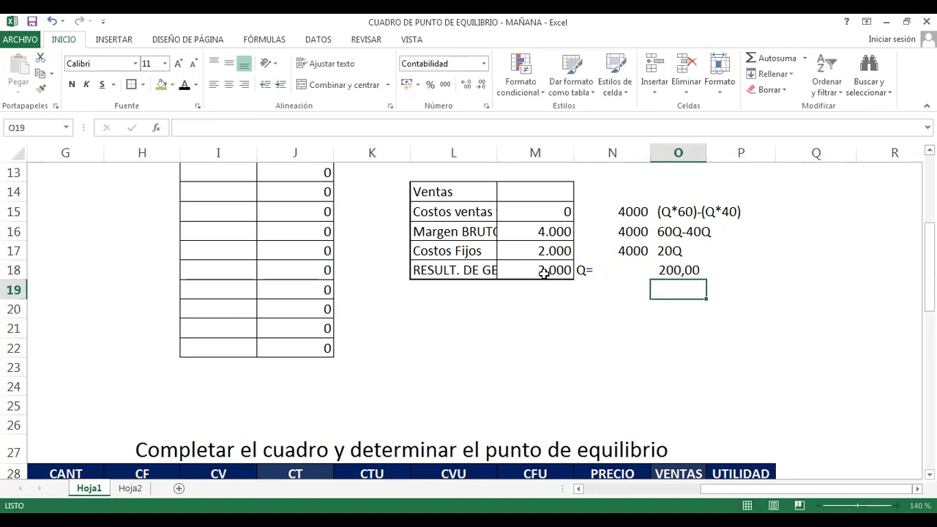
Compare the solved quantity with the UNIDADES and Utilidad/Perd columns in the last row of the cost table.
click(516, 270)
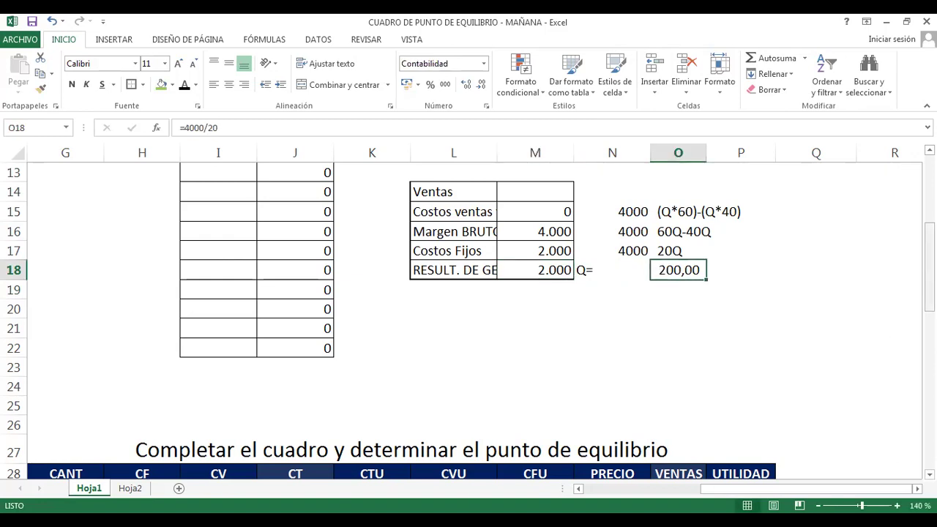
drag(930, 267, 930, 236)
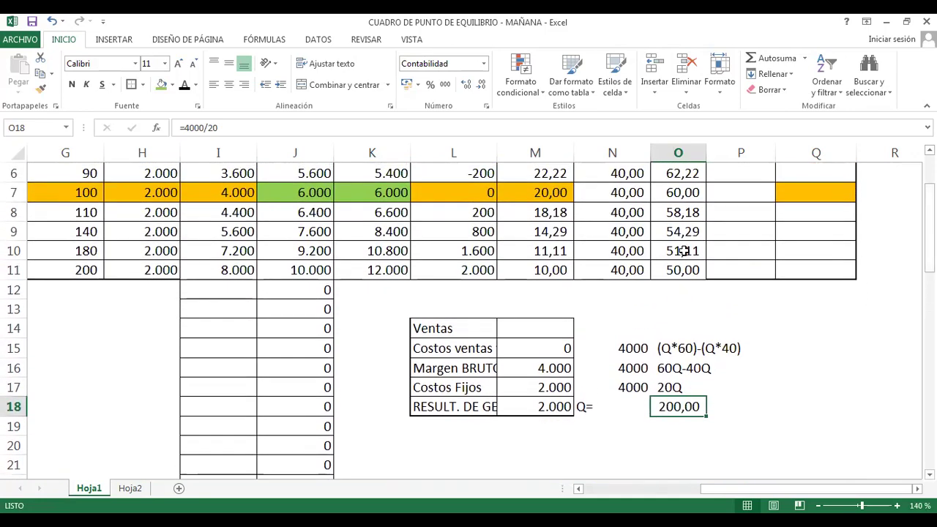
click(465, 272)
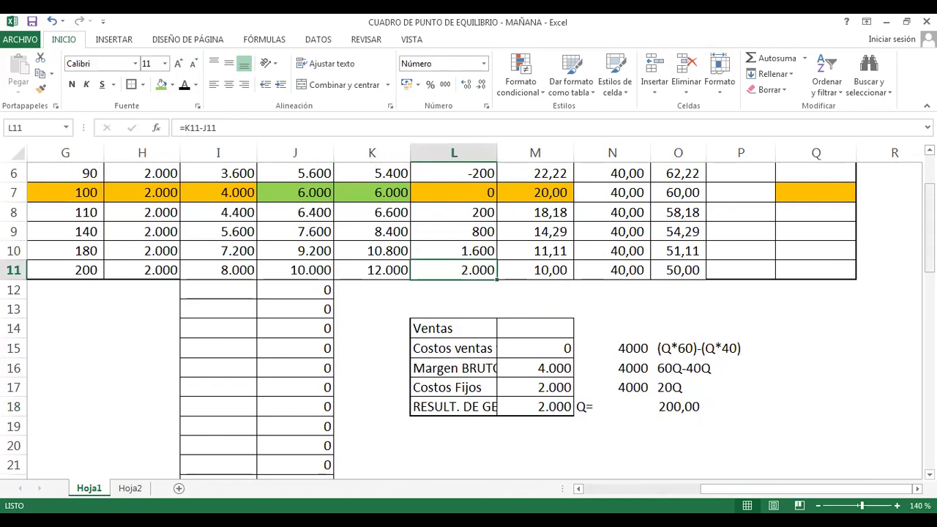
drag(930, 220, 930, 191)
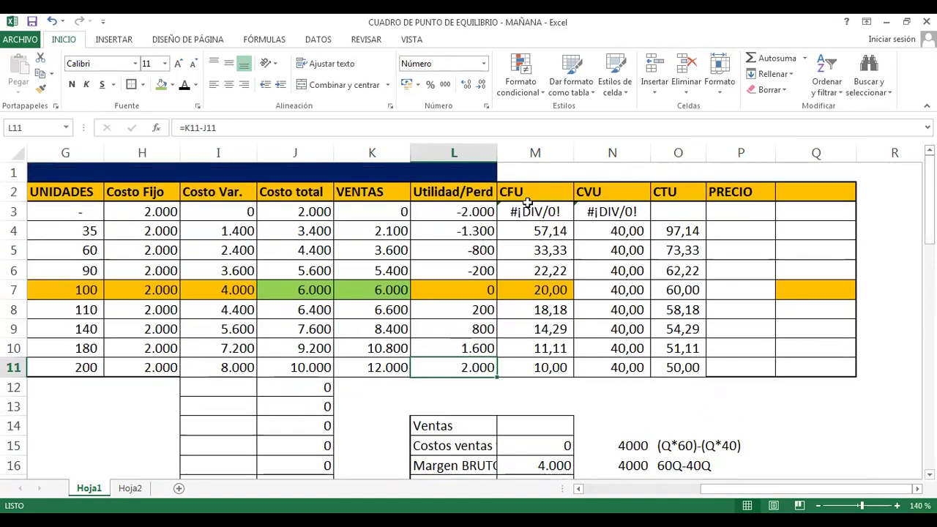
click(456, 195)
drag(845, 493, 808, 494)
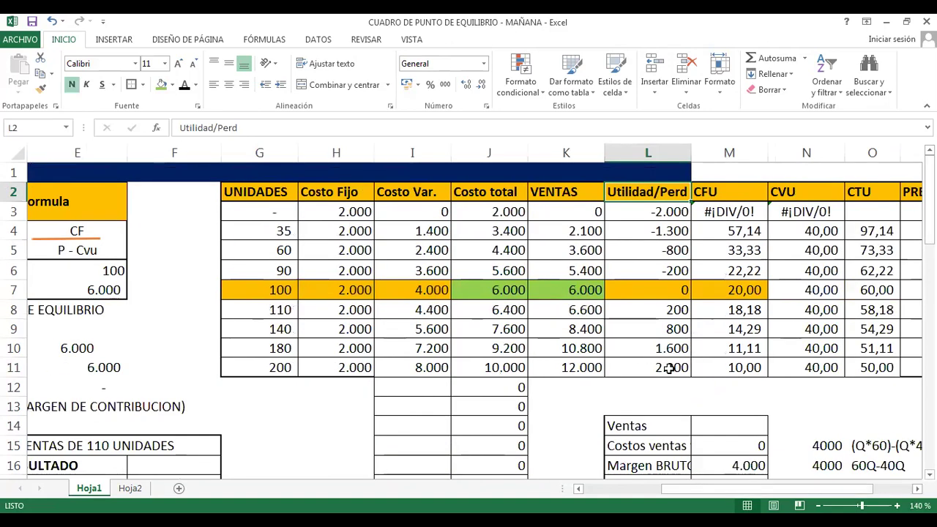
click(670, 368)
click(273, 367)
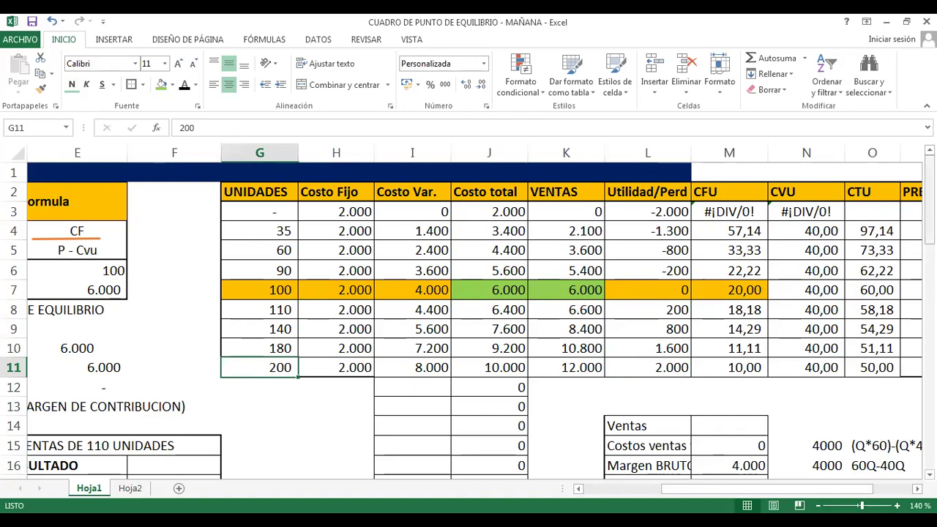
drag(929, 158, 929, 214)
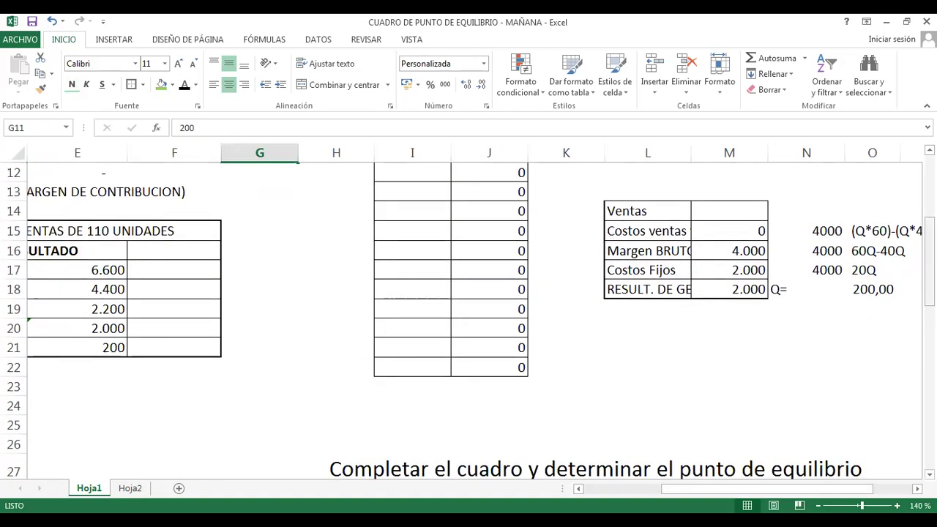
key(Left)
key(Left)
key(Left)
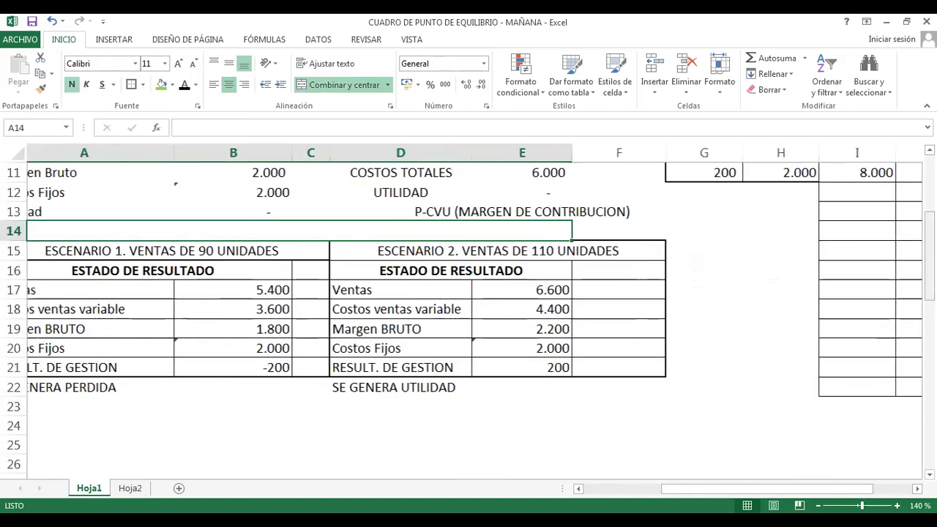
click(737, 231)
key(Right)
key(Right)
key(Right)
key(Right)
key(Right)
key(Right)
key(Right)
key(Right)
key(Right)
key(Right)
key(Right)
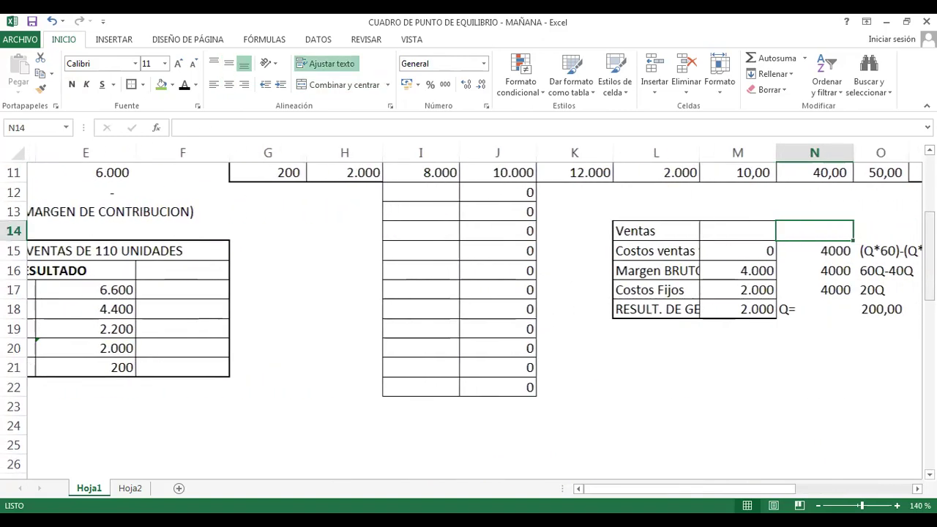
key(Left)
key(Left)
key(Left)
key(Left)
key(Left)
key(Left)
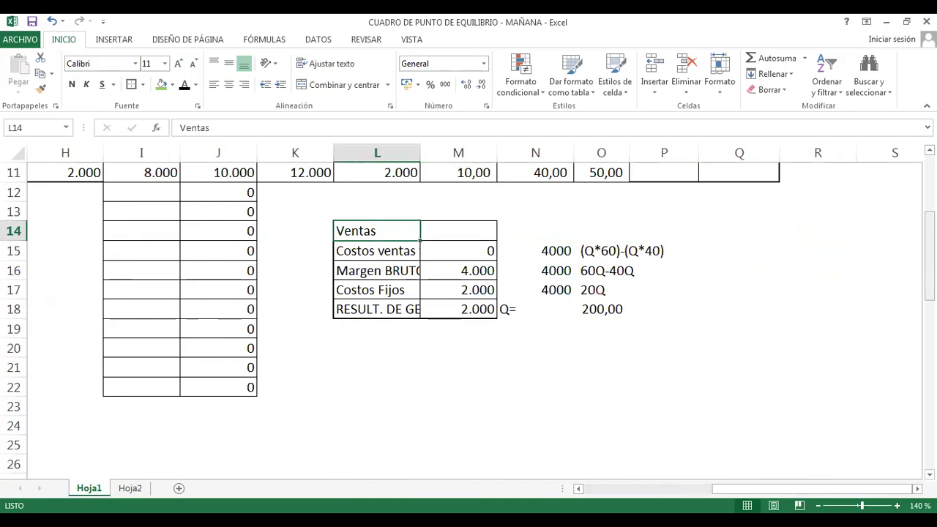
key(Down)
key(Down)
key(Down)
key(Down)
key(Down)
key(Down)
key(Down)
key(Up)
key(Up)
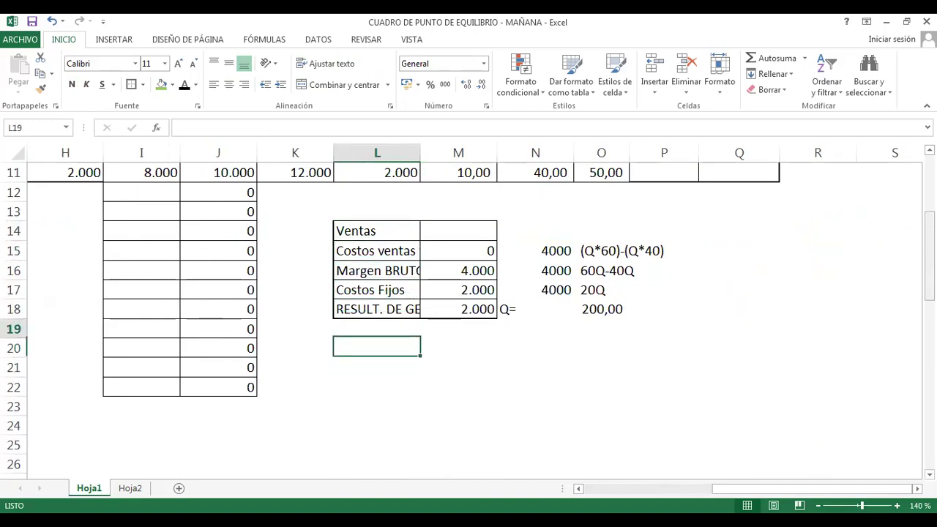
key(Up)
key(Up)
key(Up)
key(Up)
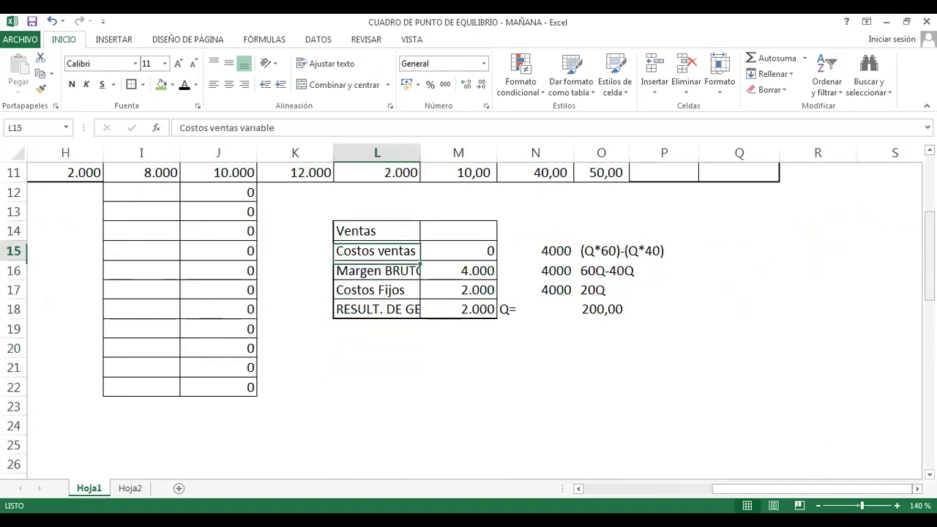
Copy the income statement block L14:M18 and paste the copy starting at L21.
key(Up)
key(shift+Right)
key(shift+Down)
key(shift+Down)
key(shift+Down)
key(shift+Down)
key(ctrl+c)
key(Down)
key(Down)
key(Down)
key(Down)
key(Down)
key(Down)
key(Down)
key(Down)
key(Up)
key(ctrl+v)
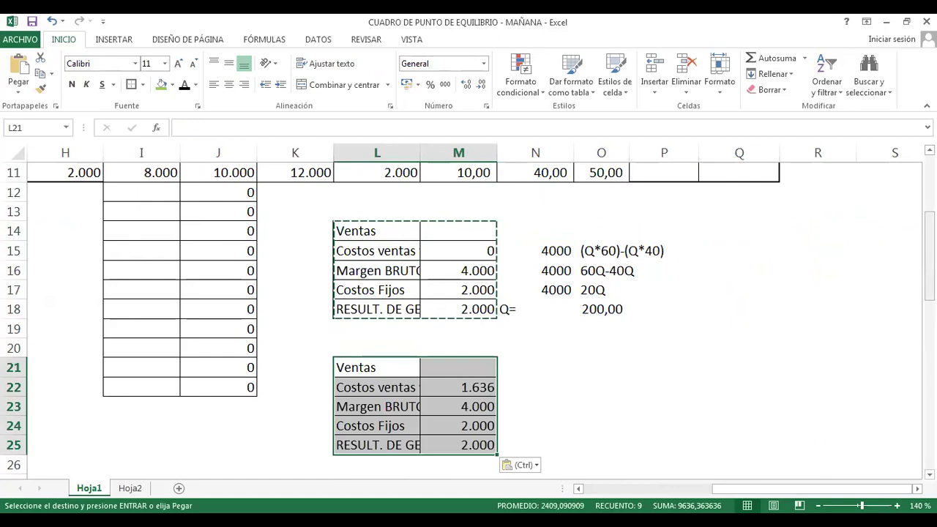
Clear the copied amounts in M22:M25, keeping the row labels of the new income statement.
key(Down)
key(Down)
key(Down)
key(Down)
key(Up)
key(Up)
key(Up)
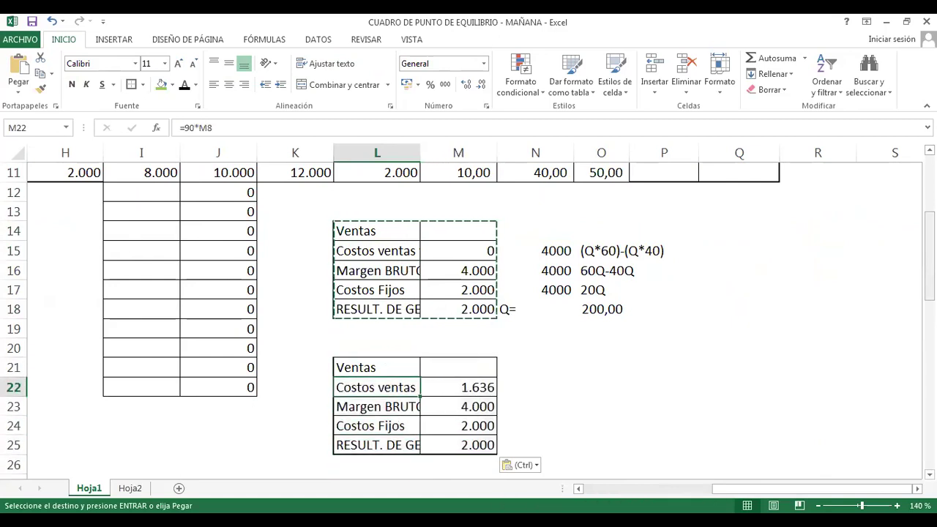
key(Right)
key(shift+Down)
key(shift+Down)
key(shift+Down)
key(Delete)
key(Down)
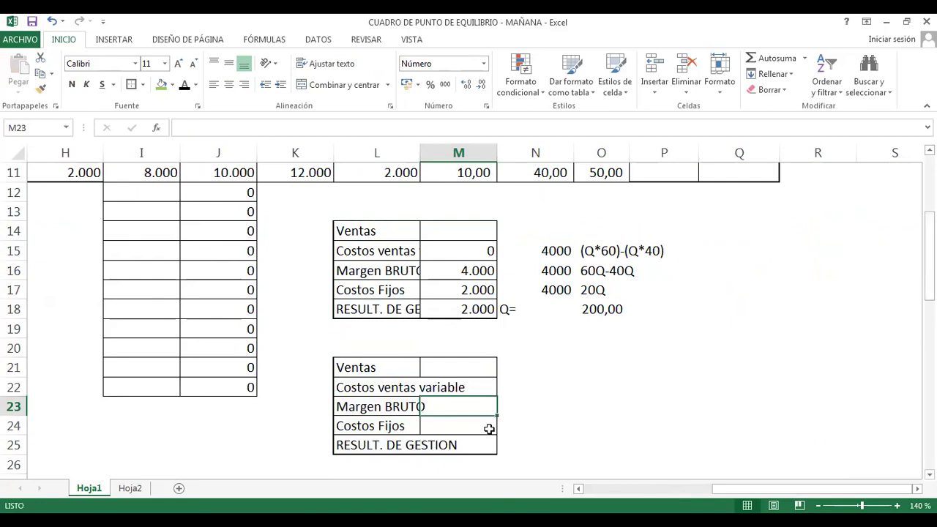
Rename the RESULT. DE GESTION label in L18 as RESULT. OPERATIVO.
click(357, 462)
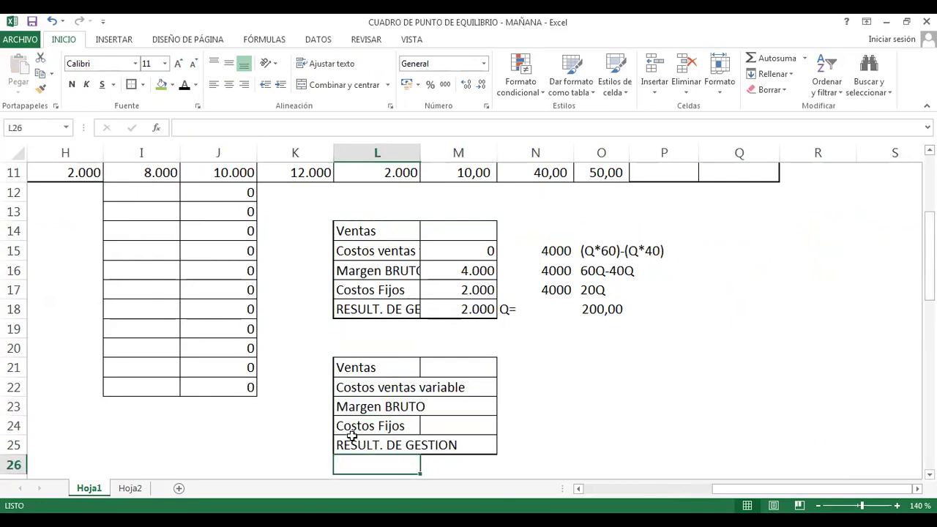
click(363, 308)
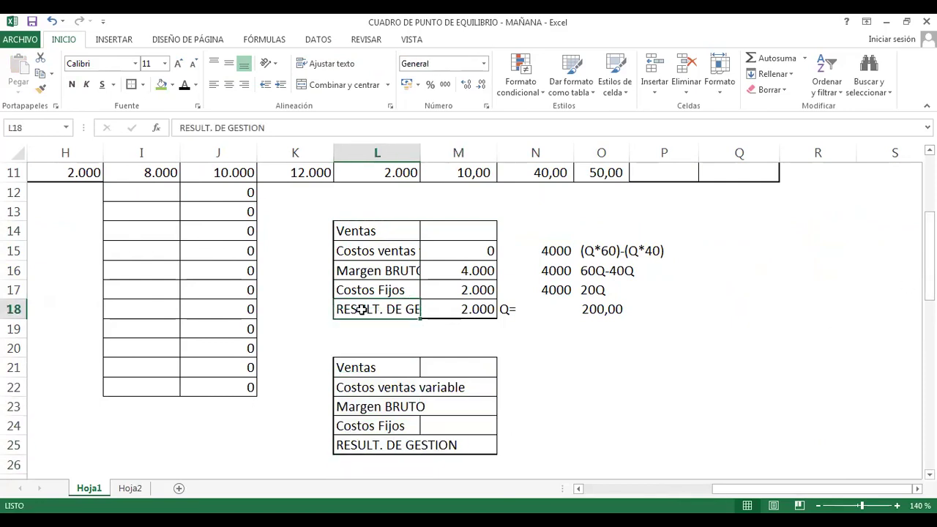
key(F2)
key(BackSpace)
key(BackSpace)
key(BackSpace)
key(BackSpace)
key(BackSpace)
key(BackSpace)
key(BackSpace)
key(BackSpace)
key(BackSpace)
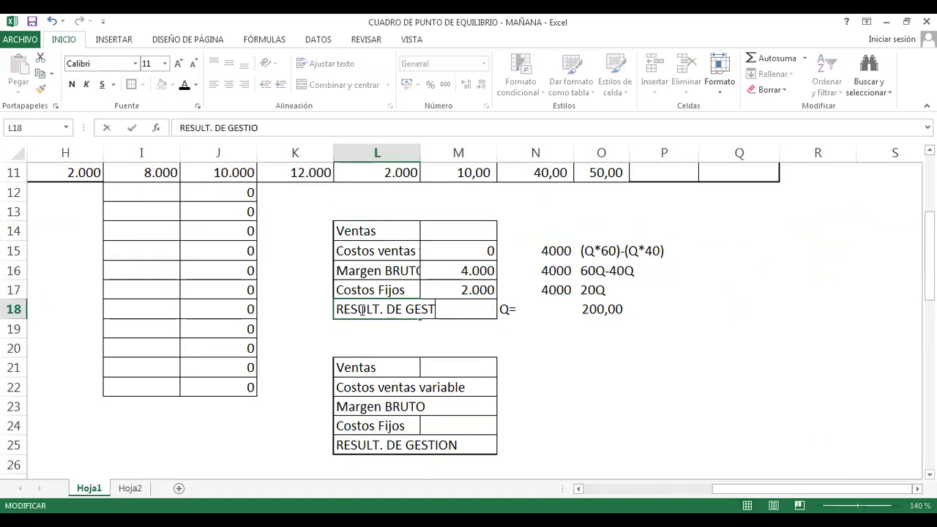
key(BackSpace)
text(OPE)
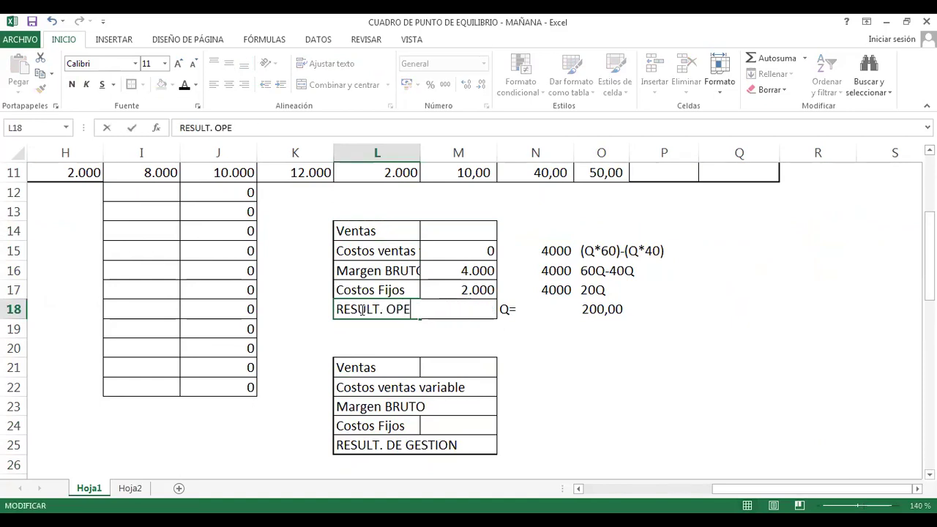
text(RATIVO)
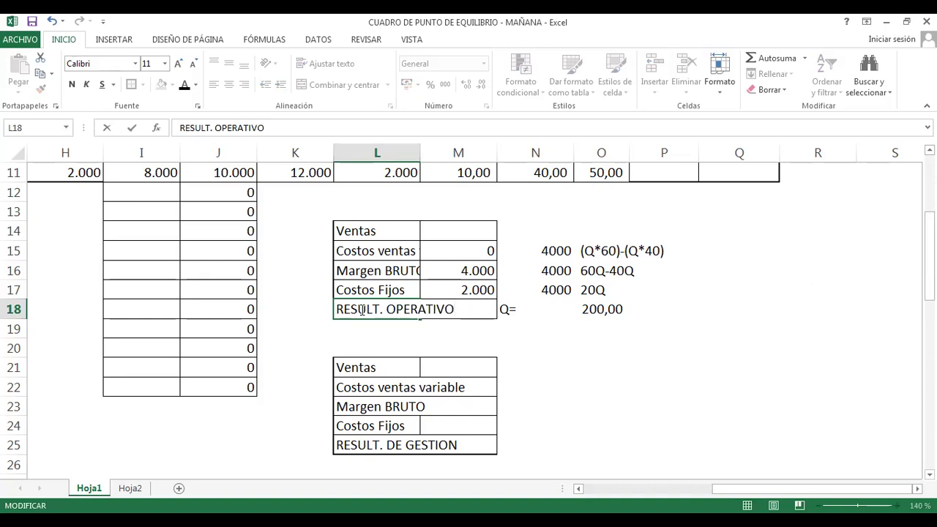
key(Return)
Review the DATOS table and the break-even ESTADO DE RESULTADO at the start of the sheet.
key(Up)
key(Left)
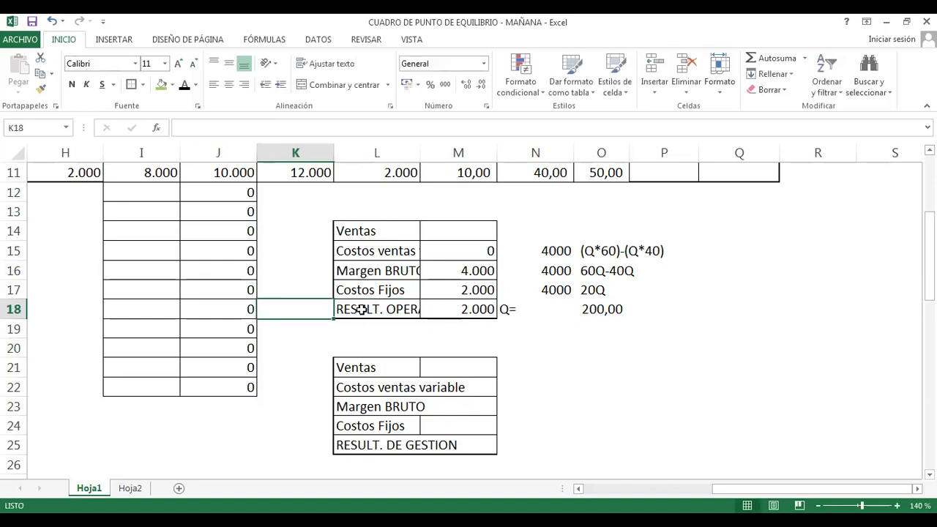
key(Home)
key(Down)
key(Down)
key(Up)
key(Up)
key(Up)
key(Up)
key(Up)
key(Up)
key(Up)
key(Up)
key(Up)
key(Up)
key(Up)
key(Up)
key(Up)
key(Up)
key(Up)
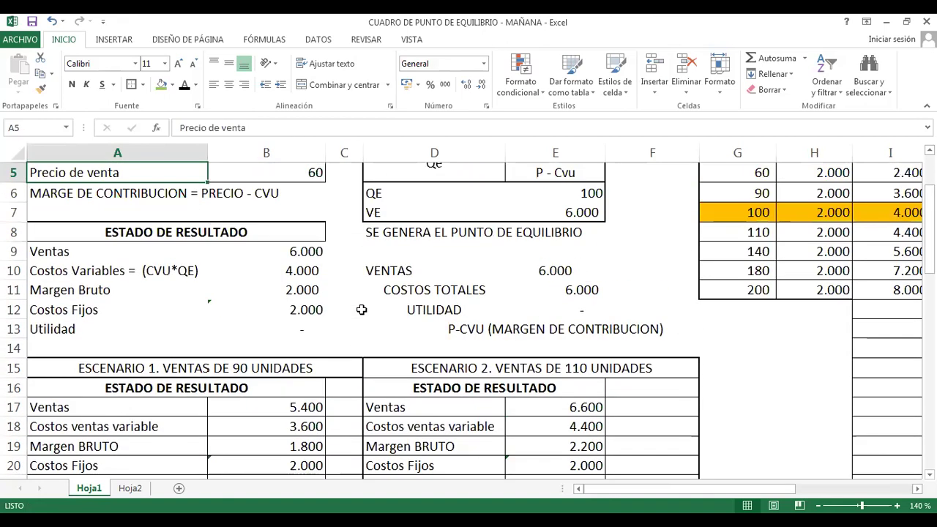
key(Up)
key(Up)
key(Up)
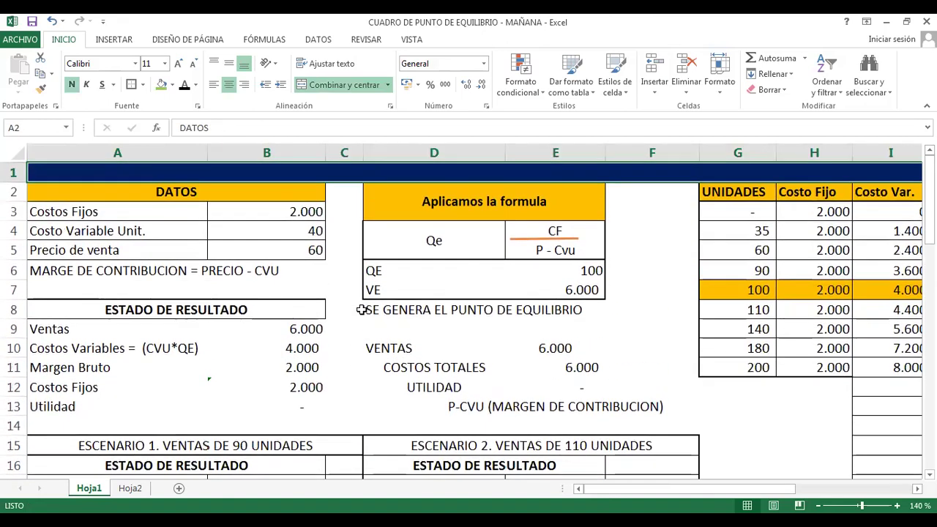
Rename the RESULT. DE GESTION label of Escenario 1 in A21 as RESULT. OPERATIVO.
key(Down)
key(Down)
key(Down)
key(Down)
key(Down)
key(Down)
key(Down)
key(Down)
key(Down)
key(Down)
key(Down)
key(Down)
key(Down)
key(Down)
key(Down)
key(Down)
key(Down)
key(Down)
key(Down)
key(Down)
key(Up)
key(Up)
key(Up)
key(Up)
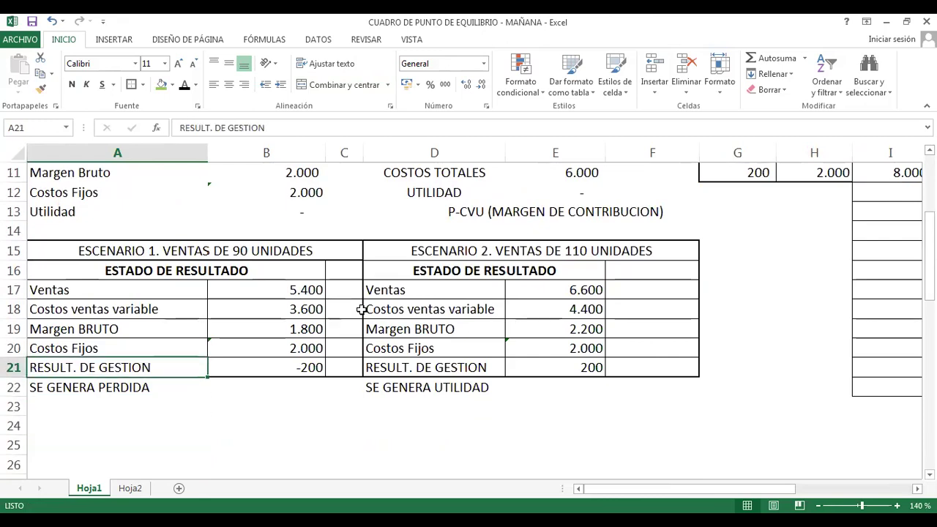
key(F2)
key(BackSpace)
key(BackSpace)
key(BackSpace)
key(BackSpace)
key(BackSpace)
key(BackSpace)
key(BackSpace)
key(BackSpace)
key(BackSpace)
key(BackSpace)
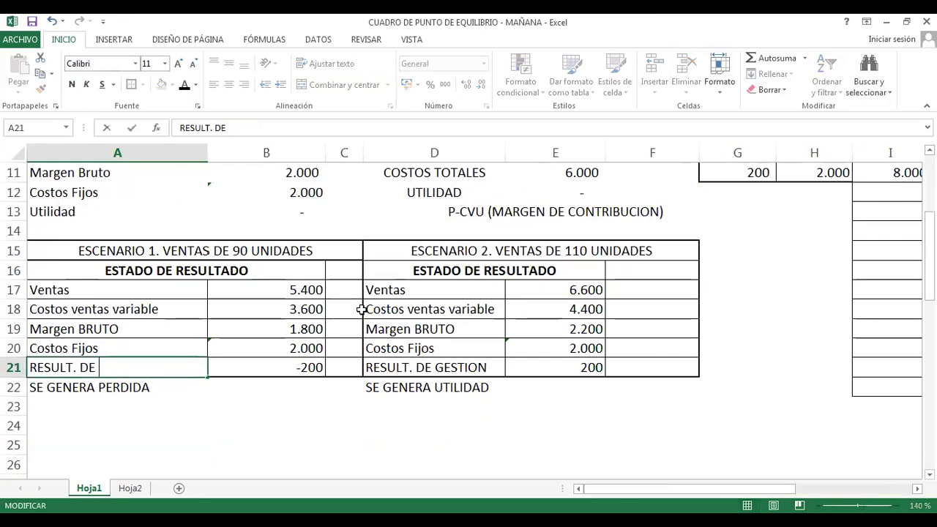
text(OPERATIVO)
key(Return)
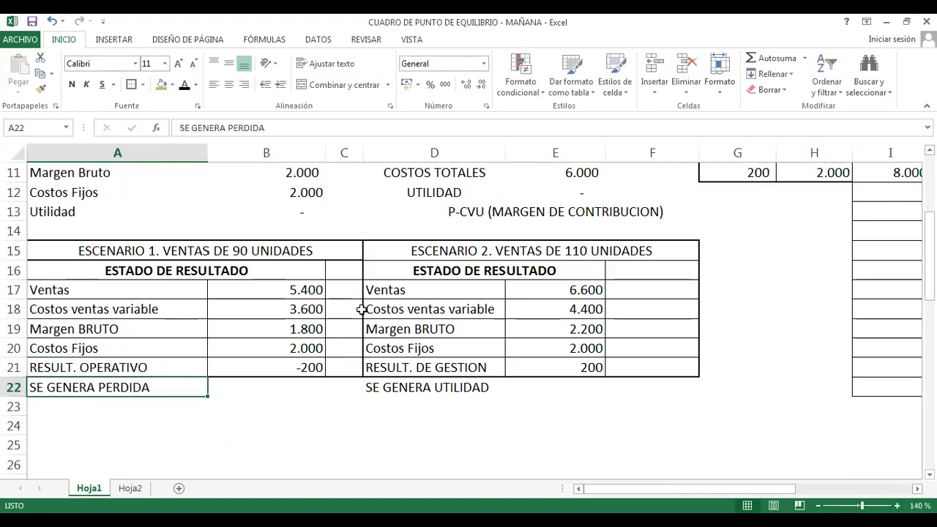
Rename the RESULT. DE GESTION label of Escenario 2 in D21 as RESULT. OPERATIVO.
key(Up)
key(Down)
key(Up)
key(Right)
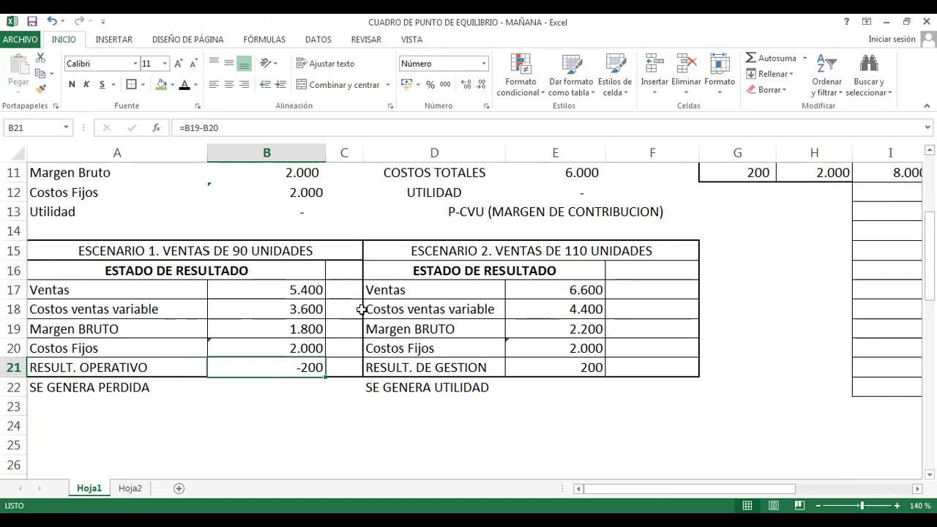
key(Left)
key(Right)
key(Down)
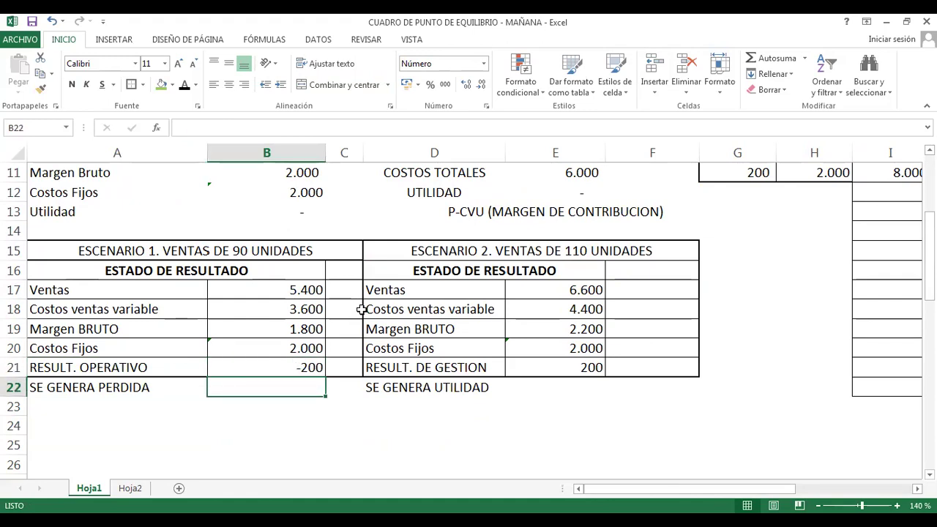
key(Right)
key(Right)
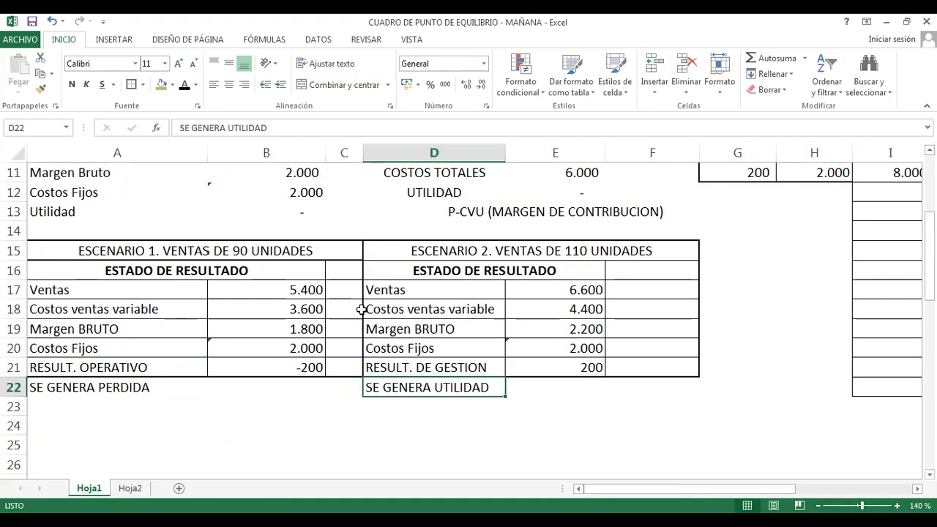
key(Up)
key(F2)
key(BackSpace)
key(BackSpace)
key(BackSpace)
key(BackSpace)
key(BackSpace)
key(BackSpace)
key(BackSpace)
key(BackSpace)
key(BackSpace)
key(BackSpace)
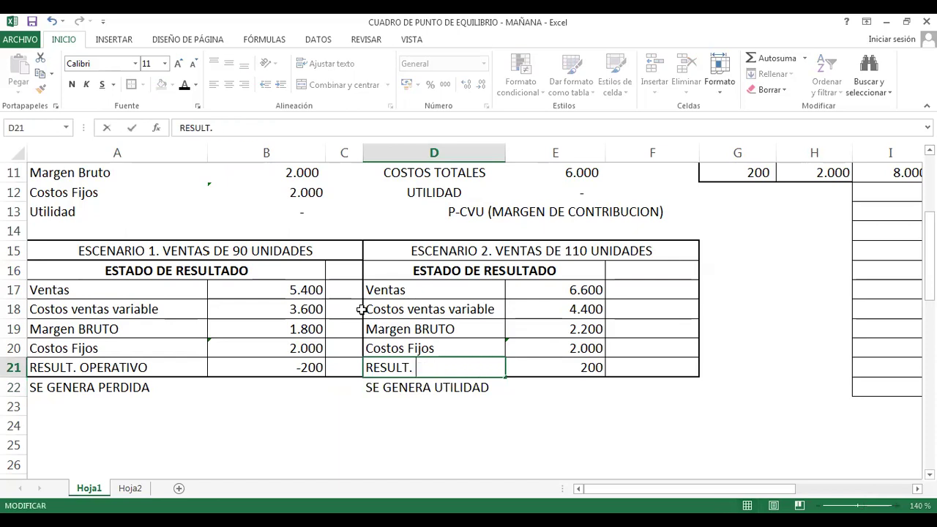
text(OPERAT)
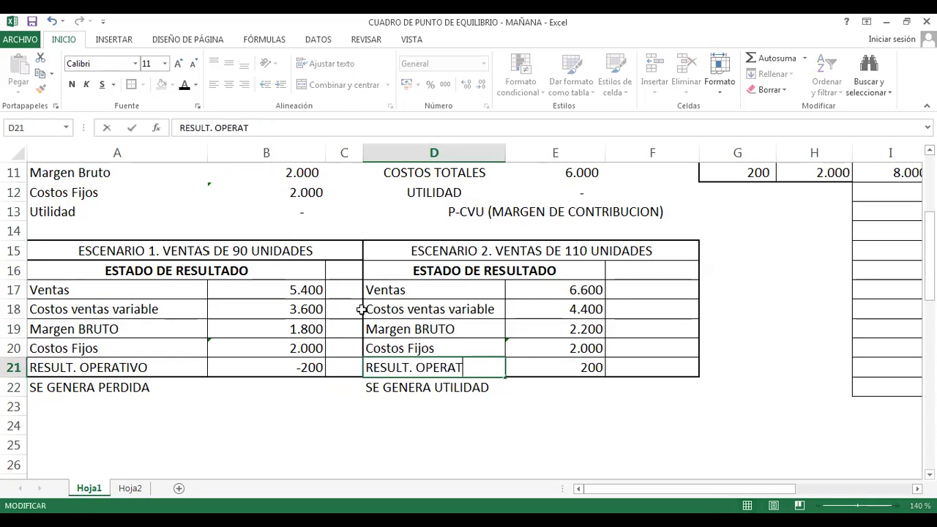
text(IVO)
key(Return)
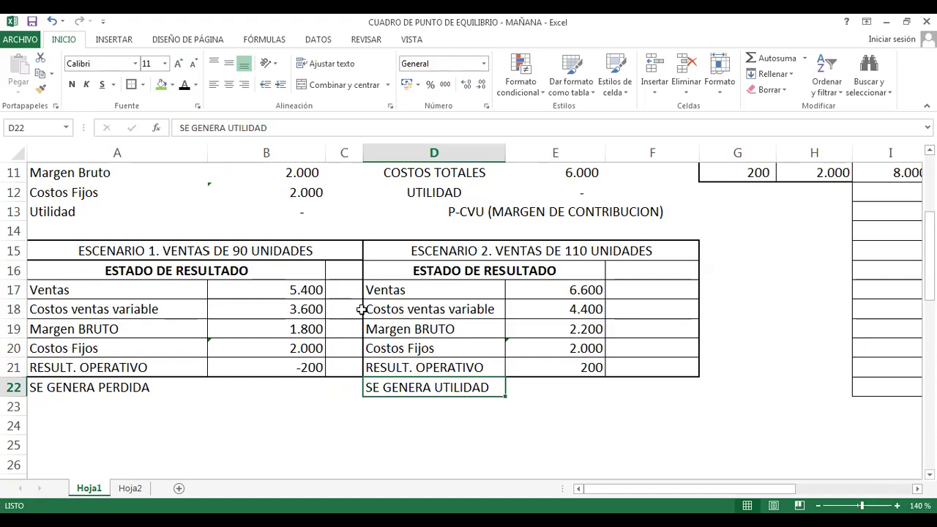
Rename the RESULT. DE GESTION label of the blank income statement in L25 as RESULT. OPERATIVO.
key(Return)
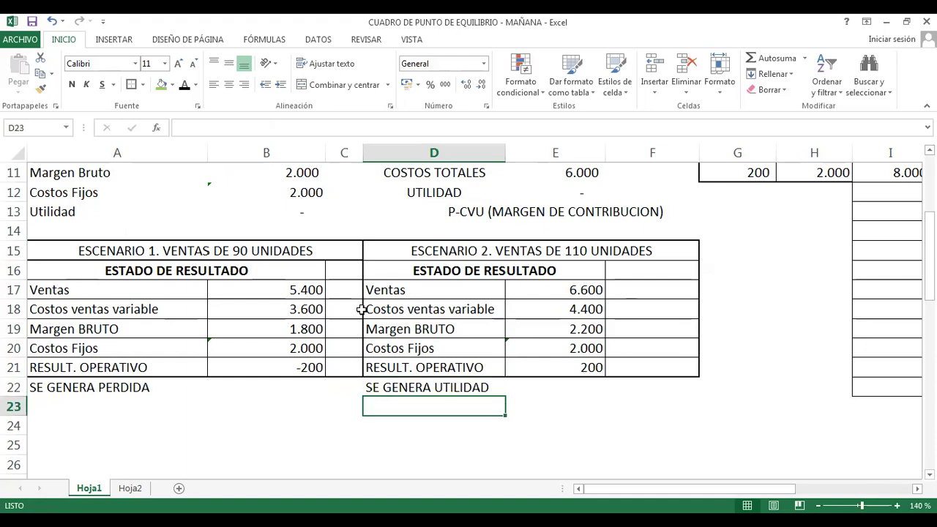
key(Right)
key(Right)
key(Right)
key(Right)
key(Right)
key(Right)
key(Right)
key(Right)
key(Right)
key(Right)
key(Right)
key(Right)
key(Right)
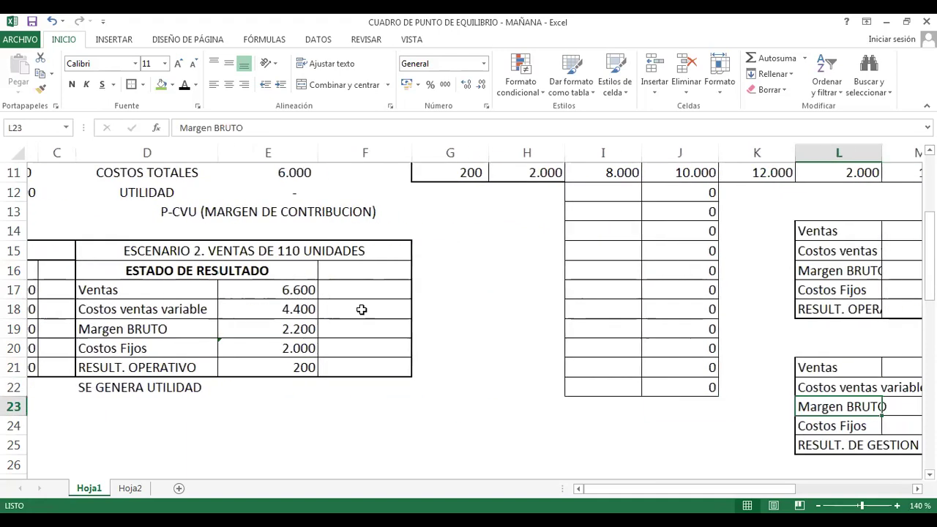
key(Left)
key(Left)
key(Left)
key(Left)
key(Left)
key(Left)
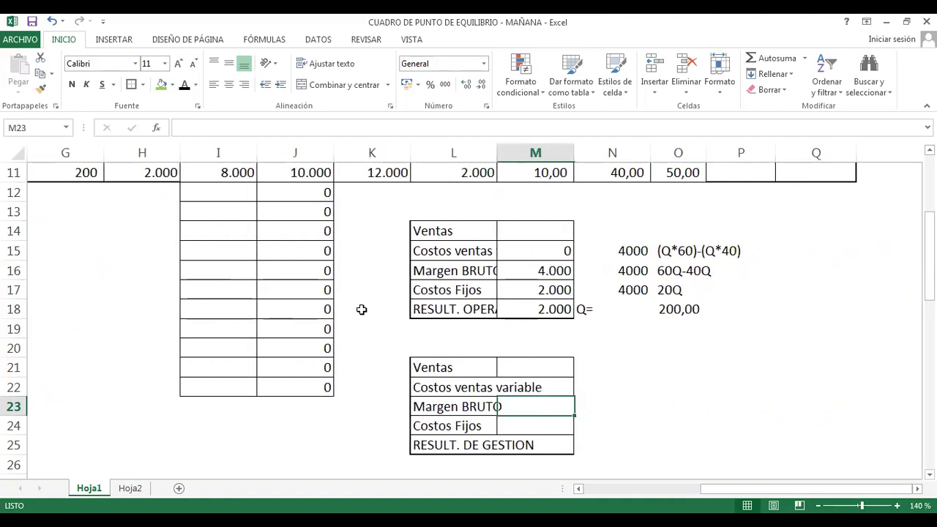
key(Down)
key(Down)
key(Right)
key(Up)
key(Down)
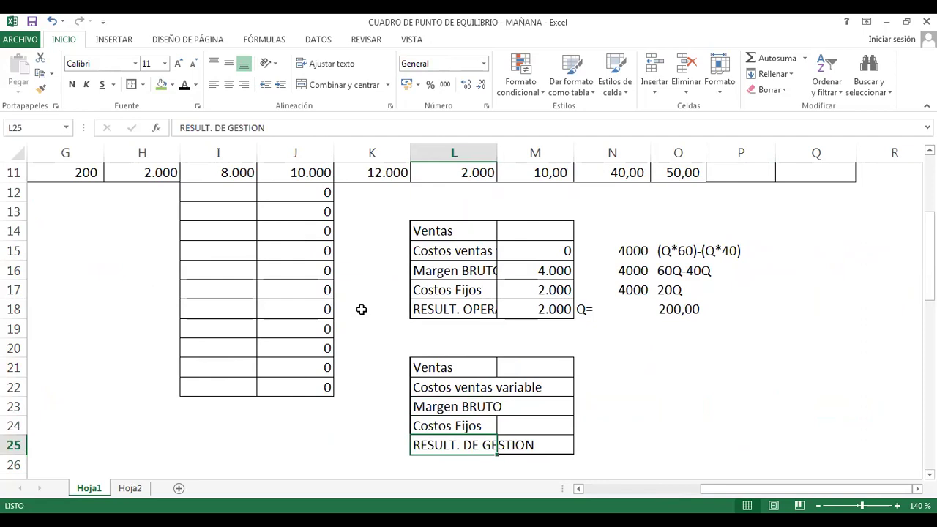
key(F2)
key(BackSpace)
key(BackSpace)
key(BackSpace)
key(BackSpace)
key(BackSpace)
key(BackSpace)
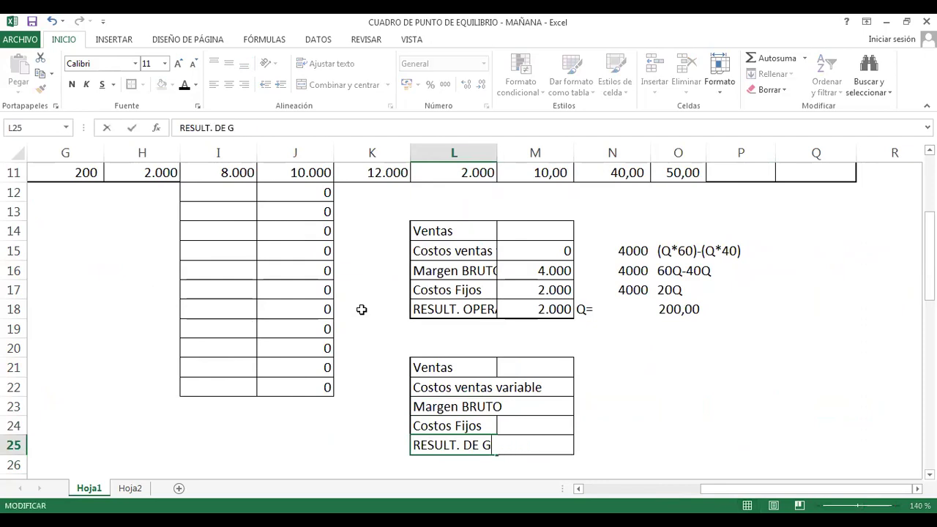
key(BackSpace)
key(BackSpace)
key(BackSpace)
key(BackSpace)
text(OPERATIVO)
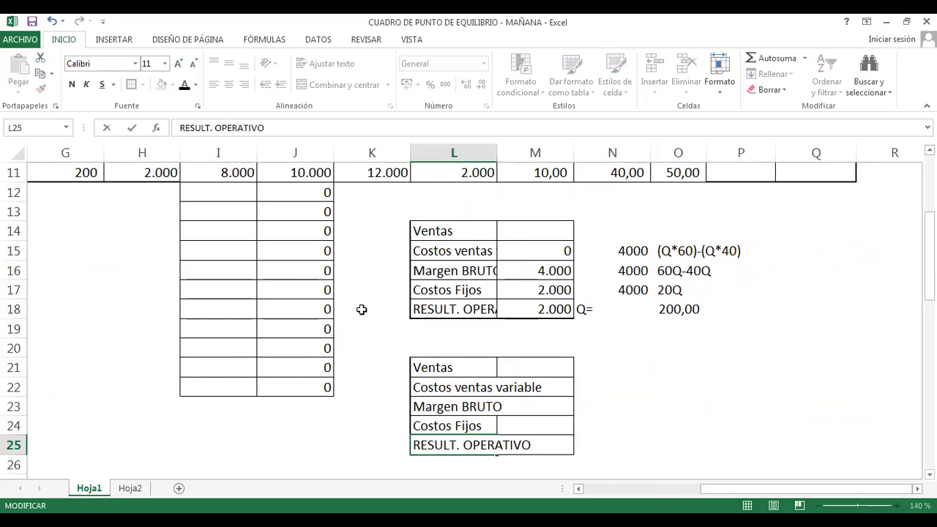
key(Return)
Add an IUE row label under RESULT. OPERATIVO in L26 and move the block L21:M26 up one row to start at L20.
text(IUE)
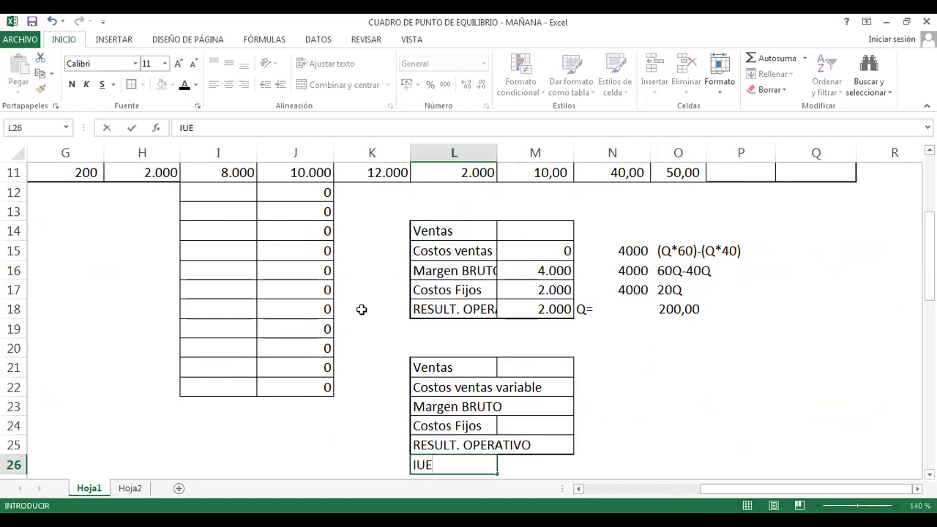
key(Return)
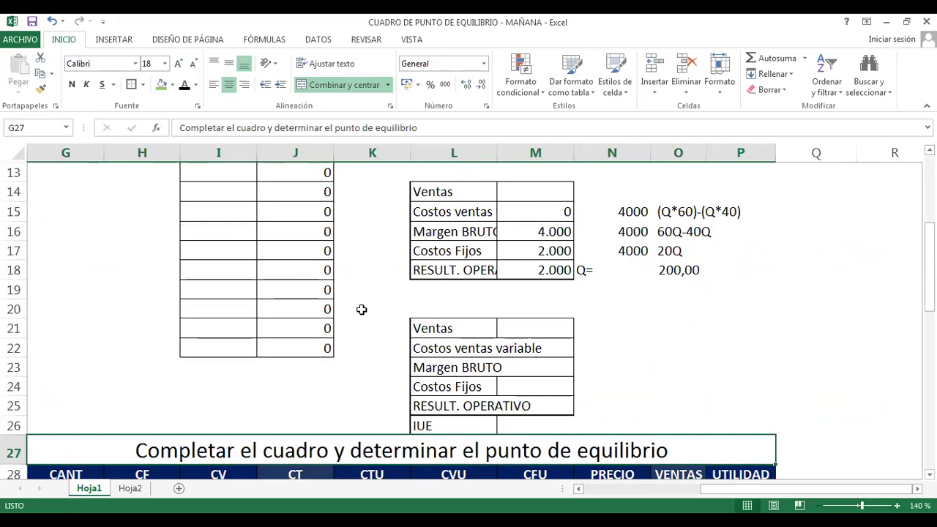
drag(445, 329, 502, 420)
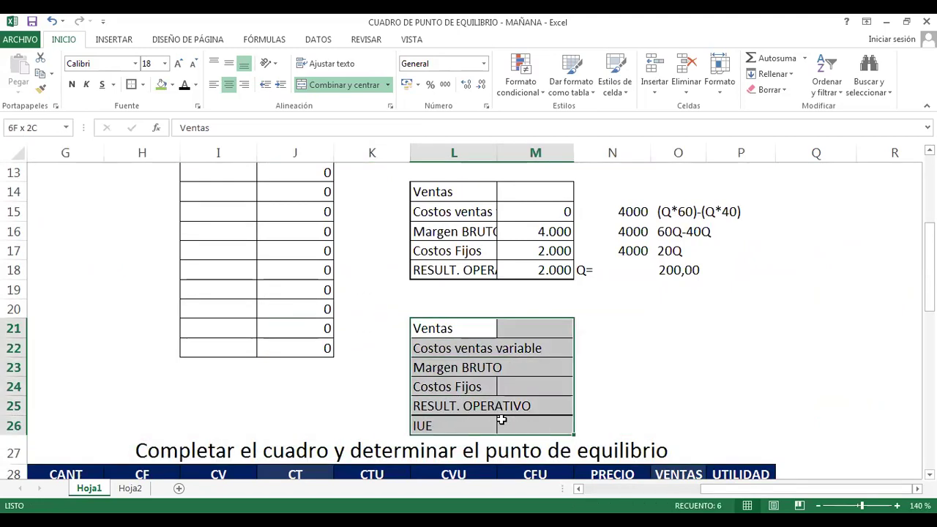
drag(537, 317, 534, 306)
Add the row label UT. DESPUES IMP in L26 and widen column L to fit it.
click(435, 423)
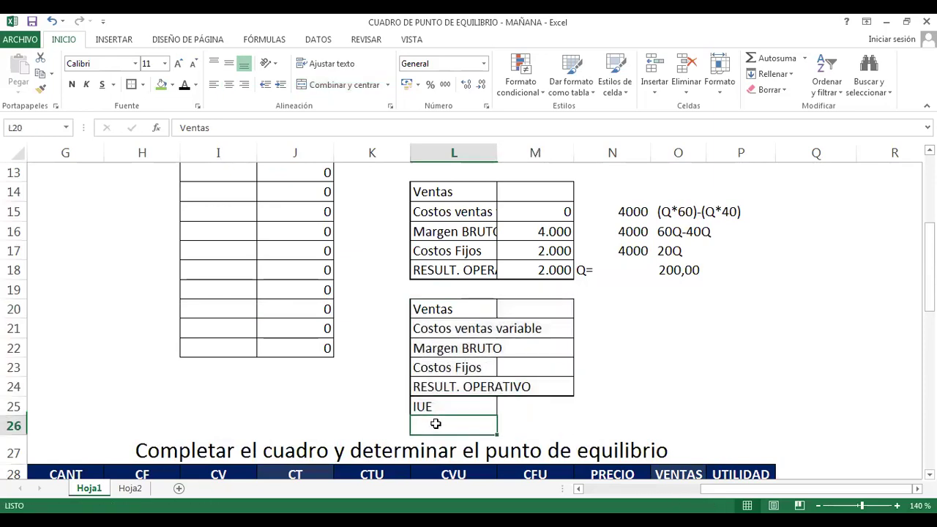
text(U)
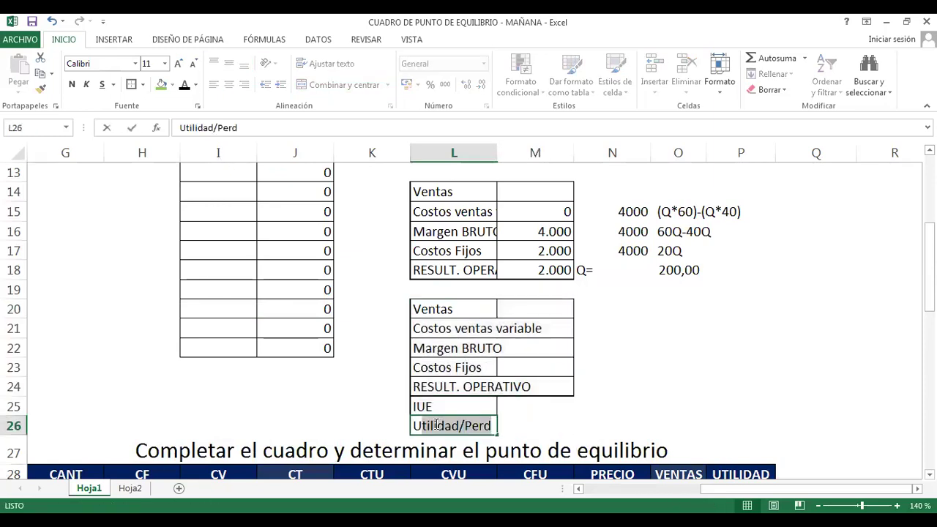
text(T. DESPUES IMP)
key(Return)
click(436, 425)
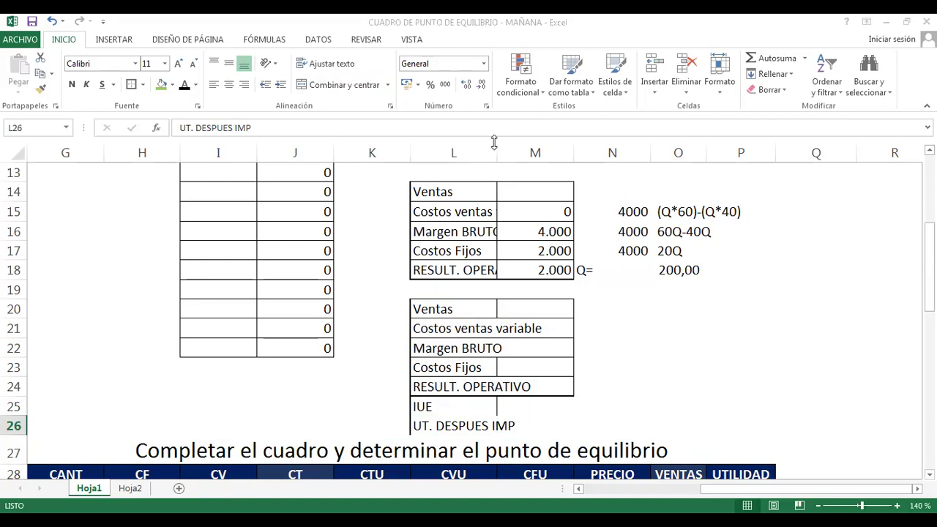
drag(516, 146, 540, 147)
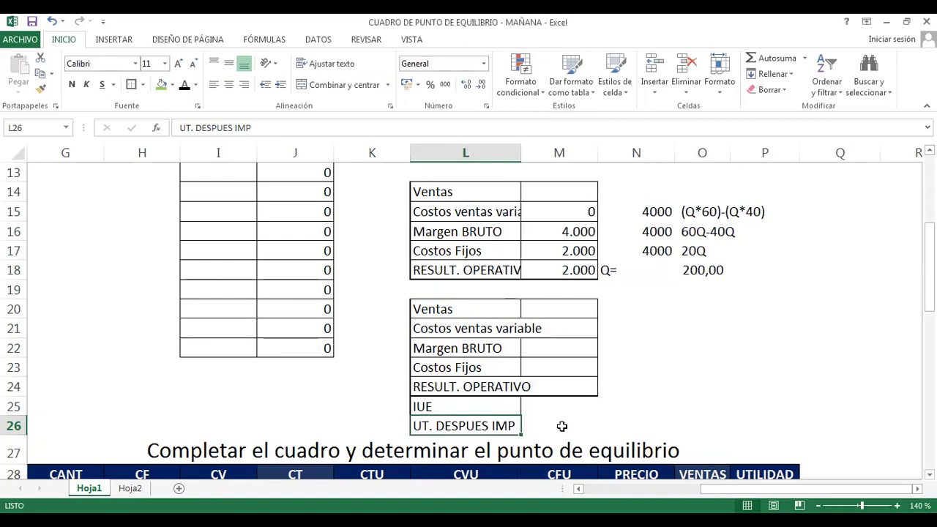
Enter 4000 as the UT. DESPUES IMP amount in M26.
click(562, 426)
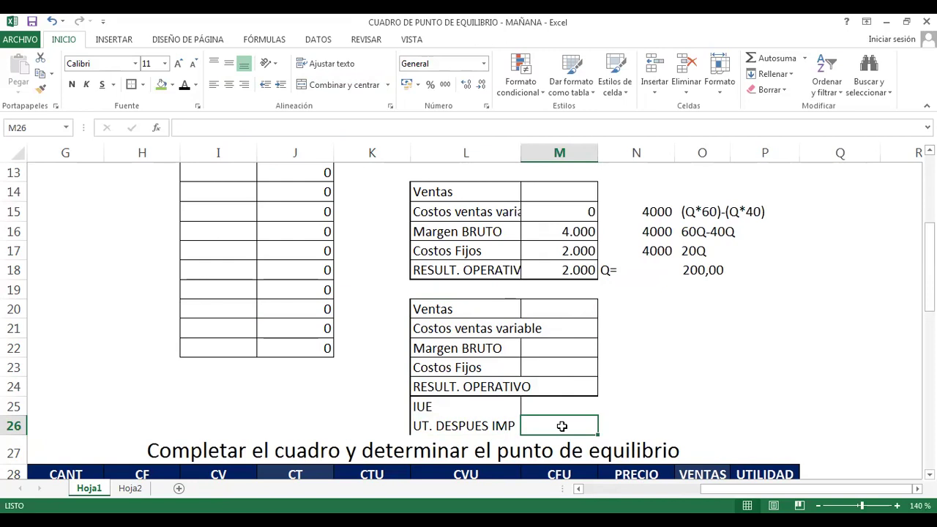
text(40000)
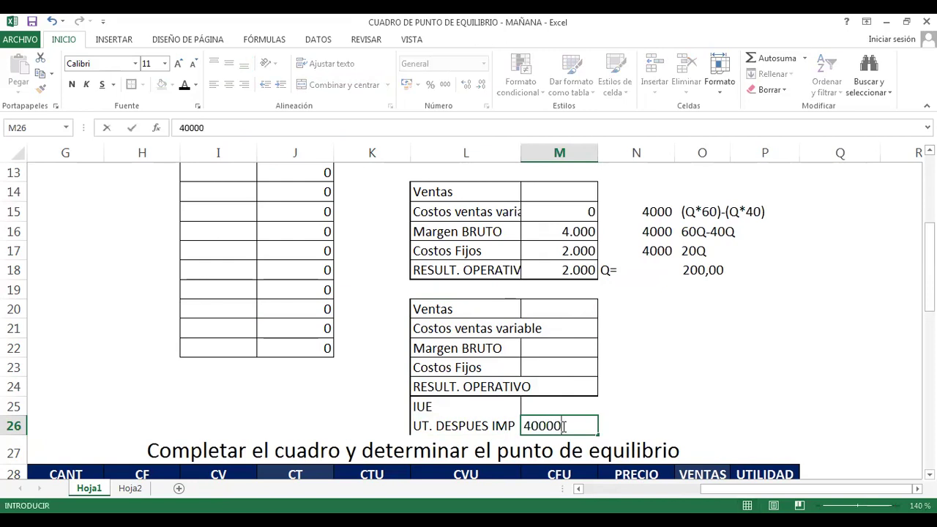
key(Return)
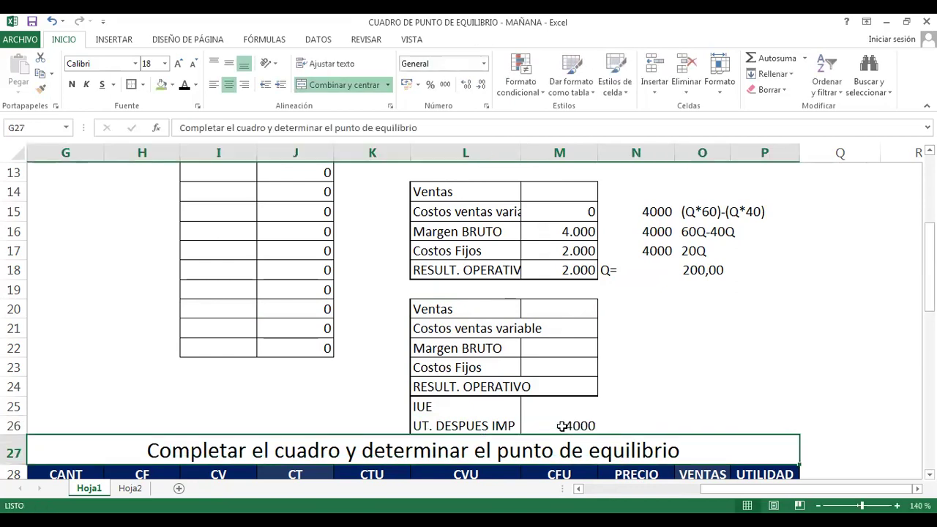
Apply all borders to the new income statement block L20:M26.
click(561, 426)
key(Left)
key(shift+Right)
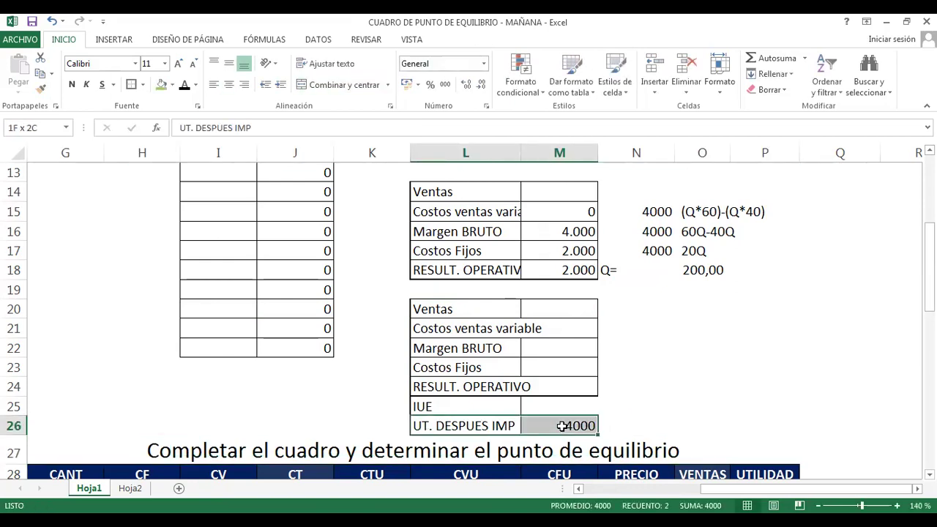
key(shift+Up)
key(shift+Up)
key(shift+Up)
key(shift+Up)
key(shift+Up)
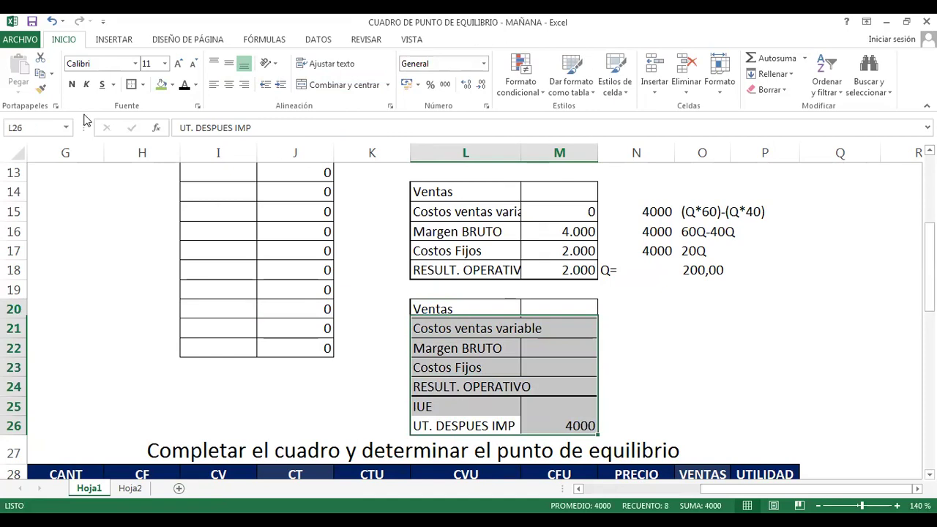
key(shift+Up)
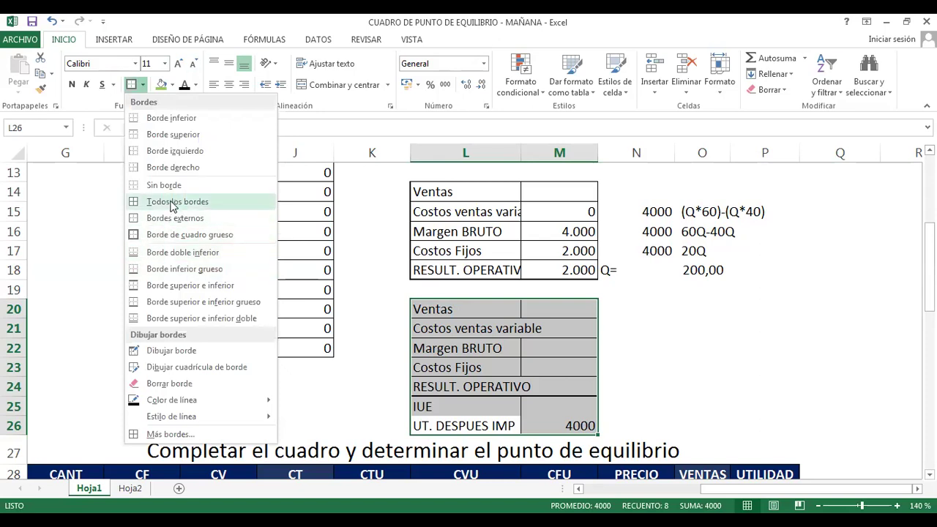
Widen column L further so that Costos ventas variable and RESULT. OPERATIVO fit completely.
click(449, 424)
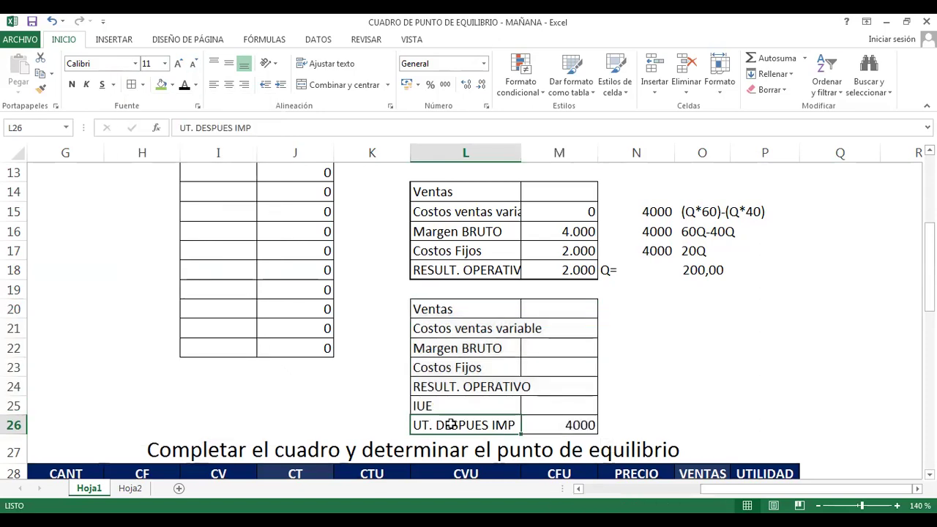
click(543, 428)
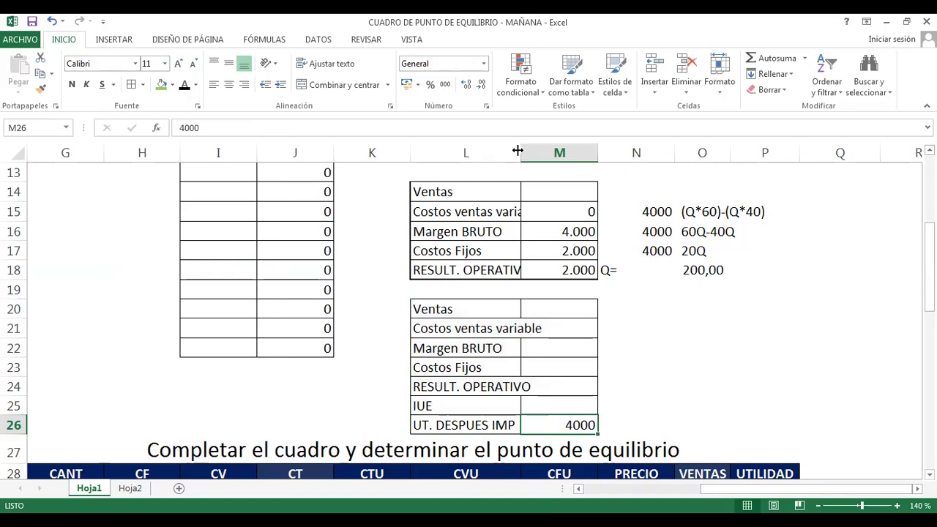
drag(517, 150, 548, 153)
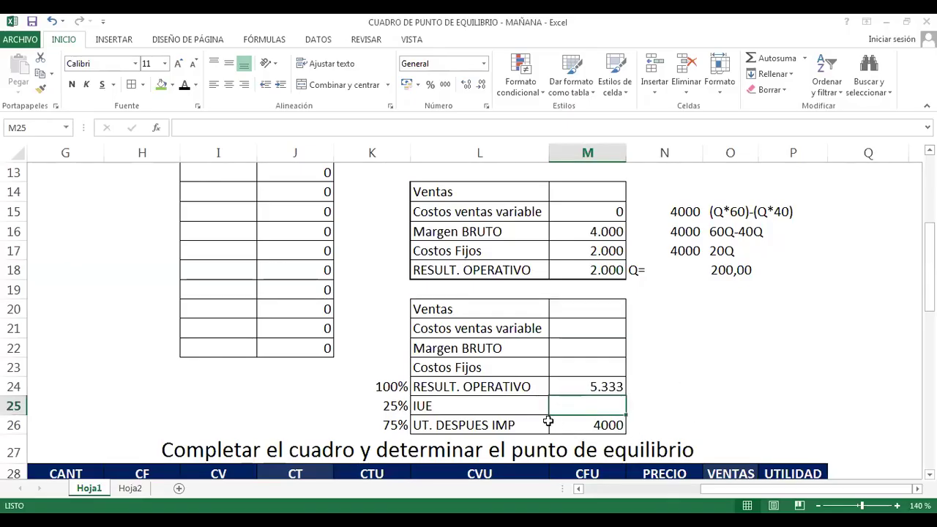
Check the percentages in K24:K26 against the after-tax profit and clear the RESULT. OPERATIVO amount in M24.
click(382, 427)
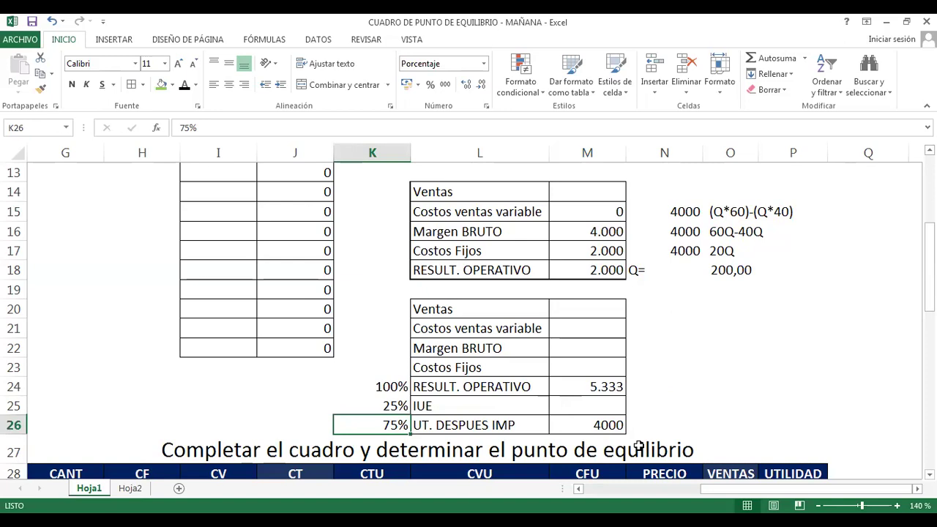
click(606, 426)
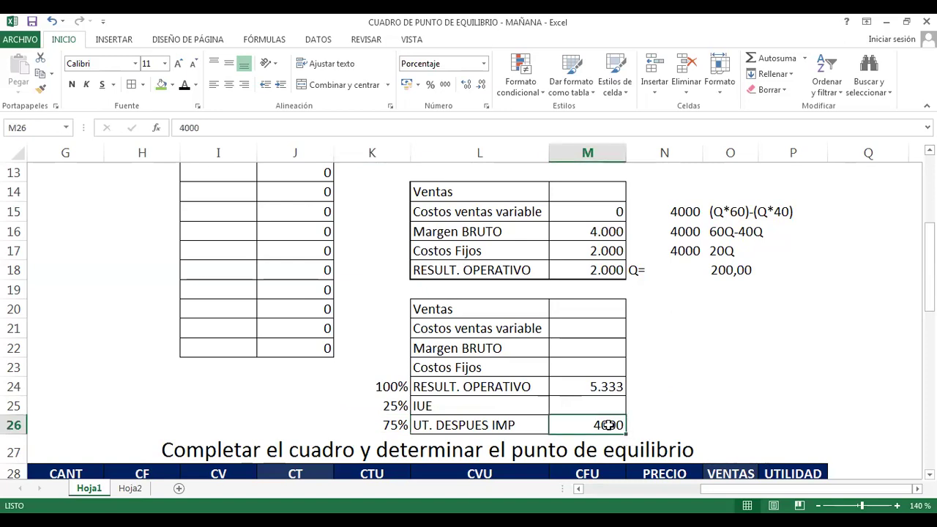
click(424, 425)
click(378, 425)
drag(378, 386, 380, 425)
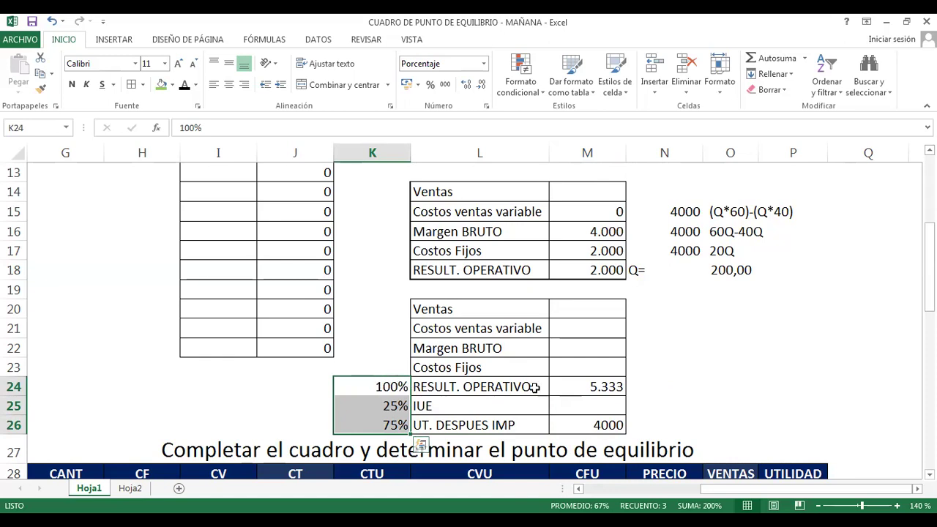
click(564, 386)
key(Delete)
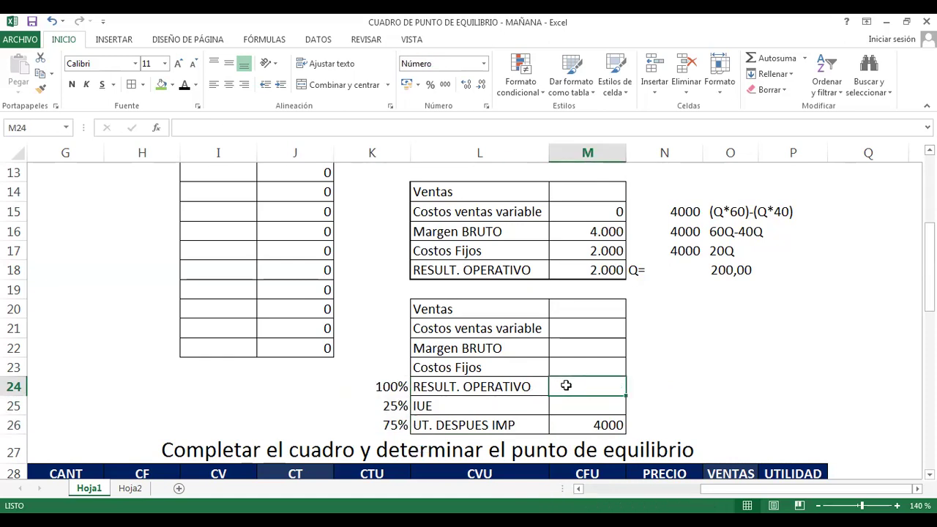
Calculate RESULT. OPERATIVO in M24 by dividing the after-tax profit by its percentage, =M26/K26.
text(=)
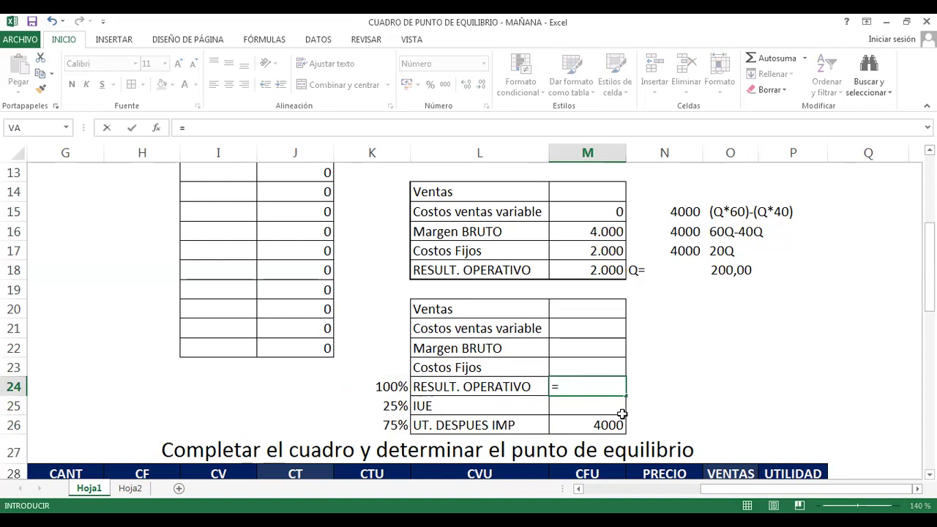
click(607, 425)
text(/)
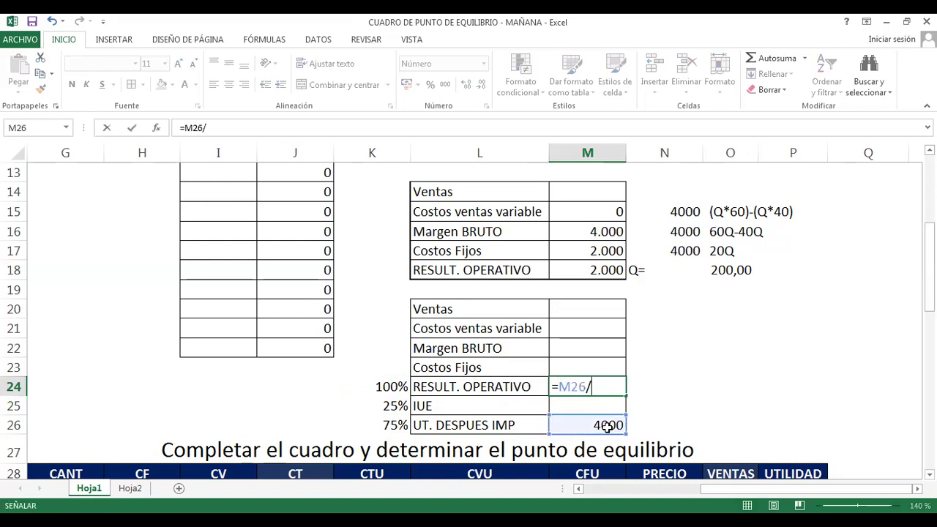
click(382, 425)
key(Return)
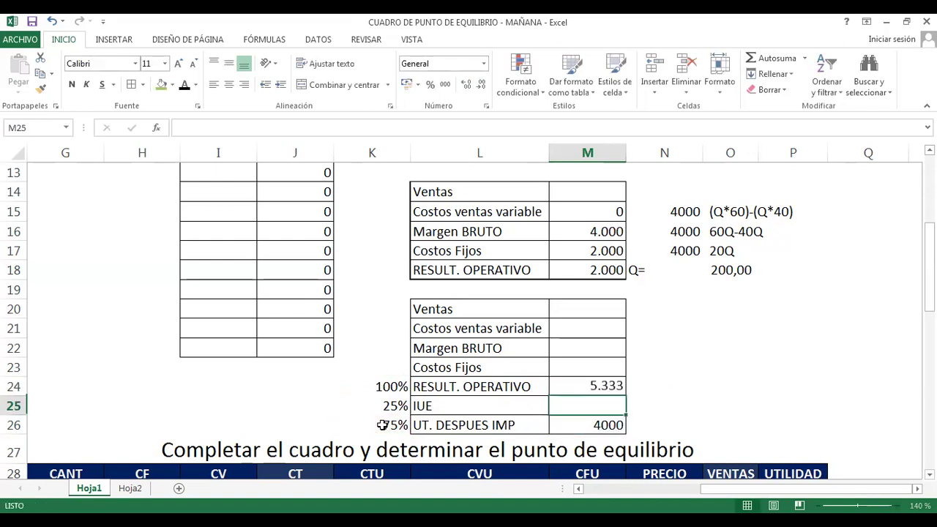
Calculate the IUE tax in M25 as the operating result times its percentage, =M24*K25.
text(=)
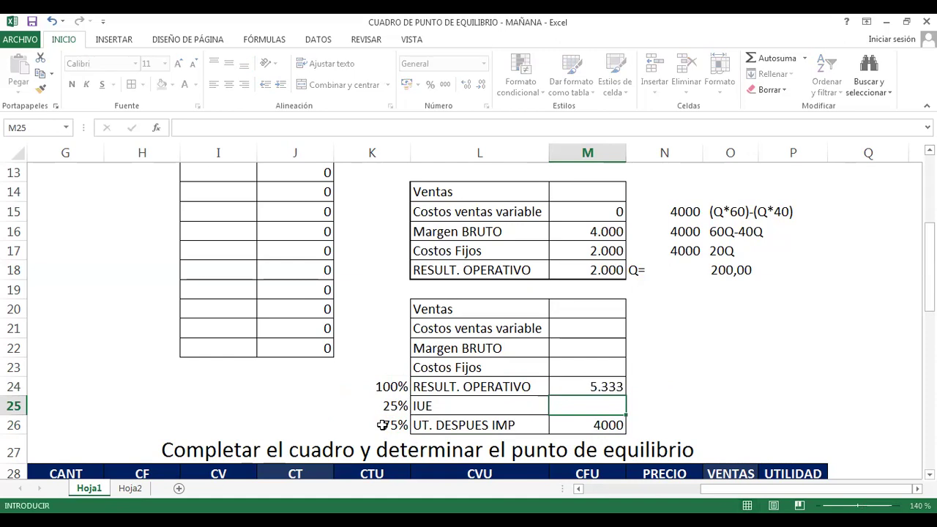
click(601, 386)
text(*)
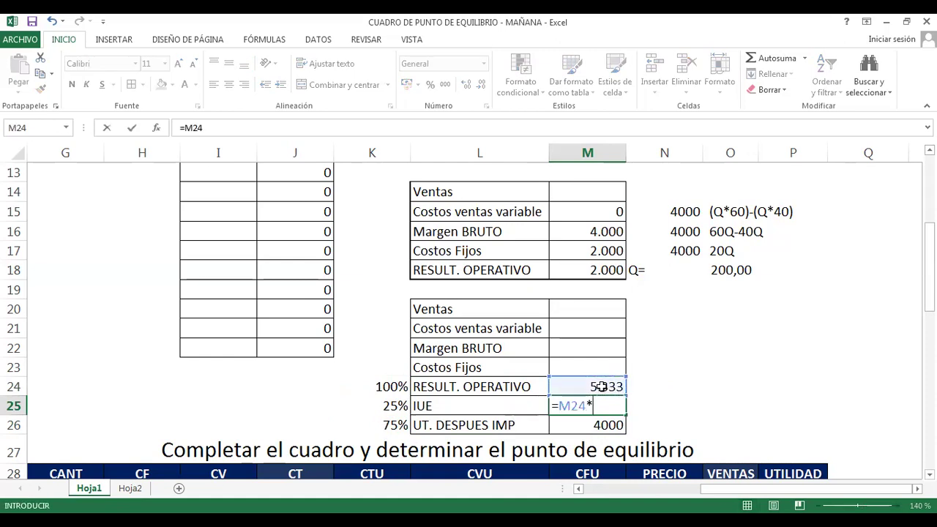
click(379, 407)
key(Return)
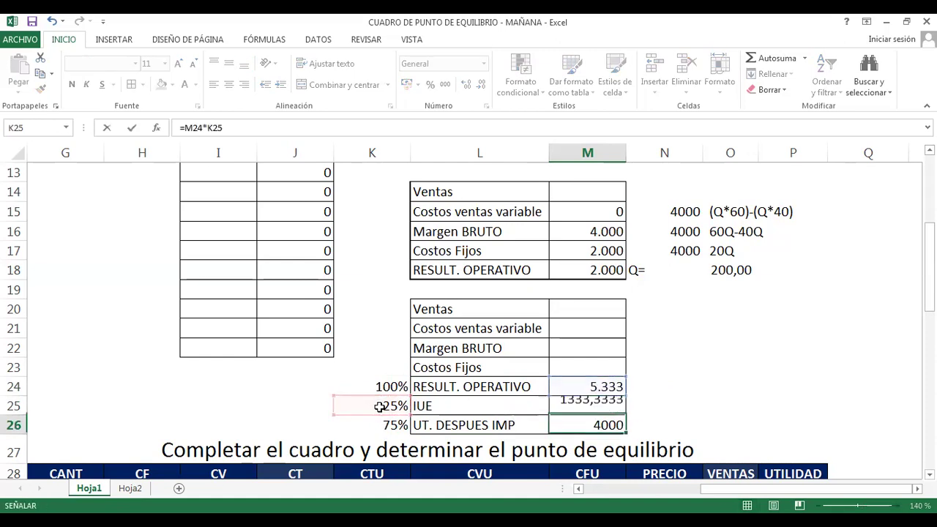
key(Up)
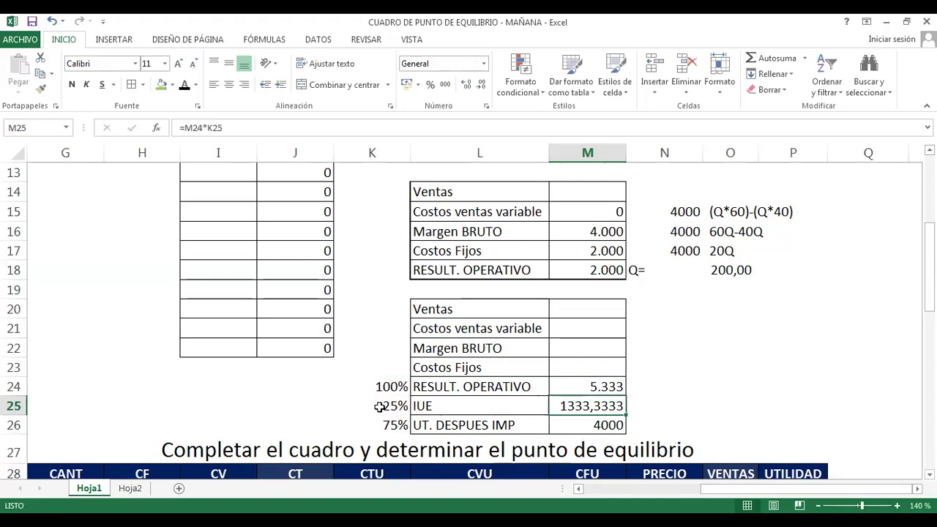
Format the income statement amounts M20:M26 with the thousands-separator style.
drag(587, 385, 582, 419)
drag(584, 313, 583, 430)
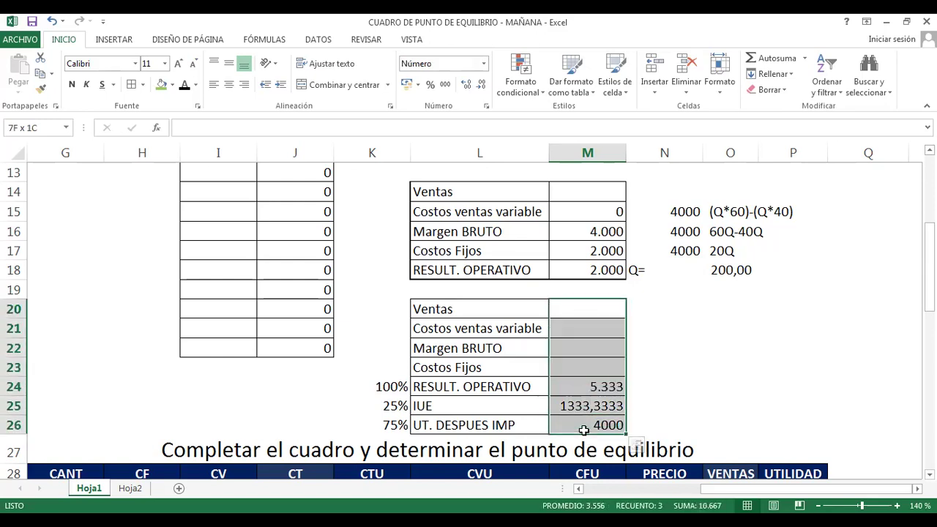
click(445, 87)
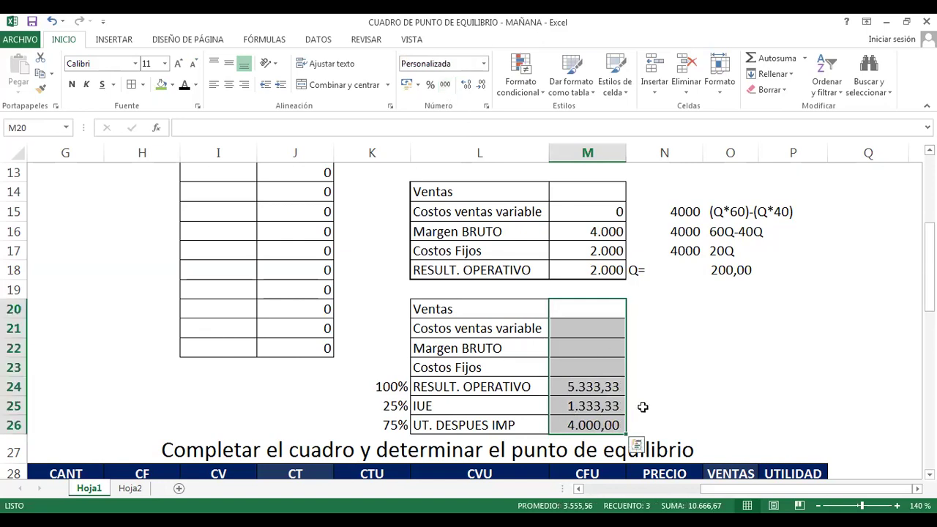
click(662, 422)
Enter =2000 as the Costos Fijos amount in M23.
click(590, 386)
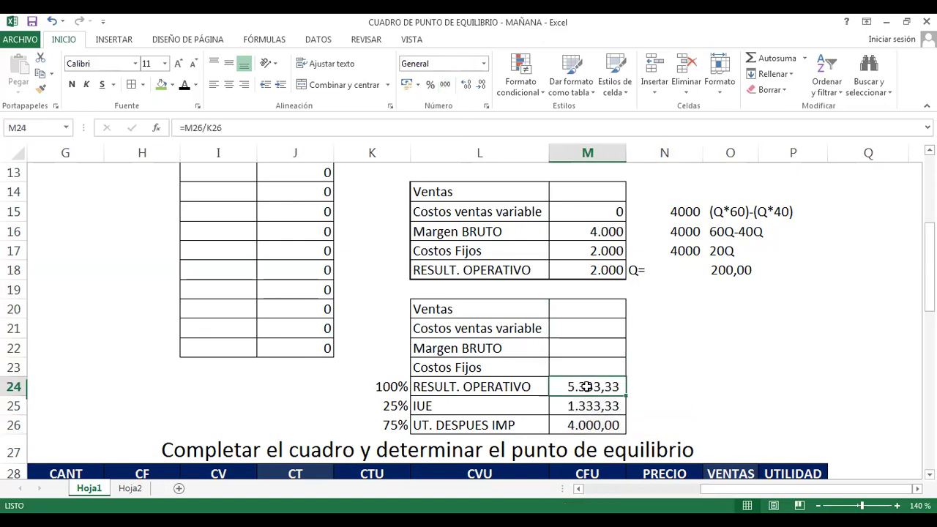
drag(586, 403, 587, 405)
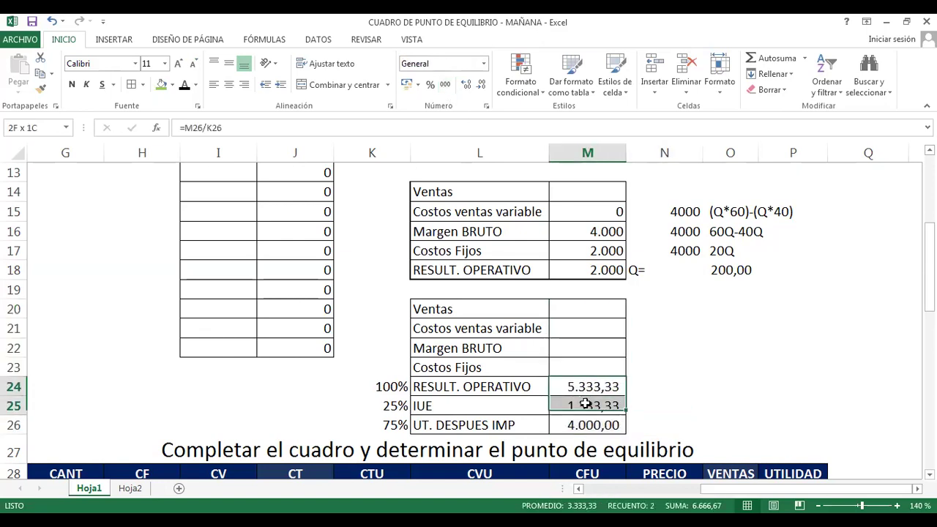
click(574, 370)
text(=2000)
key(Return)
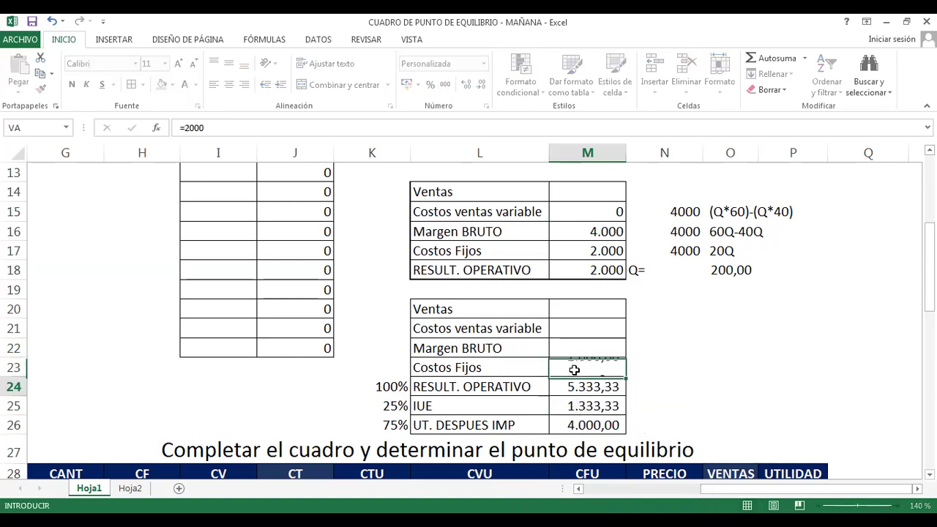
shift+click(575, 370)
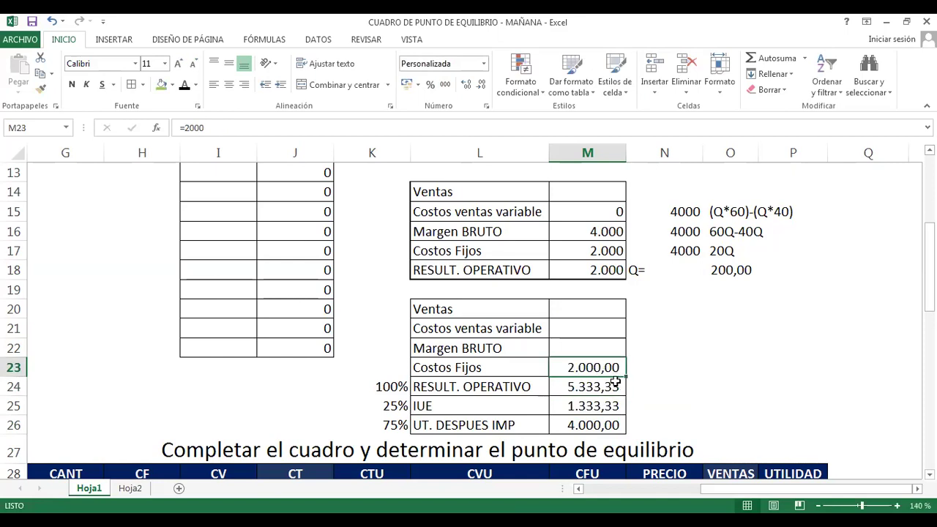
Calculate Margen BRUTO in M22 as operating result plus fixed costs, =M24+M23, and check it against the amounts below.
click(586, 349)
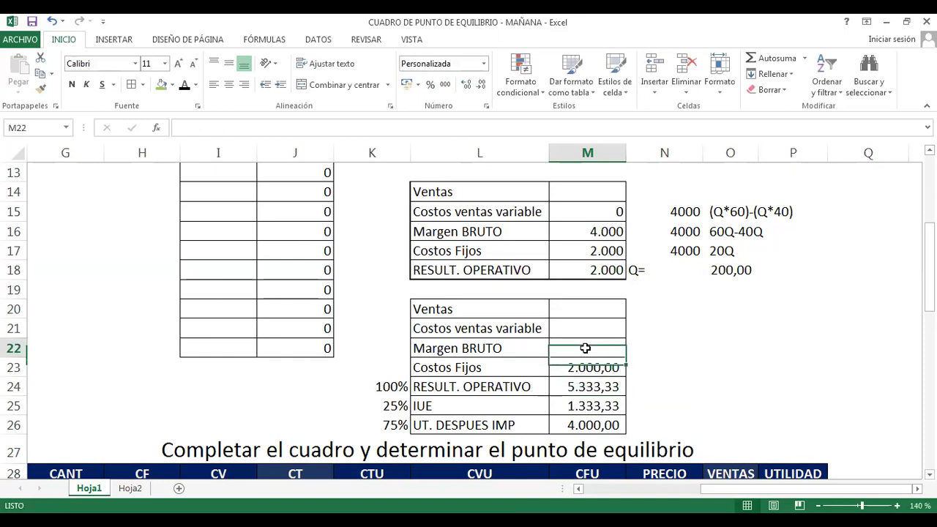
text(=)
click(586, 389)
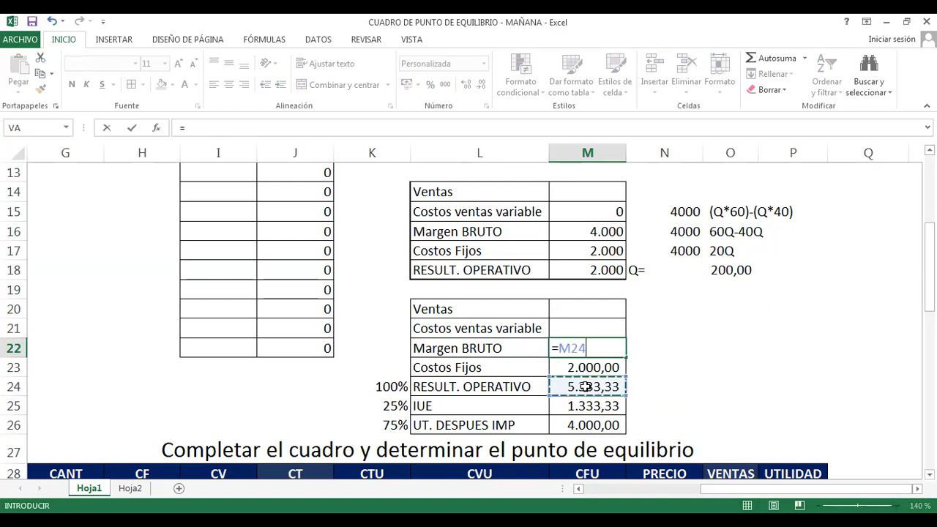
text(+)
click(579, 368)
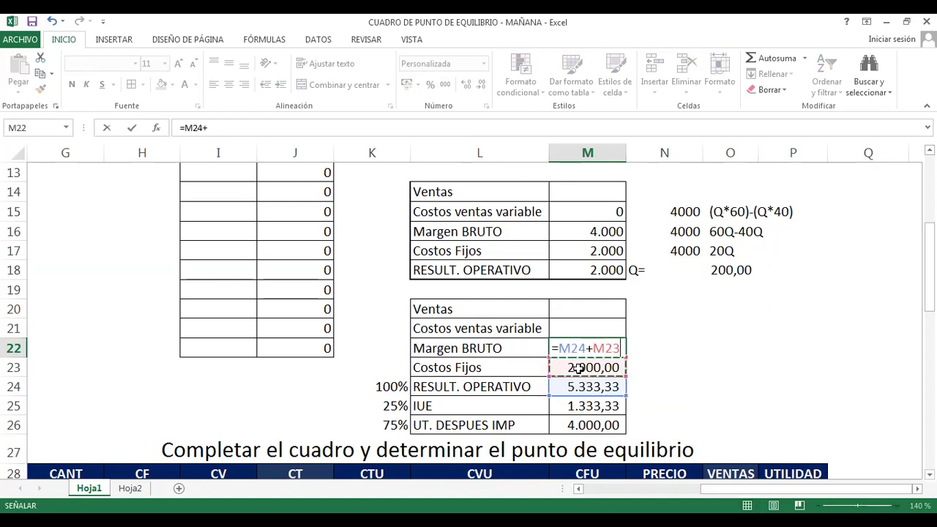
key(Return)
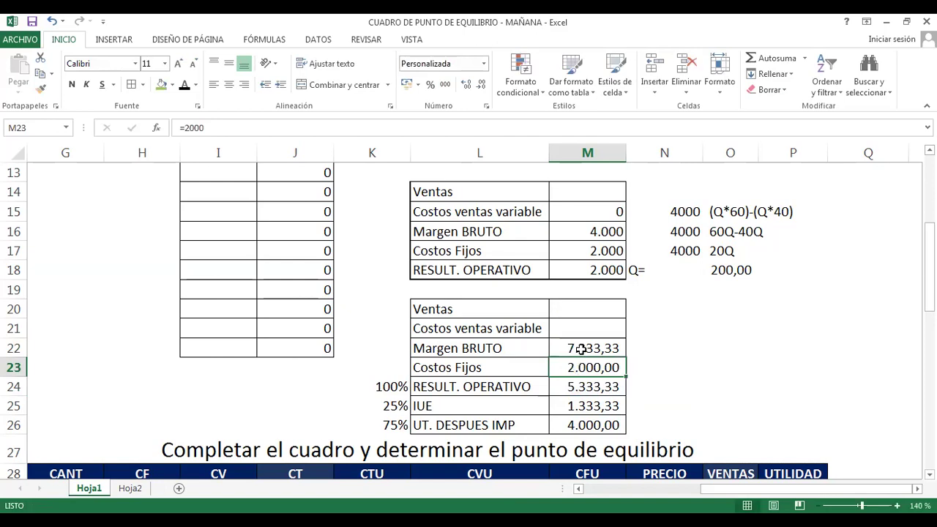
click(580, 349)
click(582, 367)
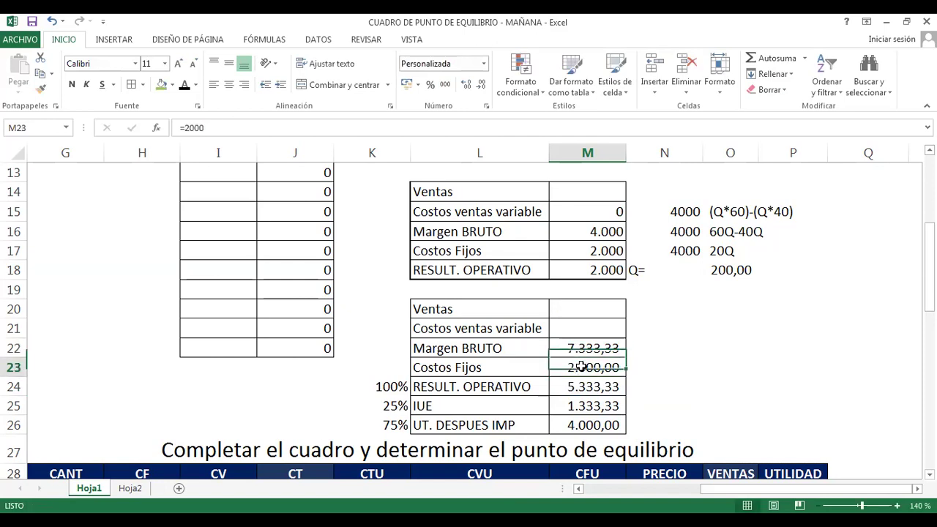
click(577, 386)
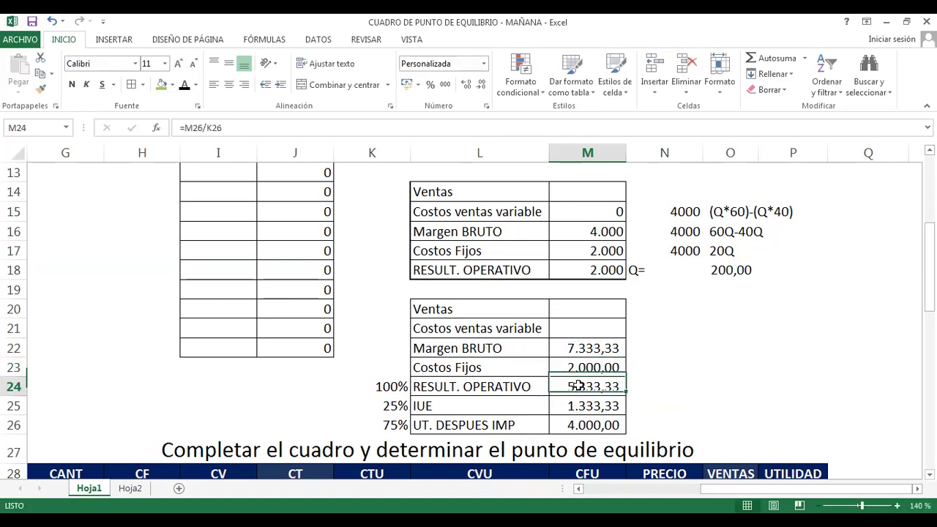
Review the quantity equation in N15:P15 and link N22 to the new Margen BRUTO amount in M22.
click(574, 329)
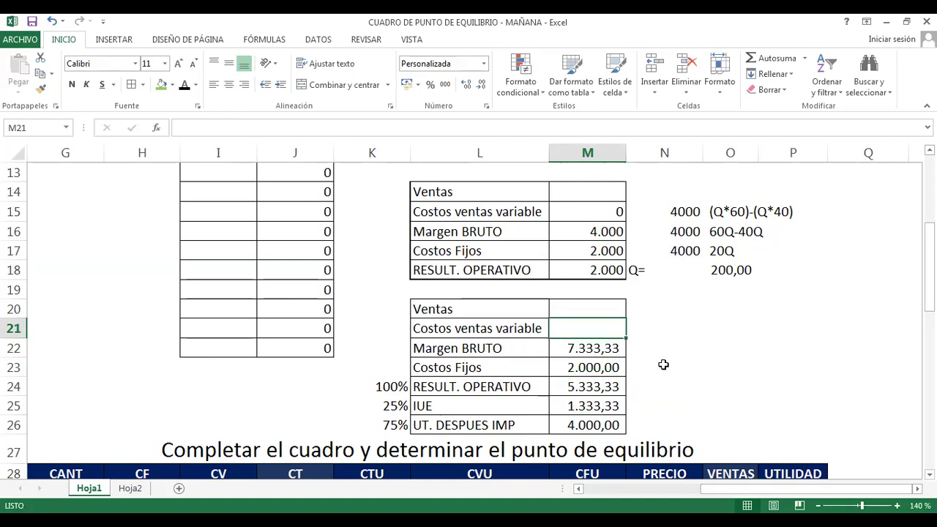
click(693, 363)
drag(696, 208, 778, 212)
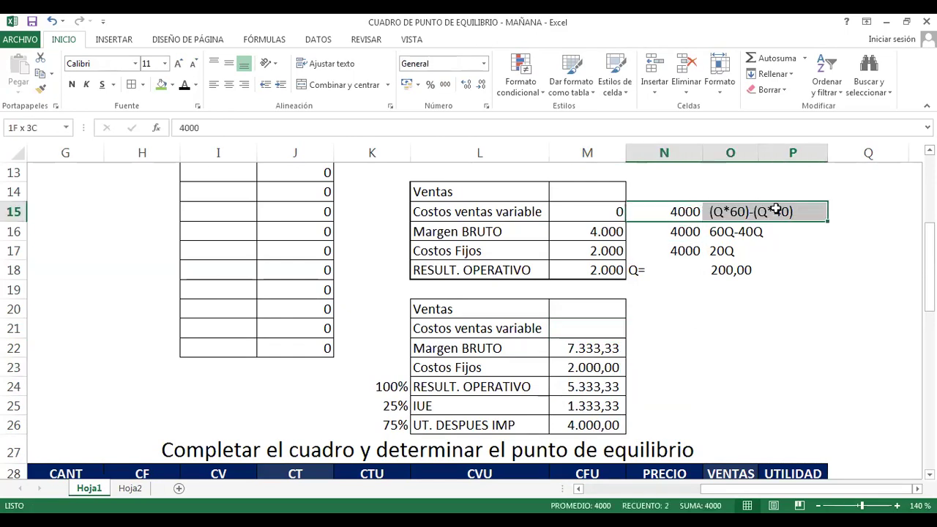
click(694, 341)
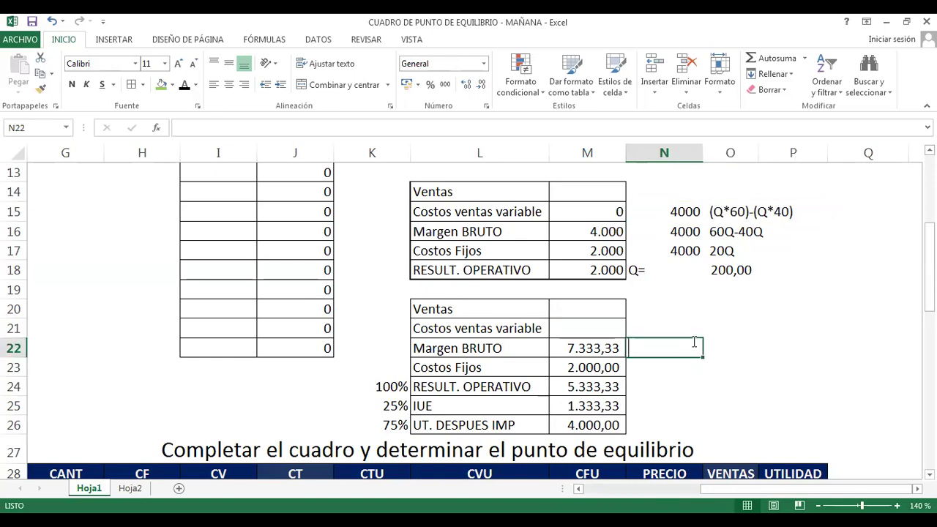
text(=)
click(582, 348)
key(Return)
key(Up)
key(Right)
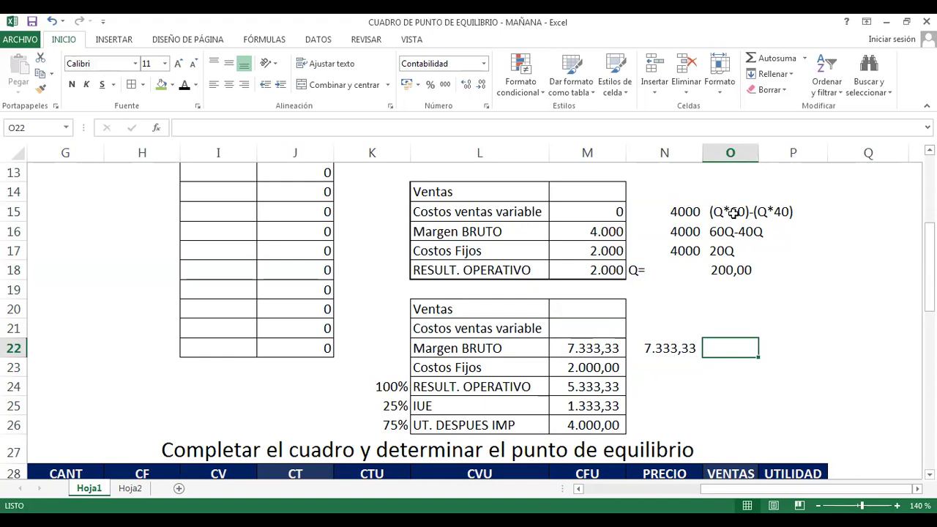
Write the equation 60Q-40Q in O22 and the label Q= in N23.
text(6)
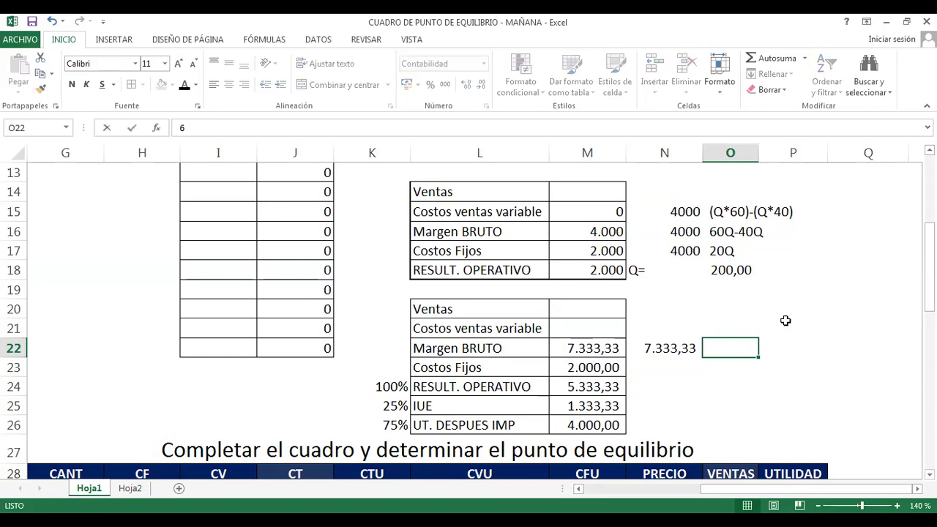
text(0Q-40Q)
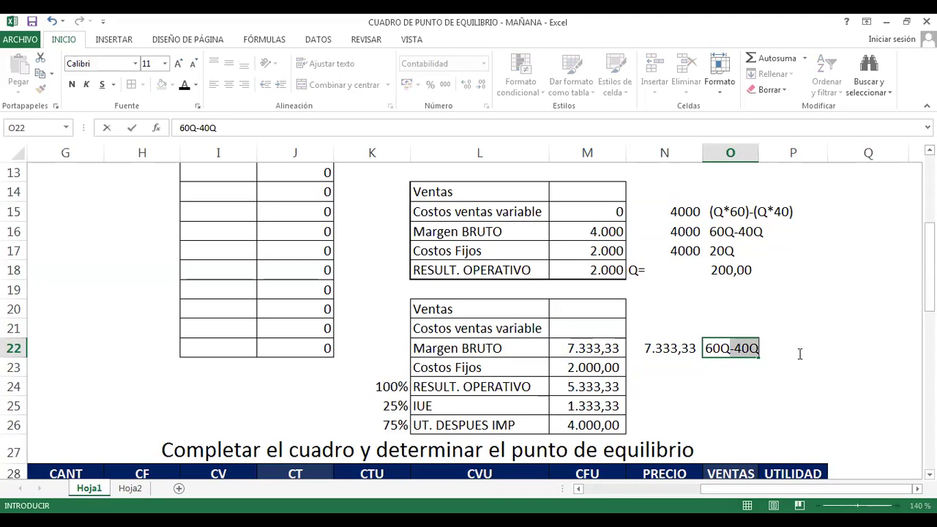
key(Return)
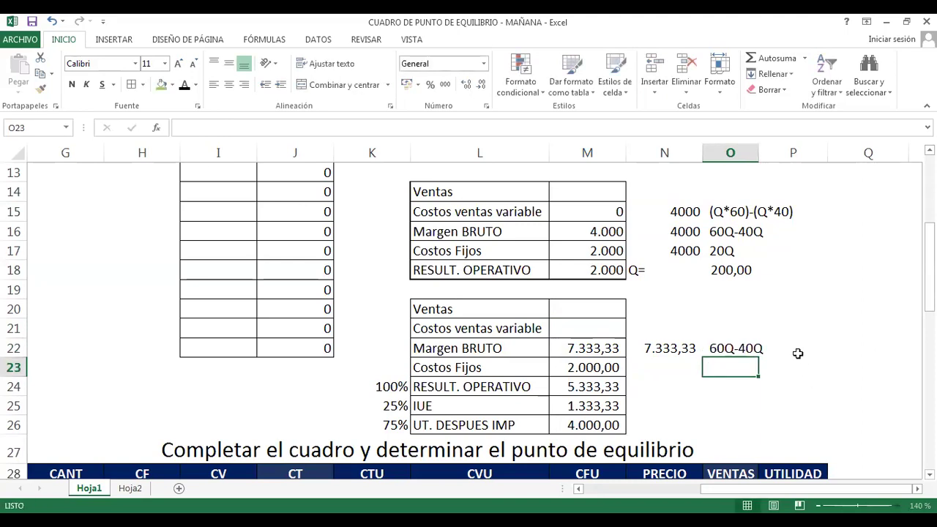
key(Left)
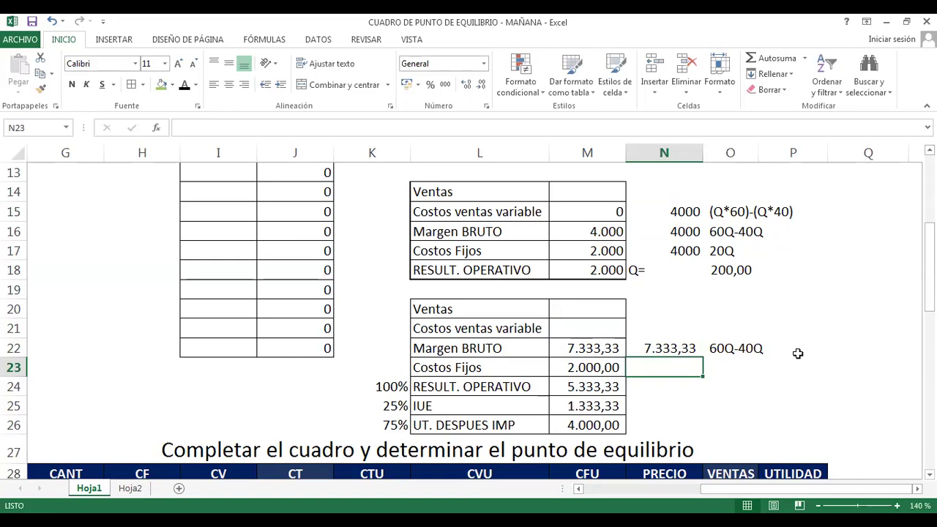
text(Q=)
key(Right)
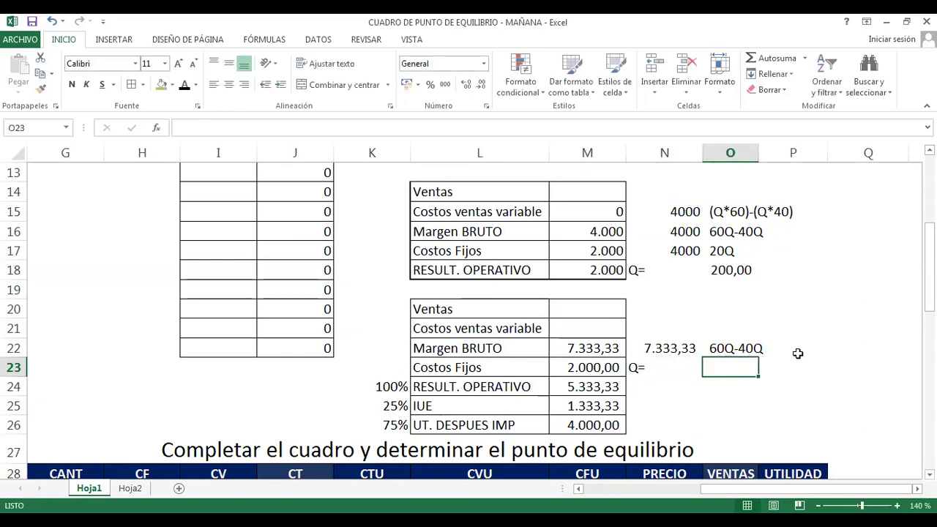
Calculate the required quantity in O23 by dividing the gross margin by 20, =N22/20.
text(=)
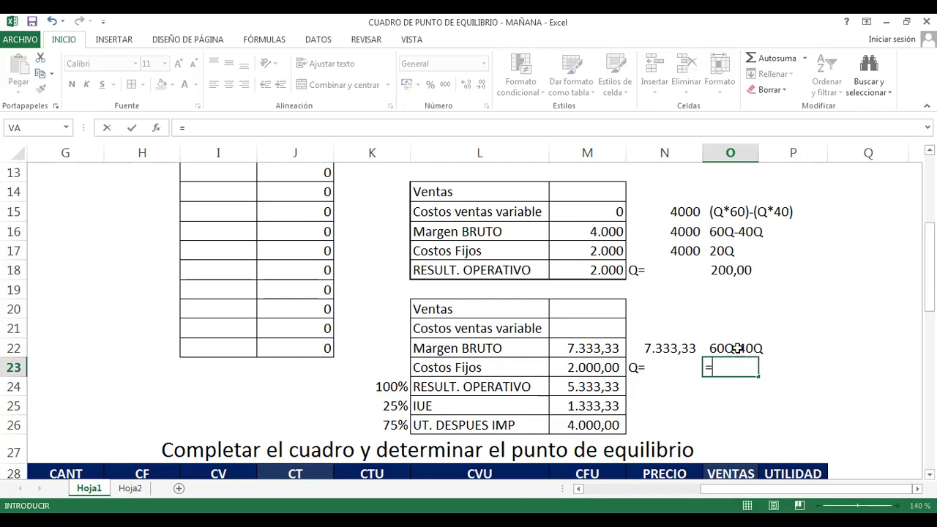
click(652, 348)
text(/20)
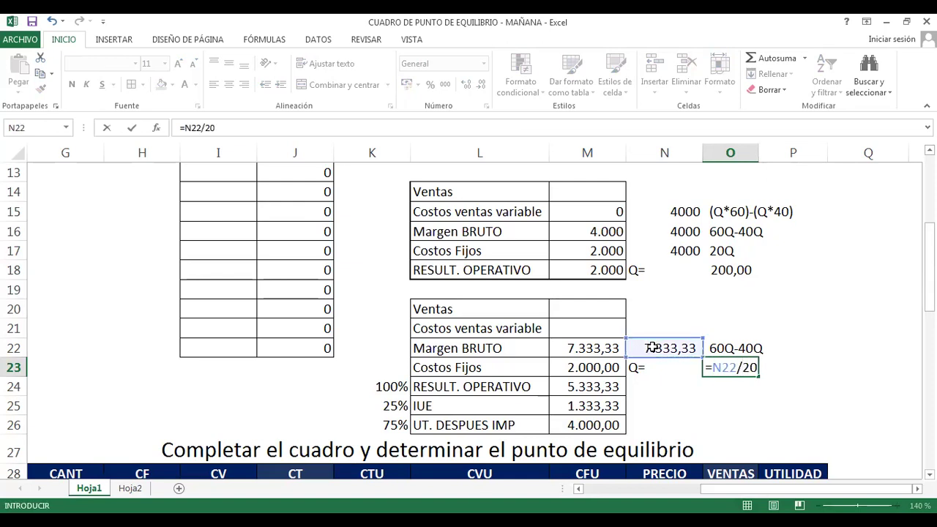
key(Return)
key(Up)
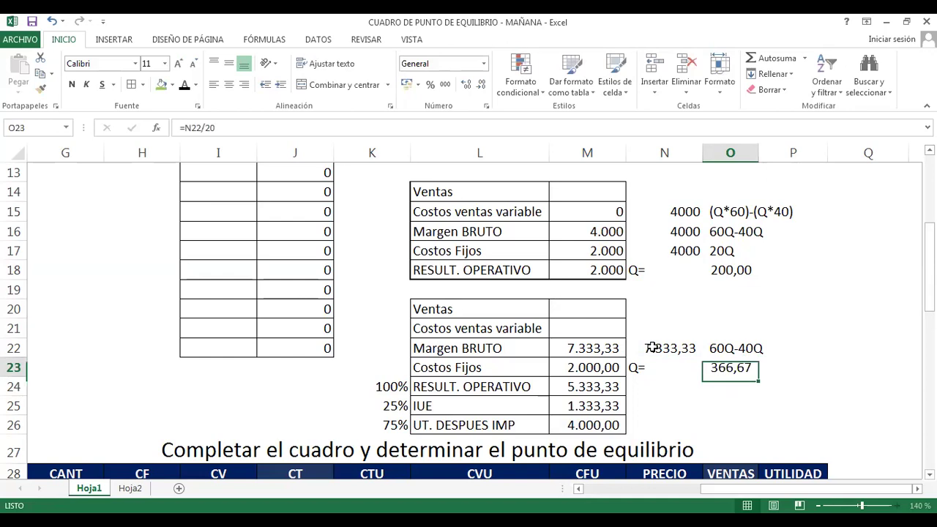
key(Left)
key(Right)
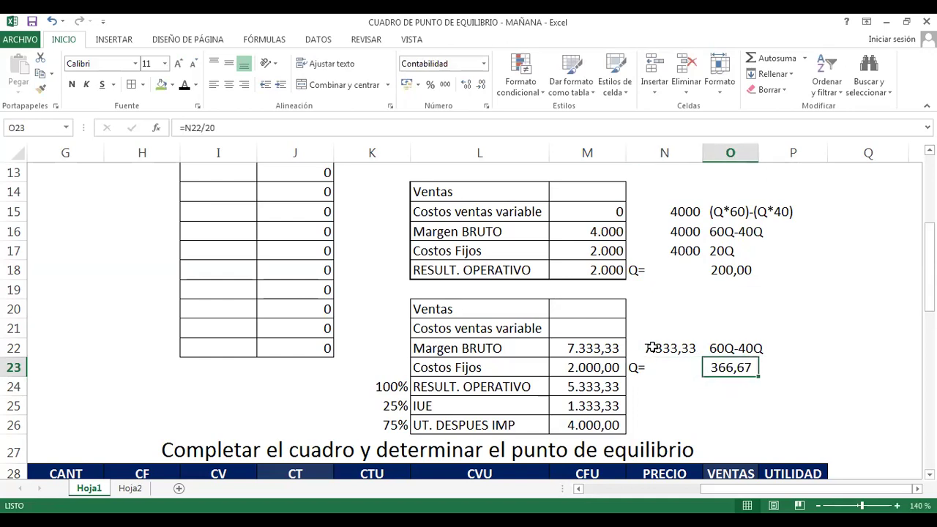
key(Left)
key(Right)
key(Left)
key(Right)
key(Left)
key(Right)
key(Left)
key(Right)
key(Left)
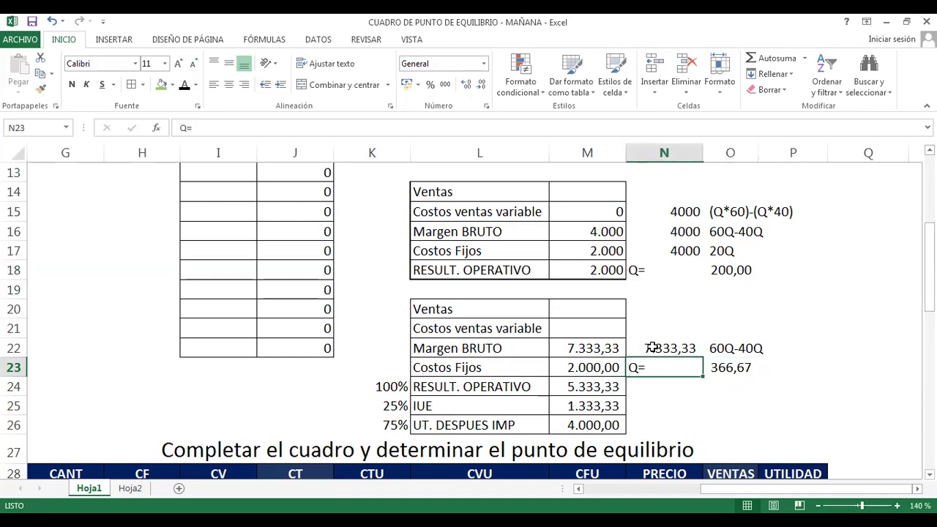
key(Left)
key(Right)
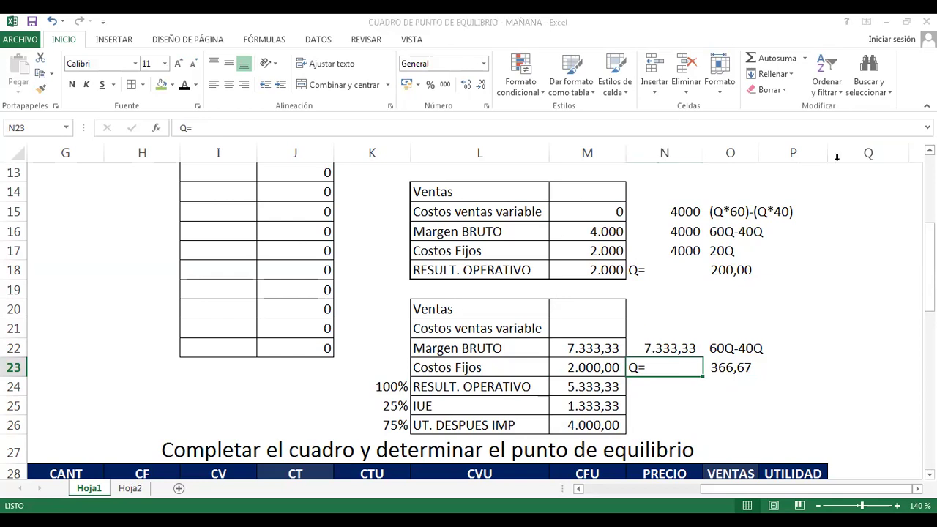
scroll(729, 191, up, 4)
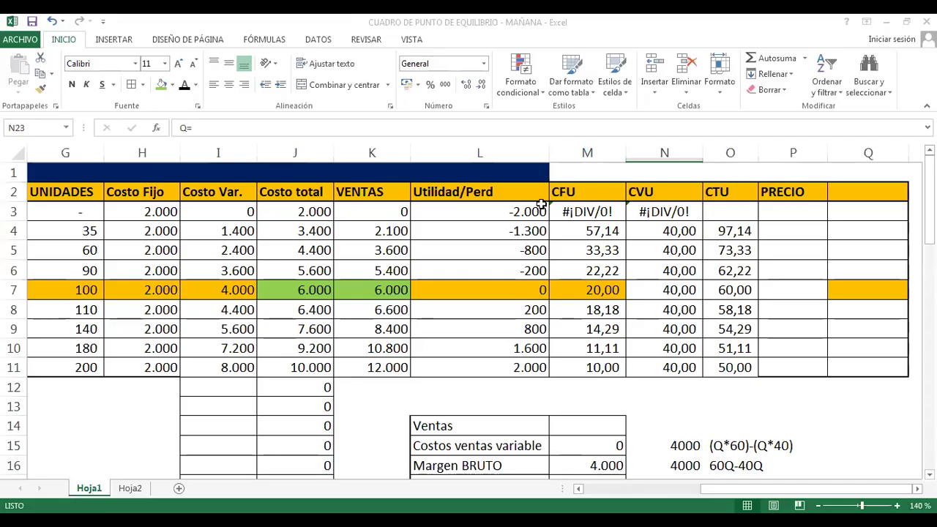
click(435, 277)
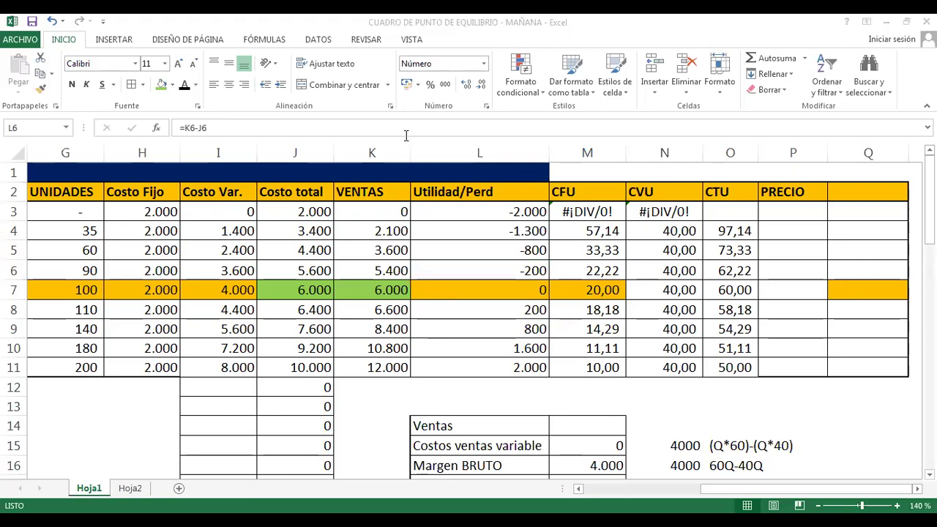
click(382, 271)
key(Left)
key(Left)
key(Left)
key(Left)
key(Left)
key(Left)
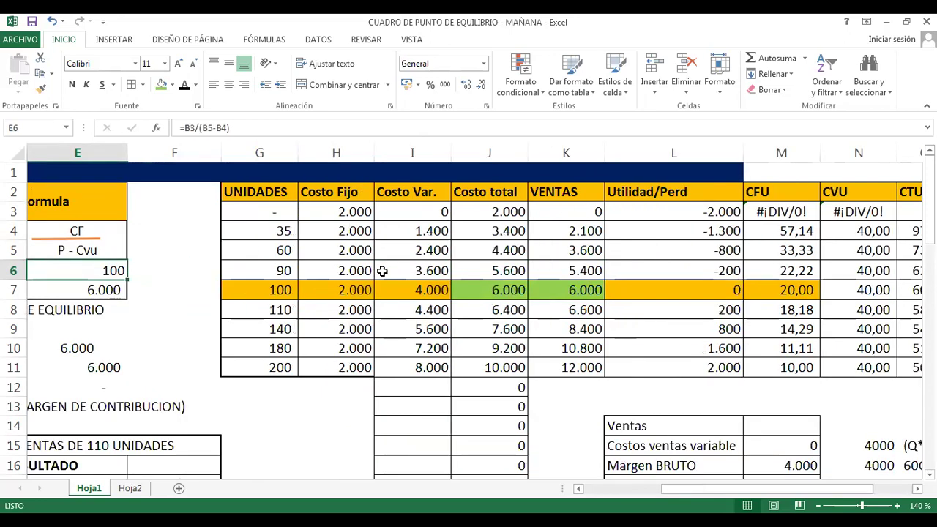
key(Up)
key(Up)
key(ctrl+Home)
key(Right)
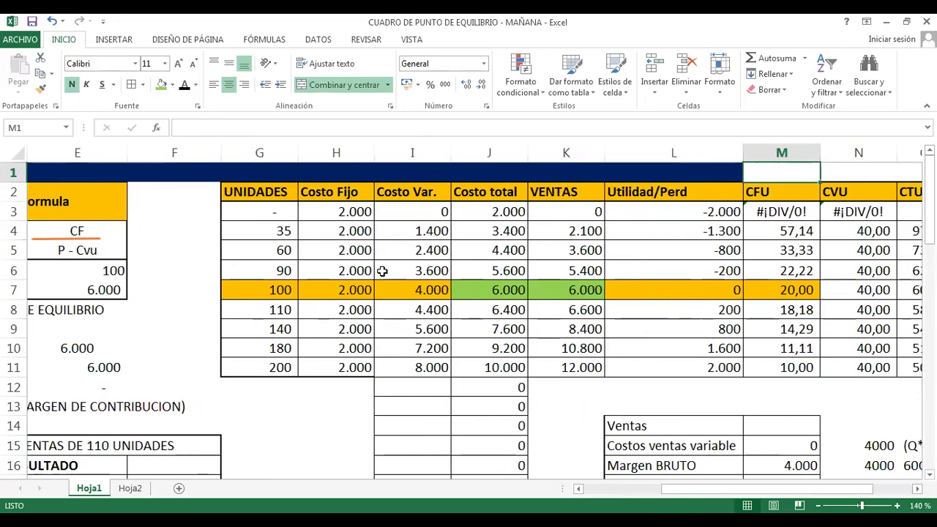
key(Down)
key(Down)
key(Right)
key(Right)
key(Right)
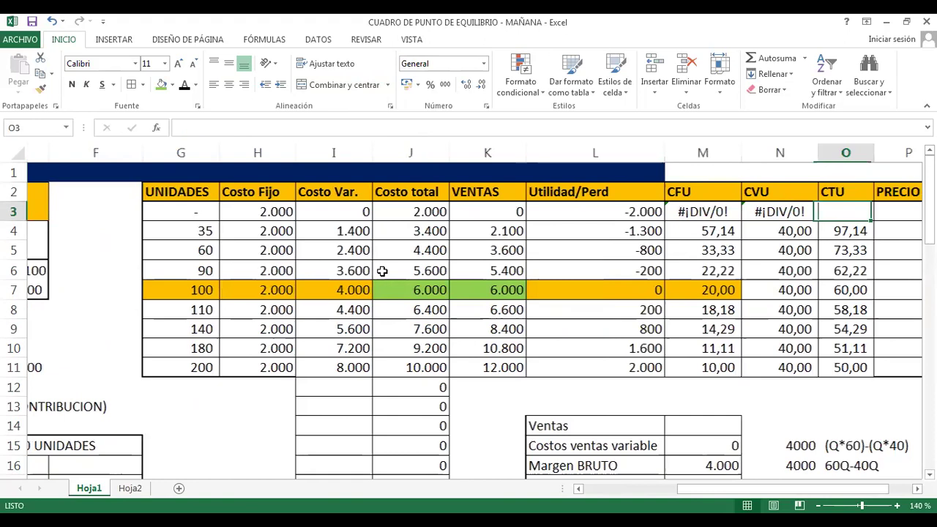
Insert a scatter chart with straight lines and no markers from the UNIDADES through VENTAS data in G2:K11.
key(Left)
key(Left)
key(Left)
key(Left)
key(Left)
key(Left)
key(Left)
key(Left)
key(Left)
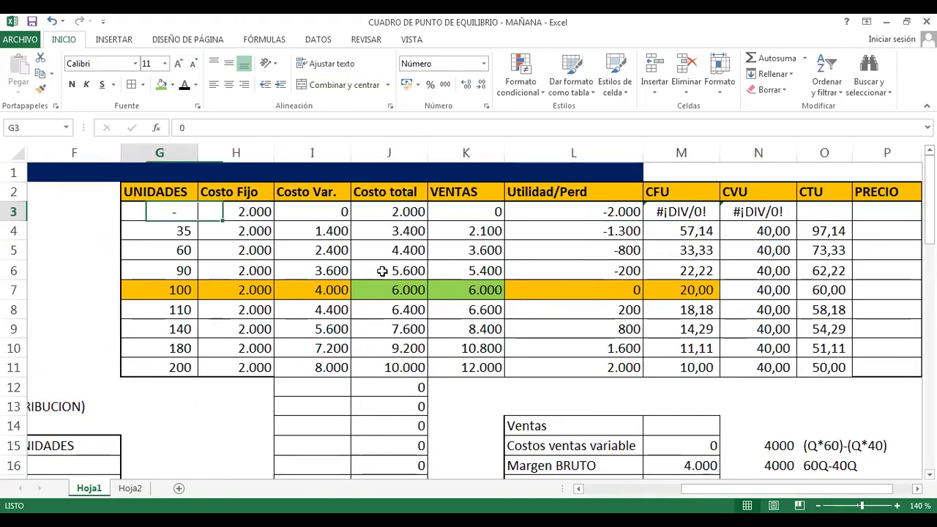
key(Up)
key(shift+Right)
key(shift+Right)
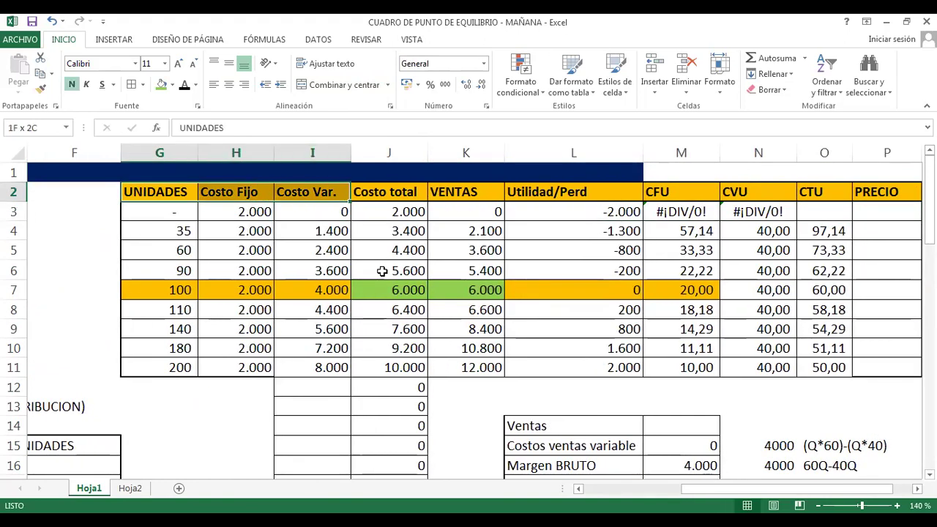
key(shift+Right)
key(shift+Right)
key(shift+Down)
key(shift+Down)
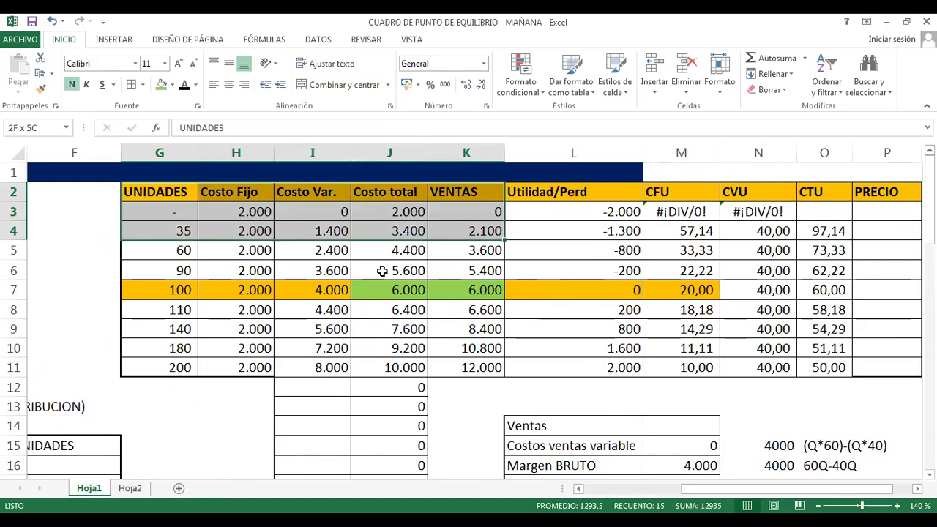
key(shift+Down)
key(shift+Down)
key(shift+Down)
key(shift+Down)
key(shift+Down)
key(shift+Down)
key(shift+Down)
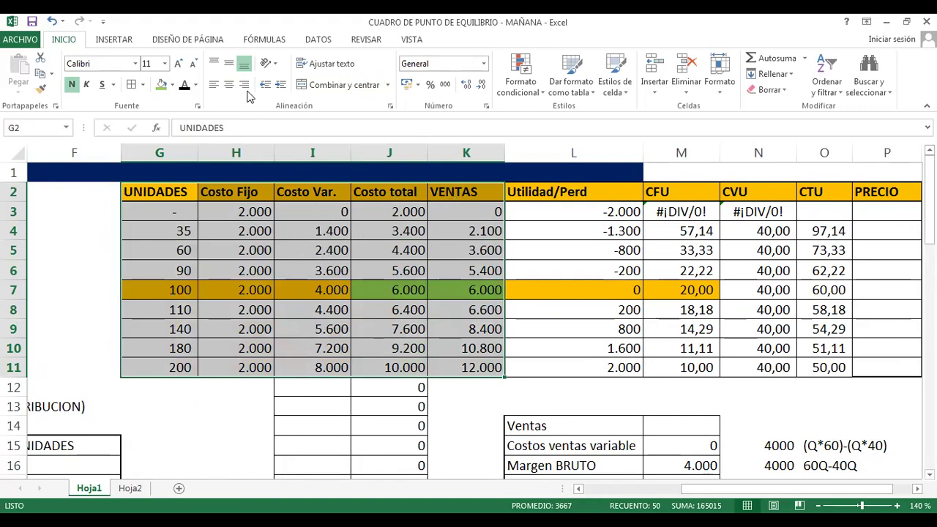
scroll(248, 95, down, 1)
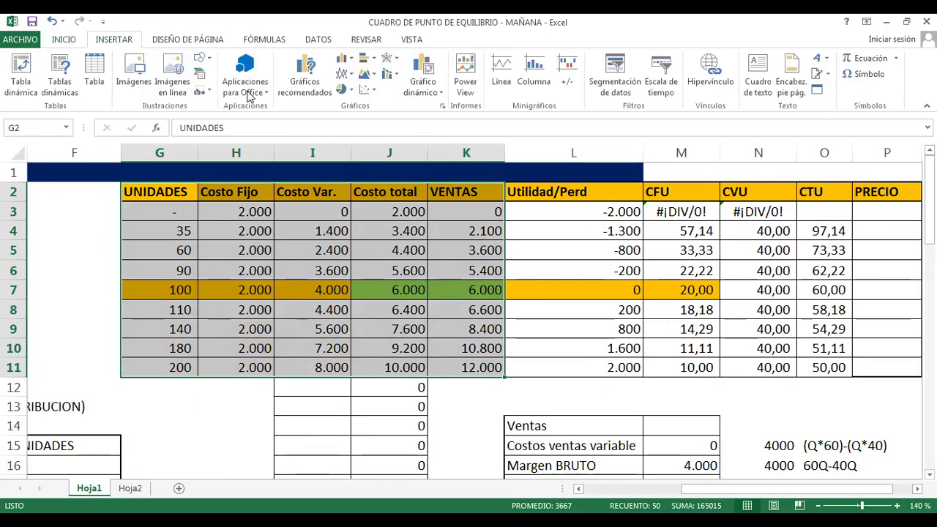
click(370, 90)
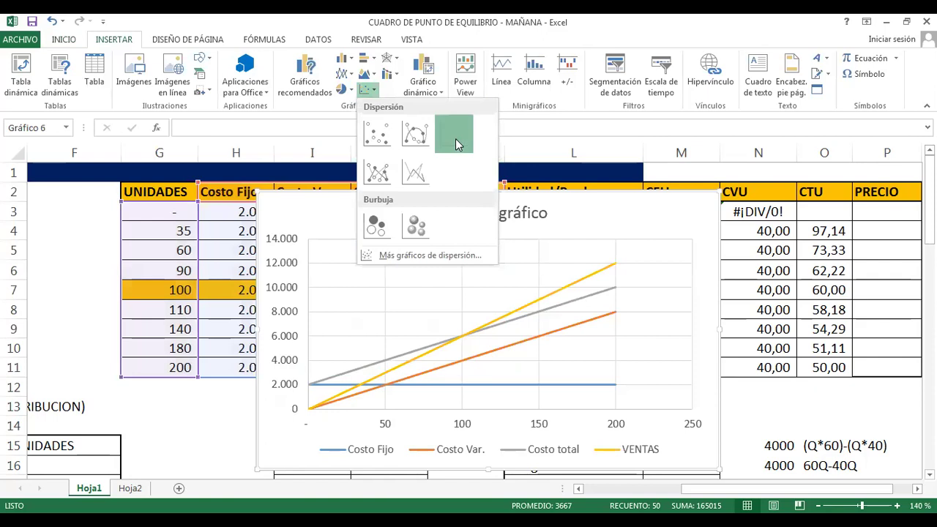
click(455, 135)
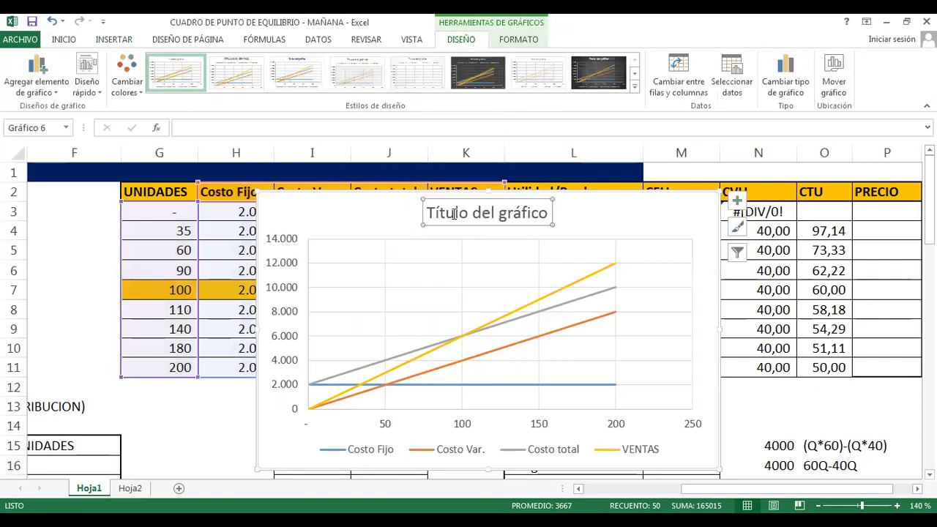
Delete the chart title and remove the Costo Var. series from the chart.
key(Delete)
drag(447, 192, 602, 129)
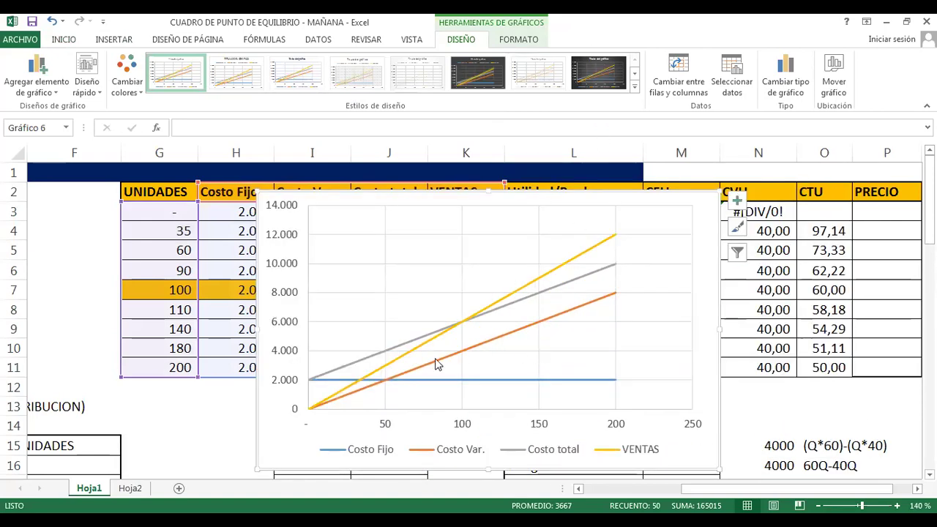
click(424, 369)
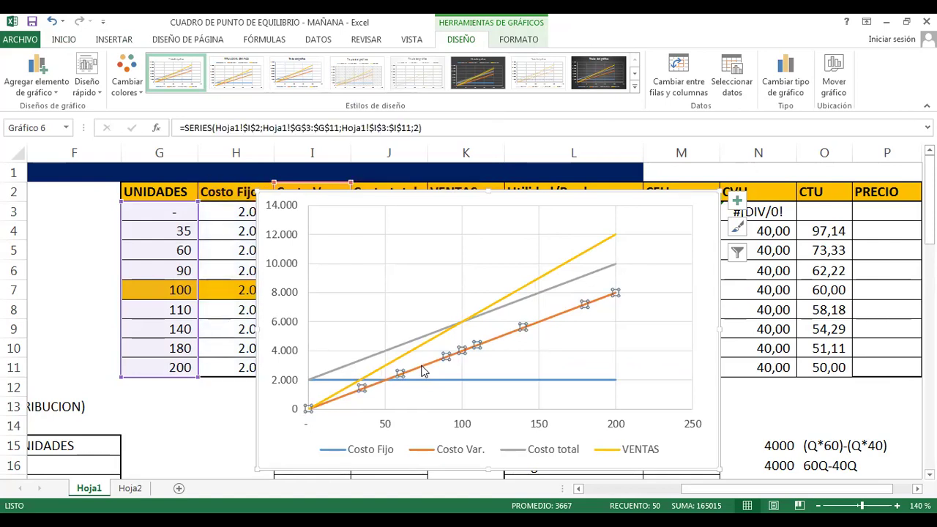
key(Delete)
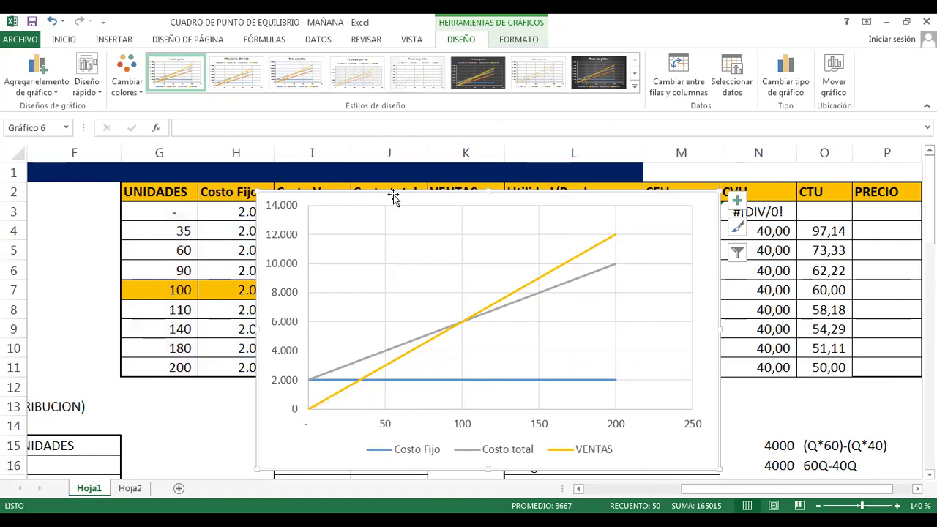
Move the chart over columns L to Q and narrow it from its left edge so the UNIDADES to VENTAS columns stay uncovered.
drag(393, 197, 496, 169)
mouse_move(539, 121)
mouse_down()
mouse_move(552, 201)
mouse_move(571, 208)
mouse_move(527, 246)
mouse_move(430, 291)
mouse_move(433, 257)
mouse_move(52, 276)
mouse_move(44, 202)
mouse_move(100, 163)
mouse_move(103, 171)
mouse_up()
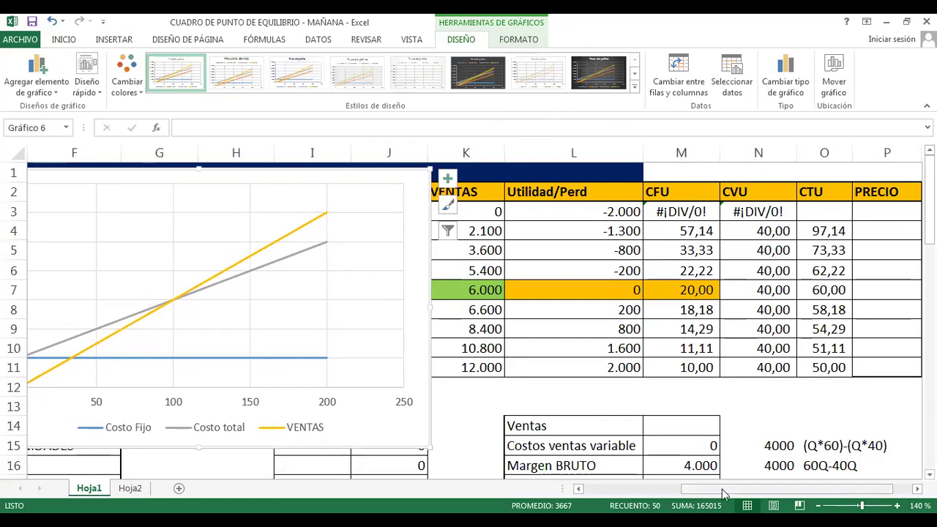
drag(723, 495, 743, 494)
click(233, 350)
drag(205, 178, 717, 154)
key(Escape)
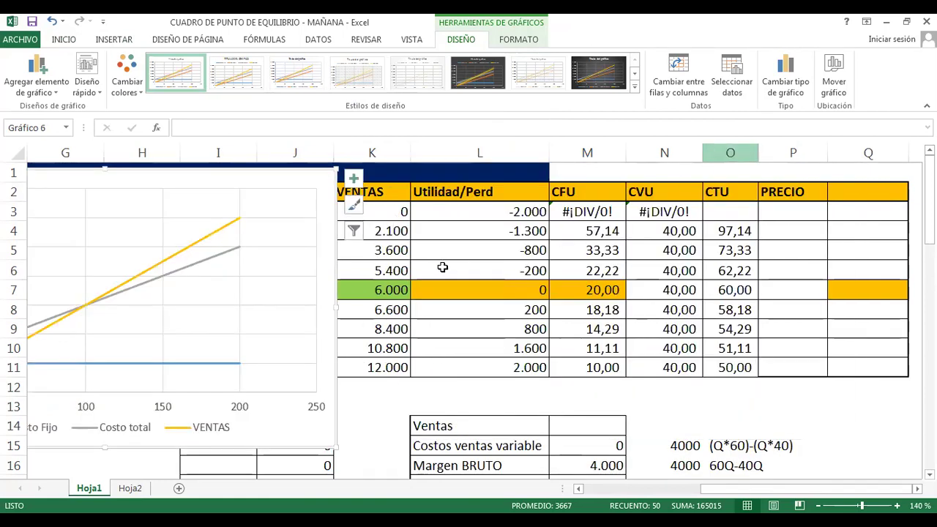
drag(192, 169, 725, 171)
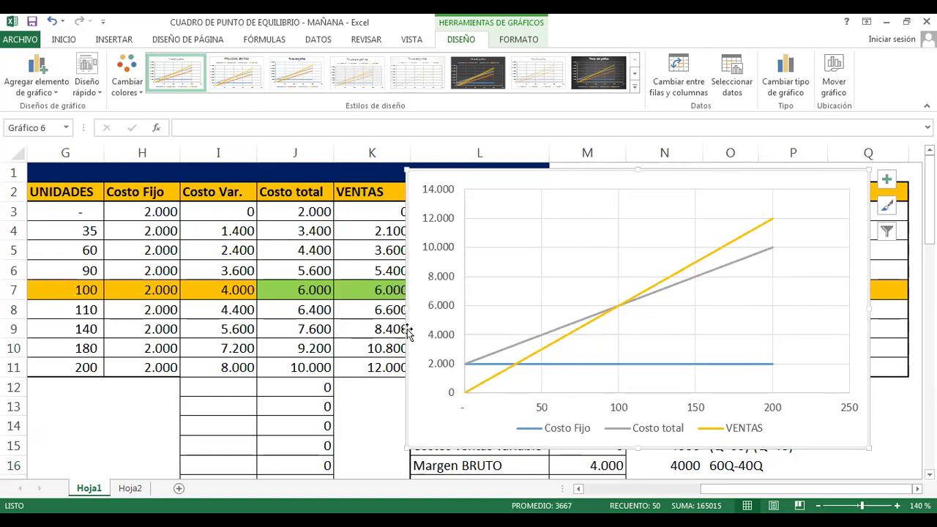
drag(409, 310, 448, 311)
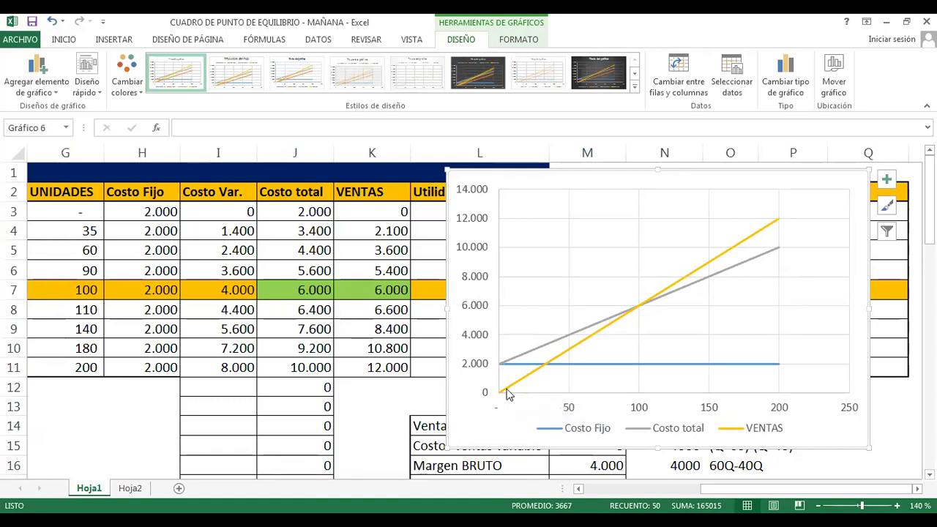
Delete the horizontal and vertical gridlines from the break-even chart.
mouse_move(515, 390)
mouse_move(520, 361)
mouse_move(638, 306)
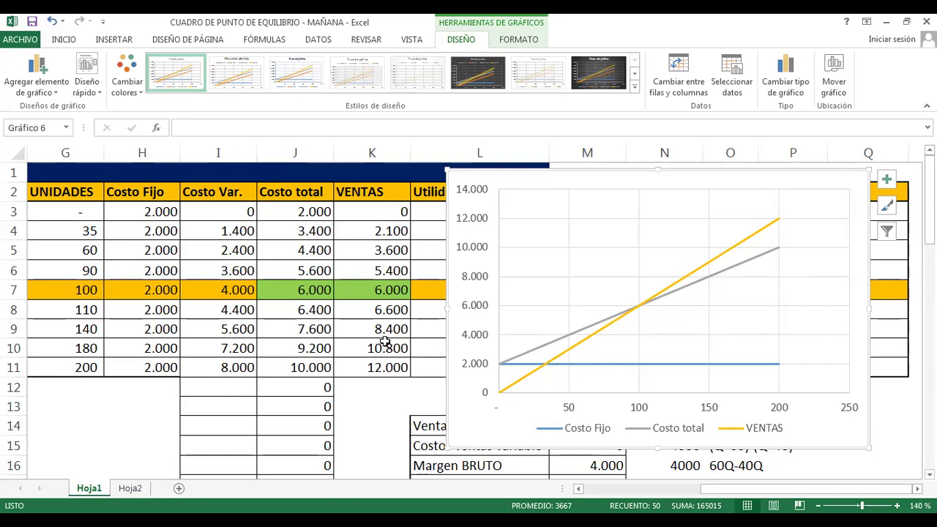
click(550, 253)
click(549, 252)
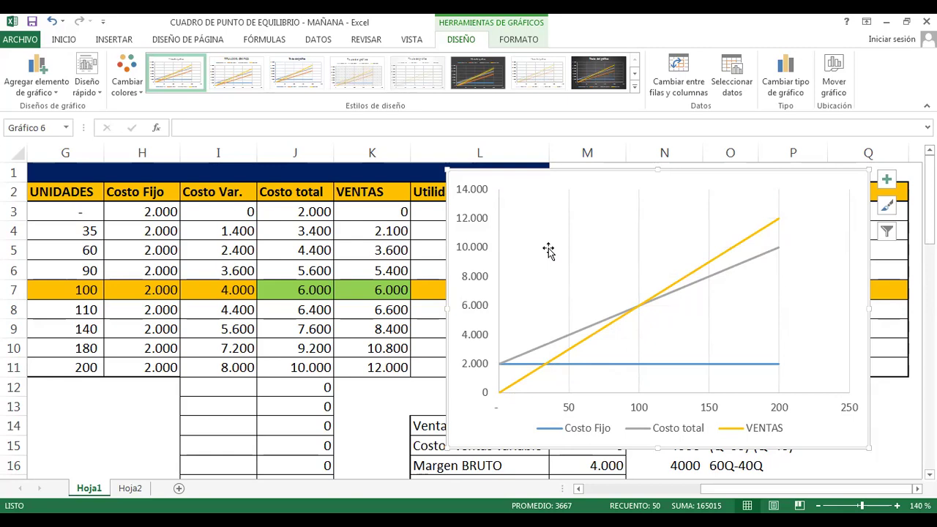
click(568, 249)
key(Delete)
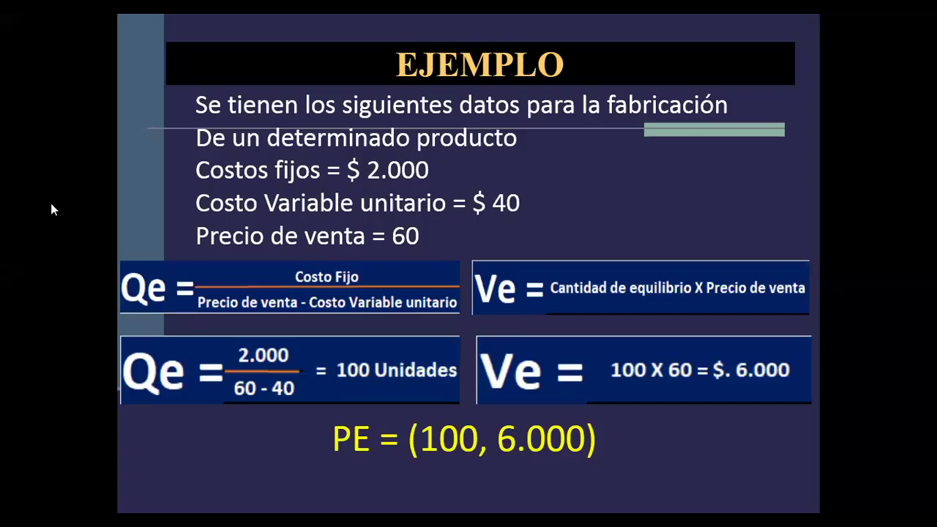
click(52, 204)
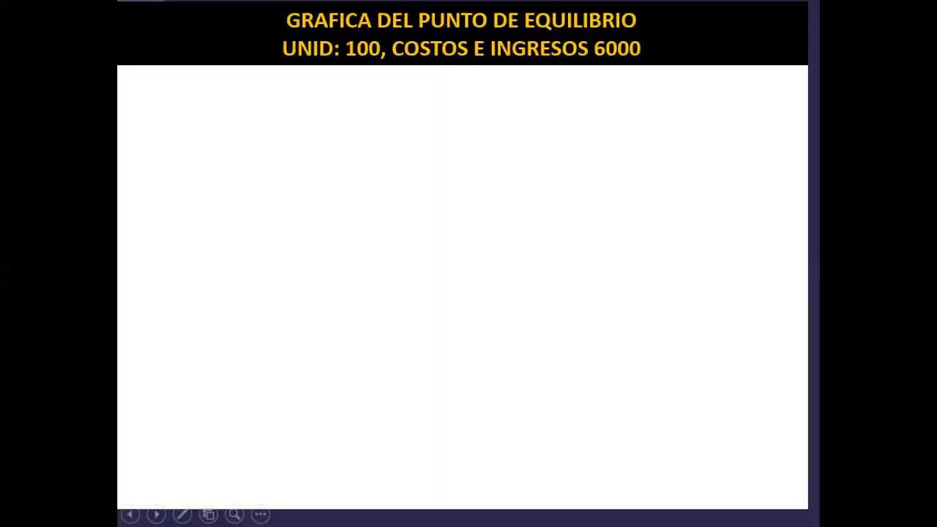